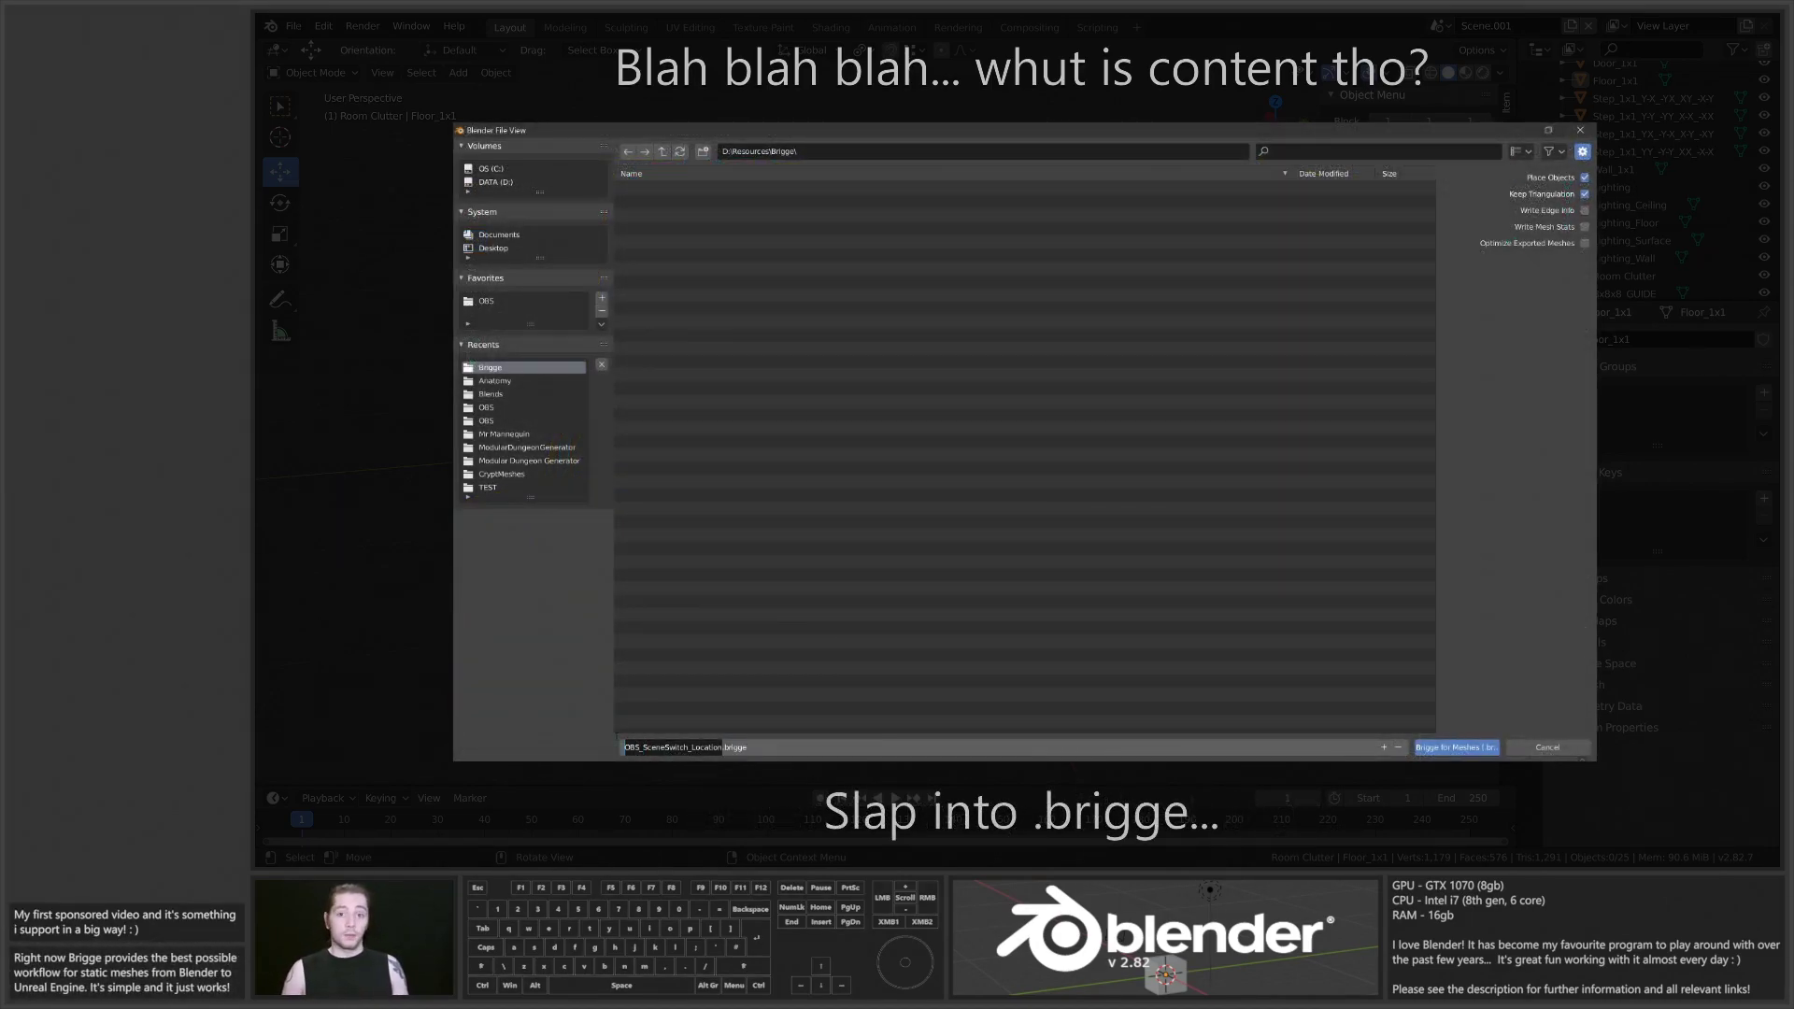
Step: Export the dungeon scene's meshes as Brigge_TEST.brigge into D:\Resources\Brigge
text(_TEST)
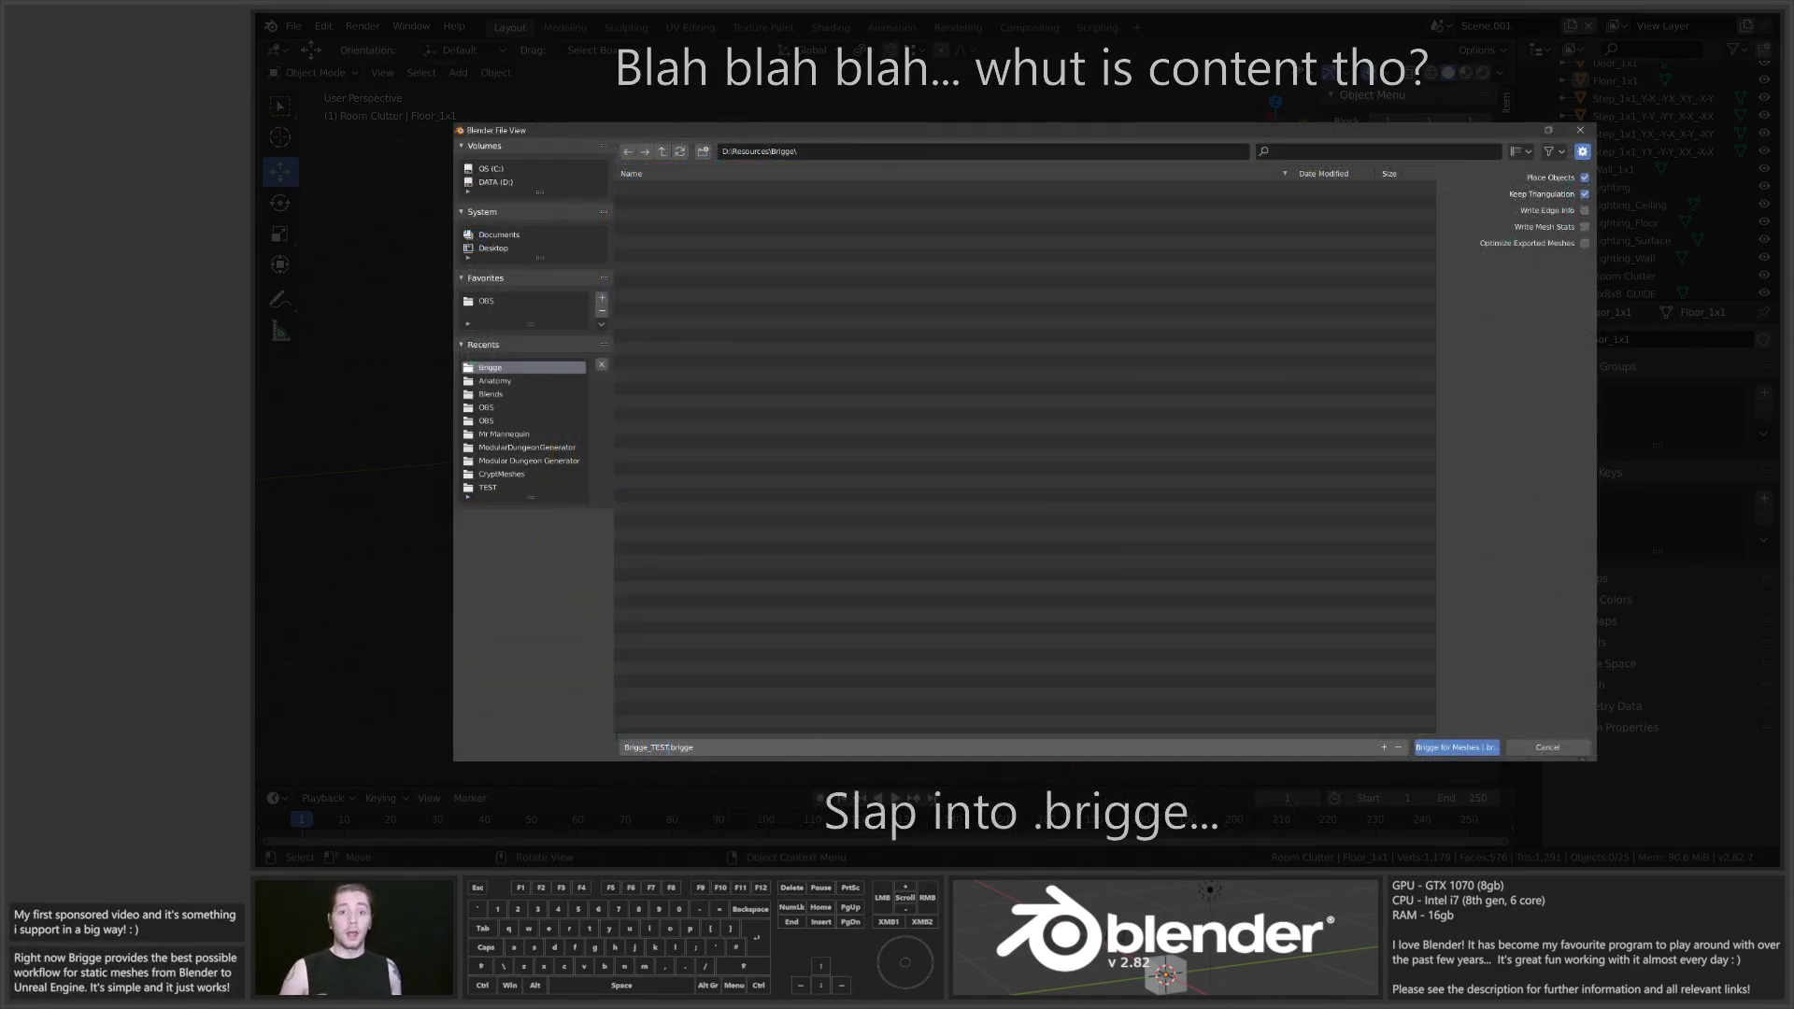
click(1468, 751)
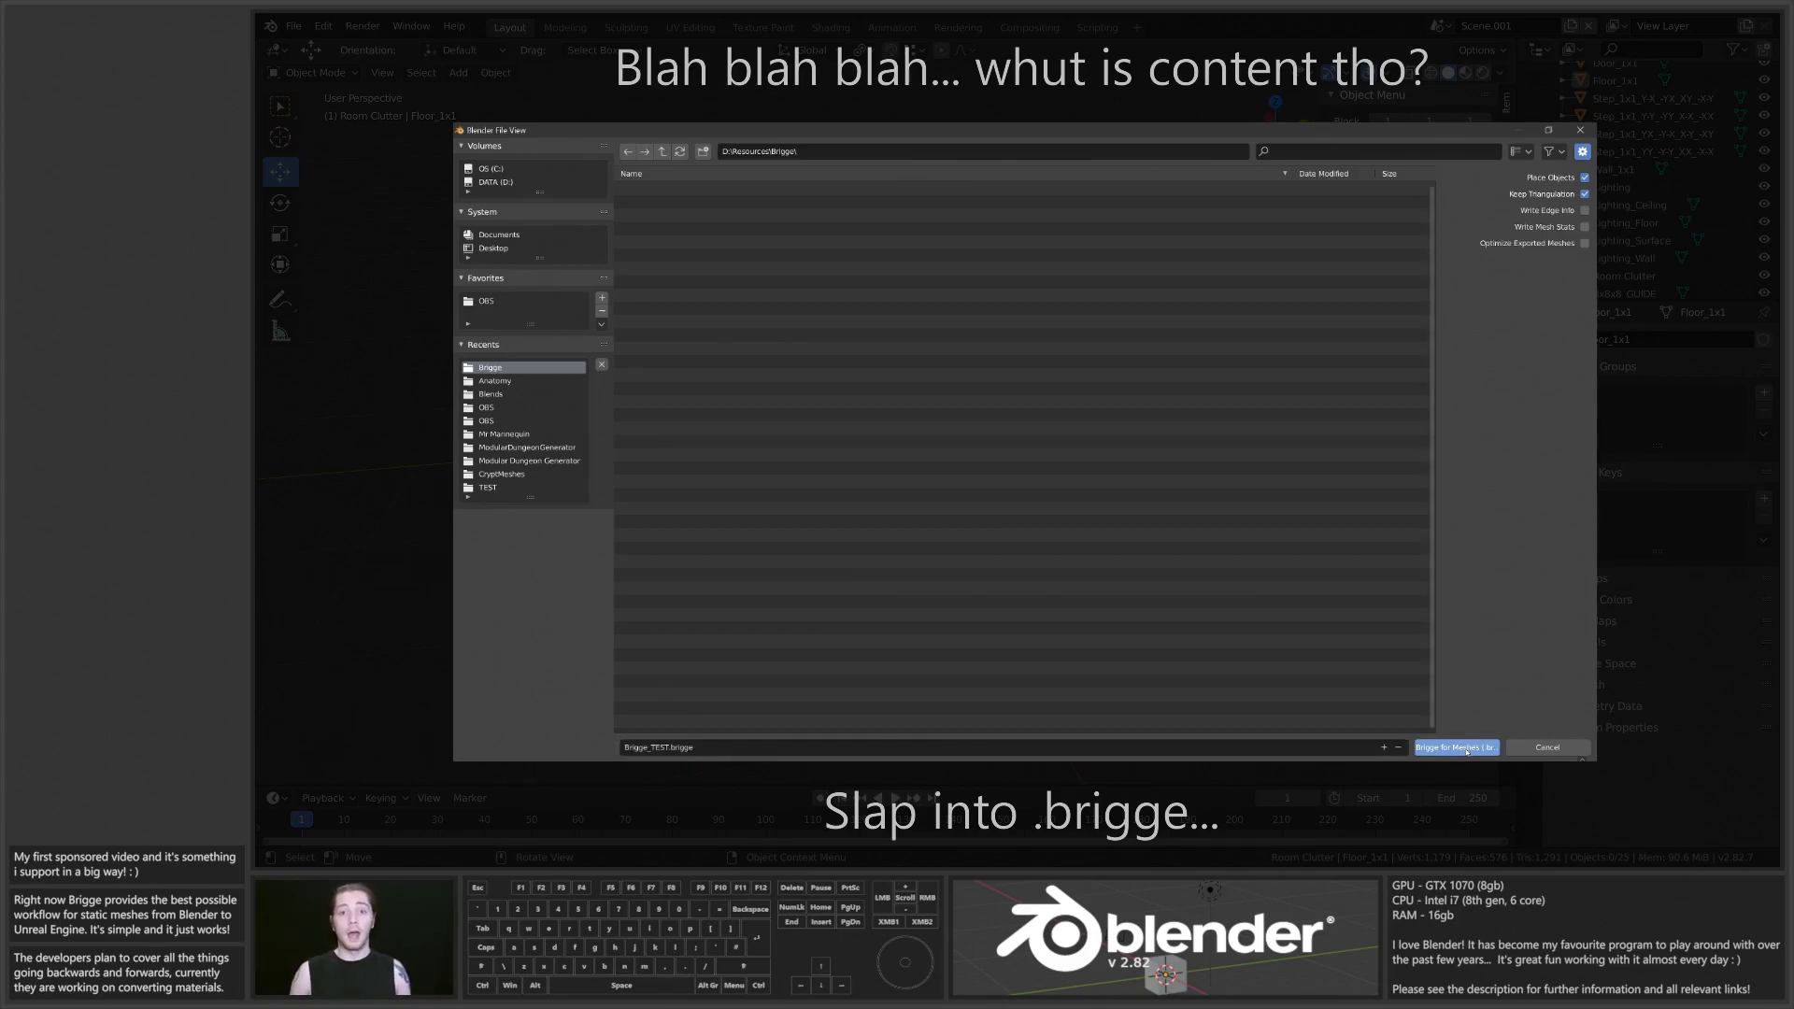
click(1465, 748)
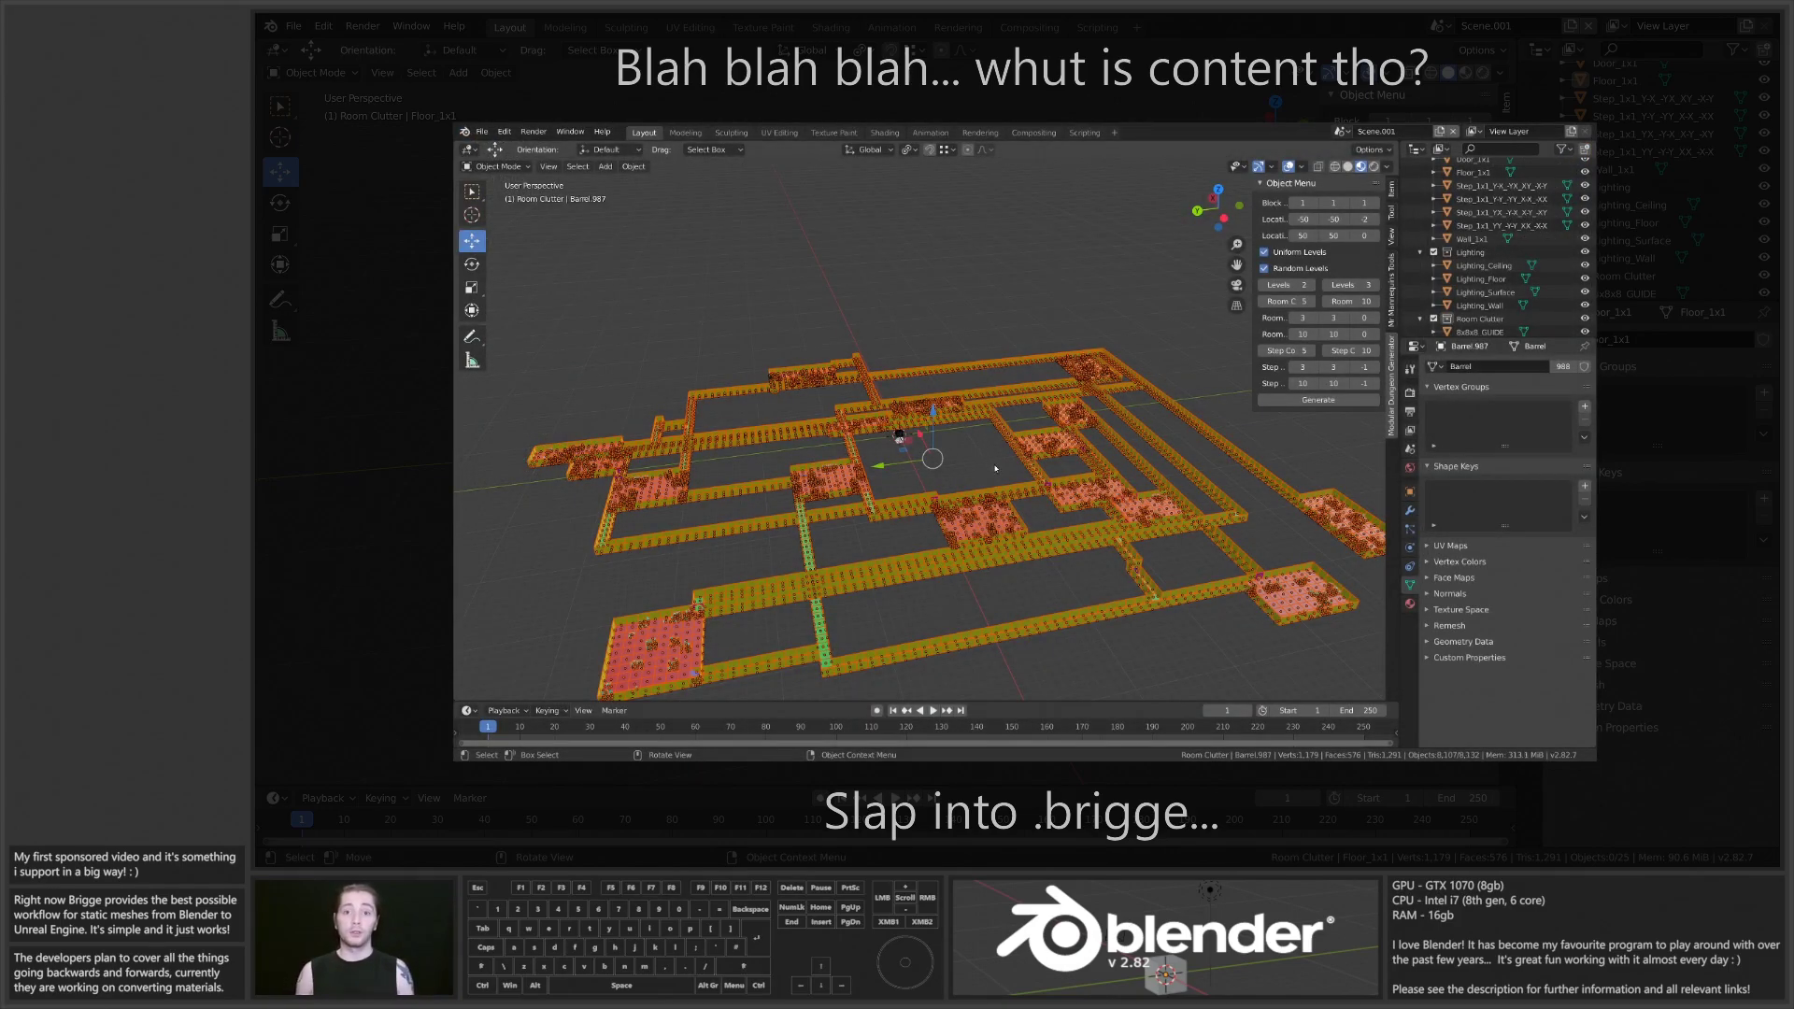
mouse_move(995, 469)
middle_down()
mouse_move(1065, 465)
mouse_move(1012, 453)
middle_up()
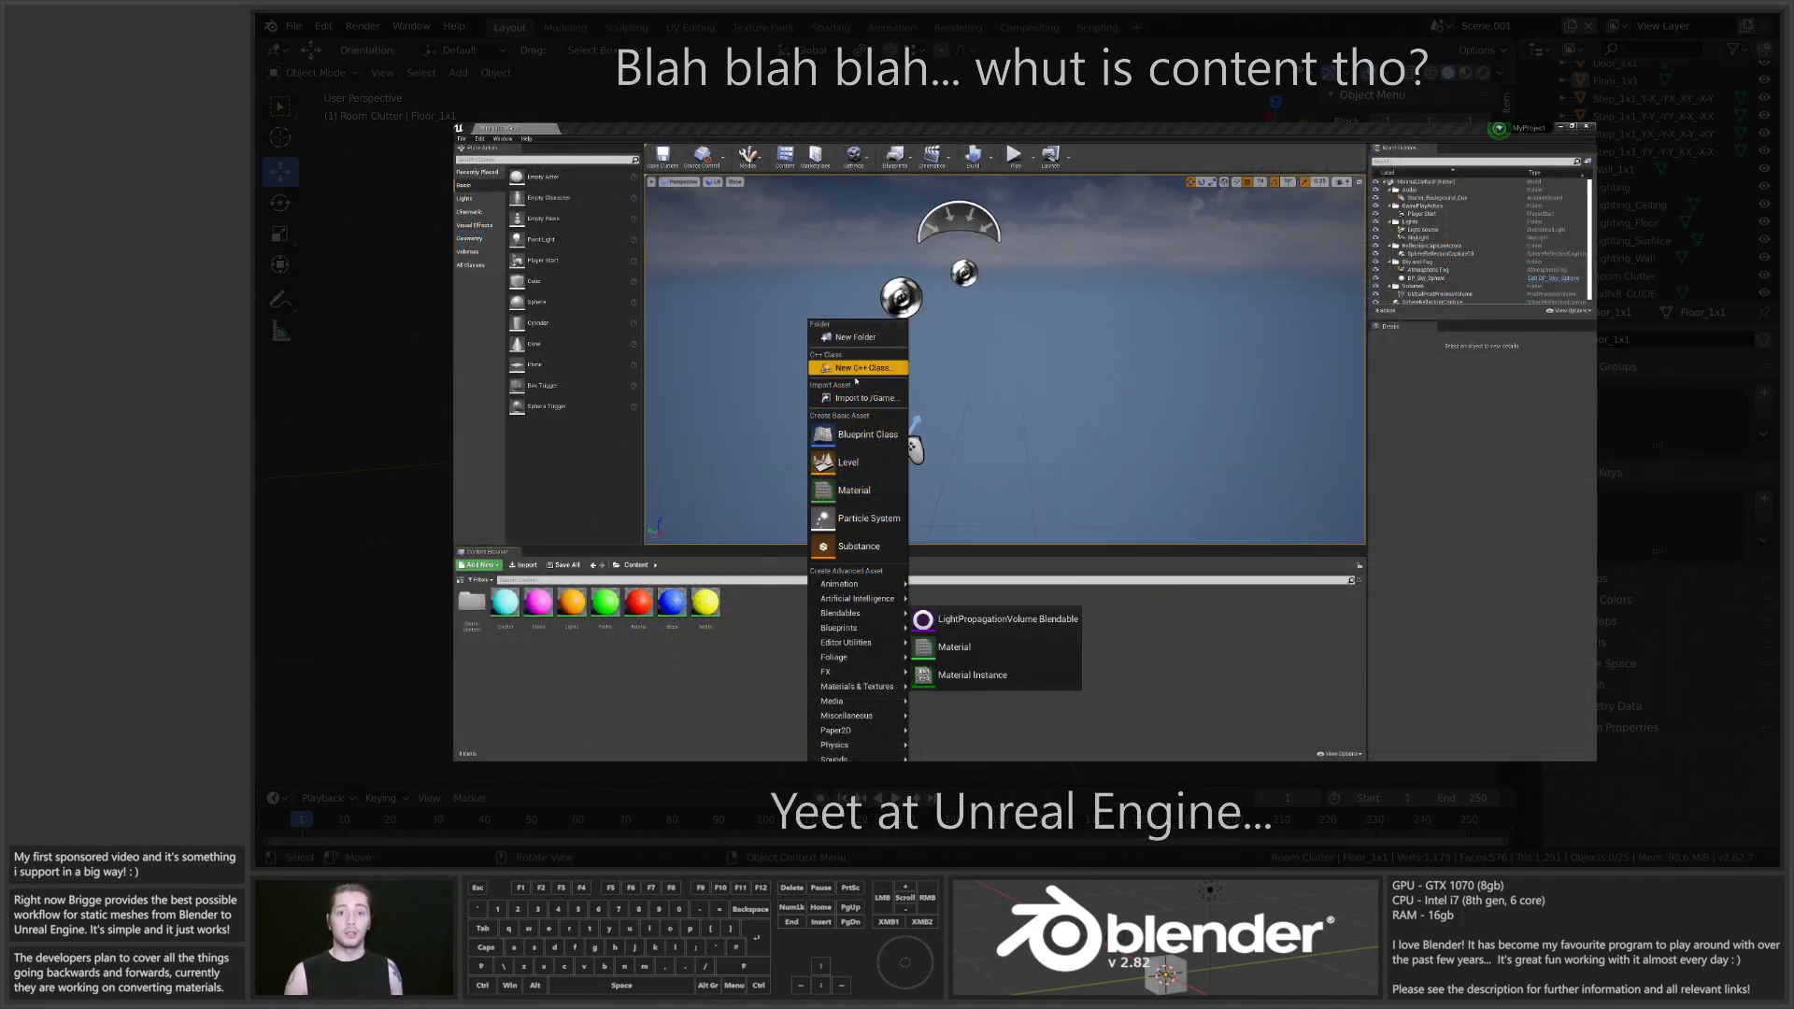
Step: Switch to Unreal Engine and choose Brigge_TEST.brigge for import into the project's Content folder
click(860, 397)
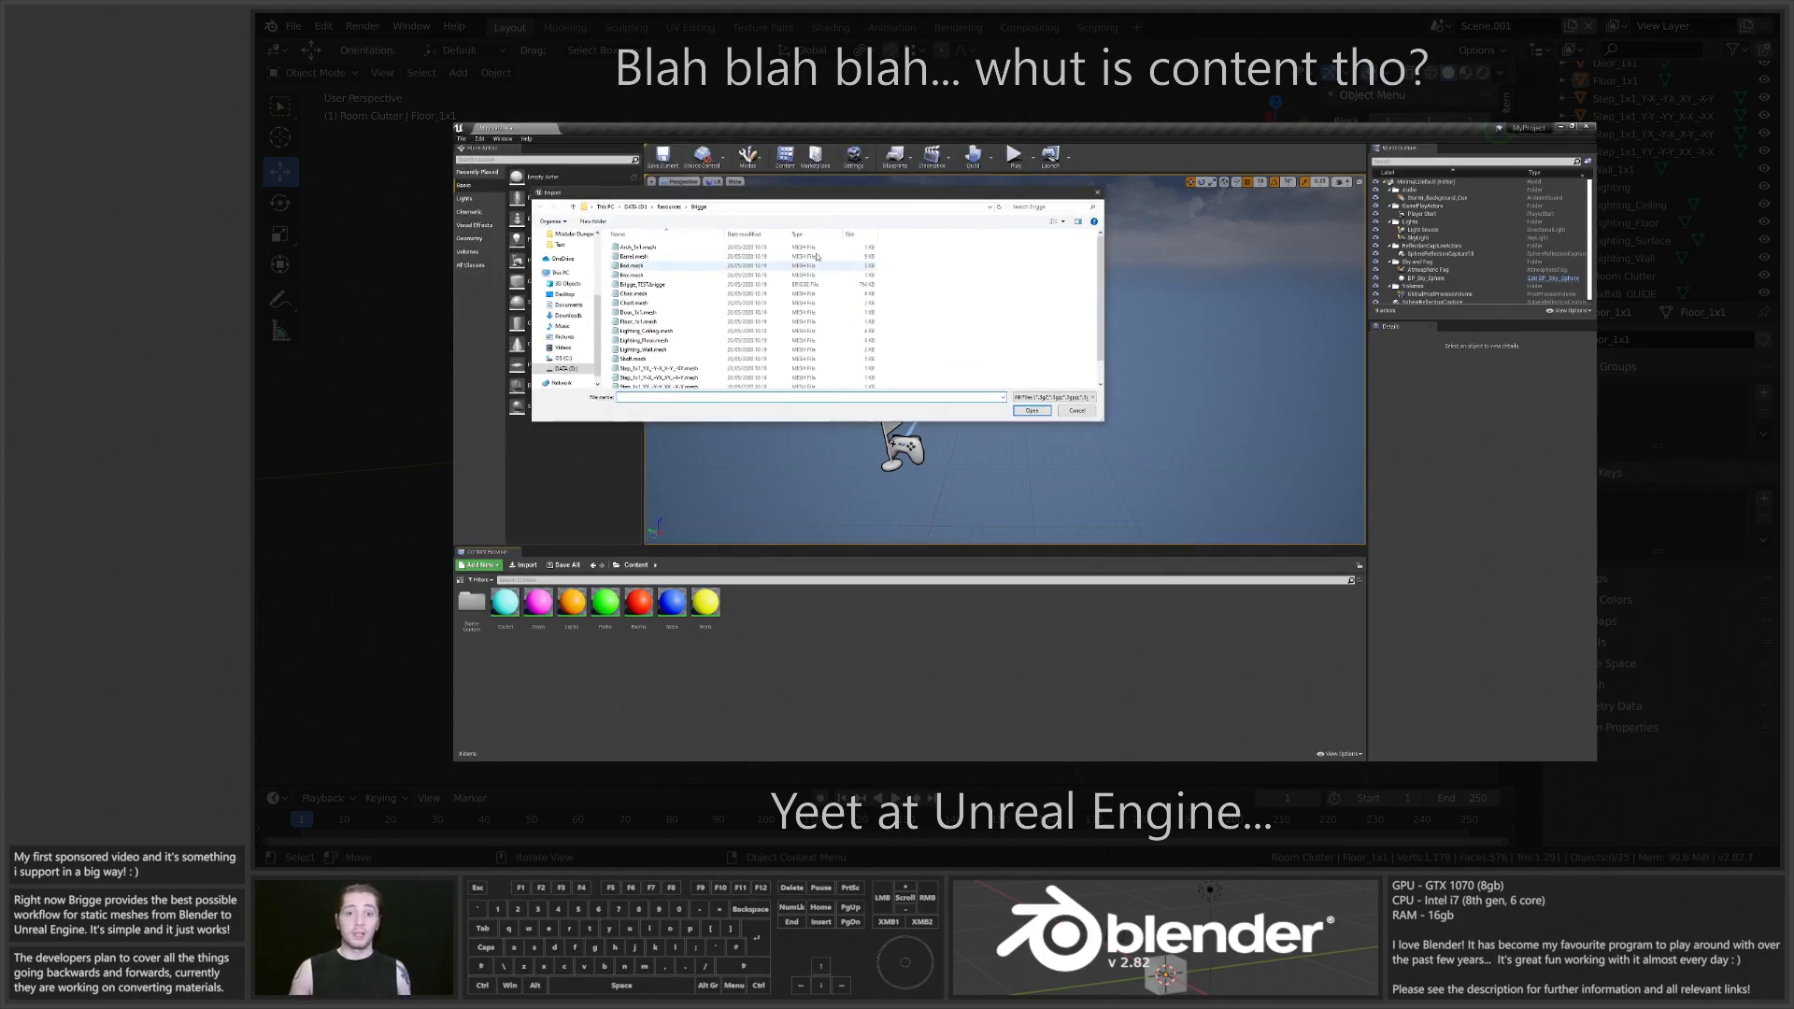
click(632, 284)
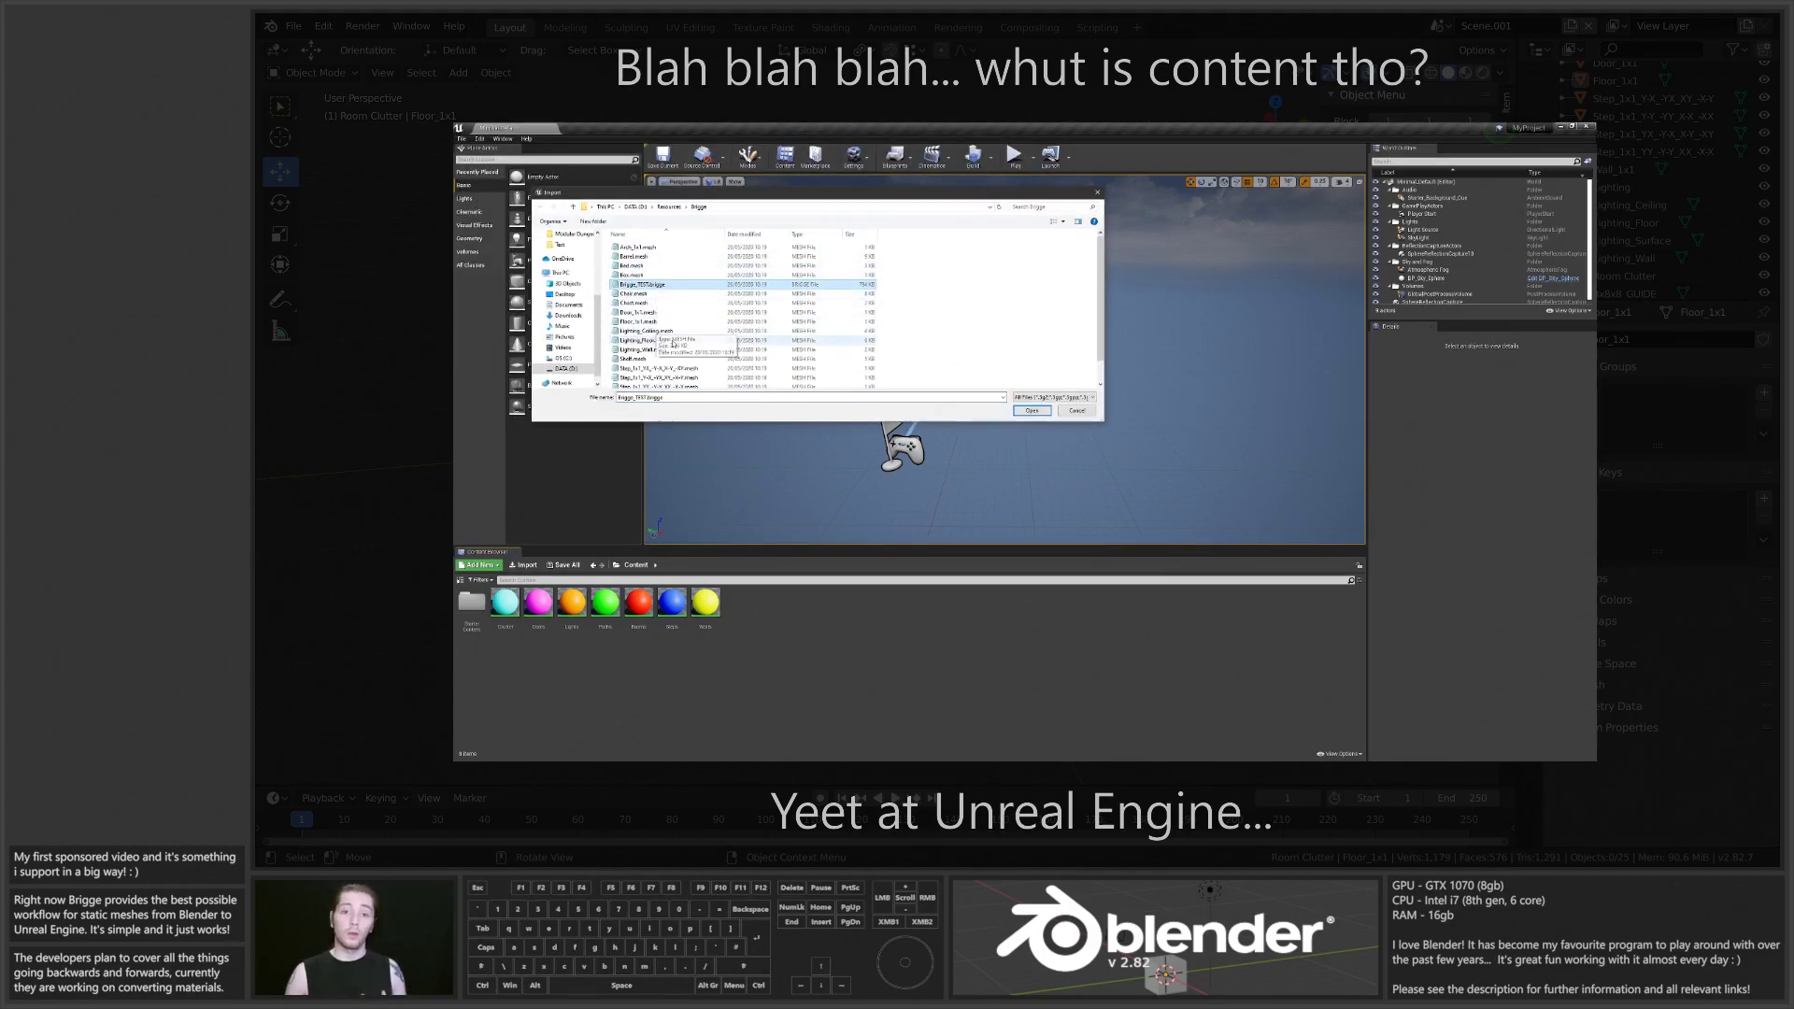
scroll(672, 344, down, 1)
scroll(665, 364, up, 1)
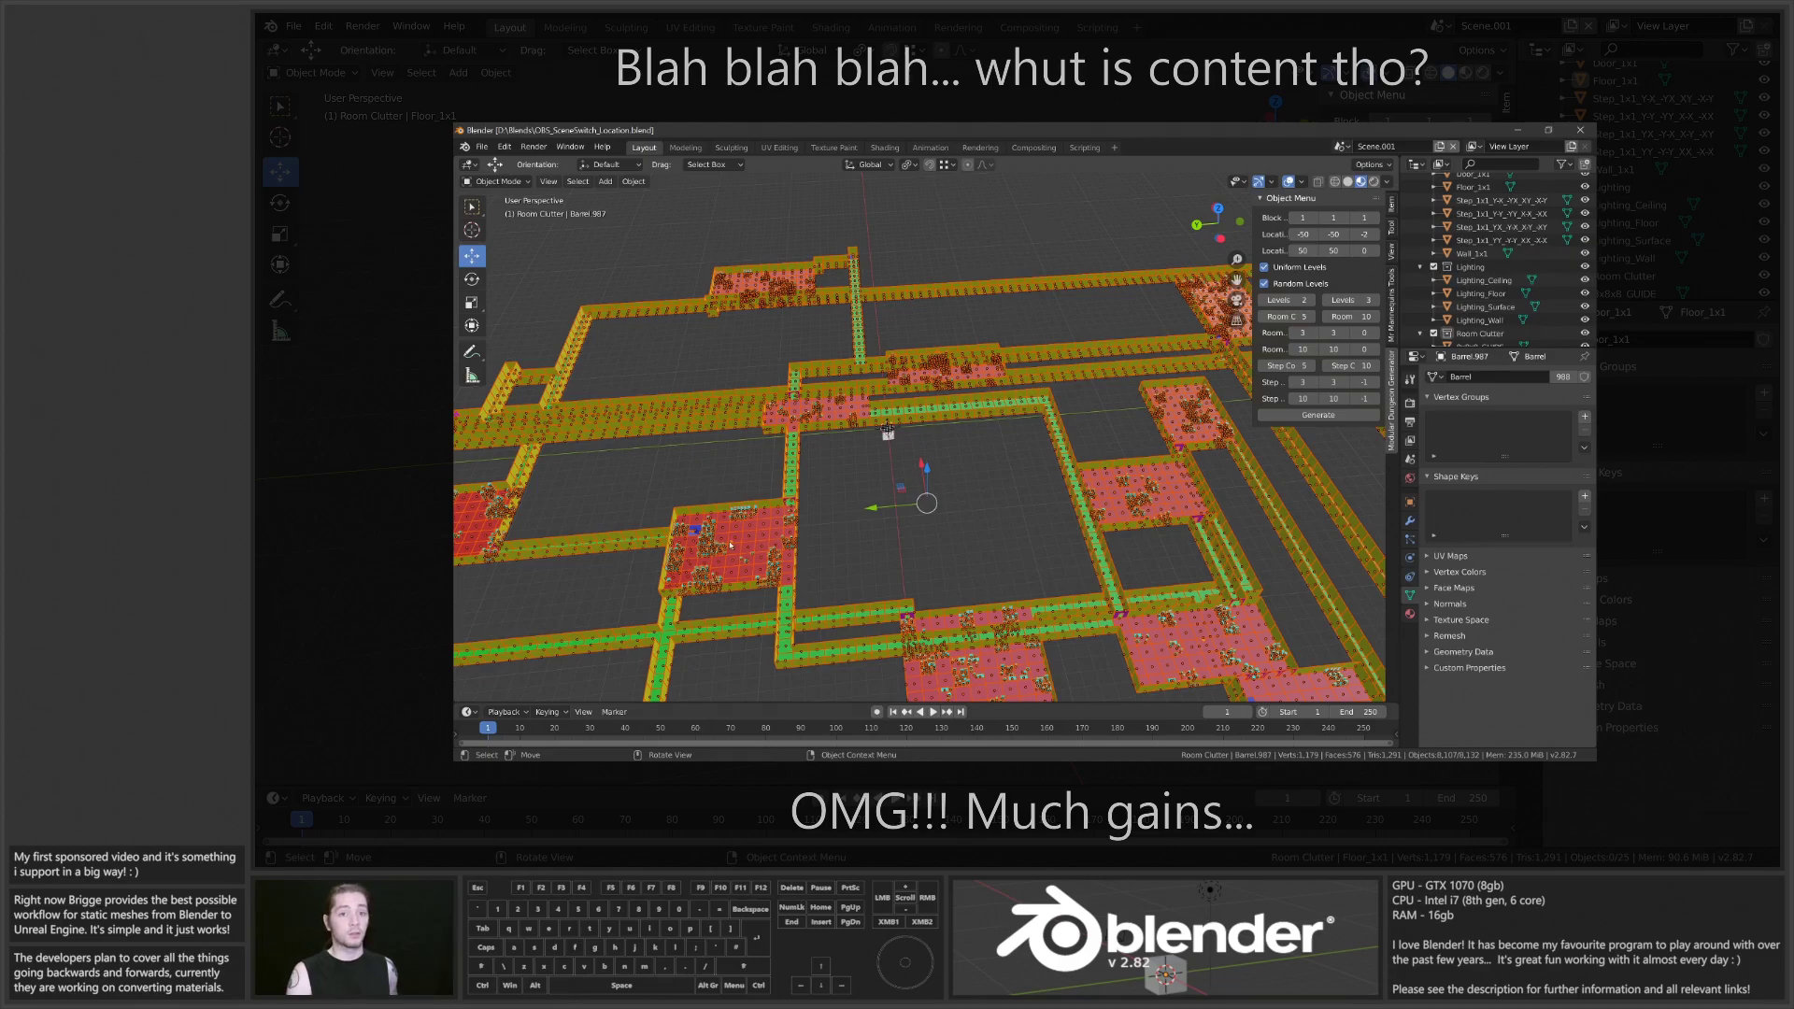
scroll(731, 546, down, 4)
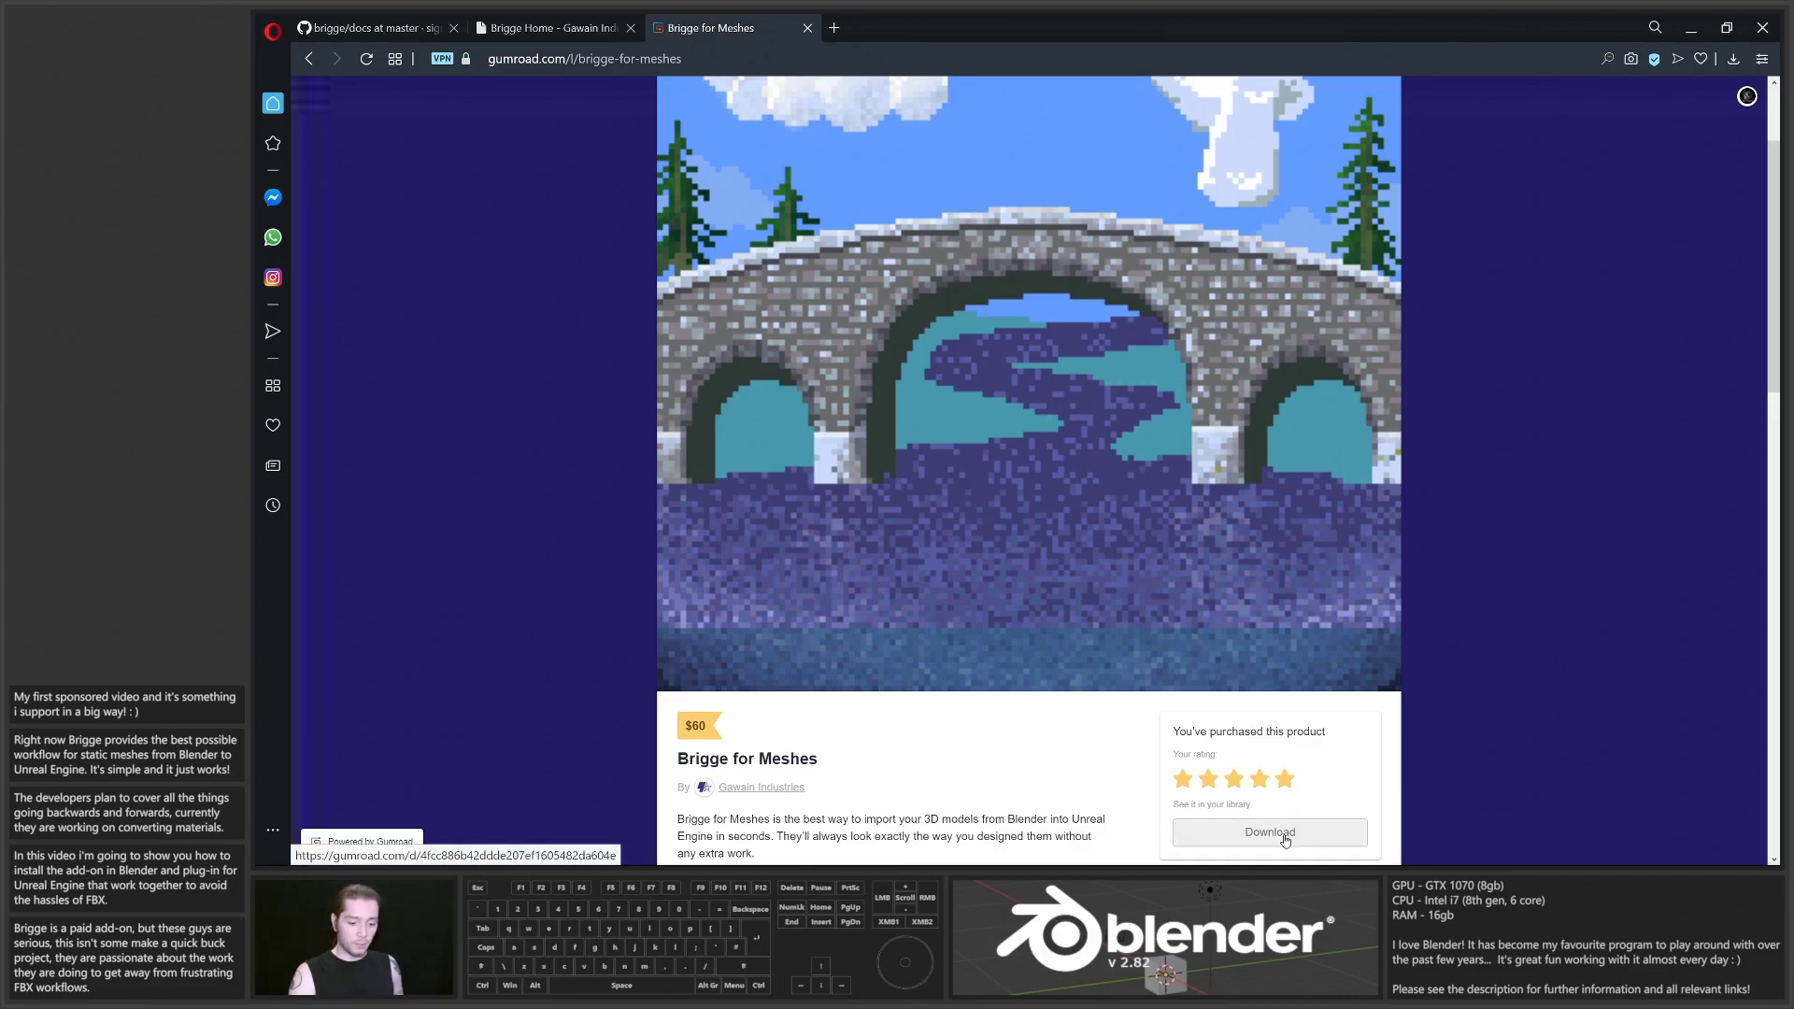
Step: Switch to the browser and examine the Brigge home page and the Blender add-on instructions in install.md on GitHub
click(548, 28)
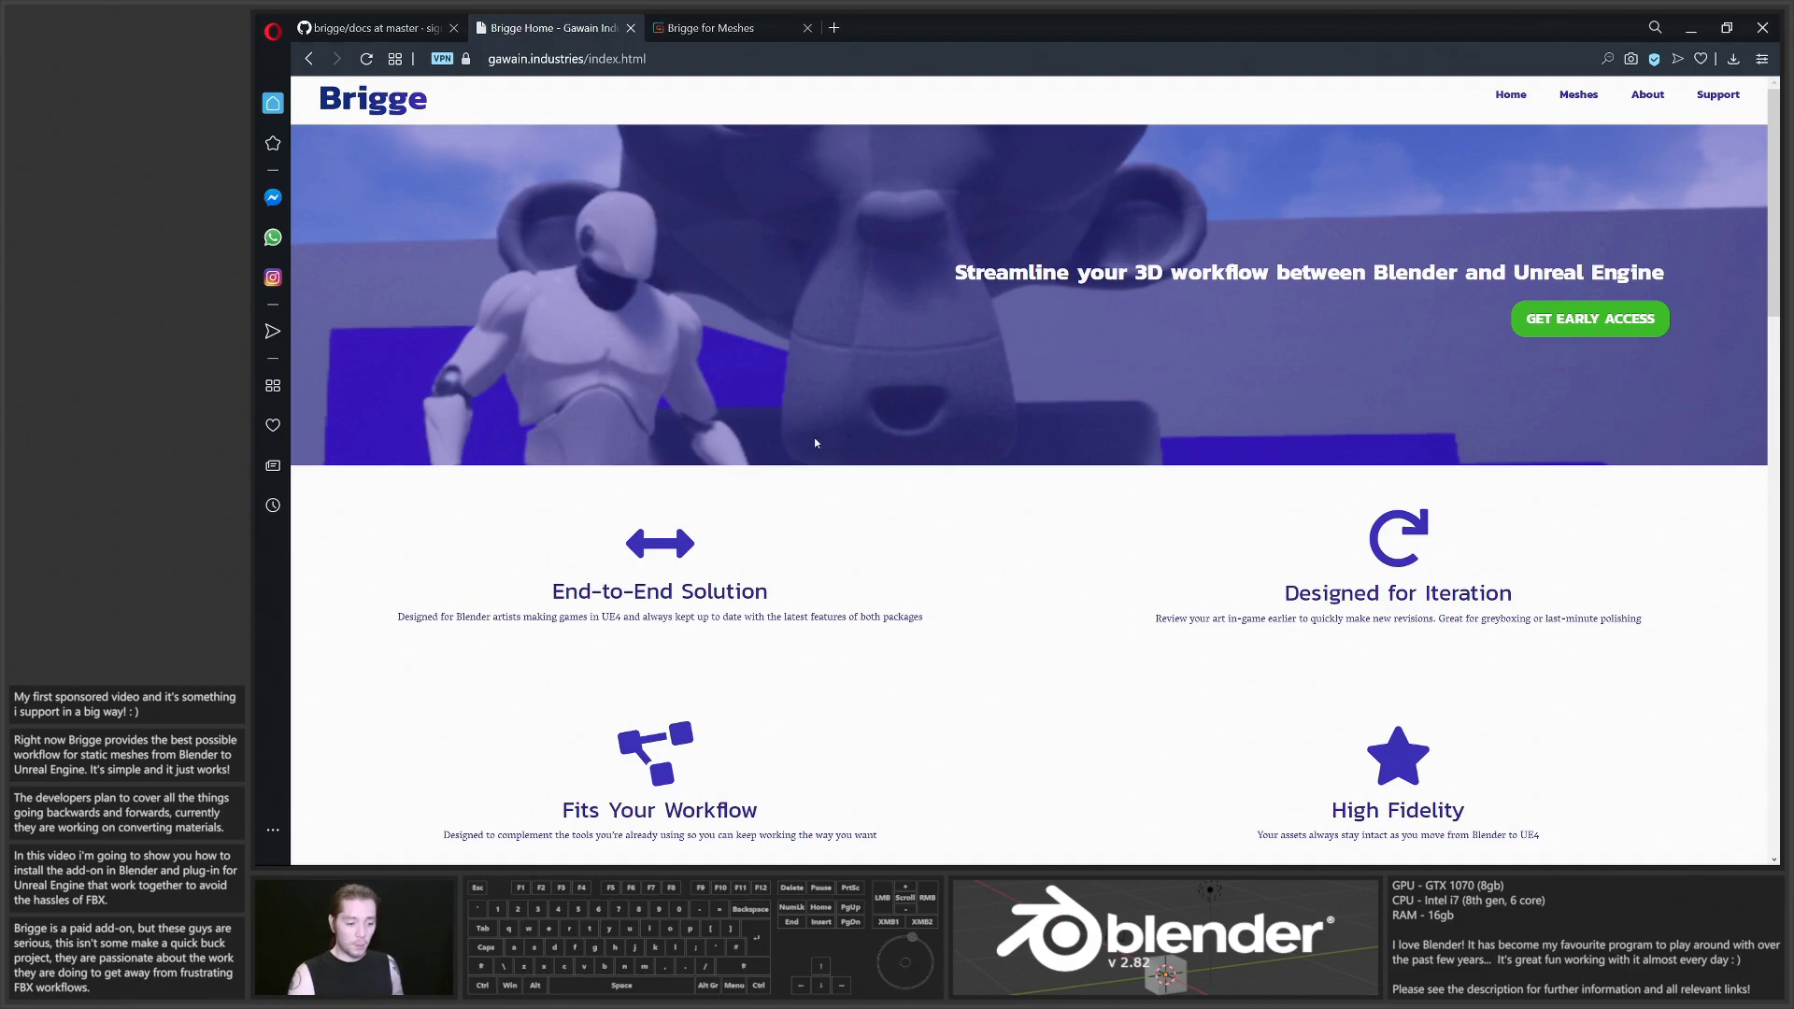
click(369, 28)
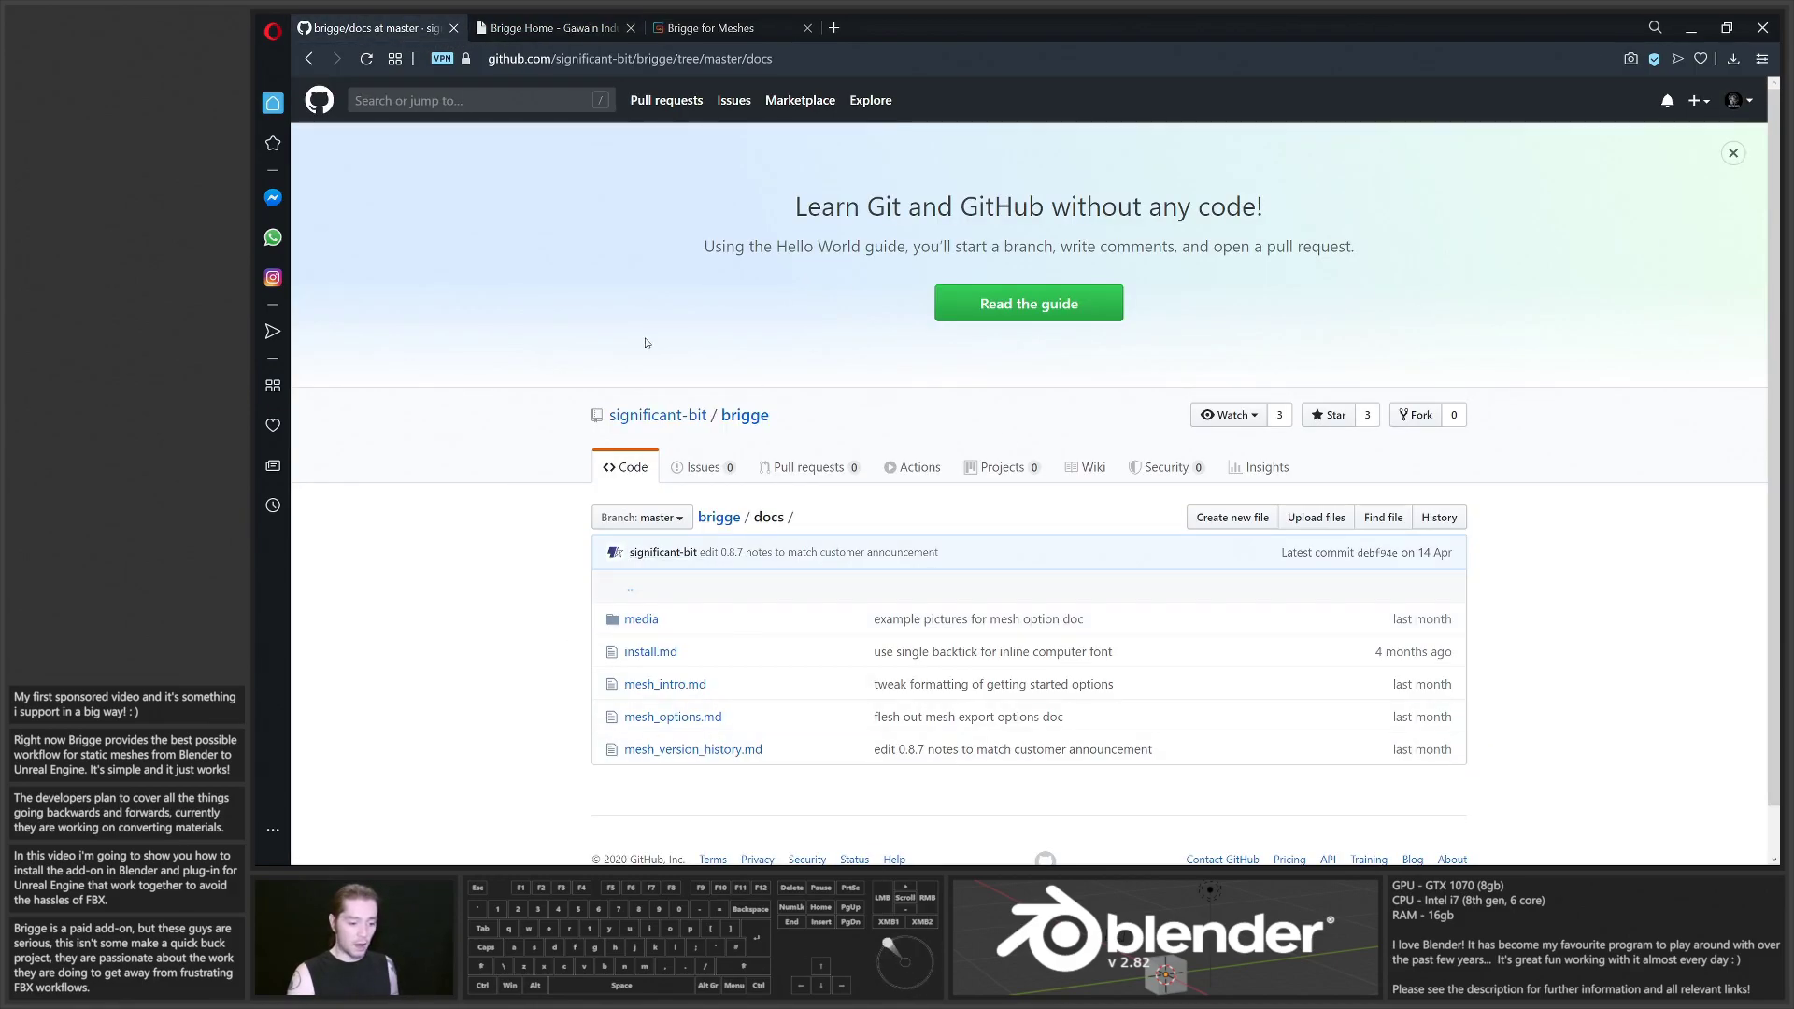
click(669, 658)
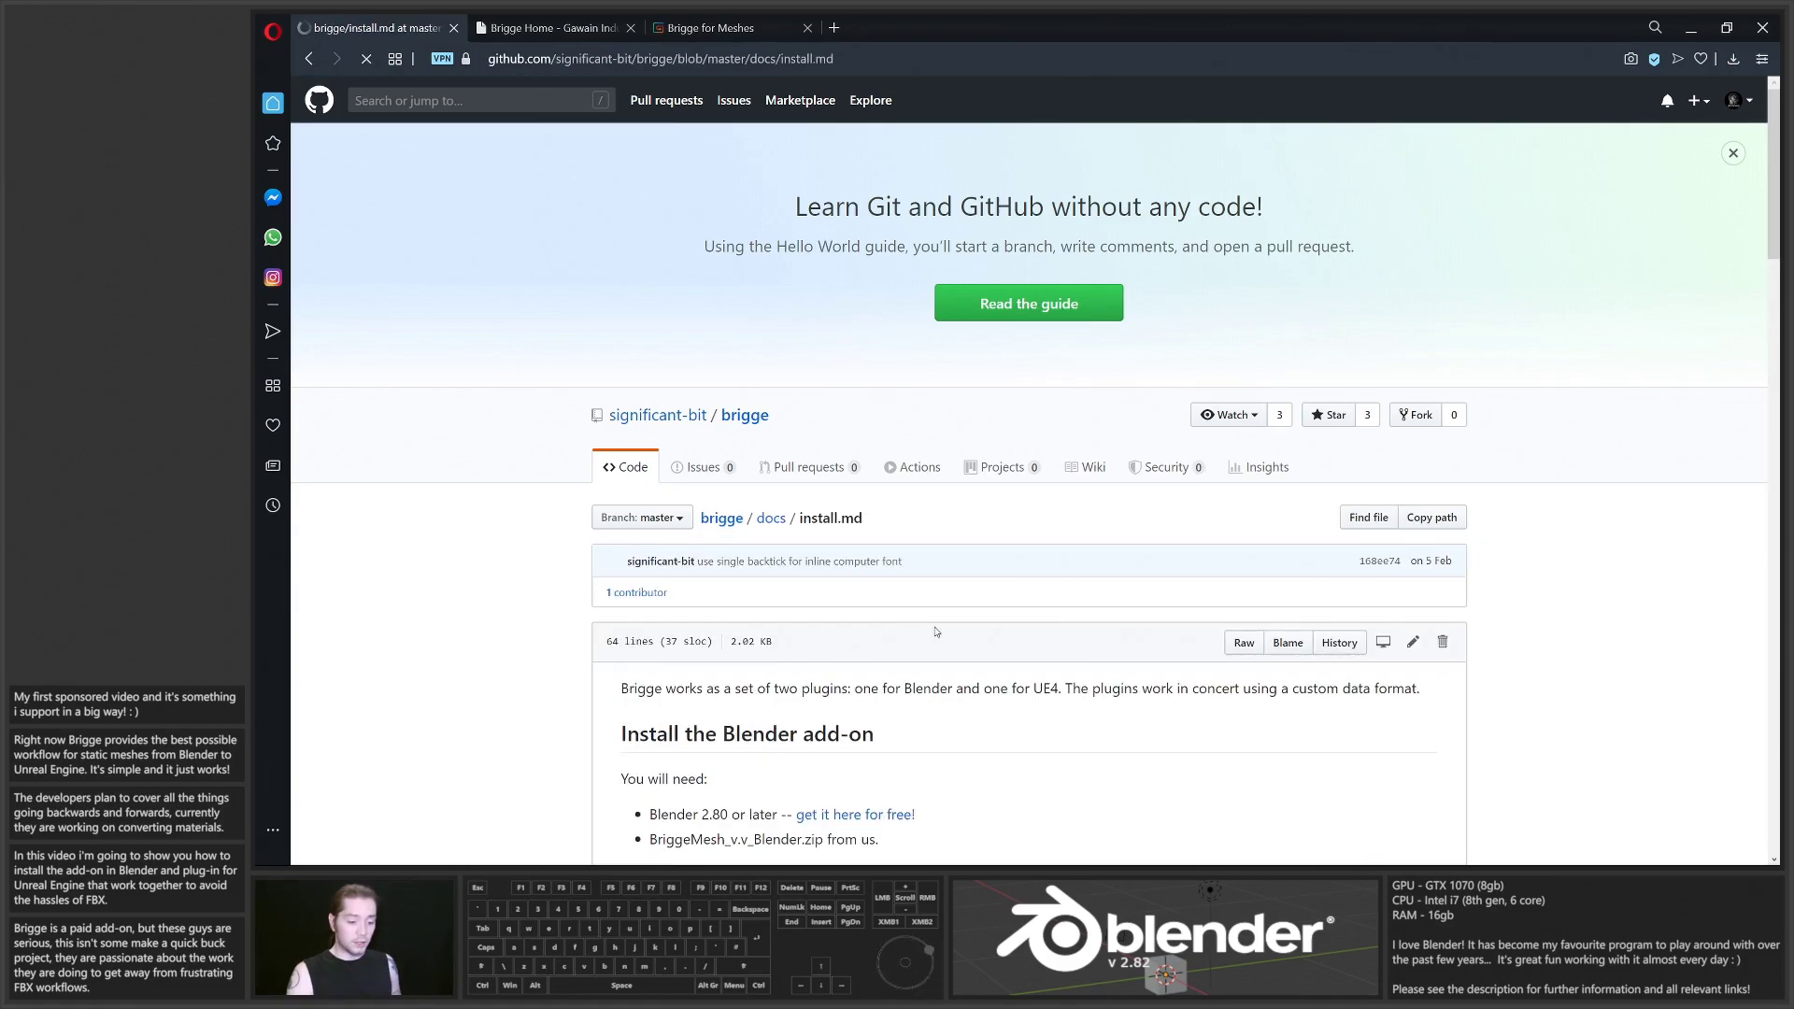
scroll(936, 632, down, 7)
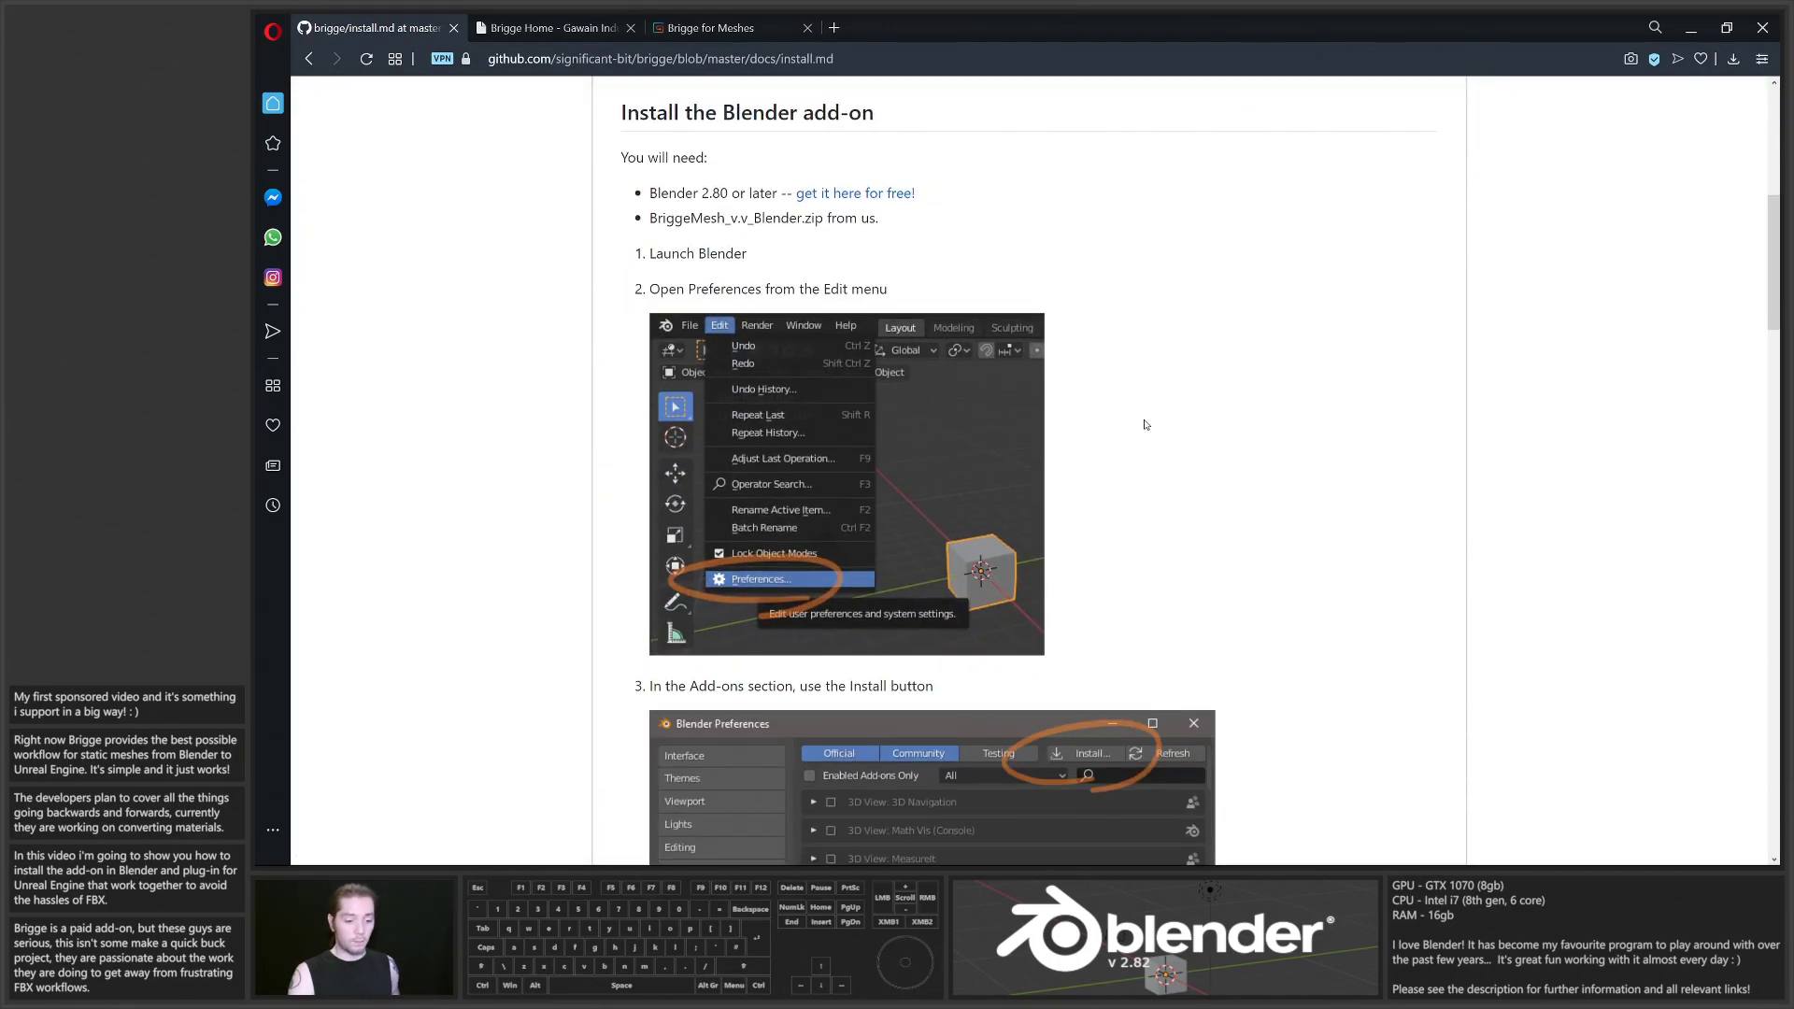
scroll(1256, 454, down, 8)
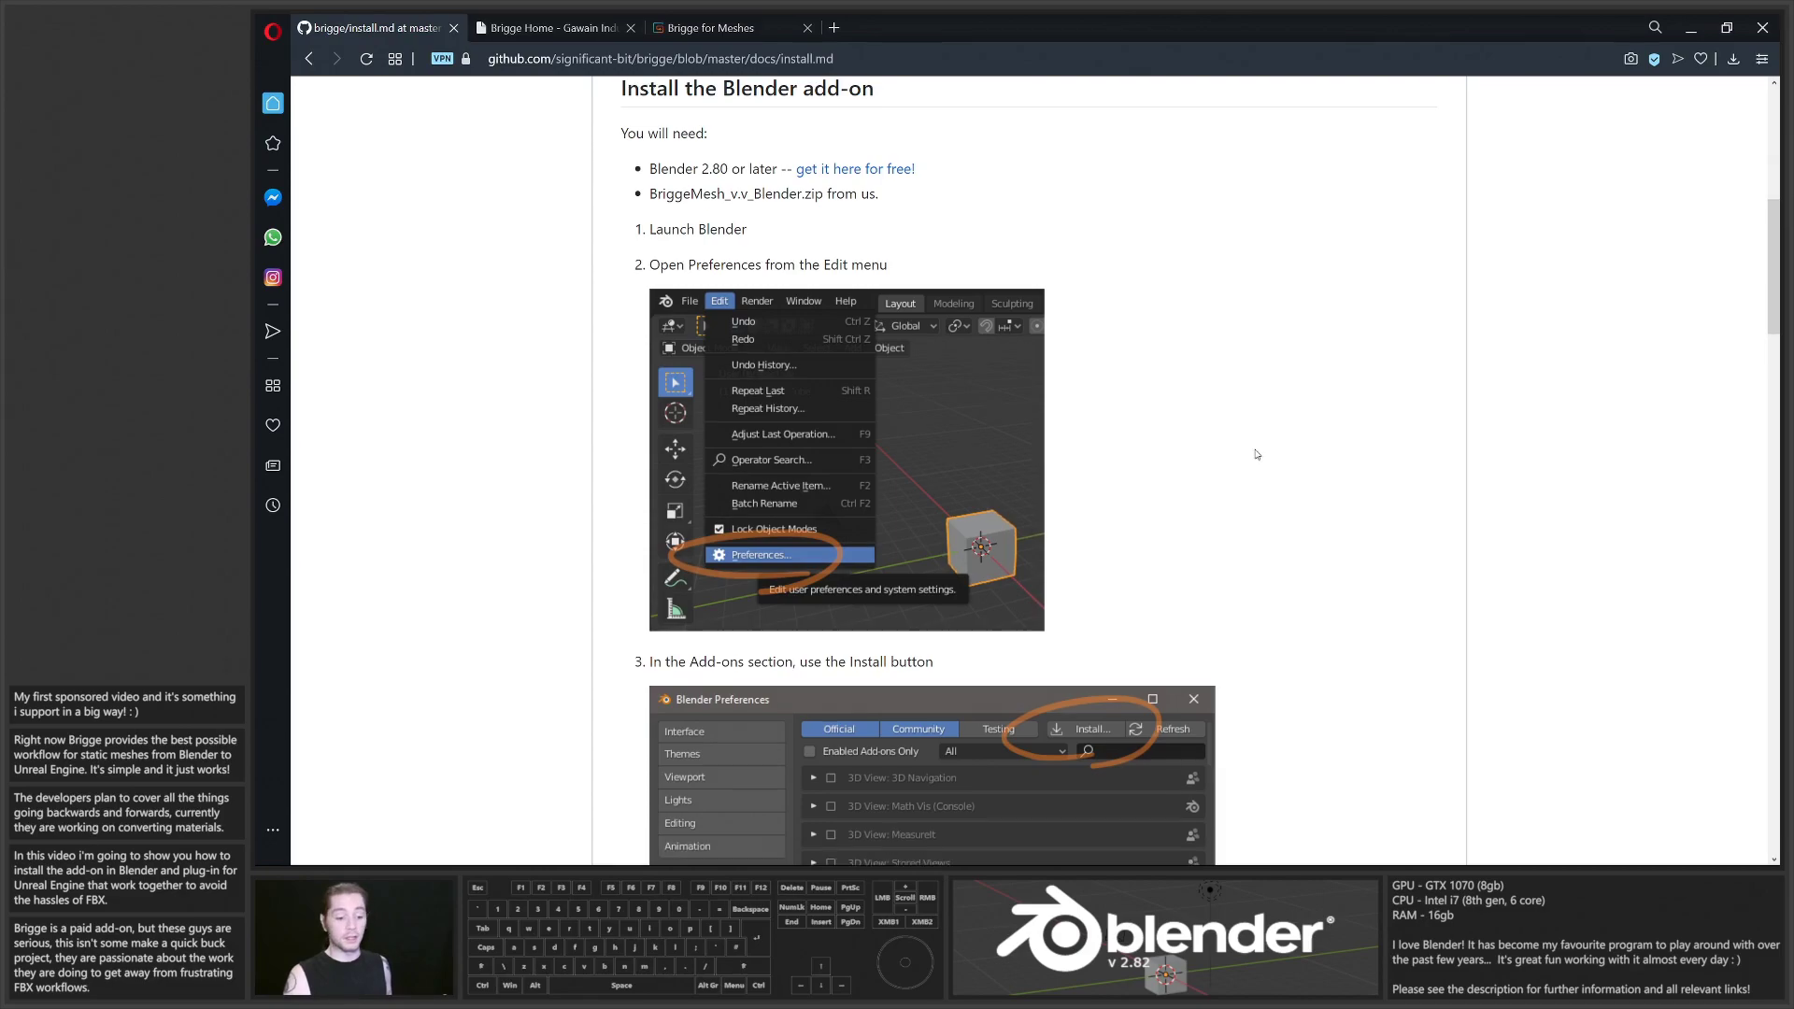
scroll(1256, 456, up, 15)
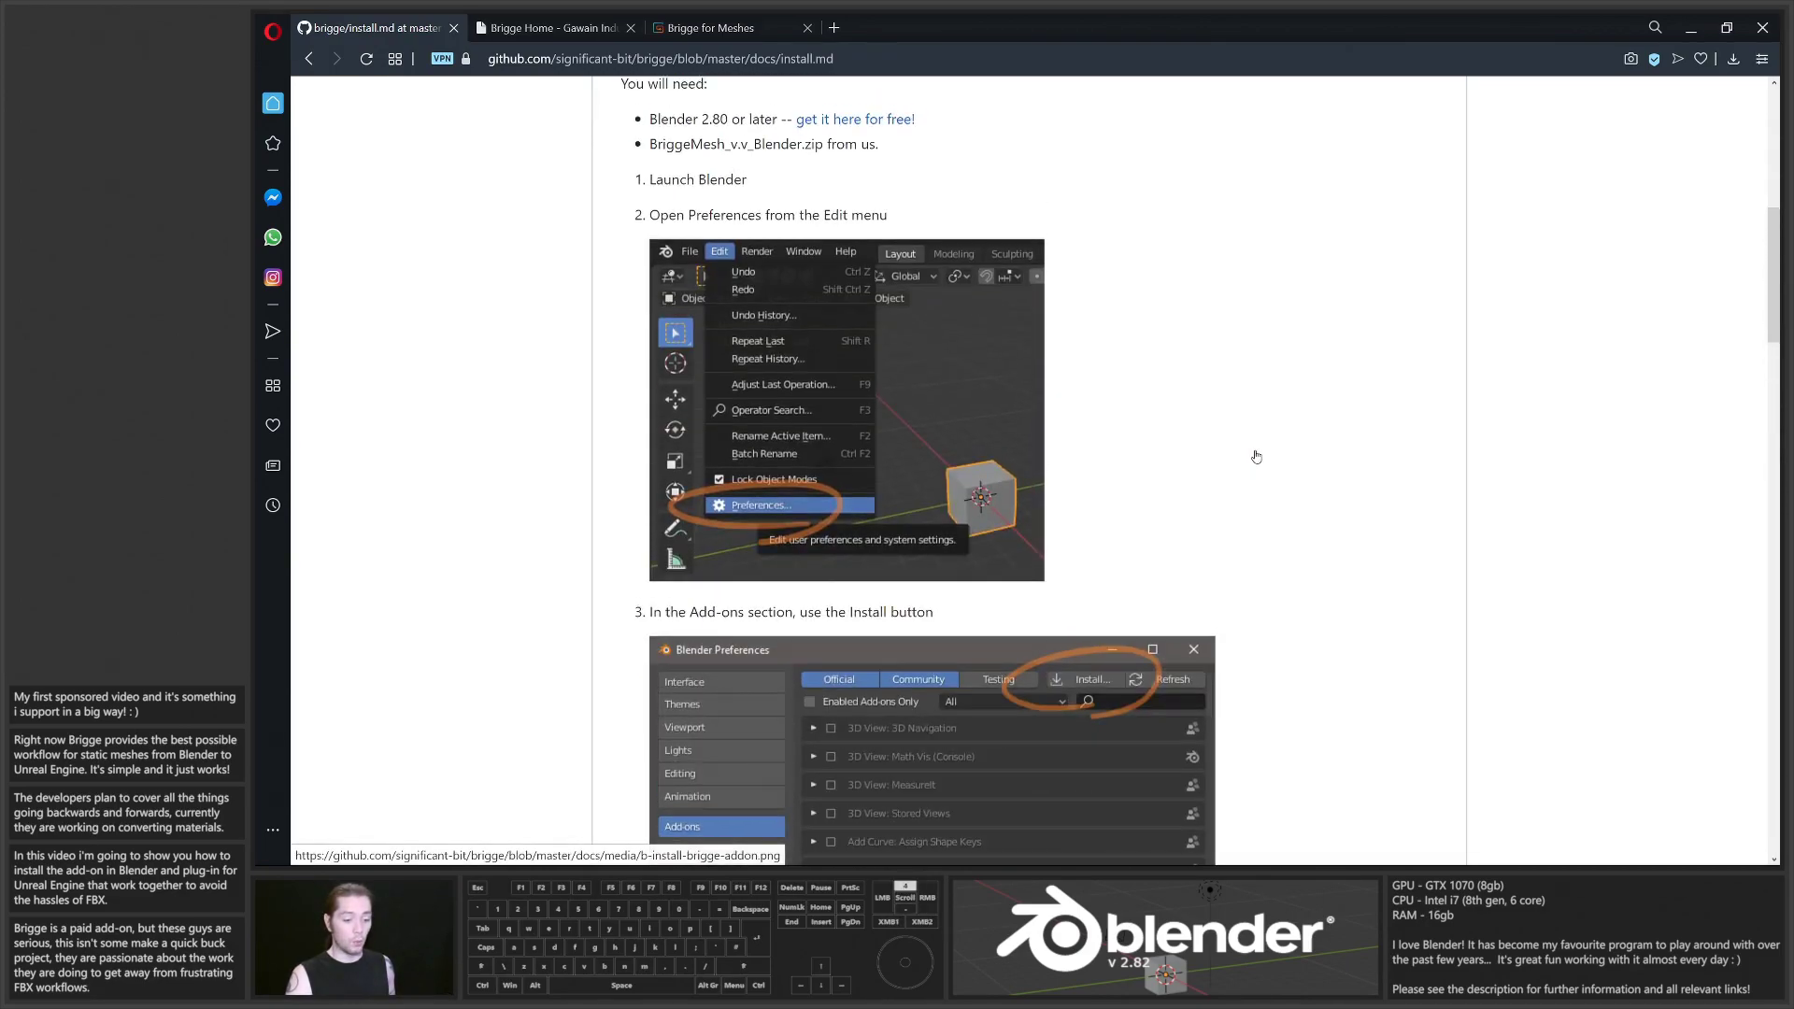
Step: Open the download of the purchased Brigge for Meshes product from its Gumroad page
click(710, 28)
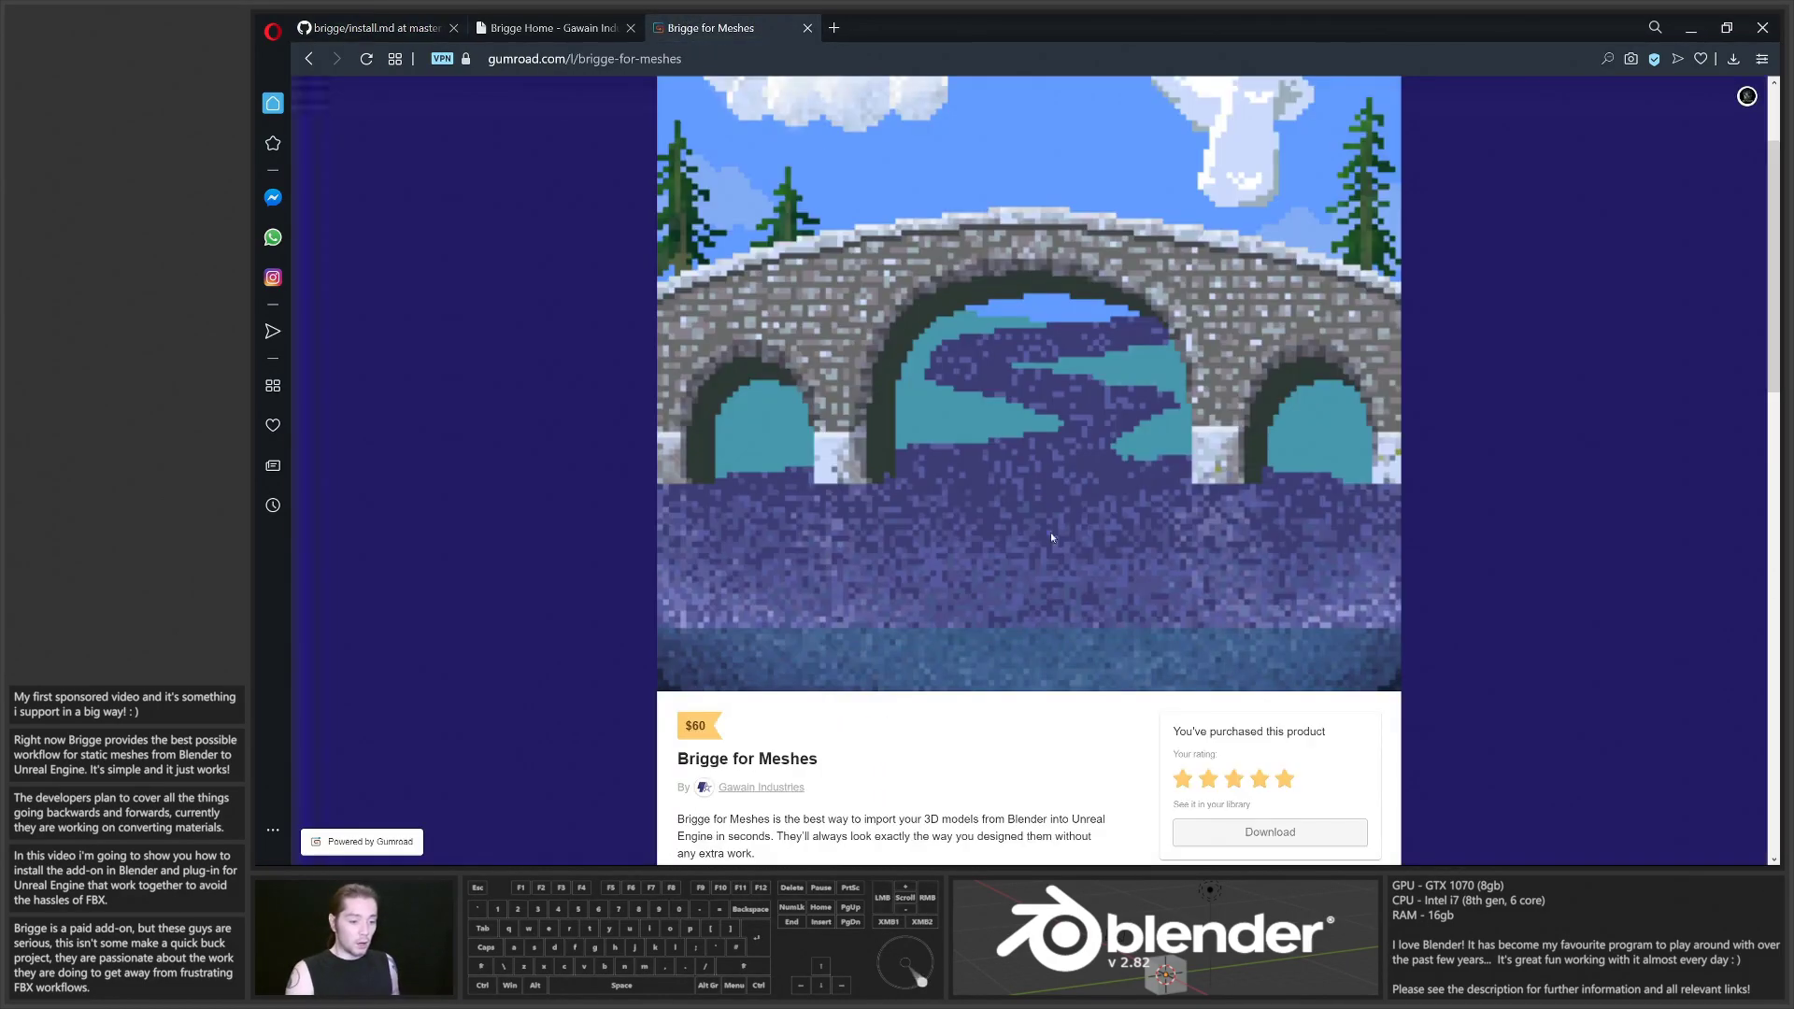
click(1271, 831)
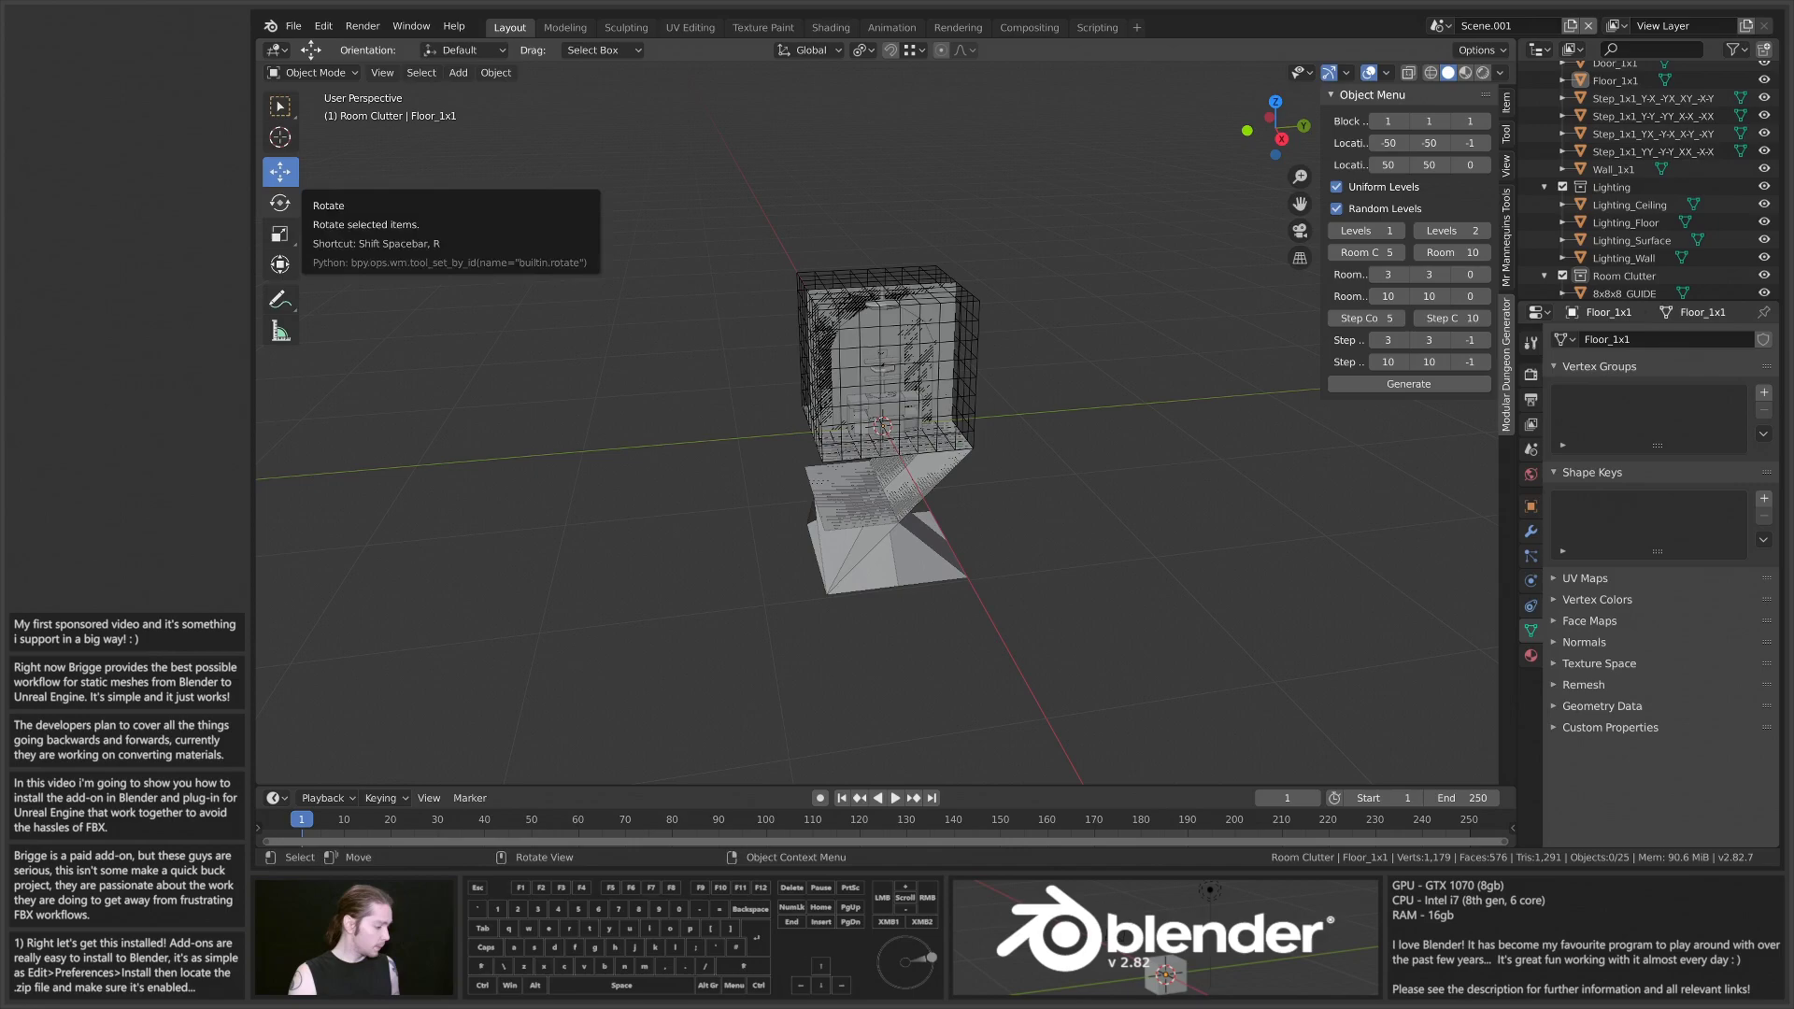
Step: Switch to Blender and install the add-on from Blender add-on.zip in D:\Resources\Brigge
click(327, 26)
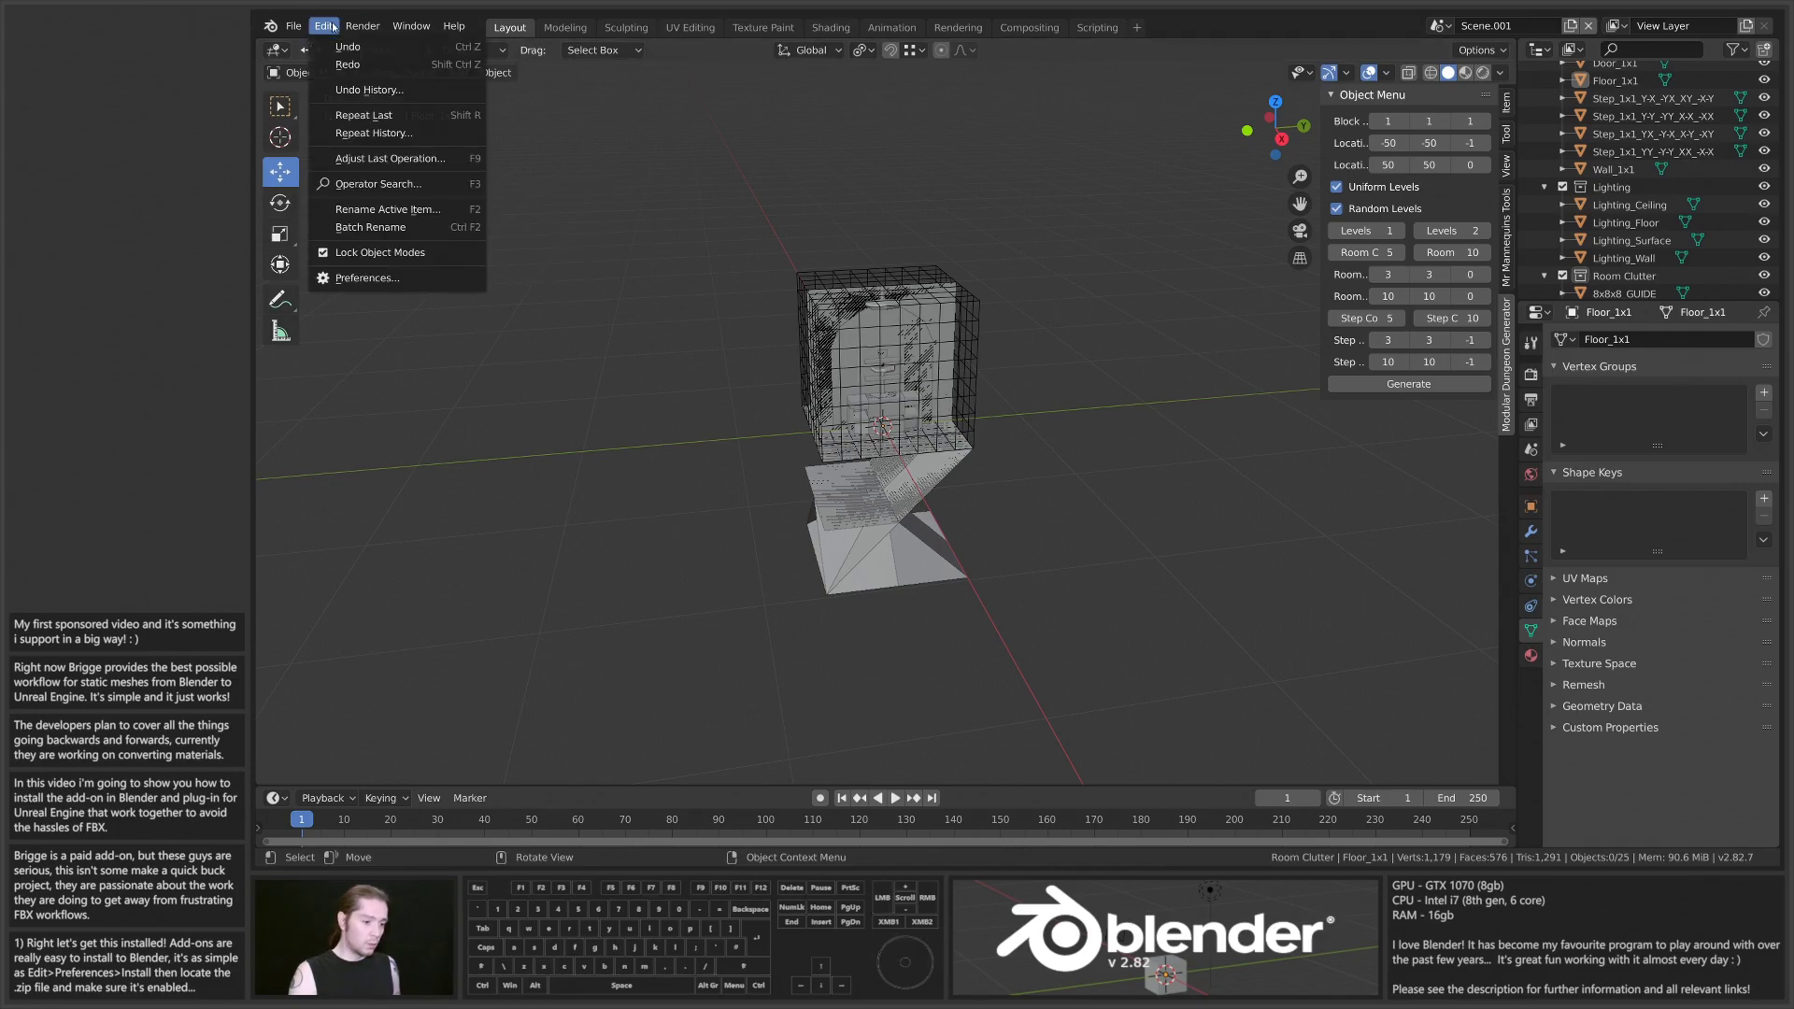
click(406, 281)
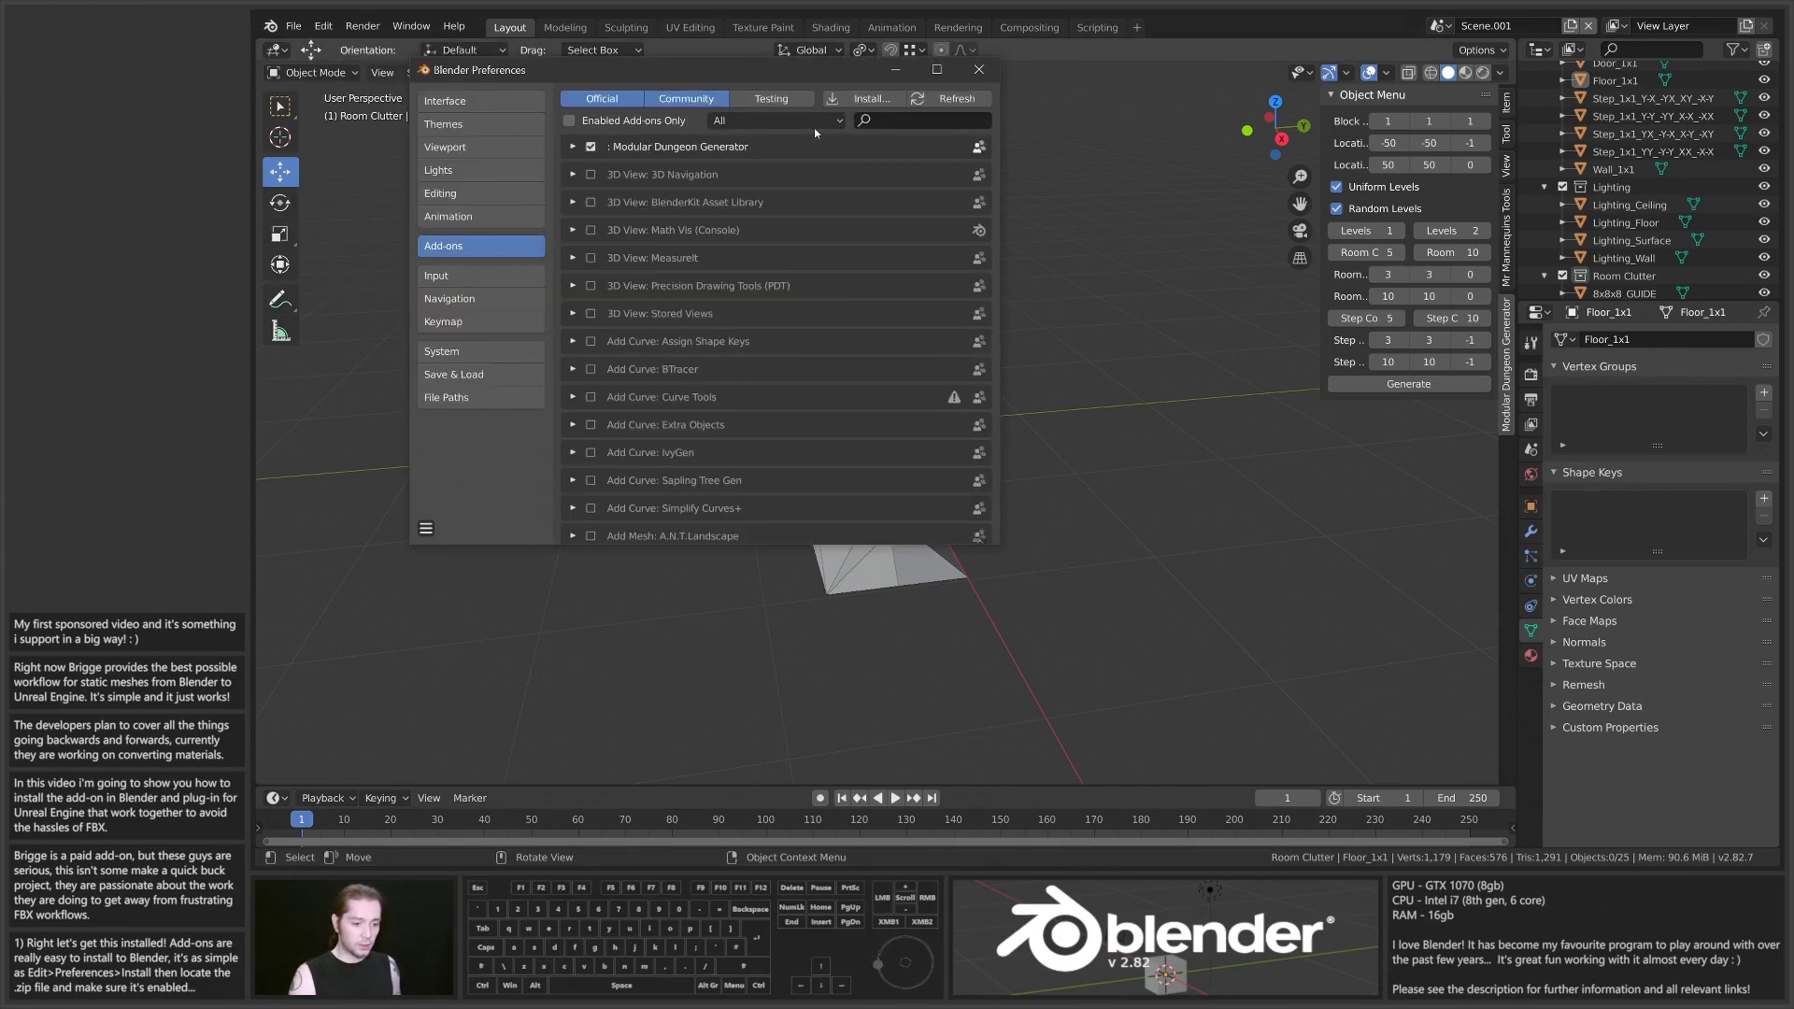
click(861, 98)
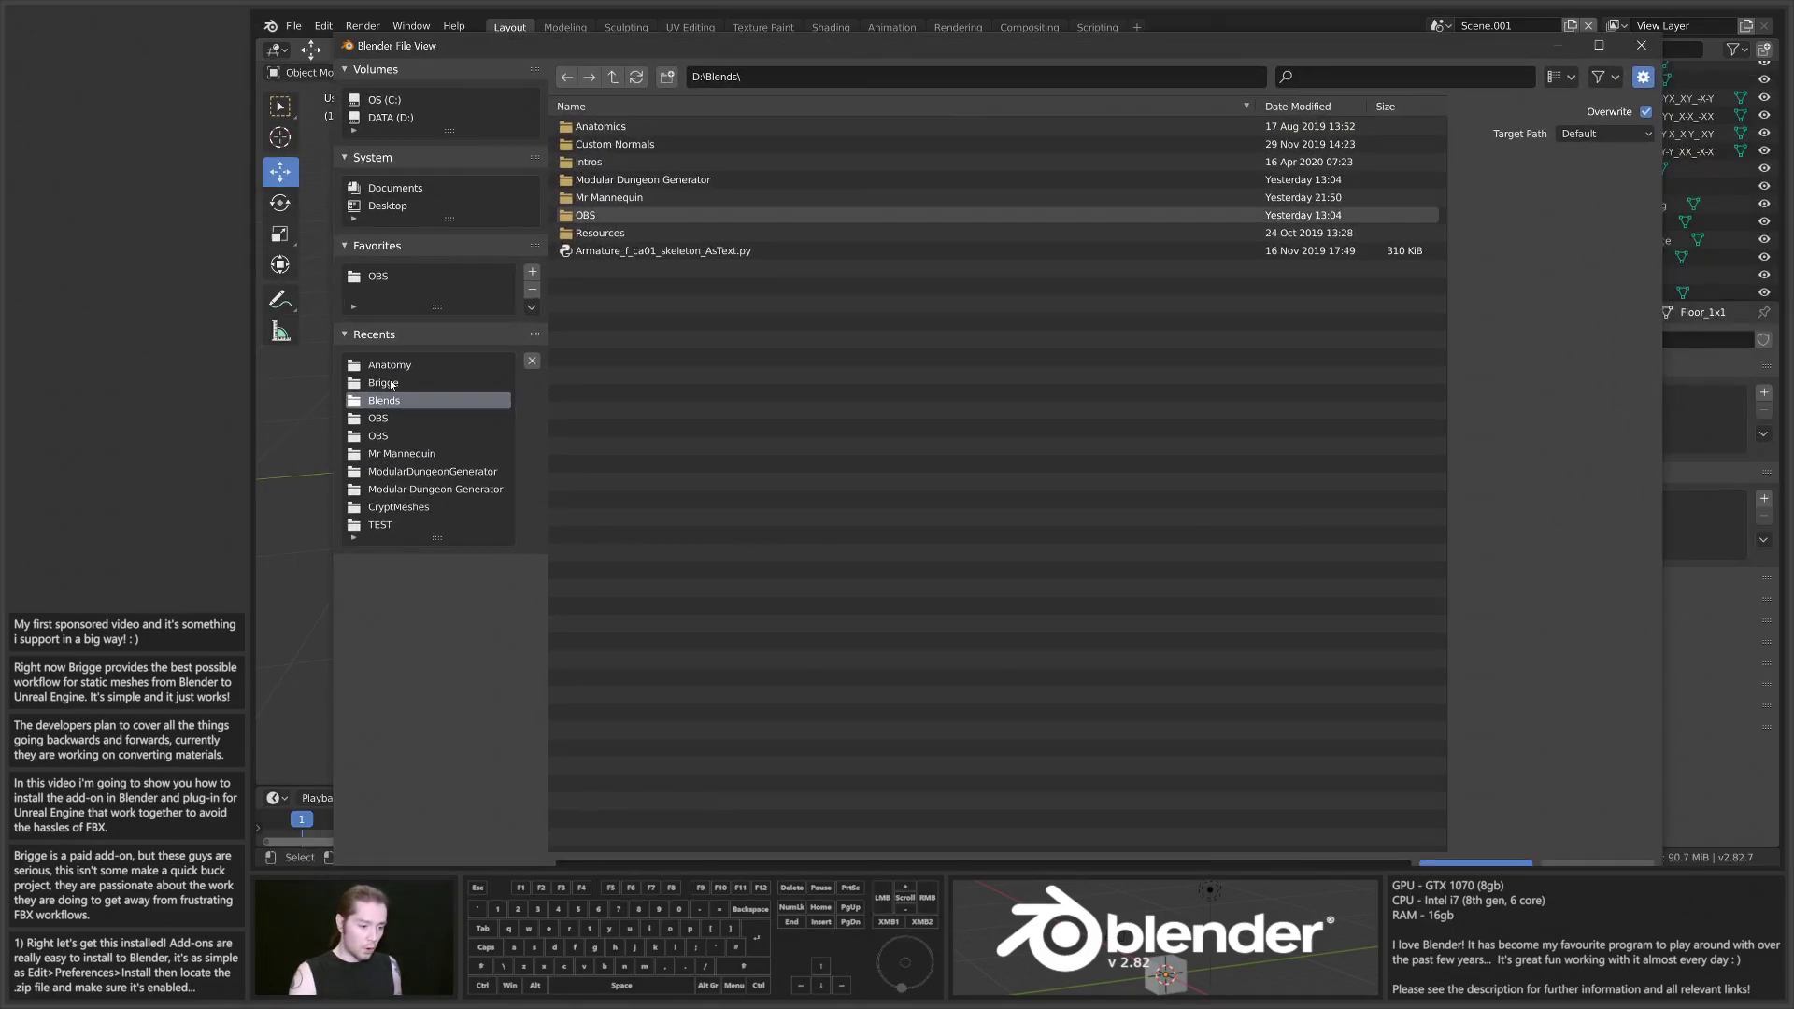
click(384, 383)
click(620, 126)
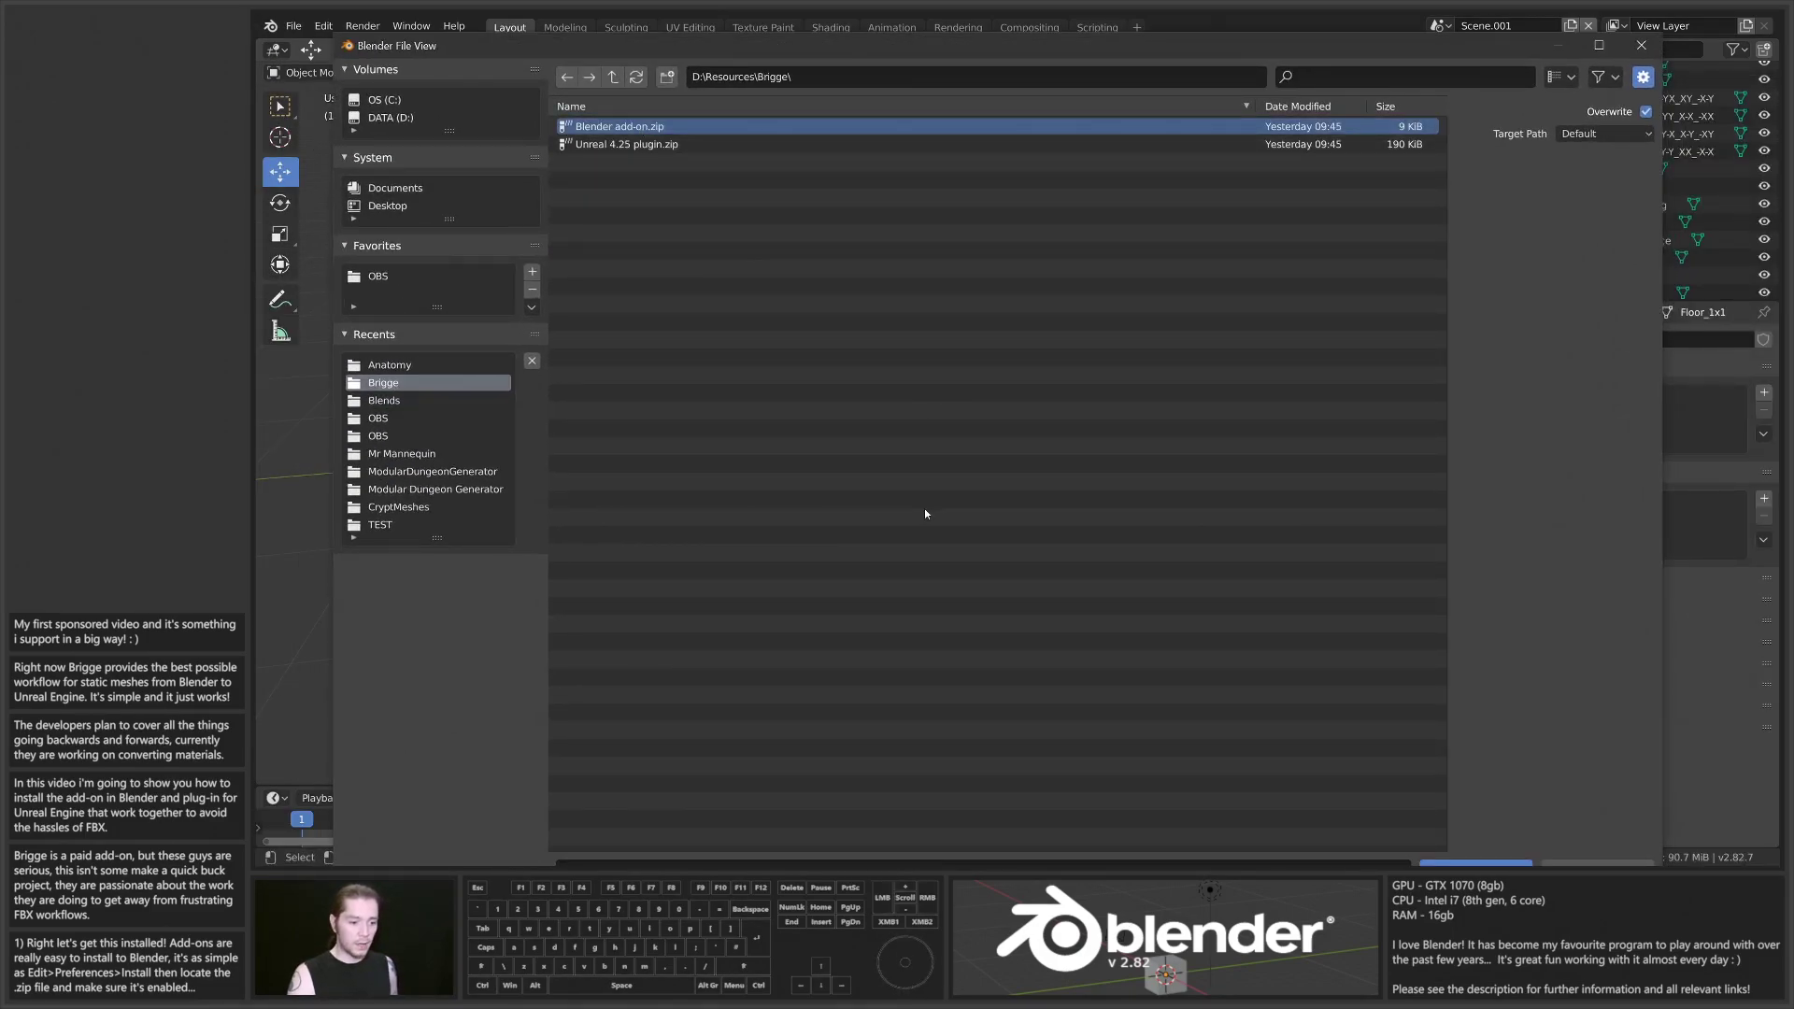
click(1598, 45)
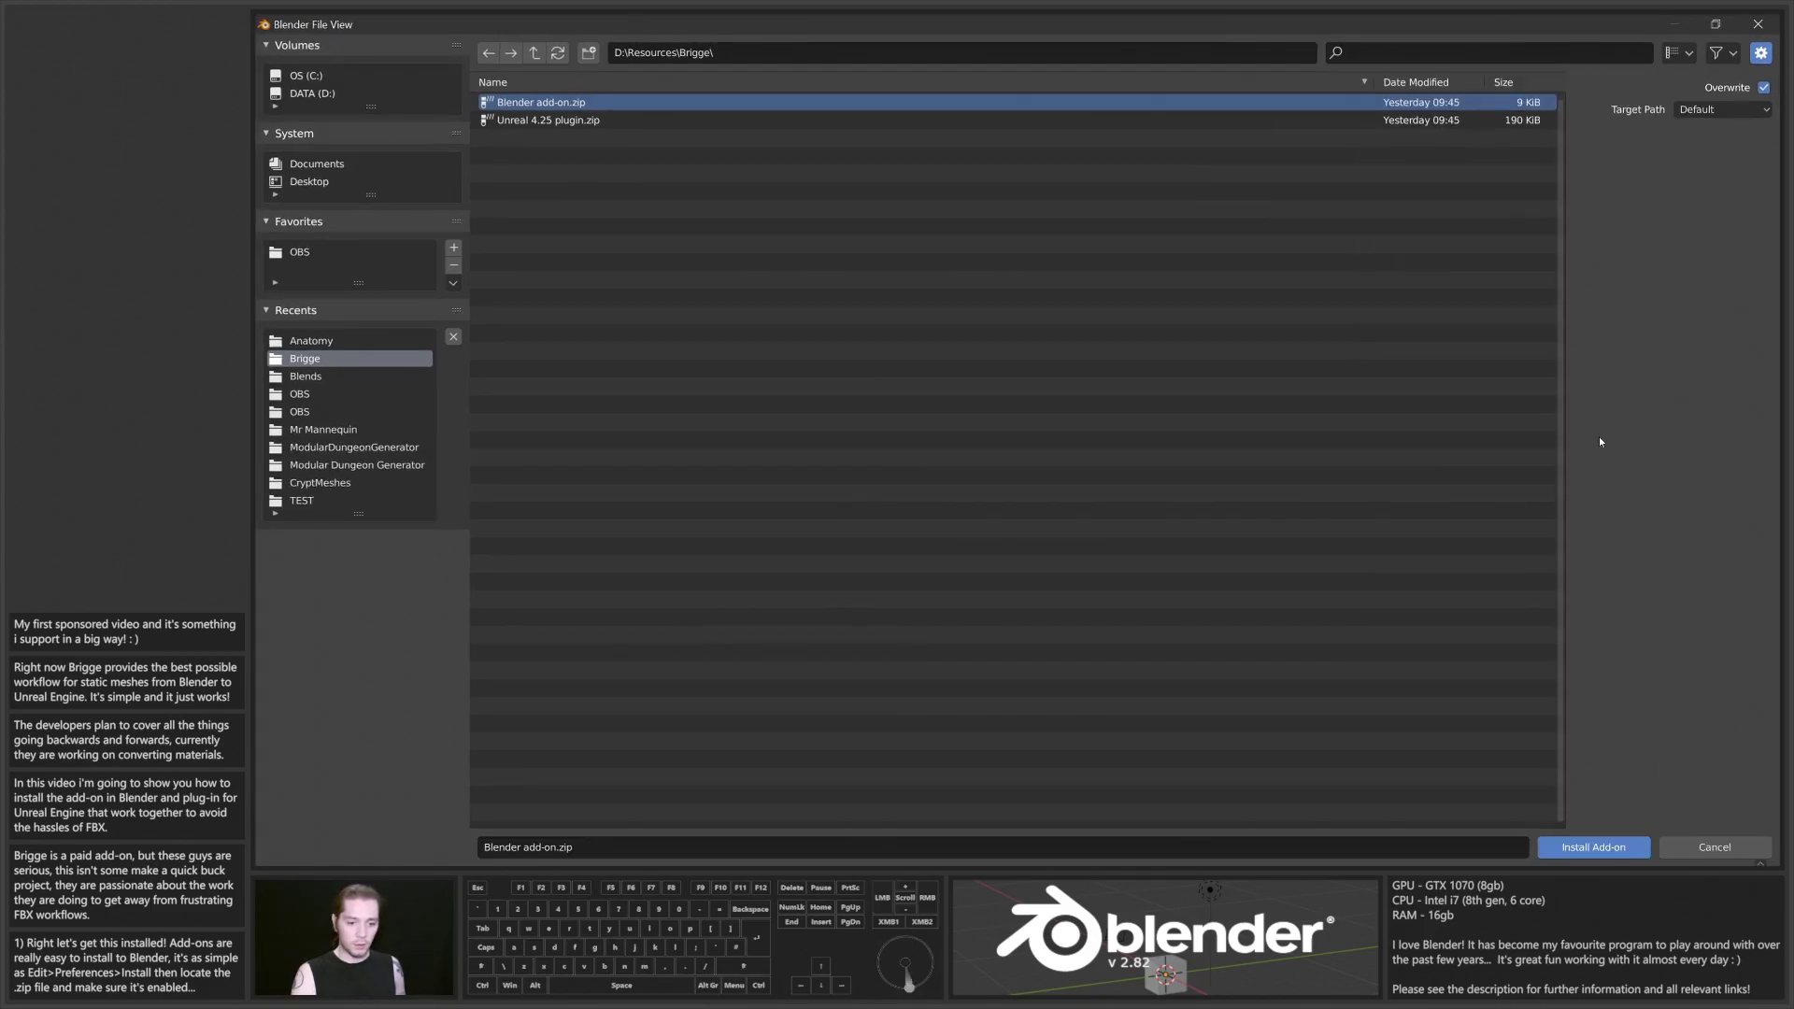
click(1589, 854)
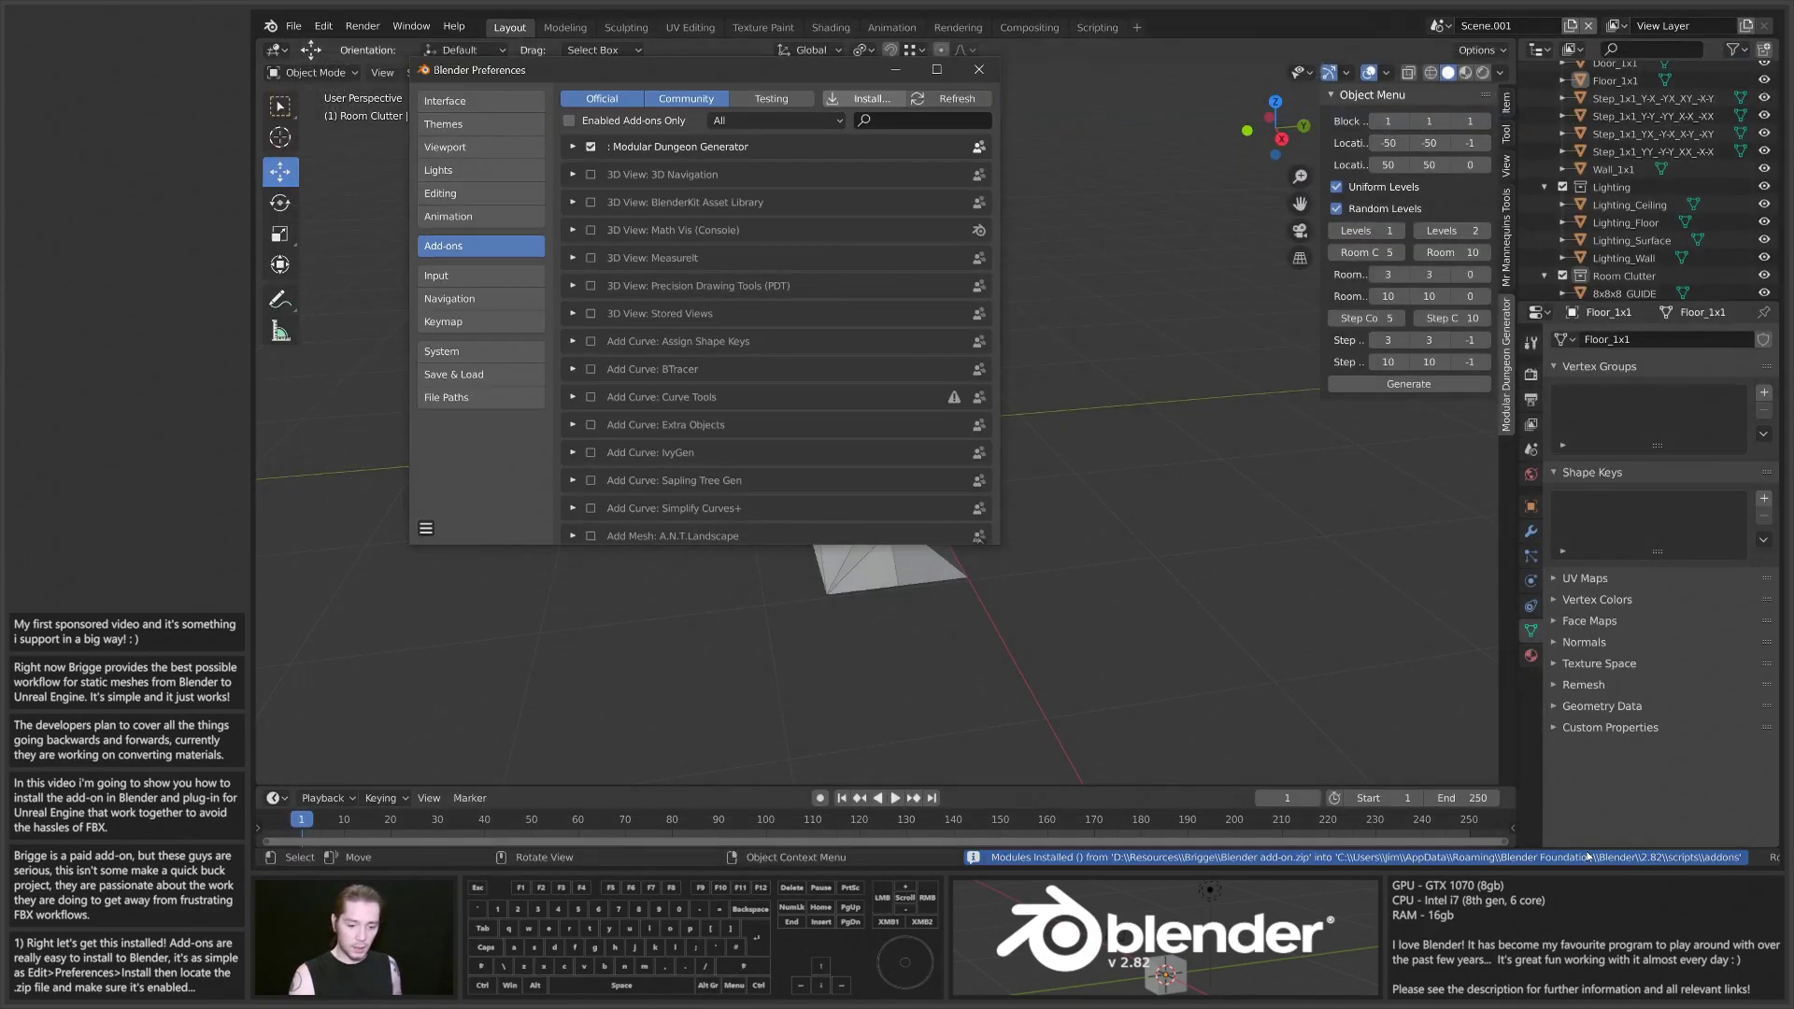
Step: Search the add-ons for "brigg", enable Export: Brigge for Meshes and close the preferences
click(877, 120)
text(brigg)
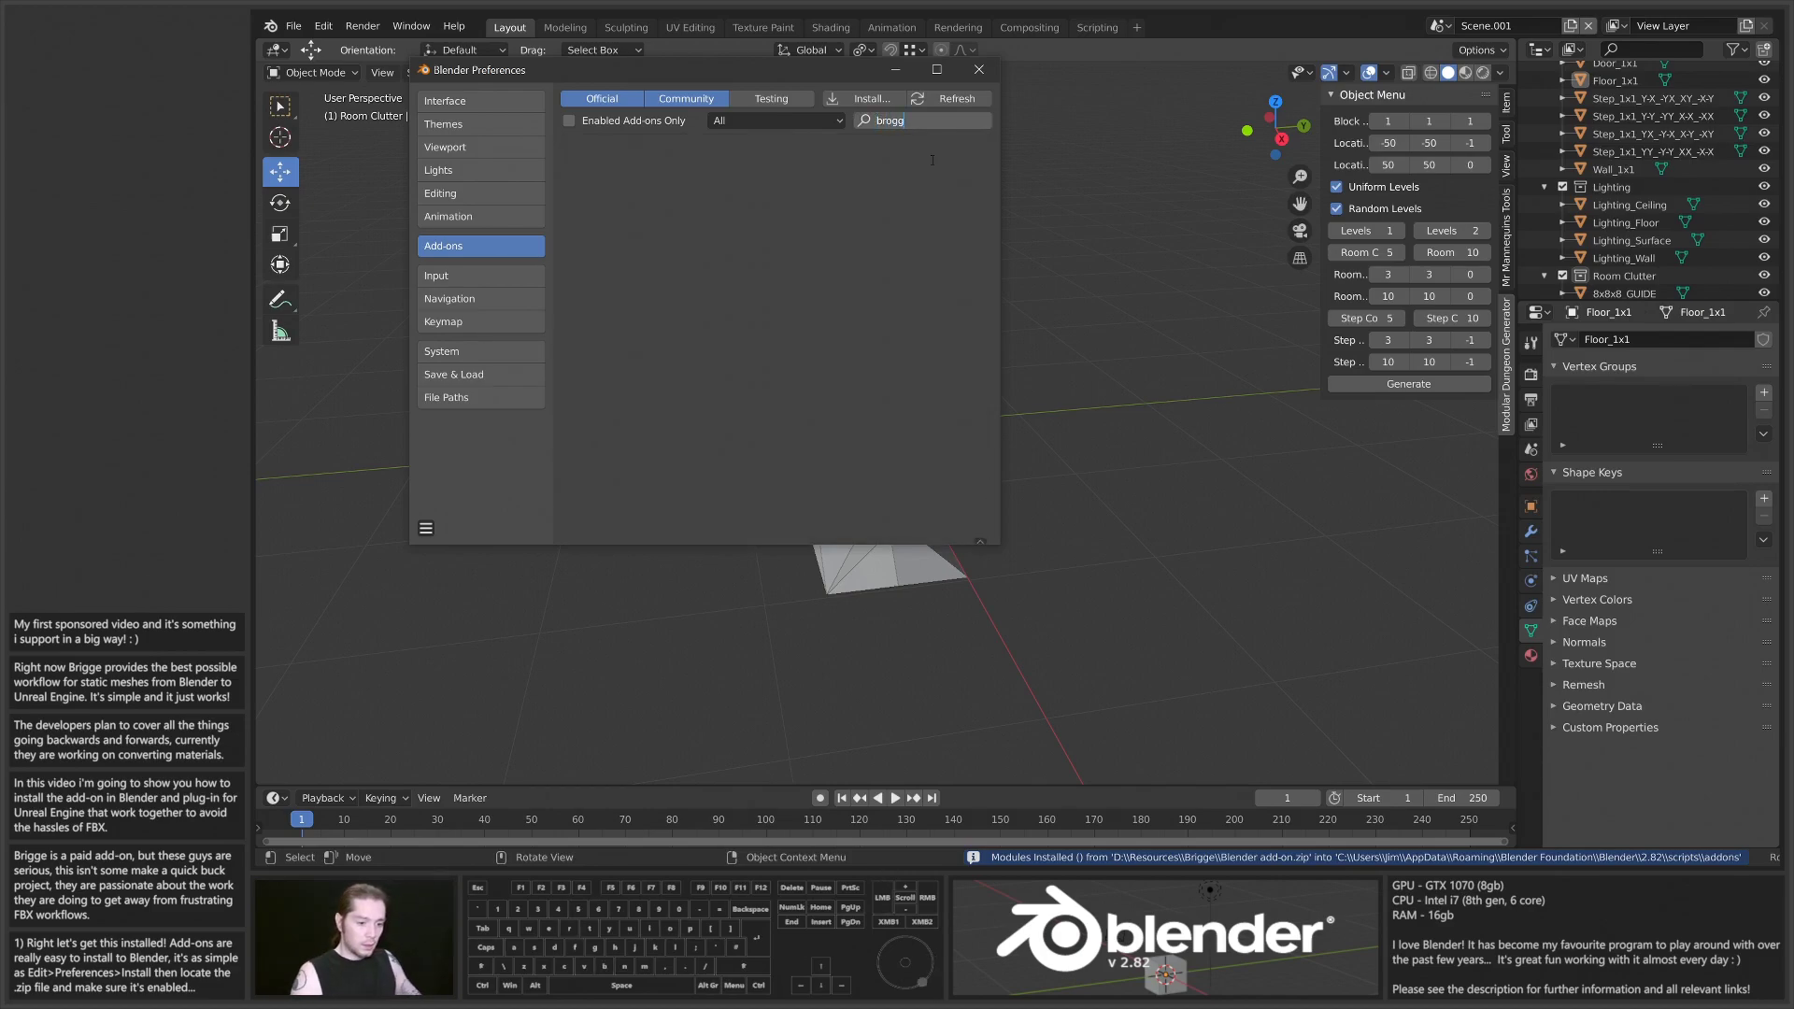
key(BackSpace)
key(BackSpace)
key(BackSpace)
text(igg)
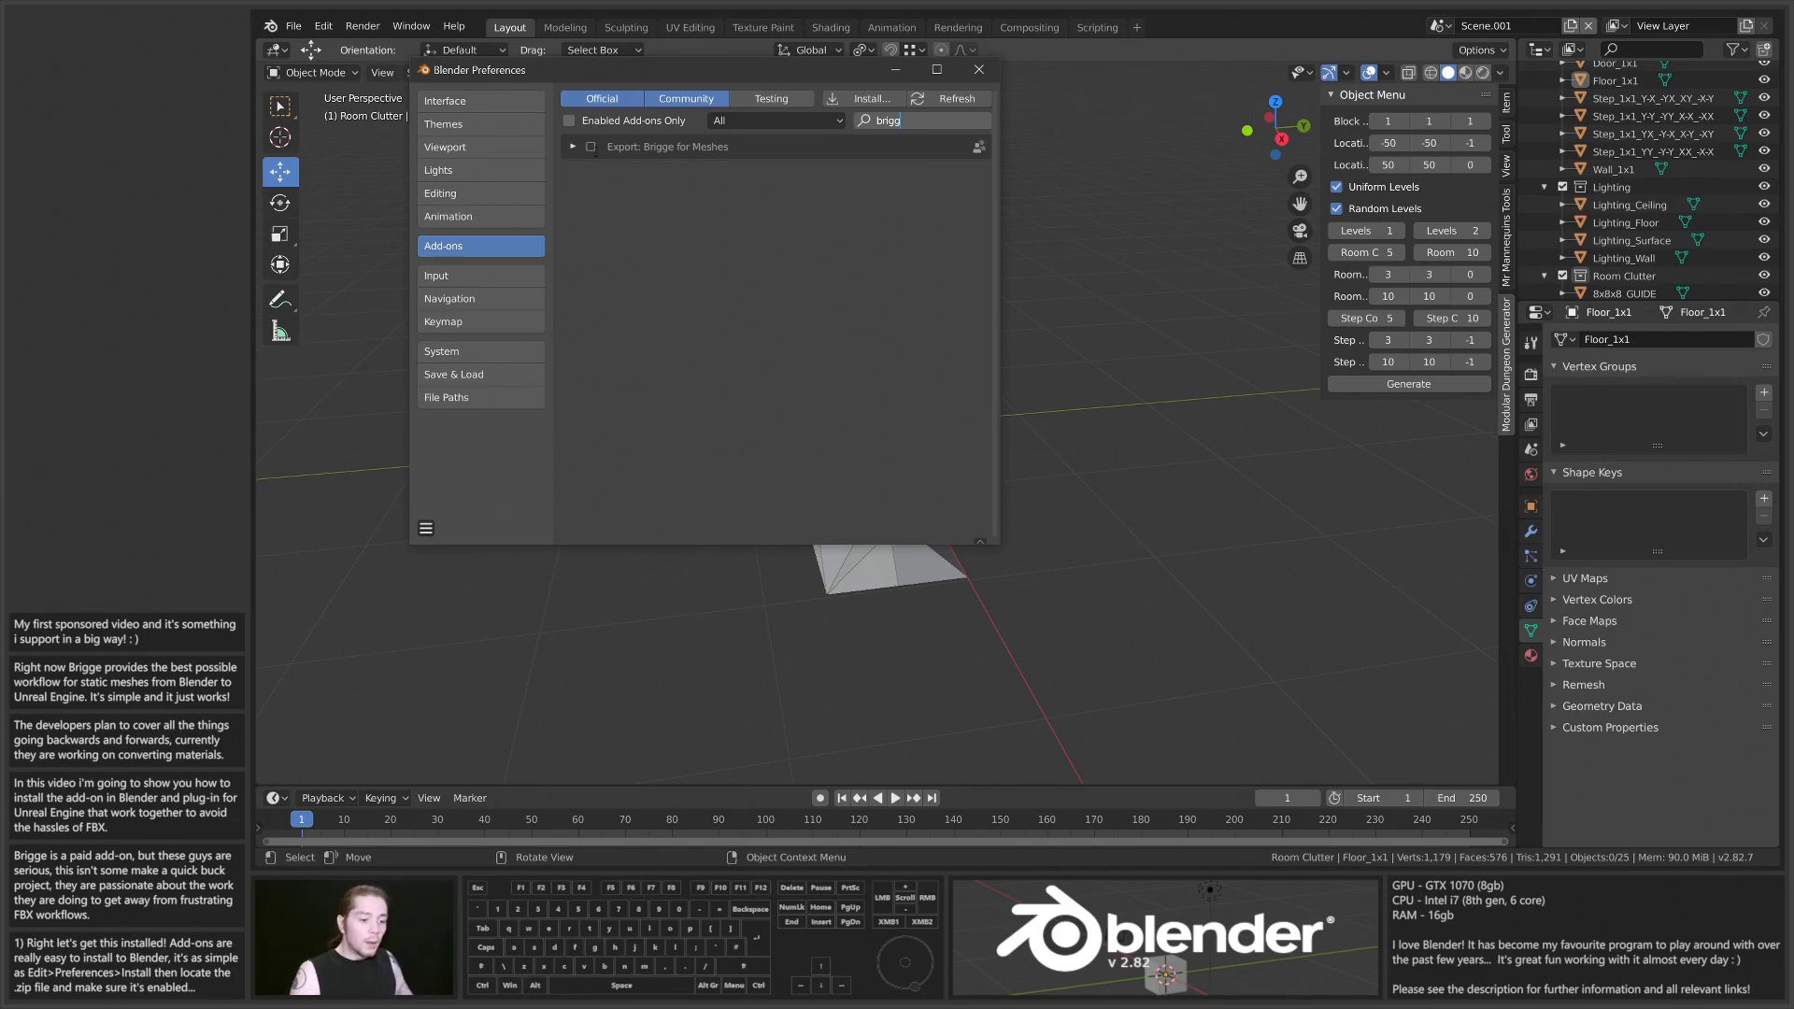
click(592, 147)
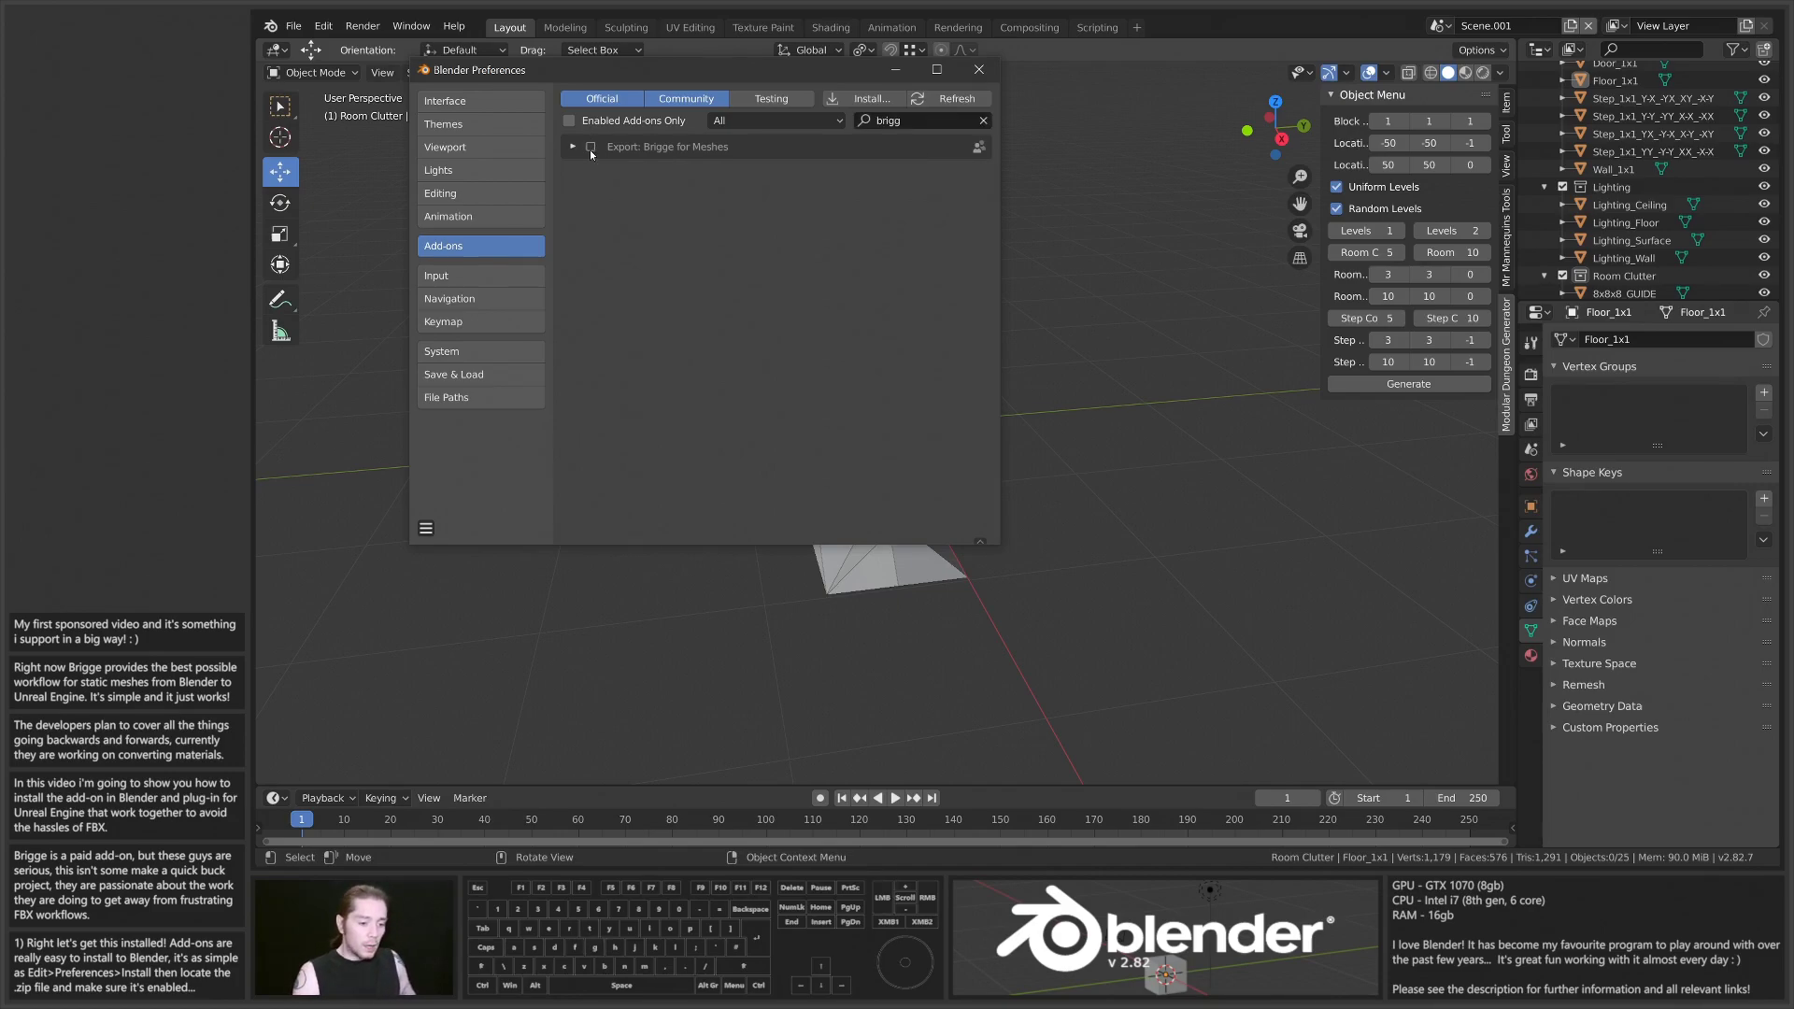
click(592, 148)
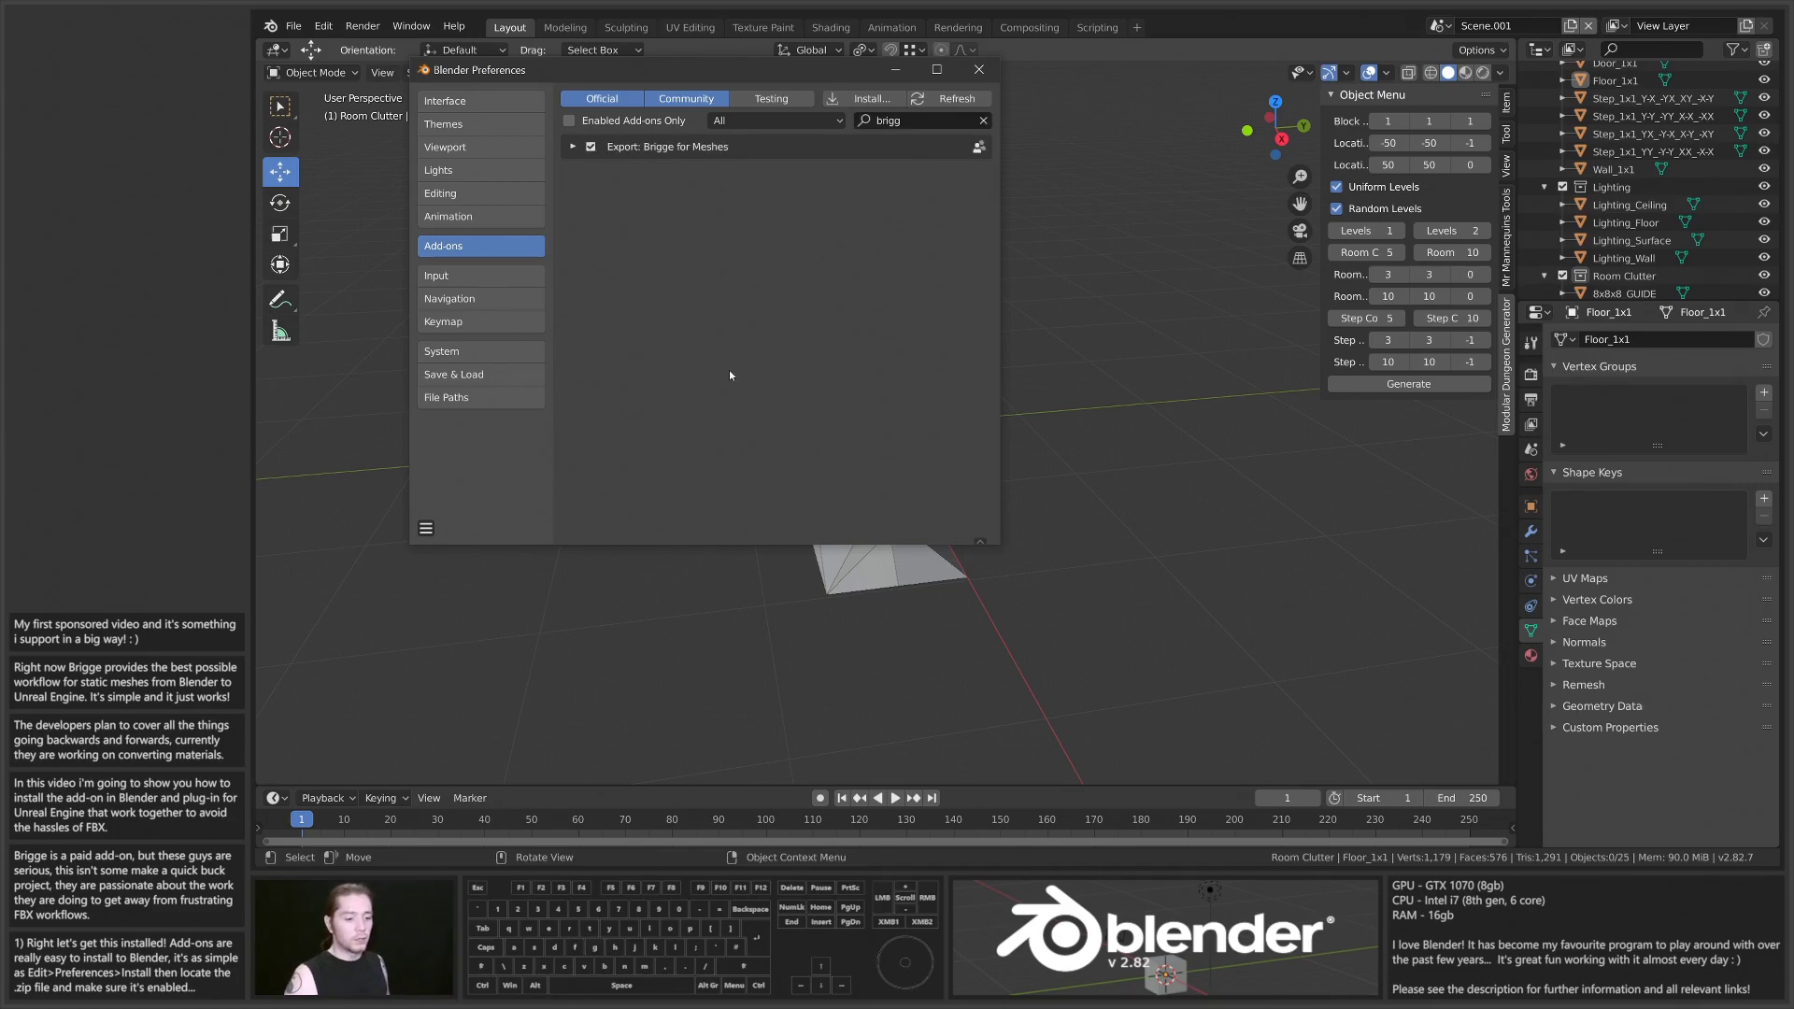
click(978, 70)
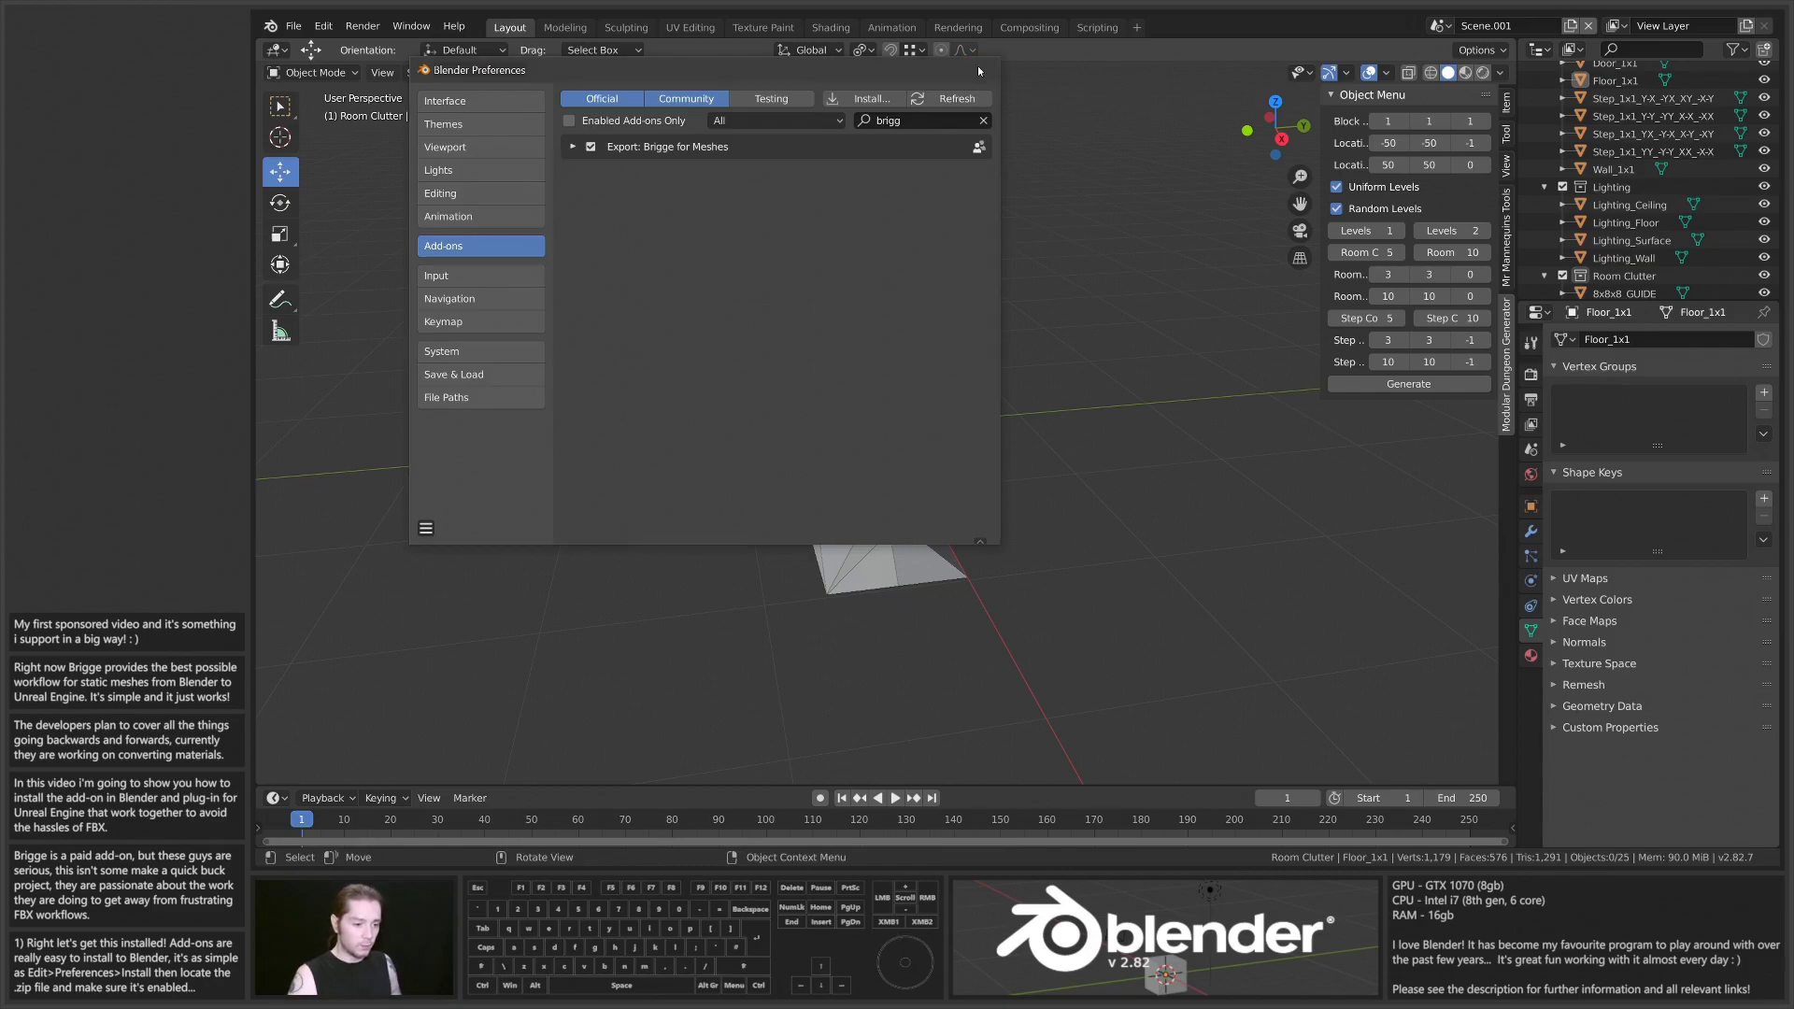
Step: Check the available export formats for the Brigge for Meshes exporter
click(295, 30)
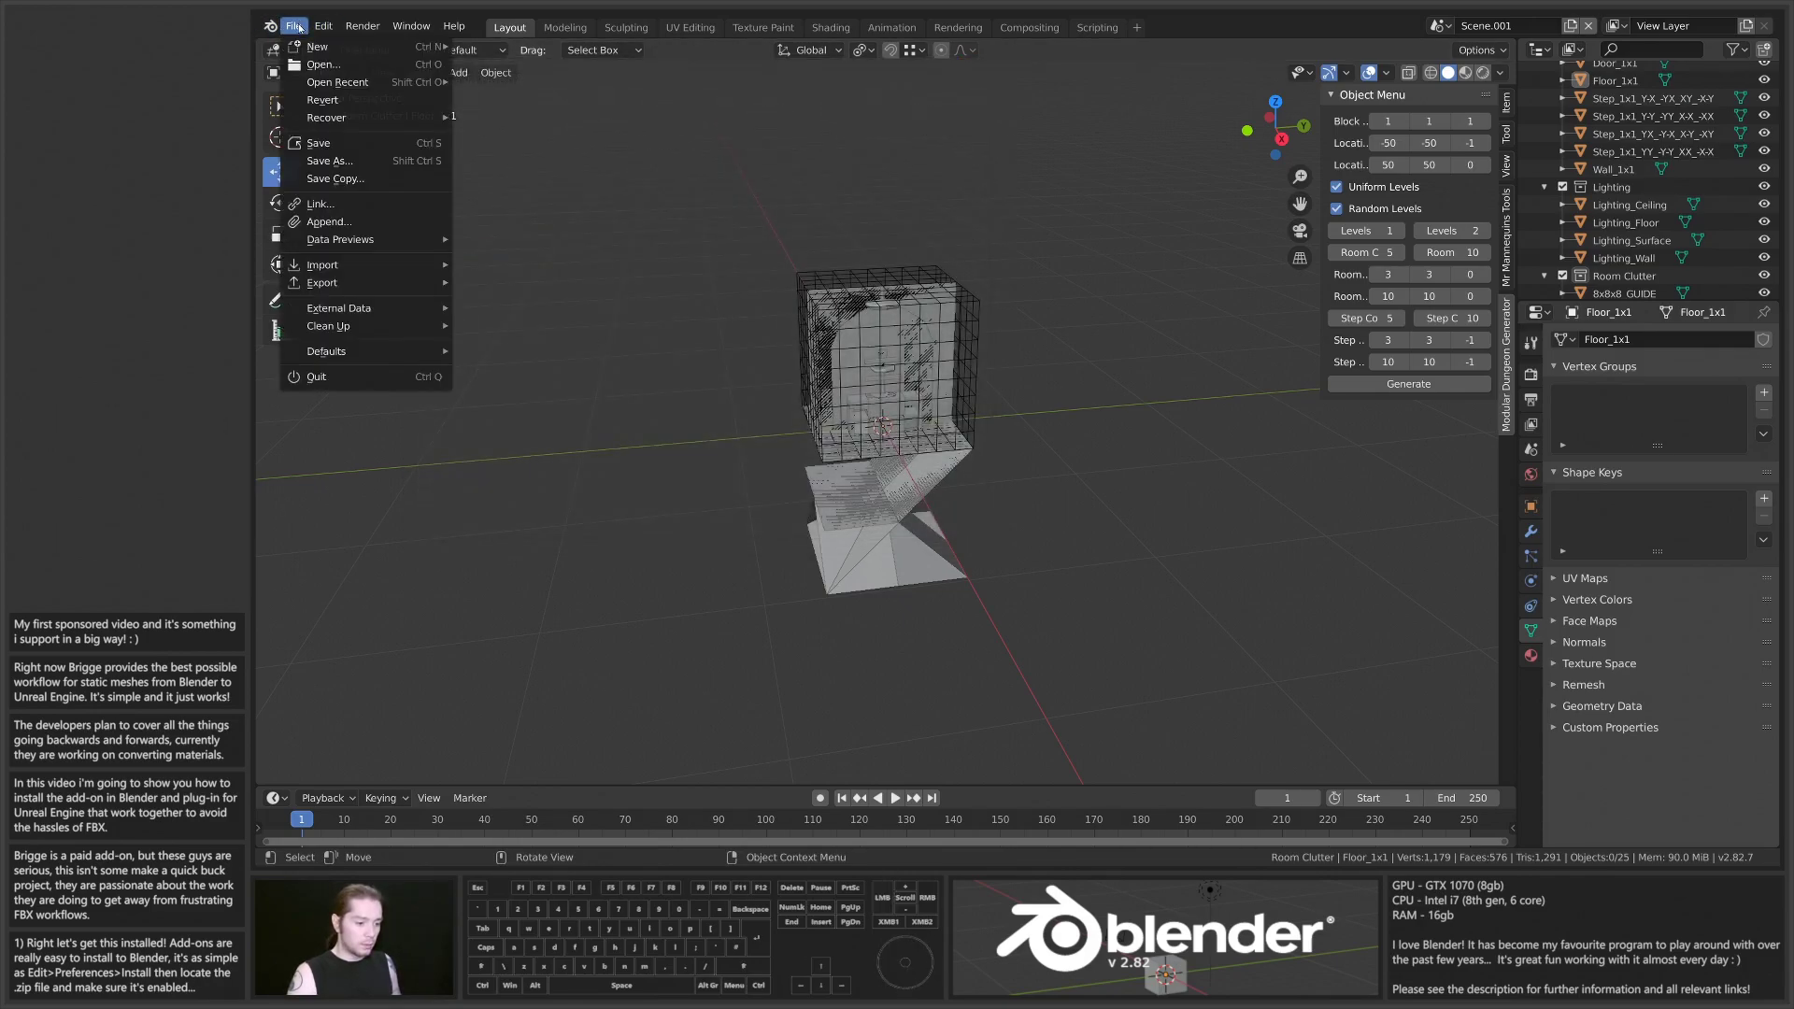
mouse_move(332, 283)
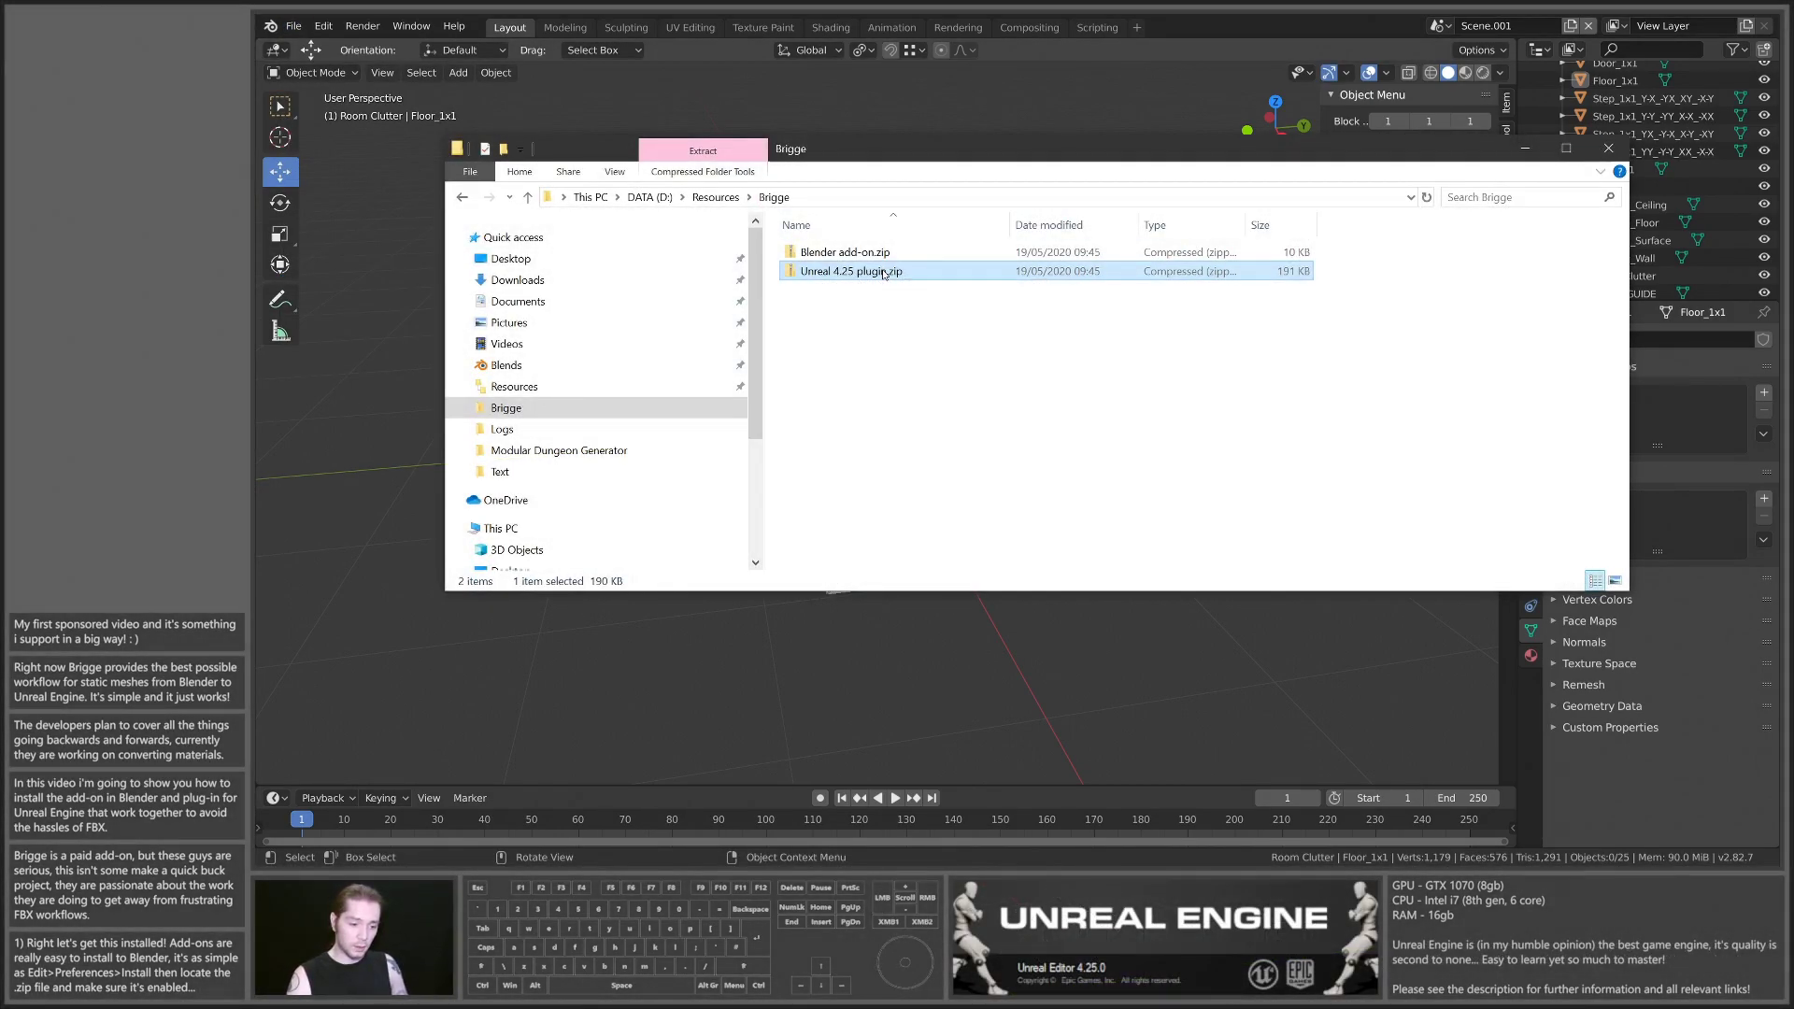
Step: Switch to File Explorer and extract Unreal 4.25 plugin.zip into D:\Epic Games\UE_4.25\Engine\Plugins
right_click(883, 273)
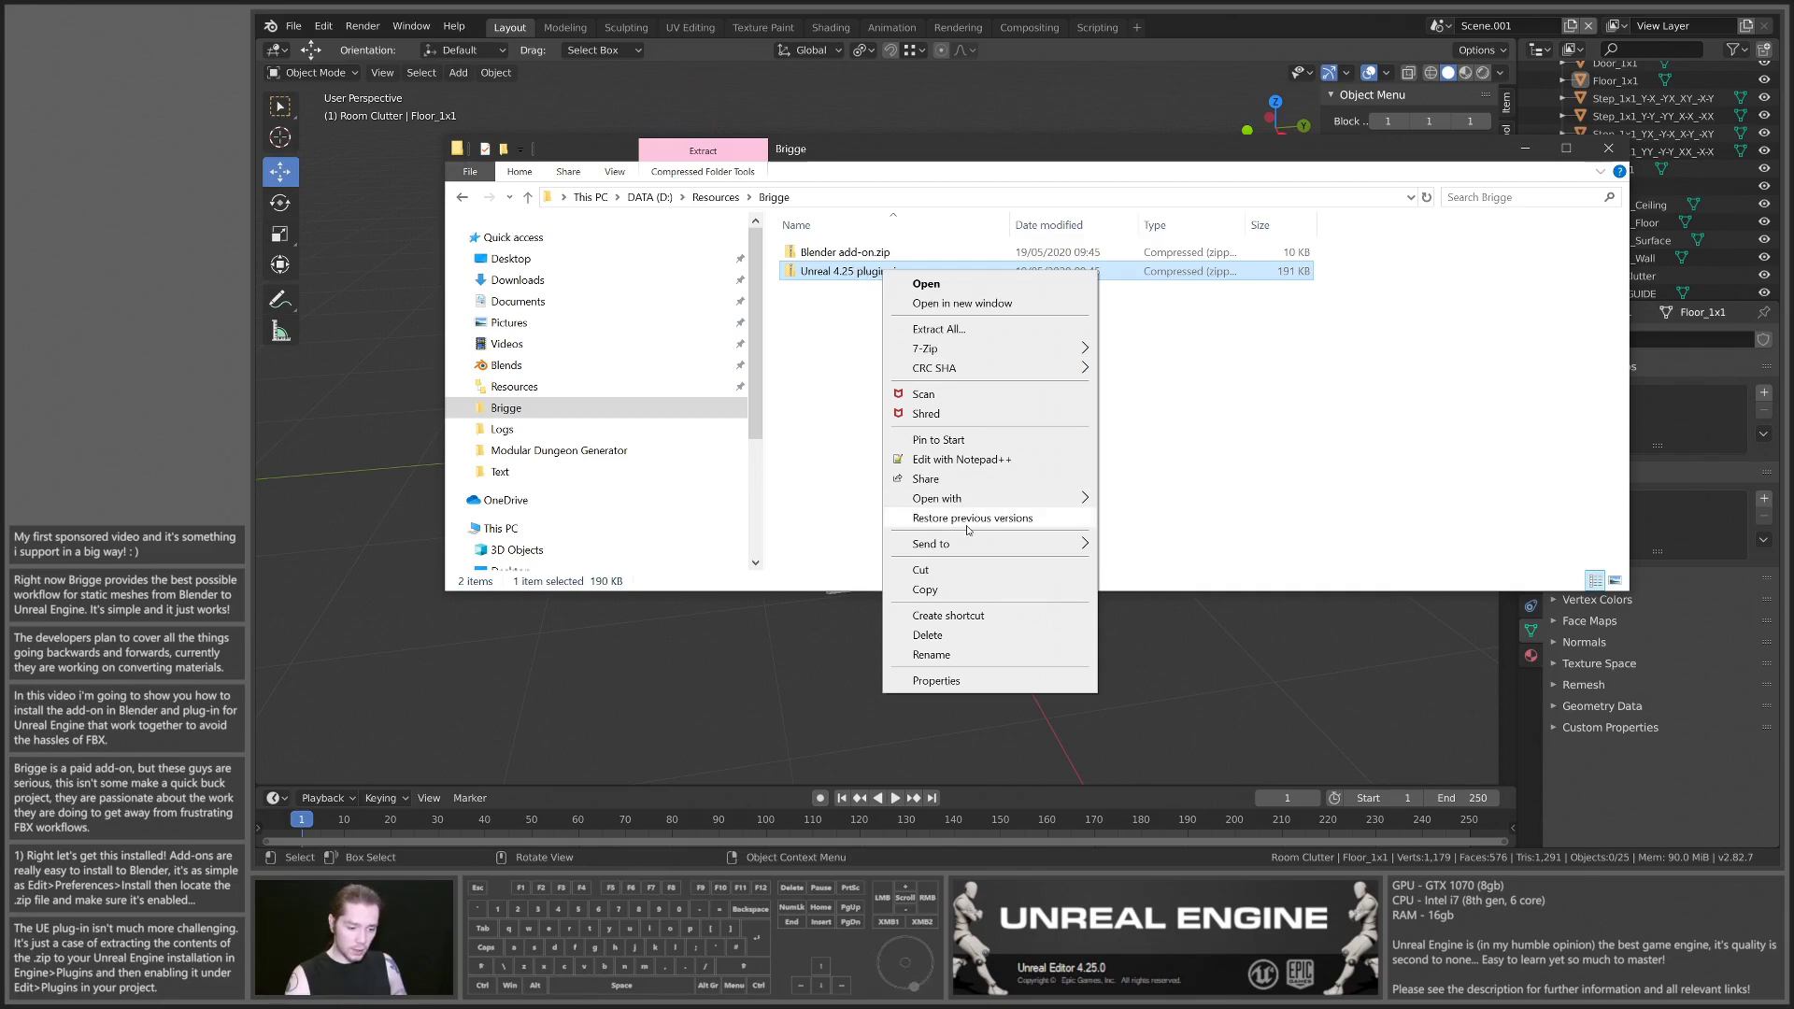
click(965, 333)
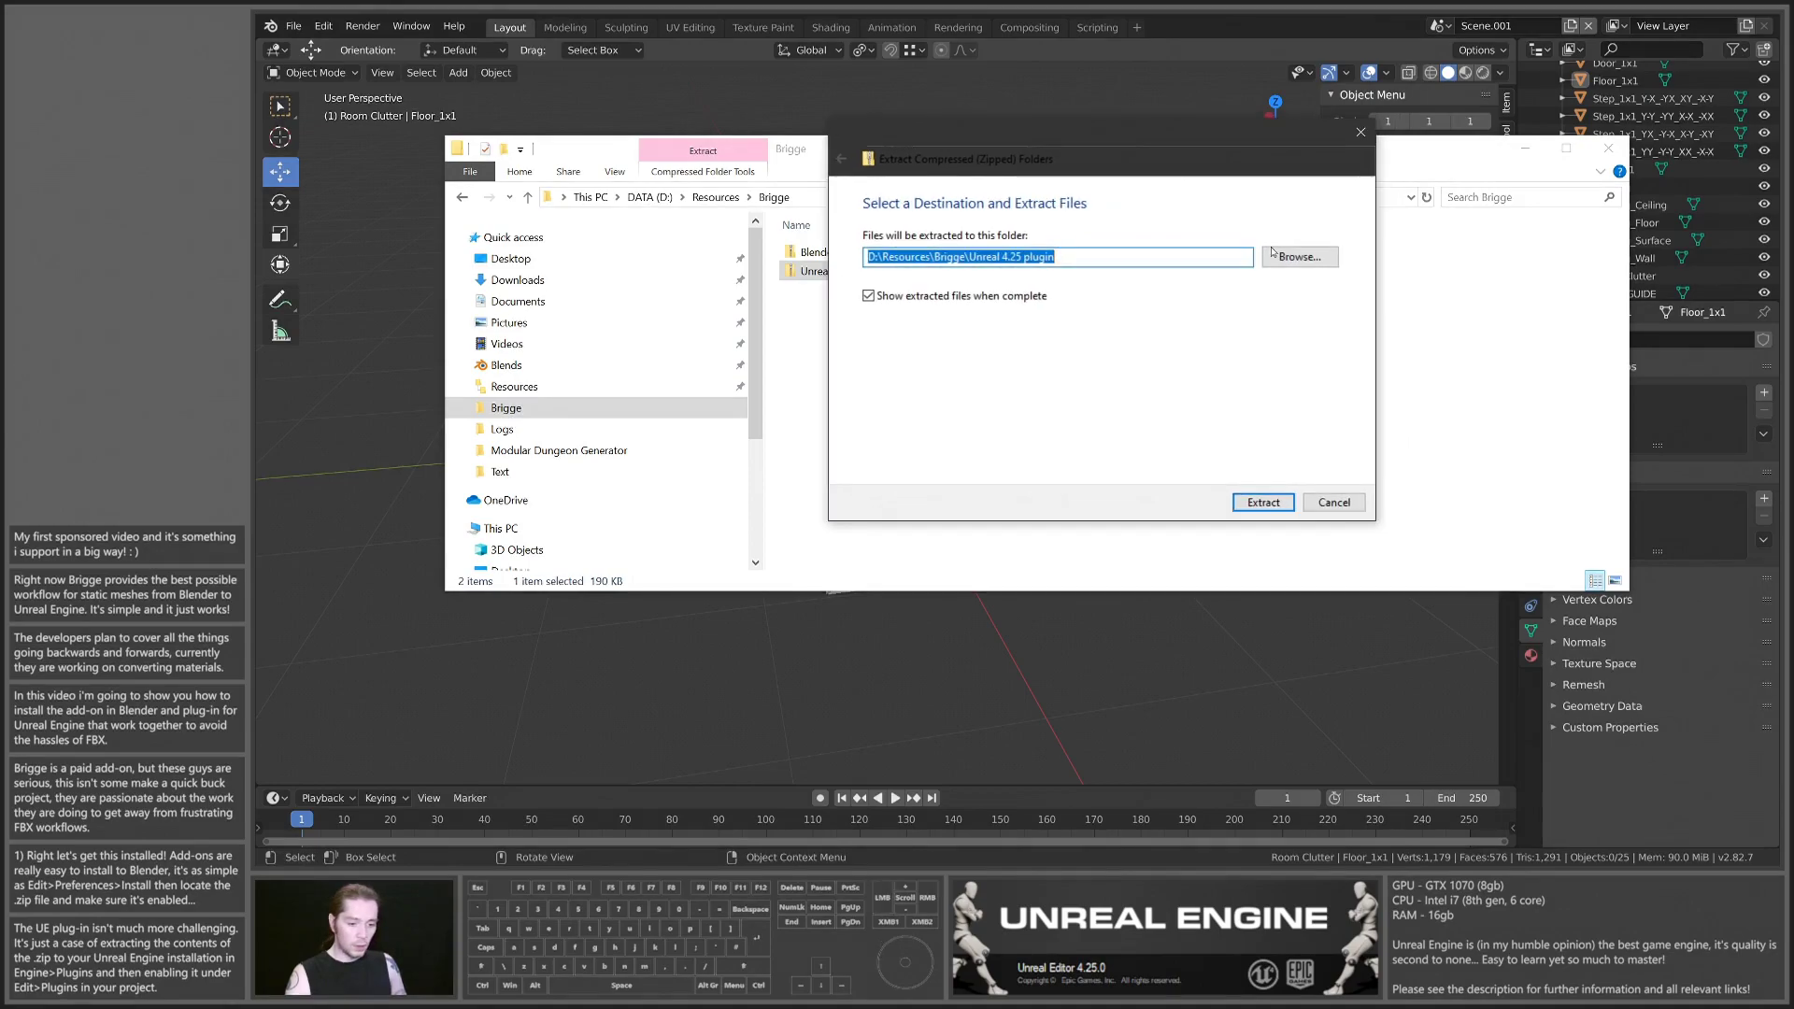
click(1273, 254)
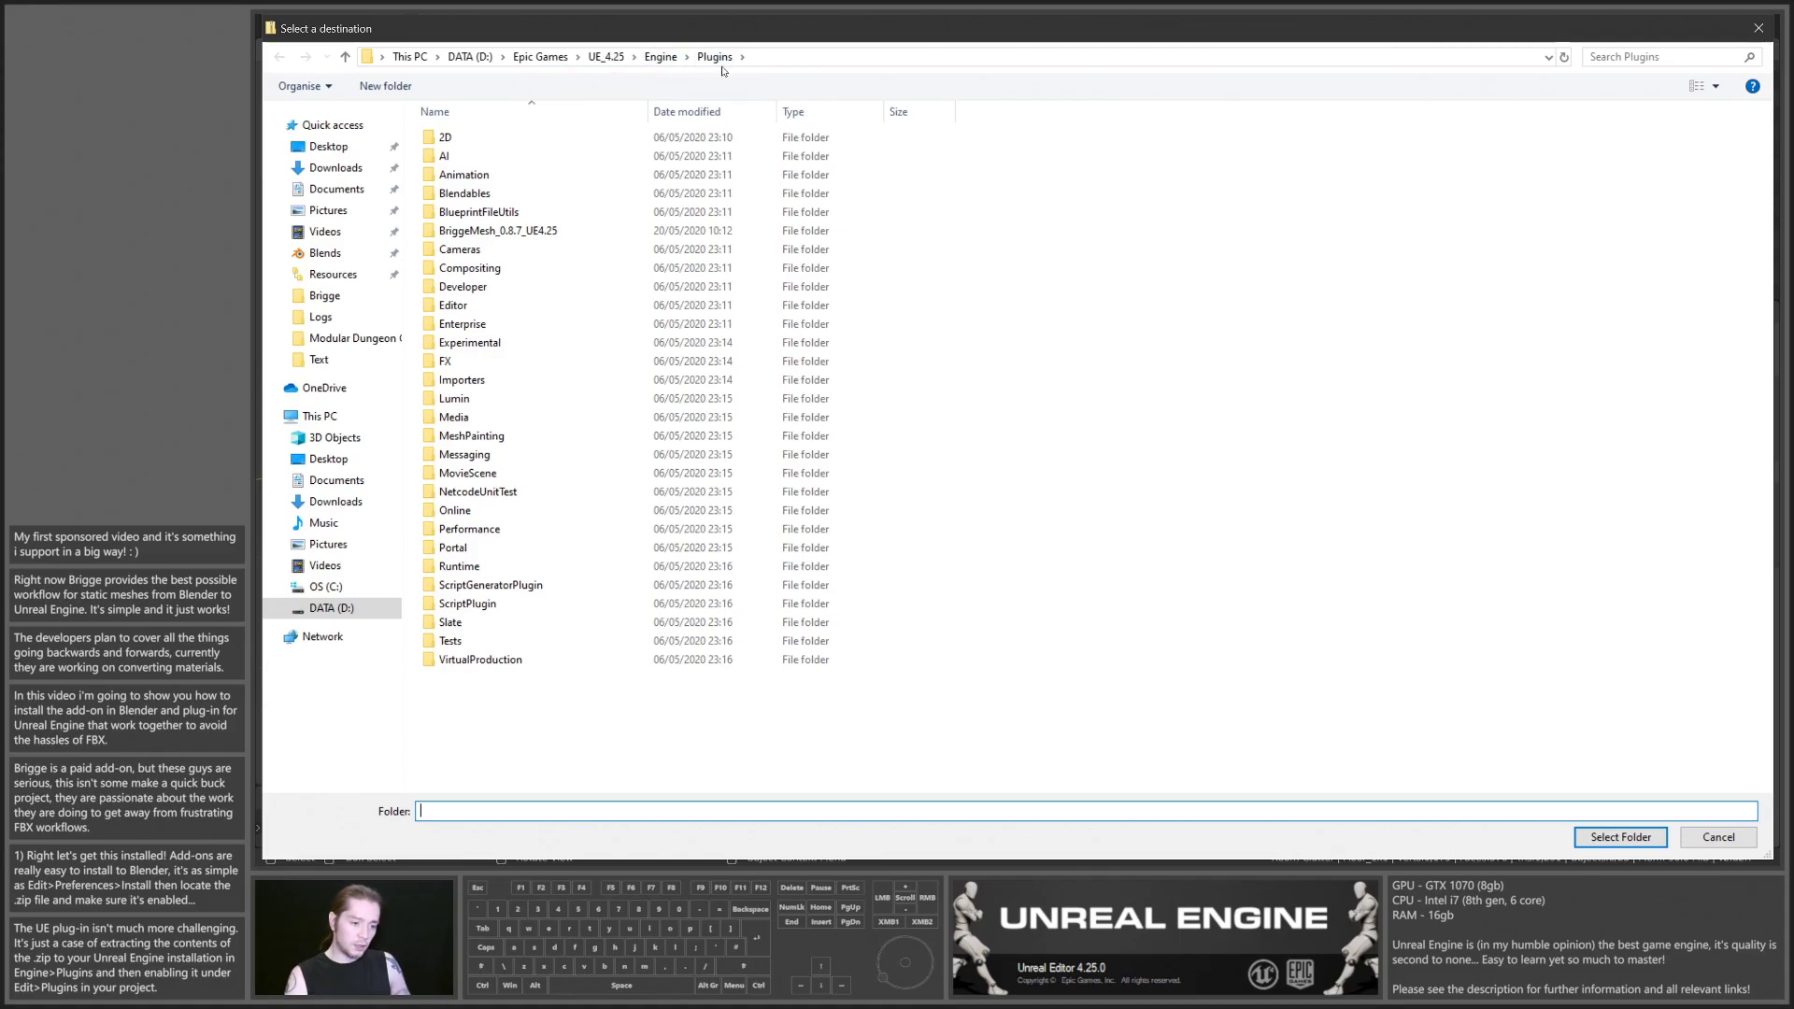
click(1619, 834)
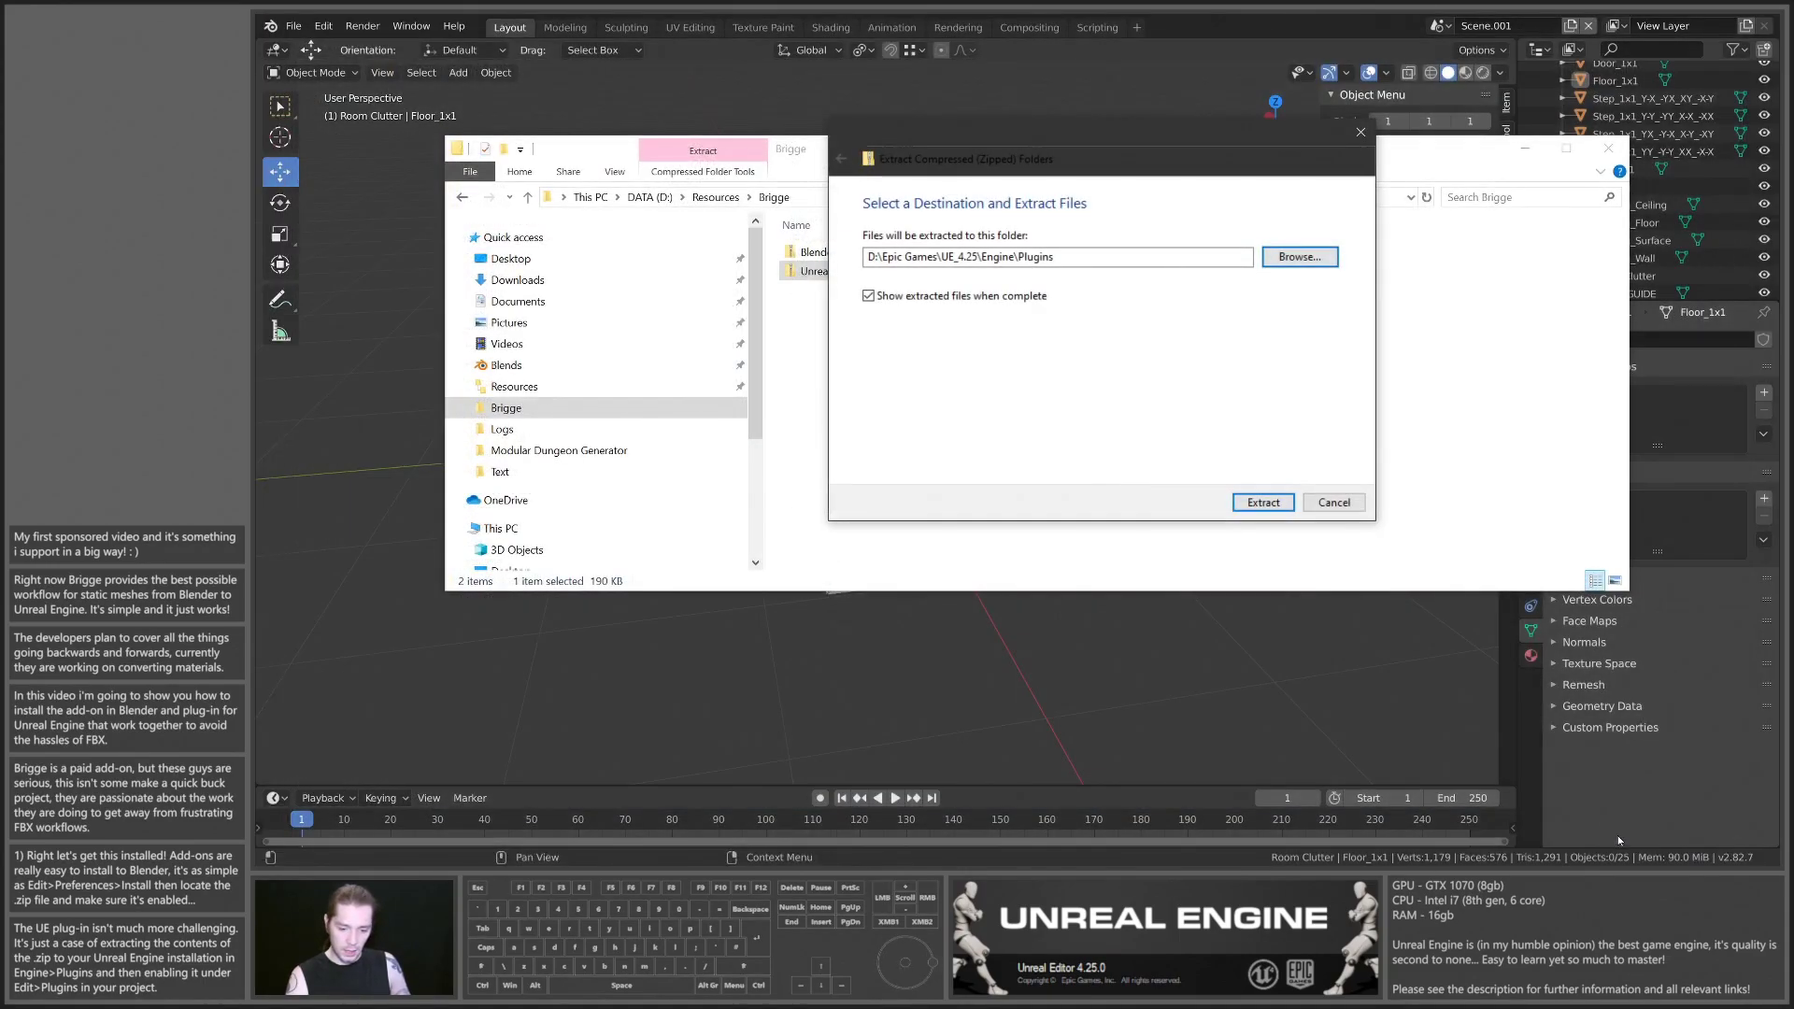
click(1264, 502)
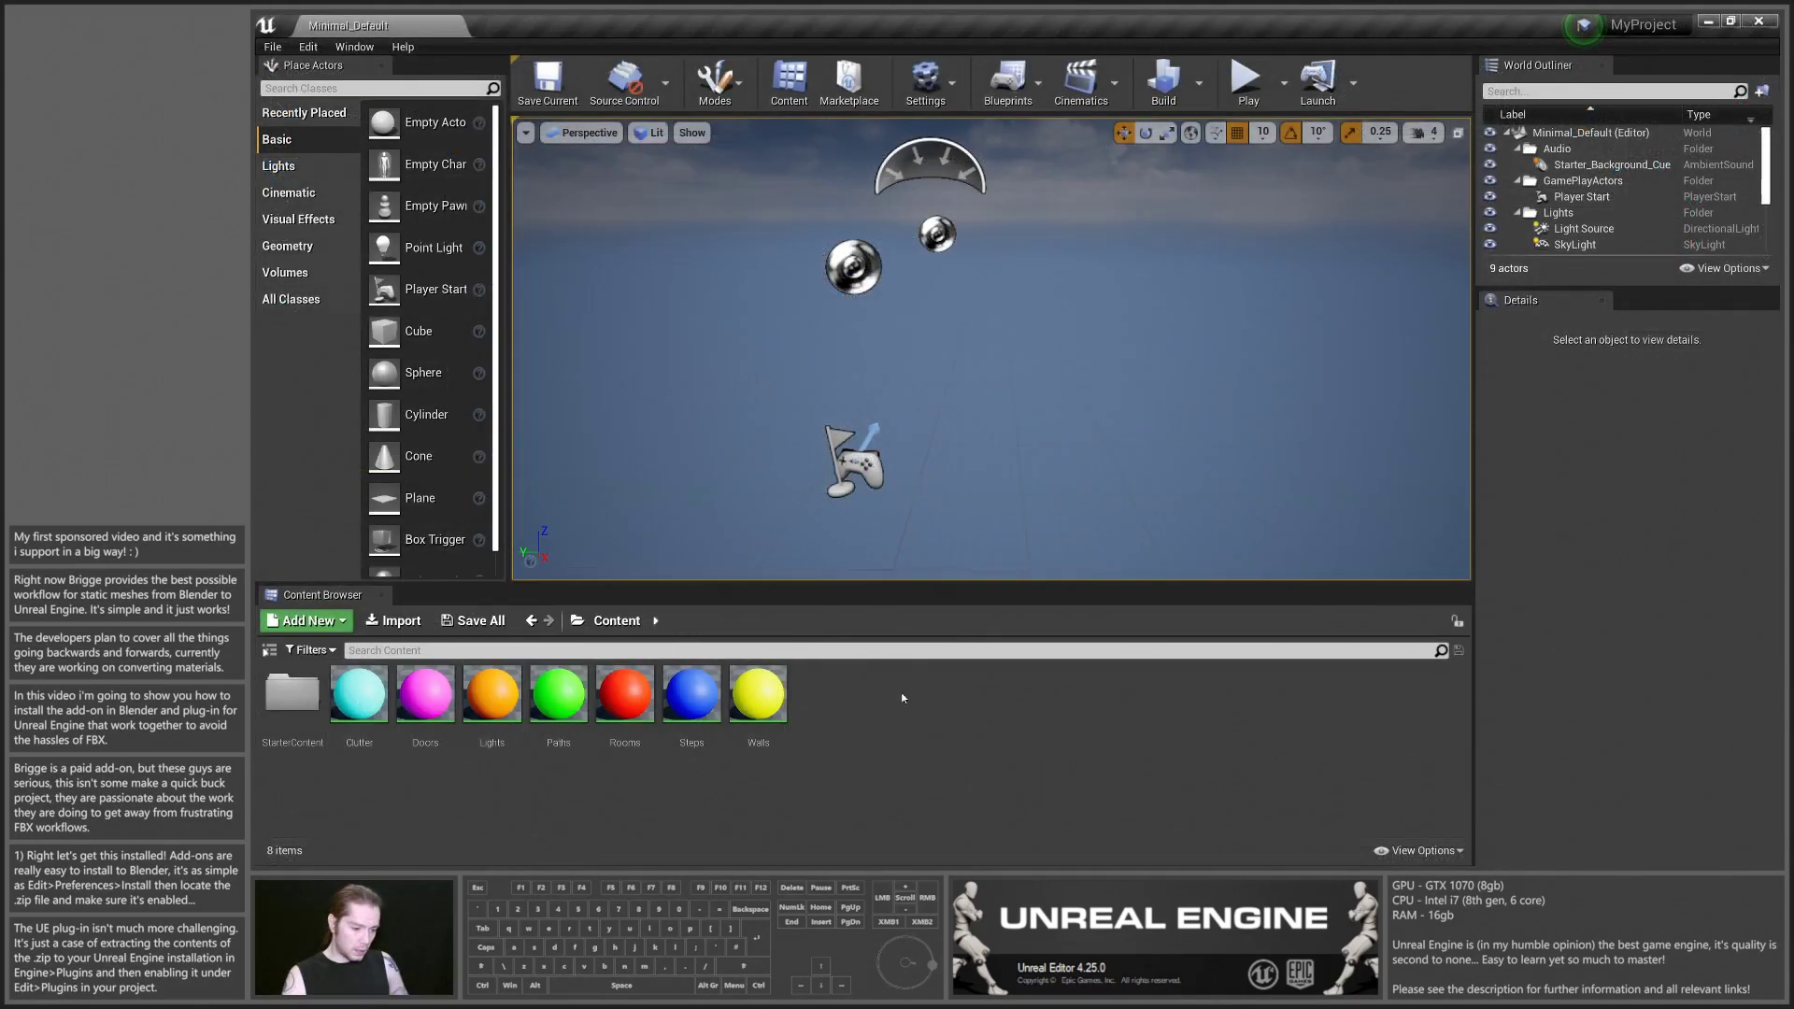
Step: Enable the Brigge for Meshes plugin in Unreal Editor, restart the editor and close the plugin browser
click(273, 46)
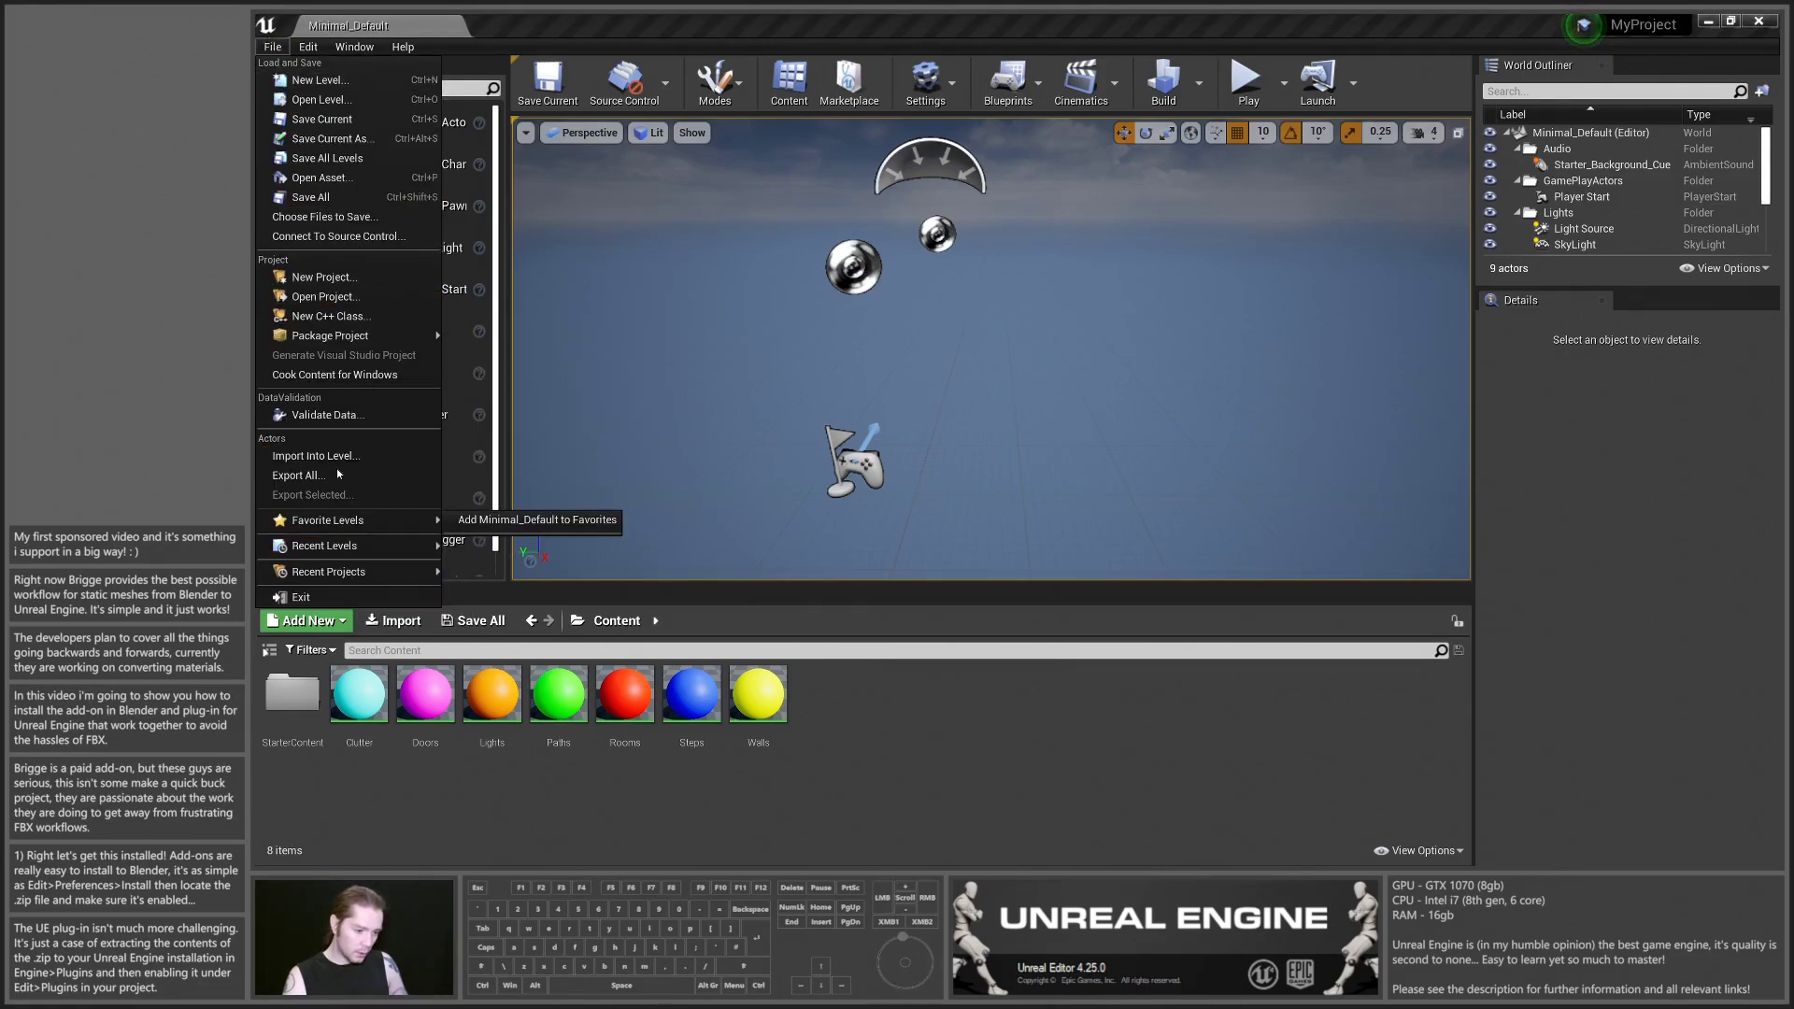
mouse_move(315, 53)
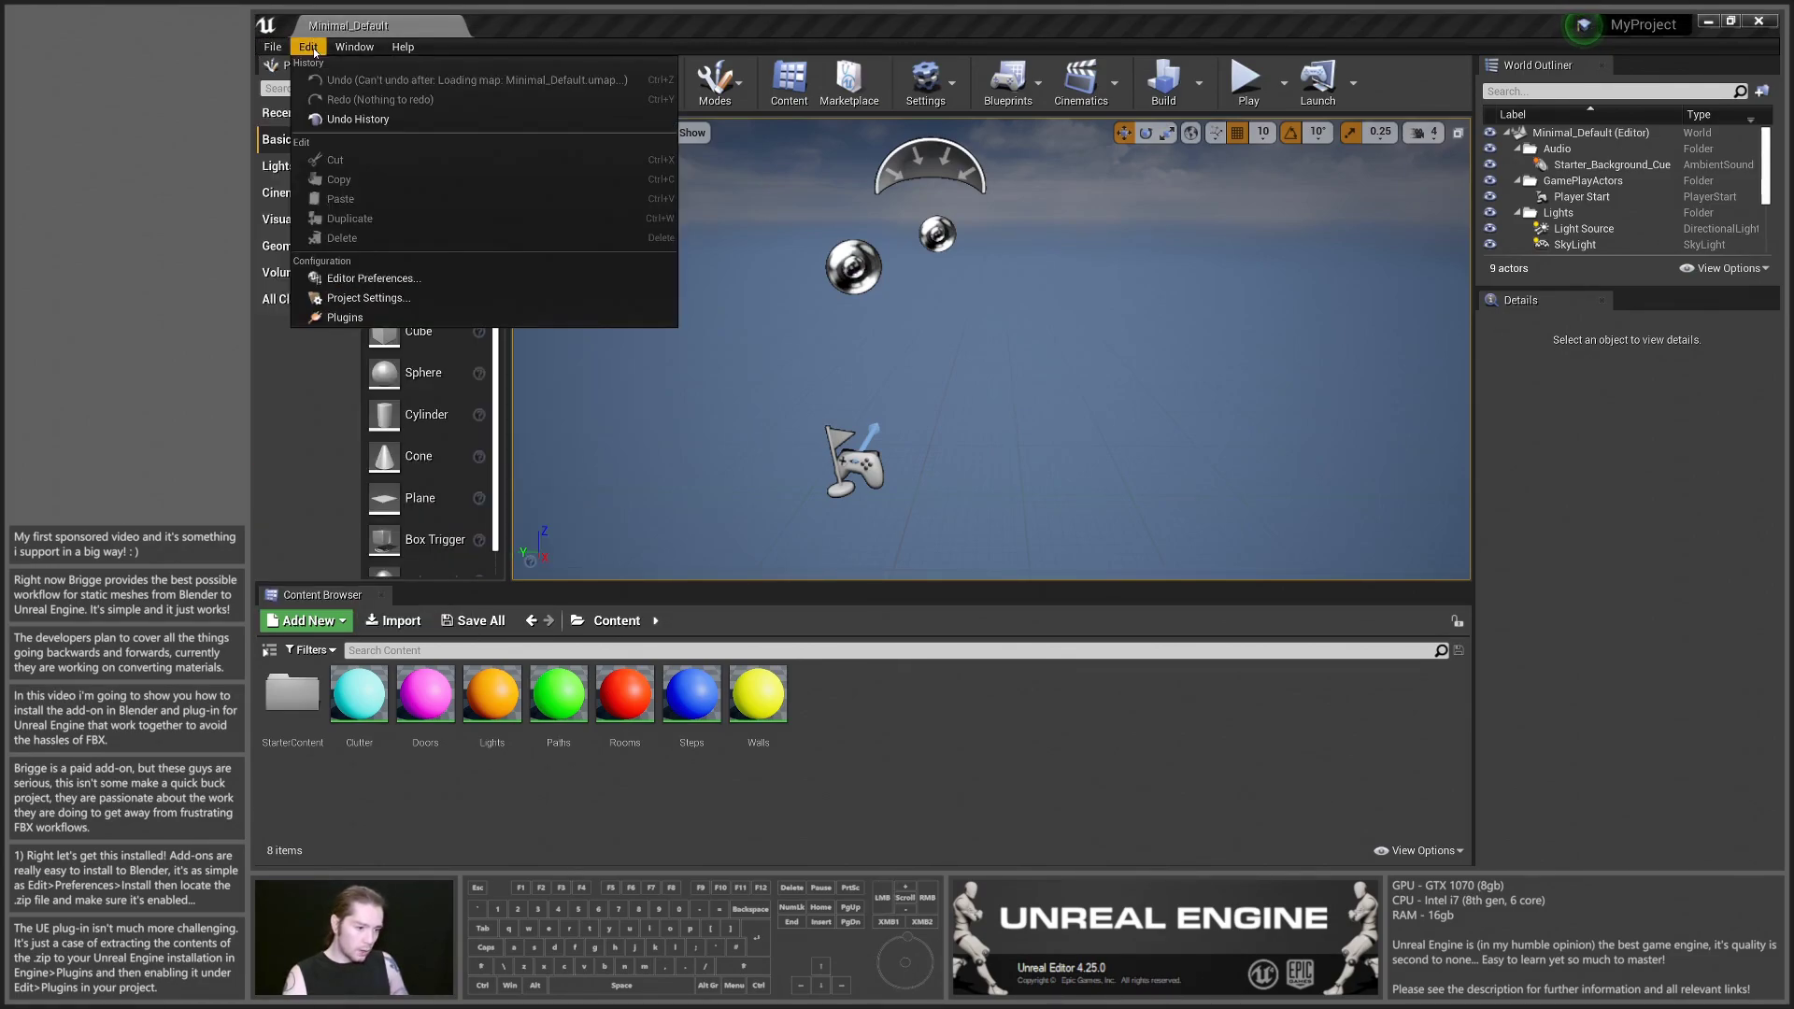
click(345, 318)
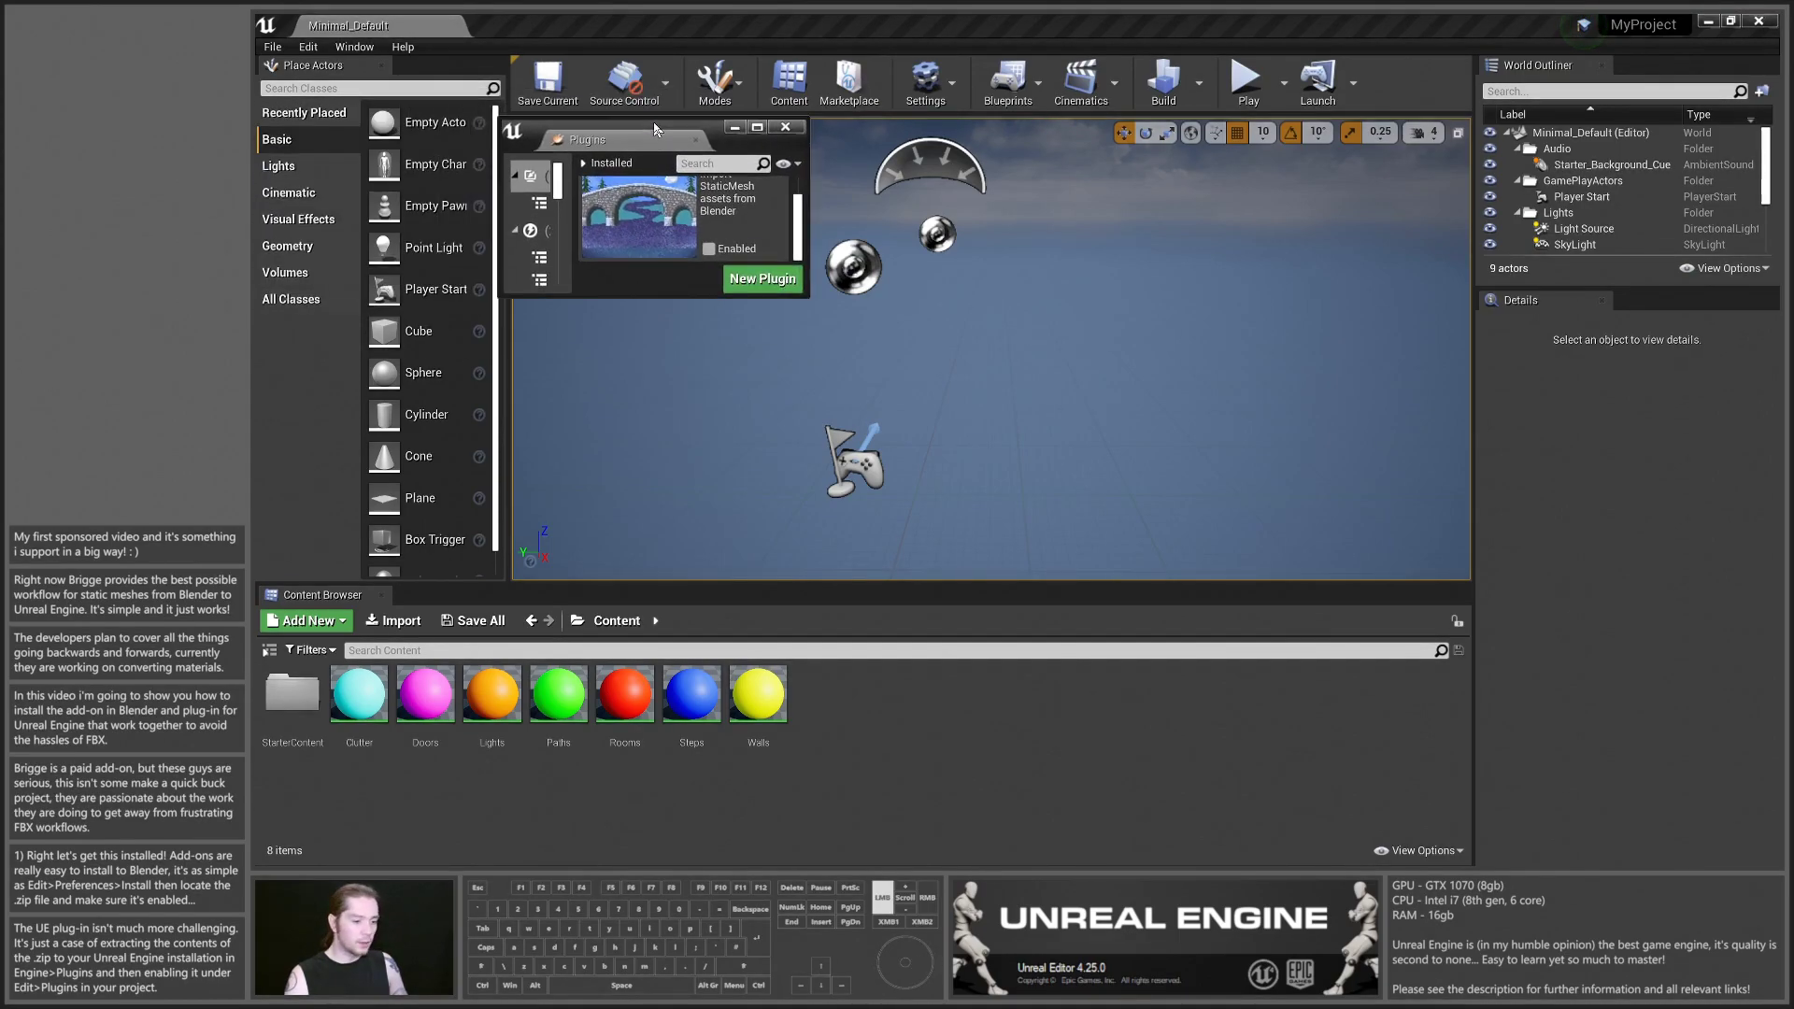
click(758, 127)
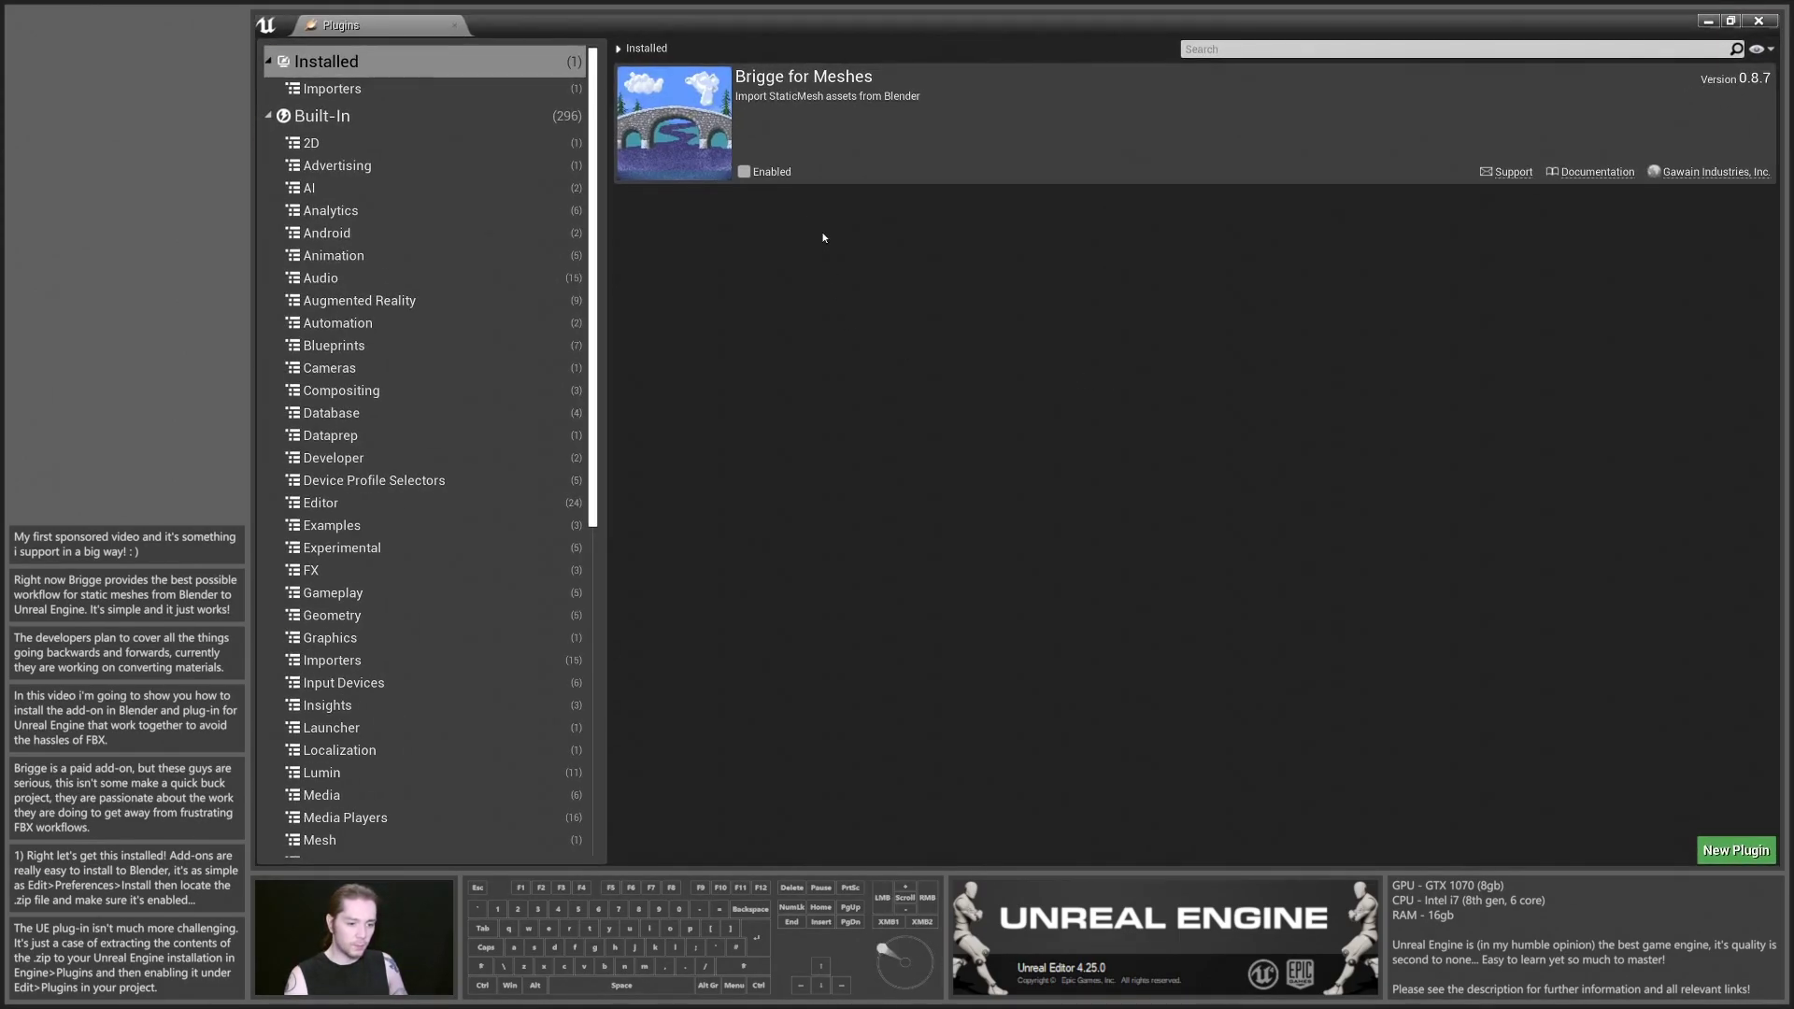
click(744, 174)
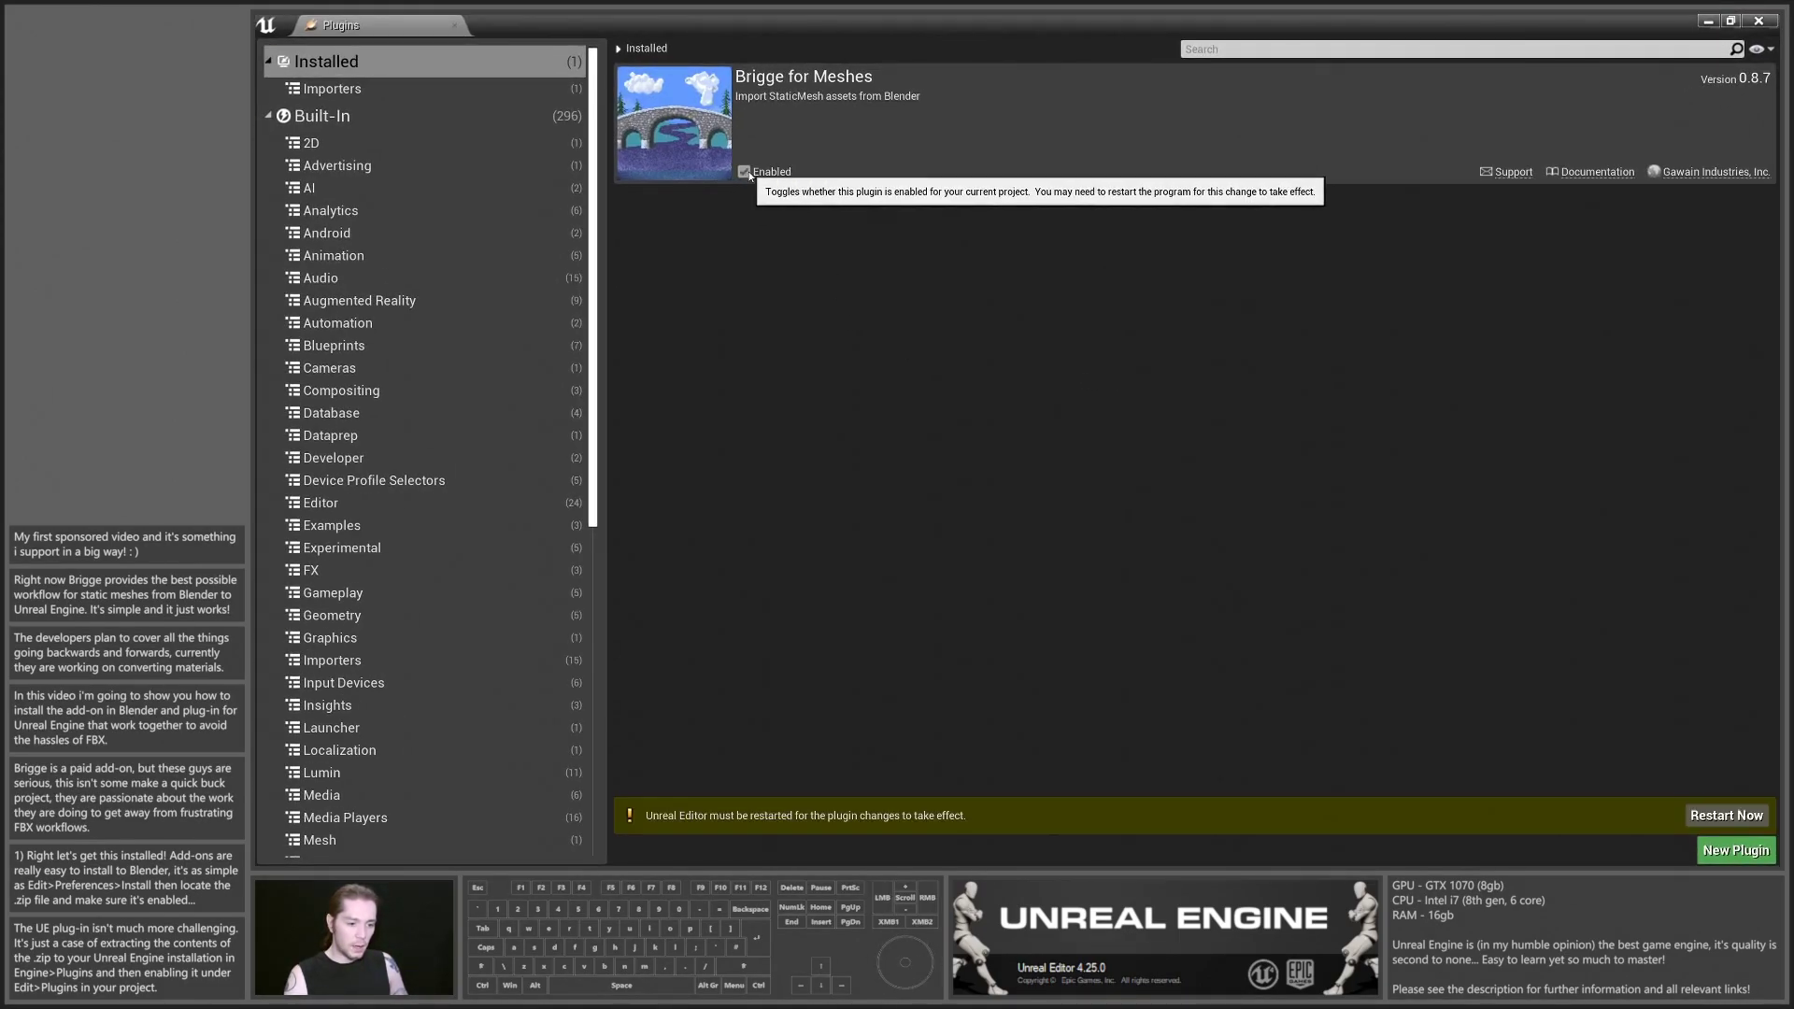
click(1712, 818)
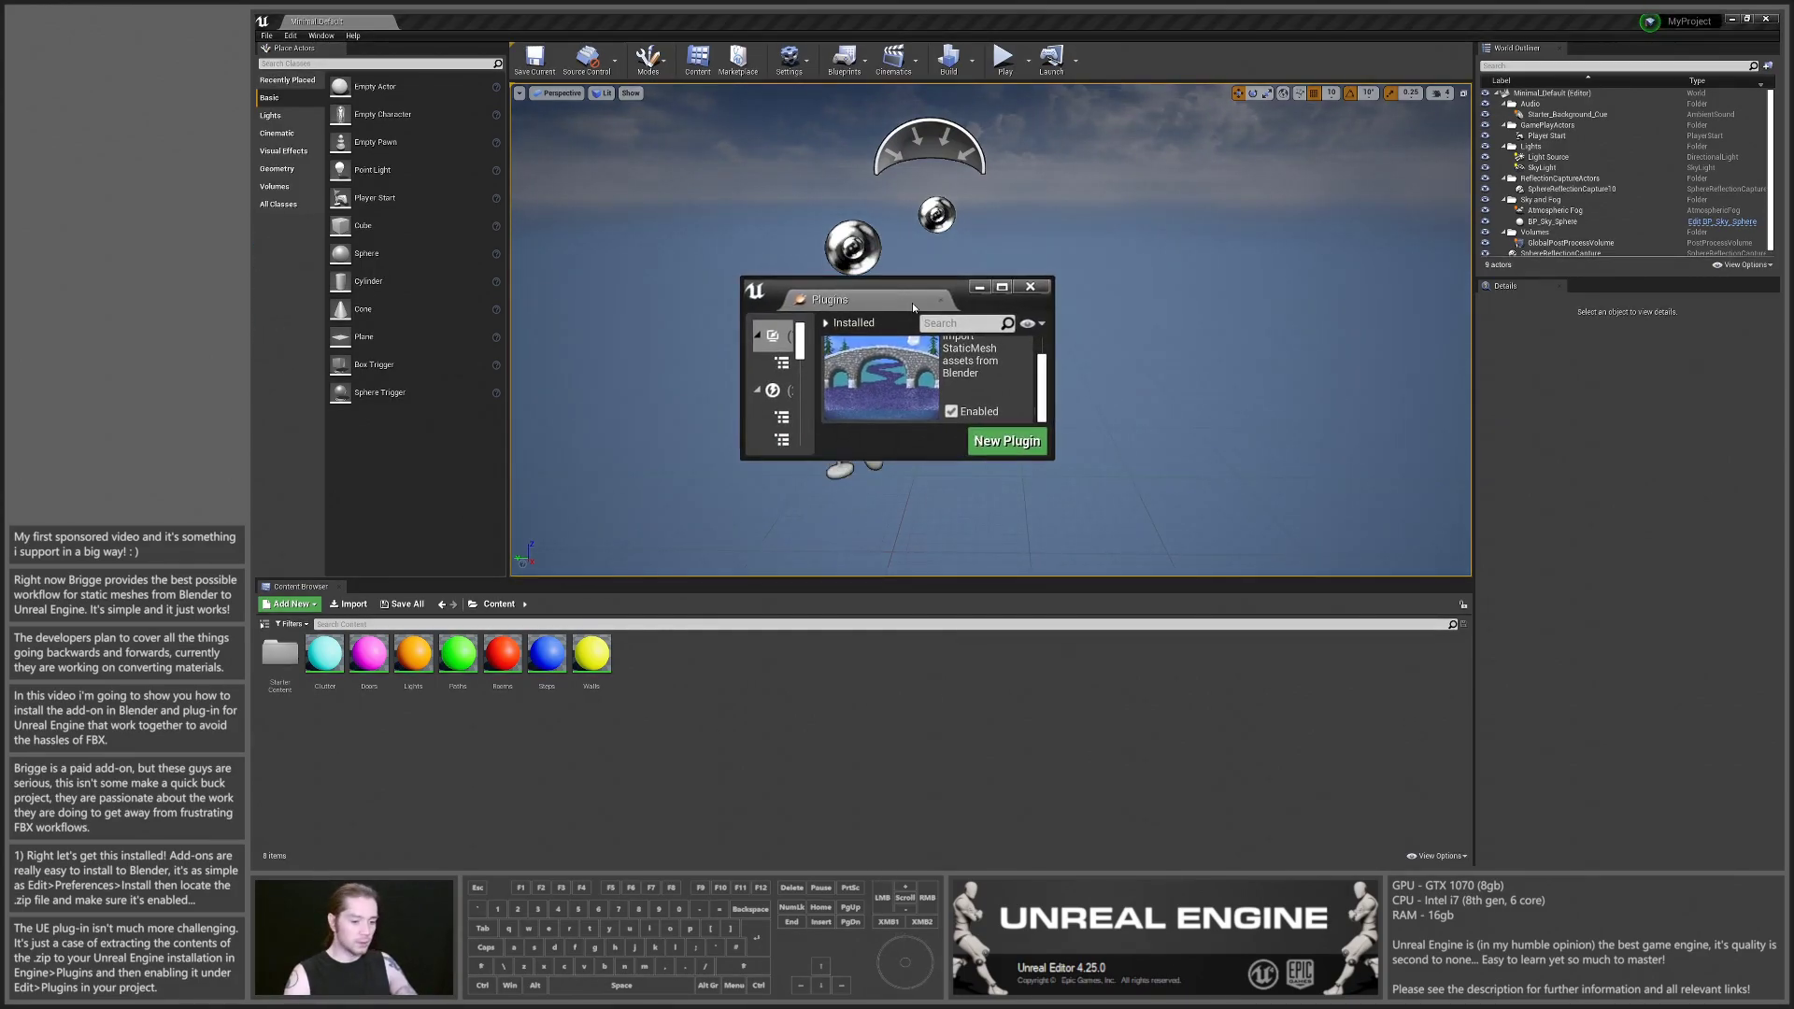
click(1033, 289)
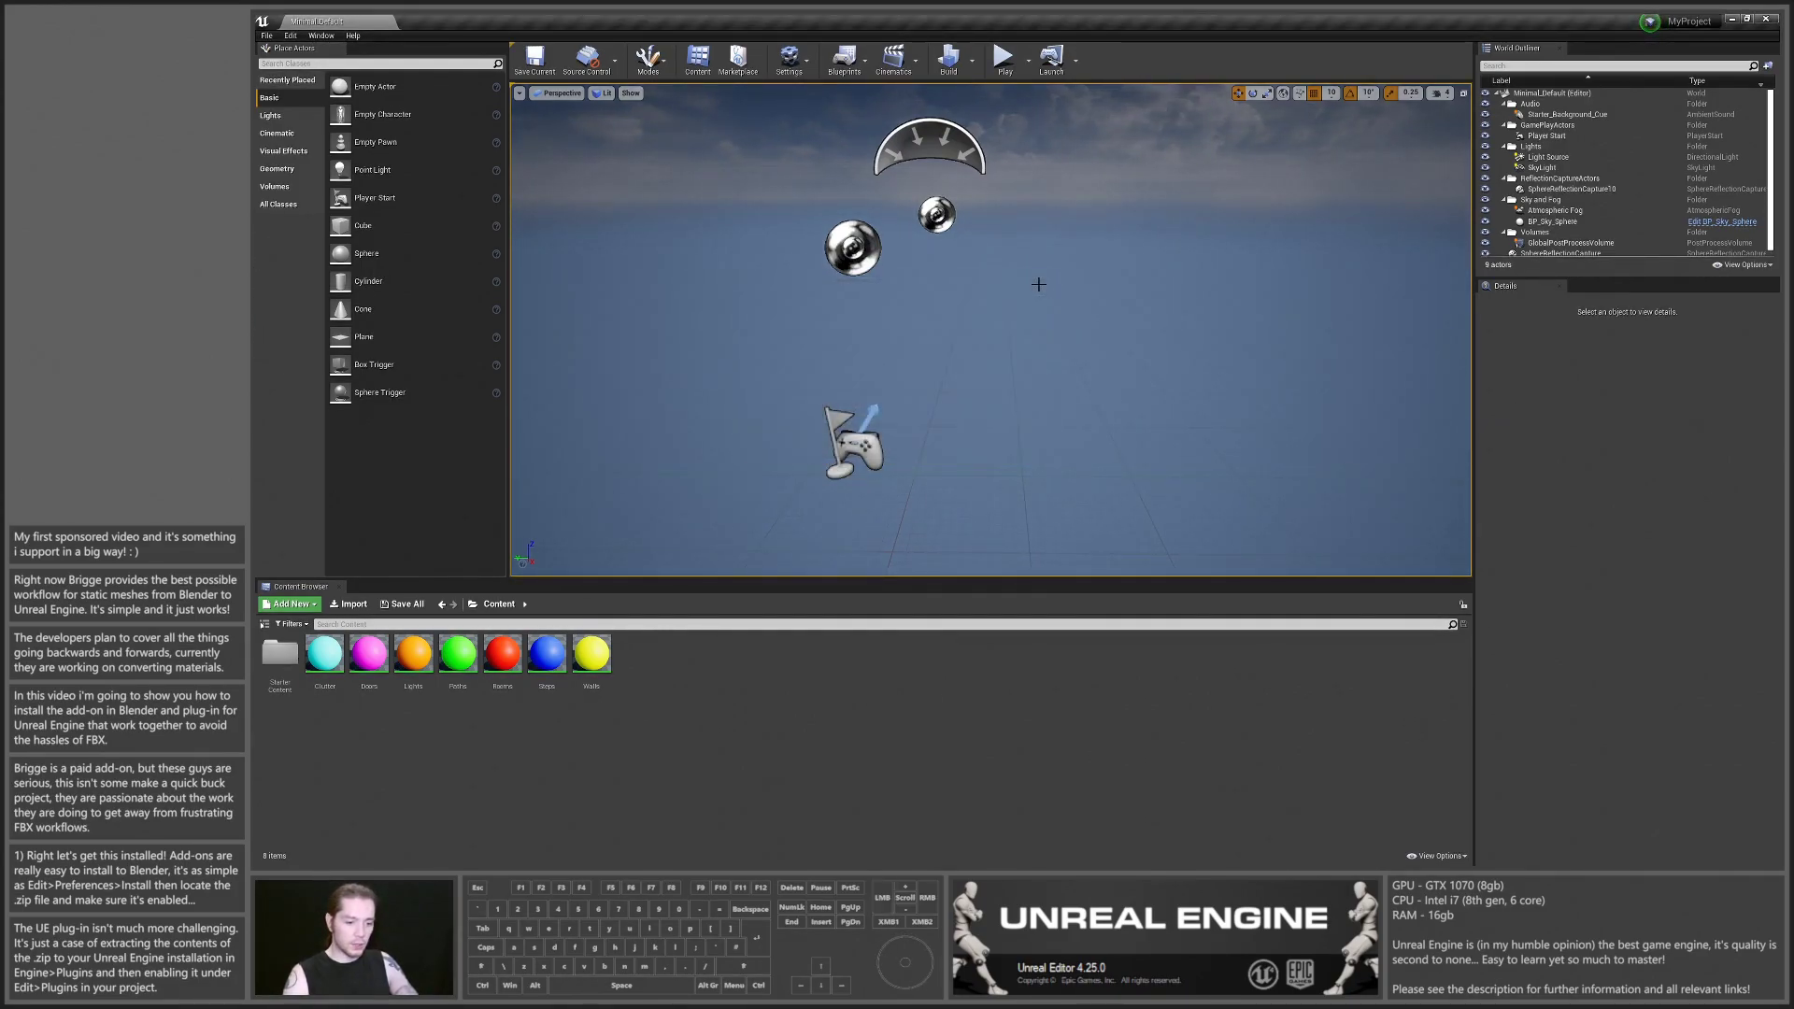
Step: Switch to Blender and close the File Explorer window showing the Brigge folder
click(268, 36)
click(319, 184)
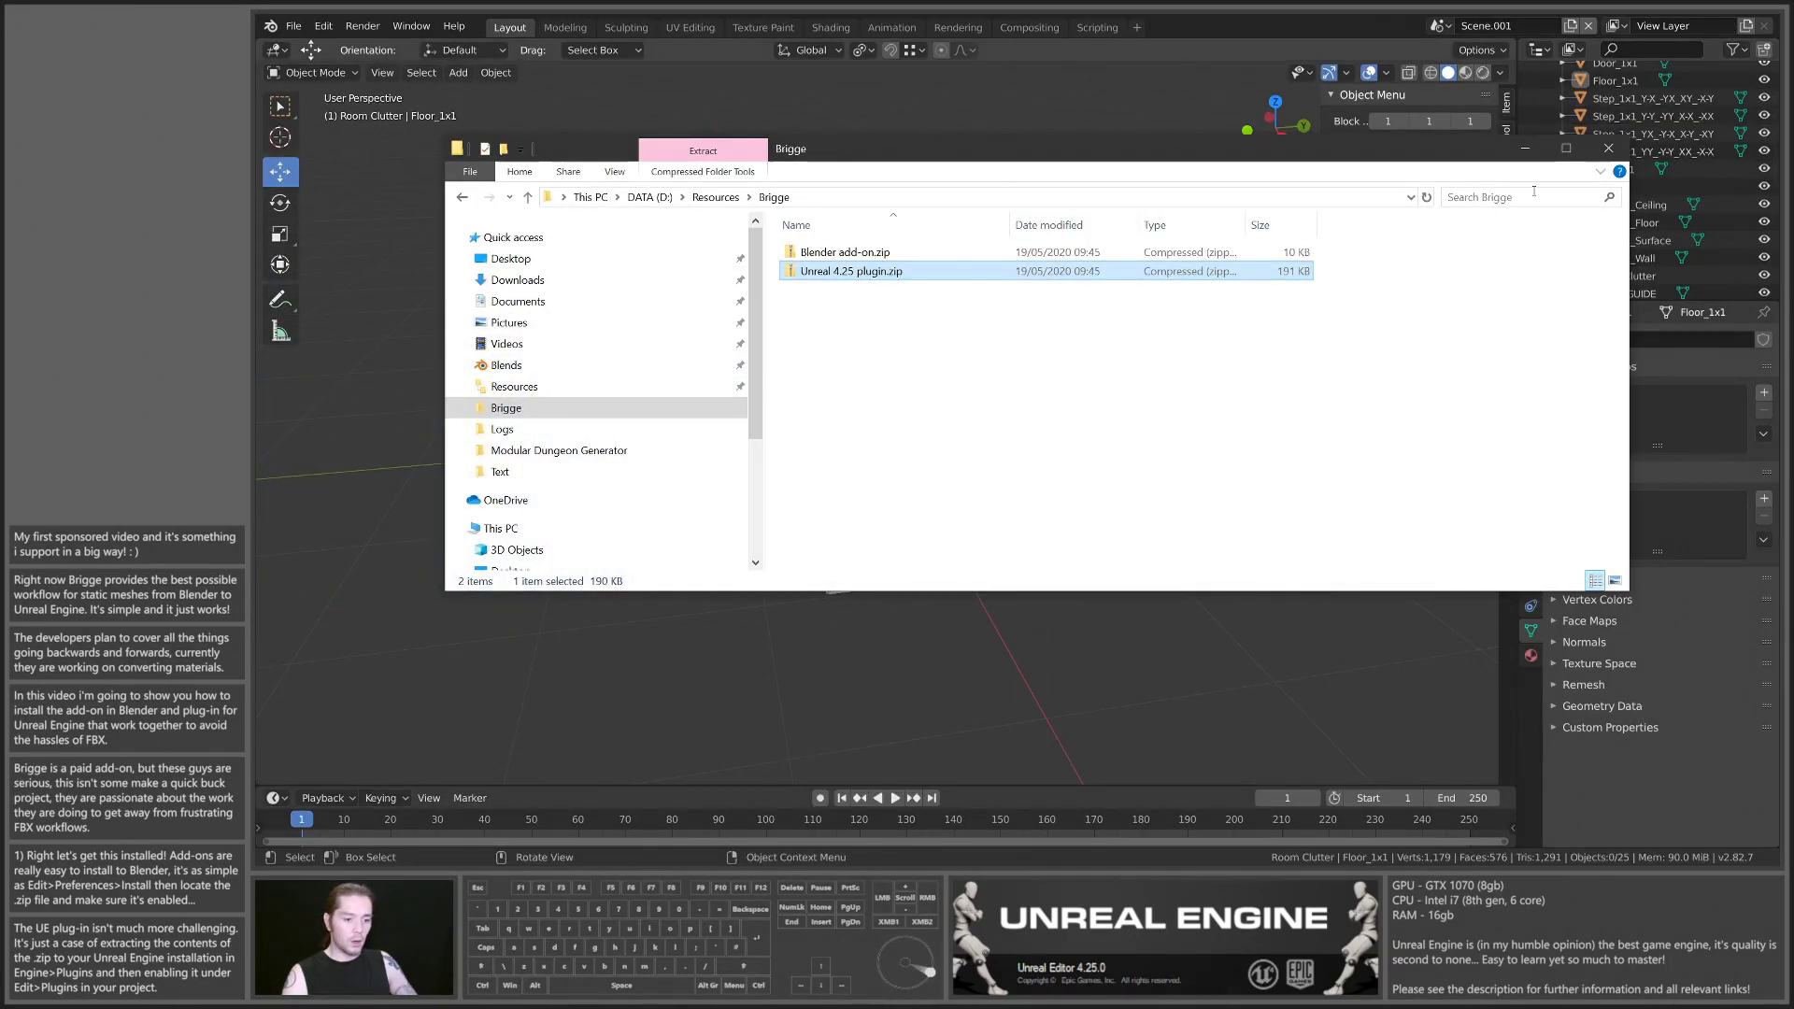
click(1610, 150)
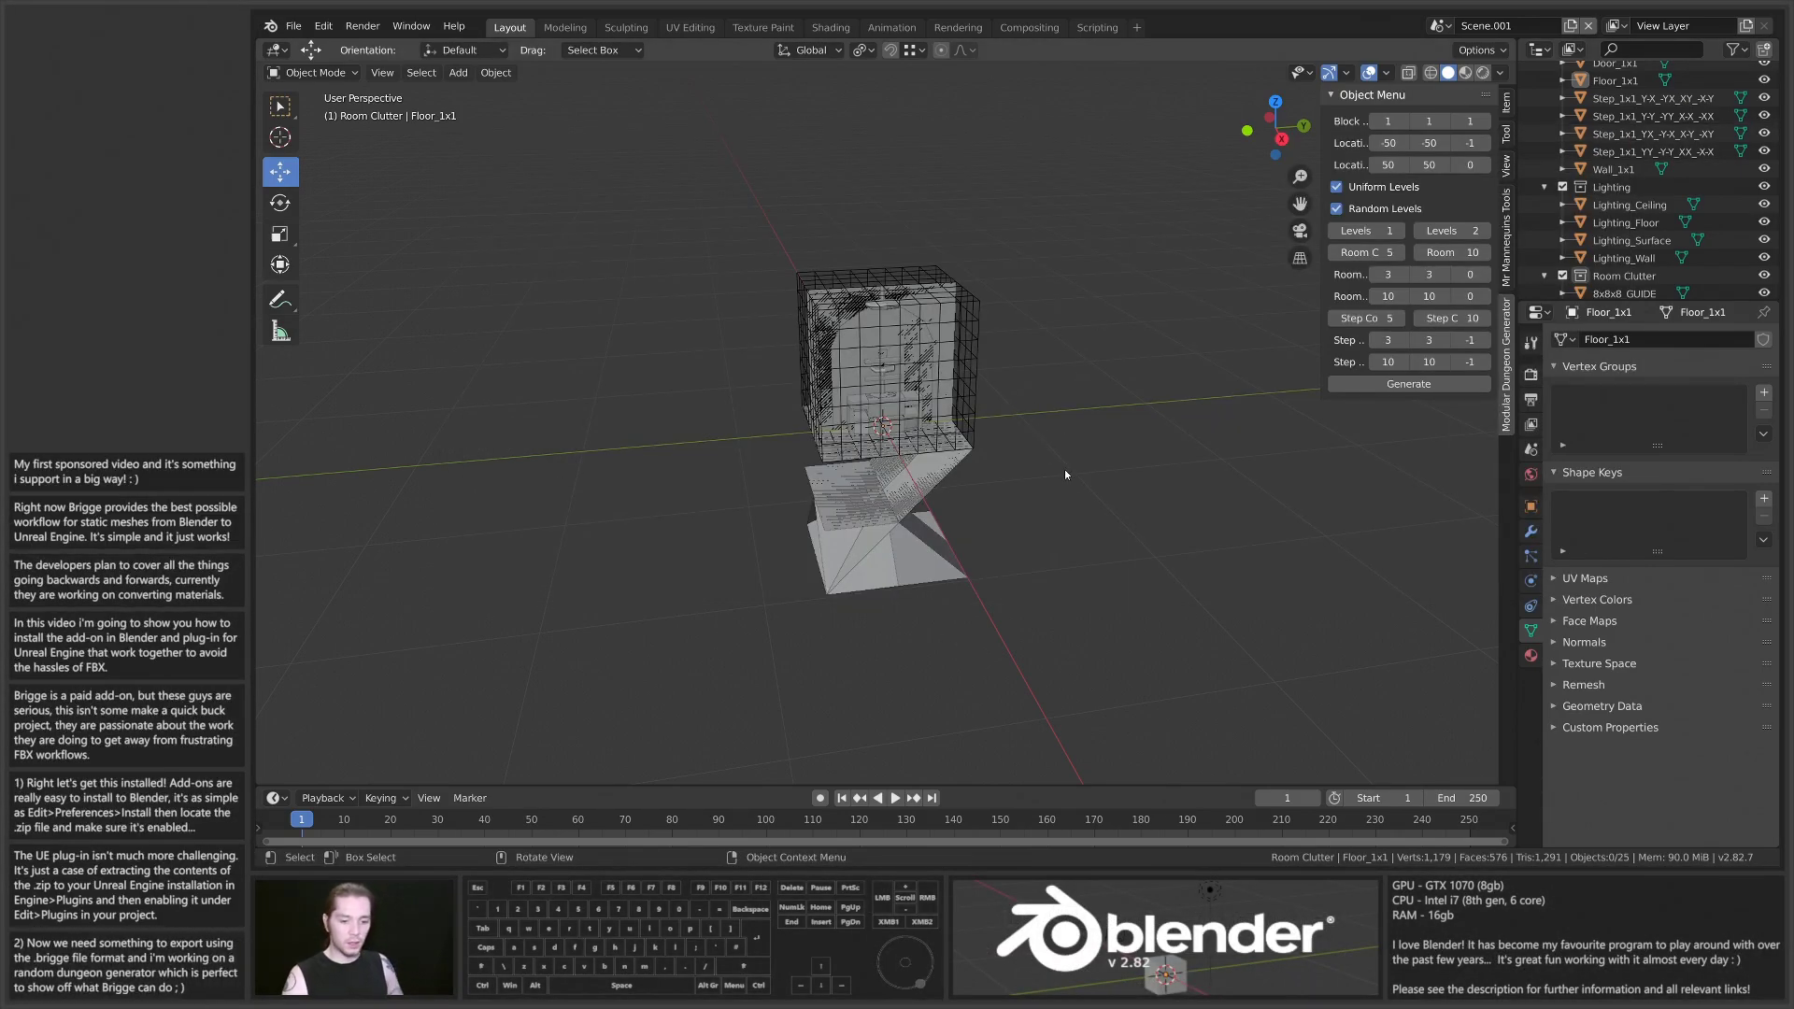
Step: Set the dungeon generator's two Levels values to 2 and 3
middle_drag(1124, 530, 944, 510)
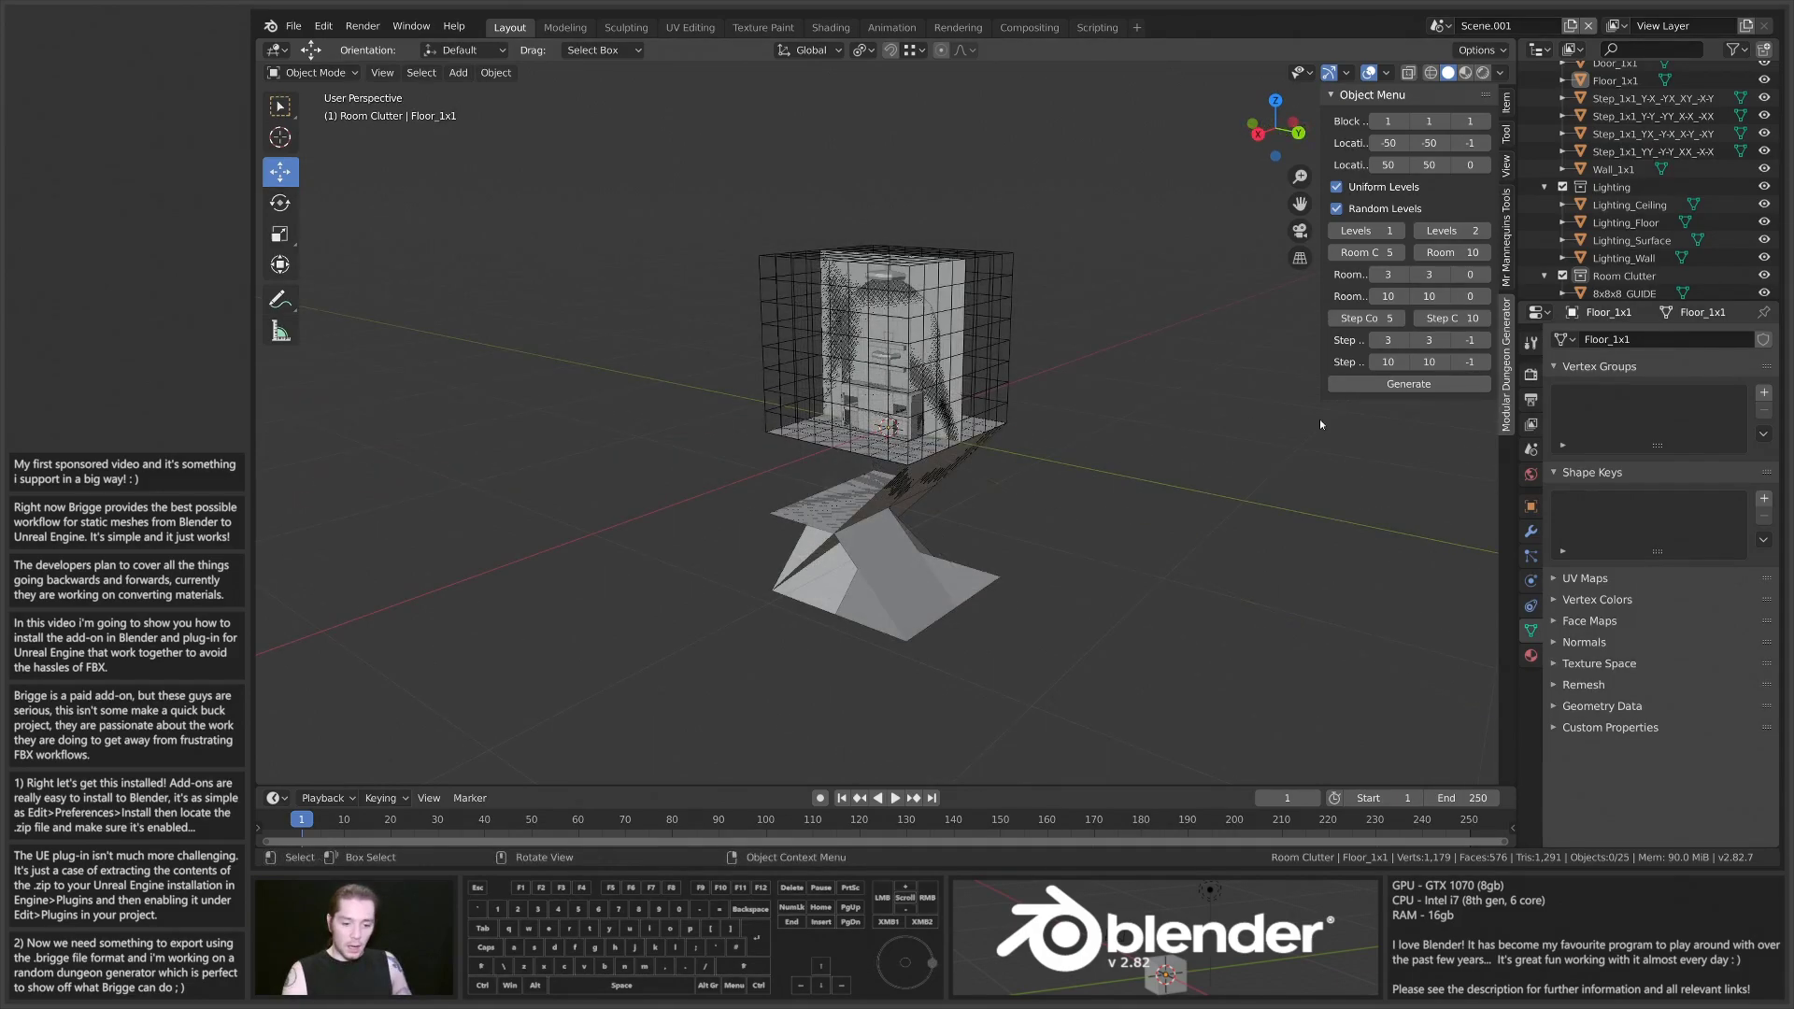
click(1401, 233)
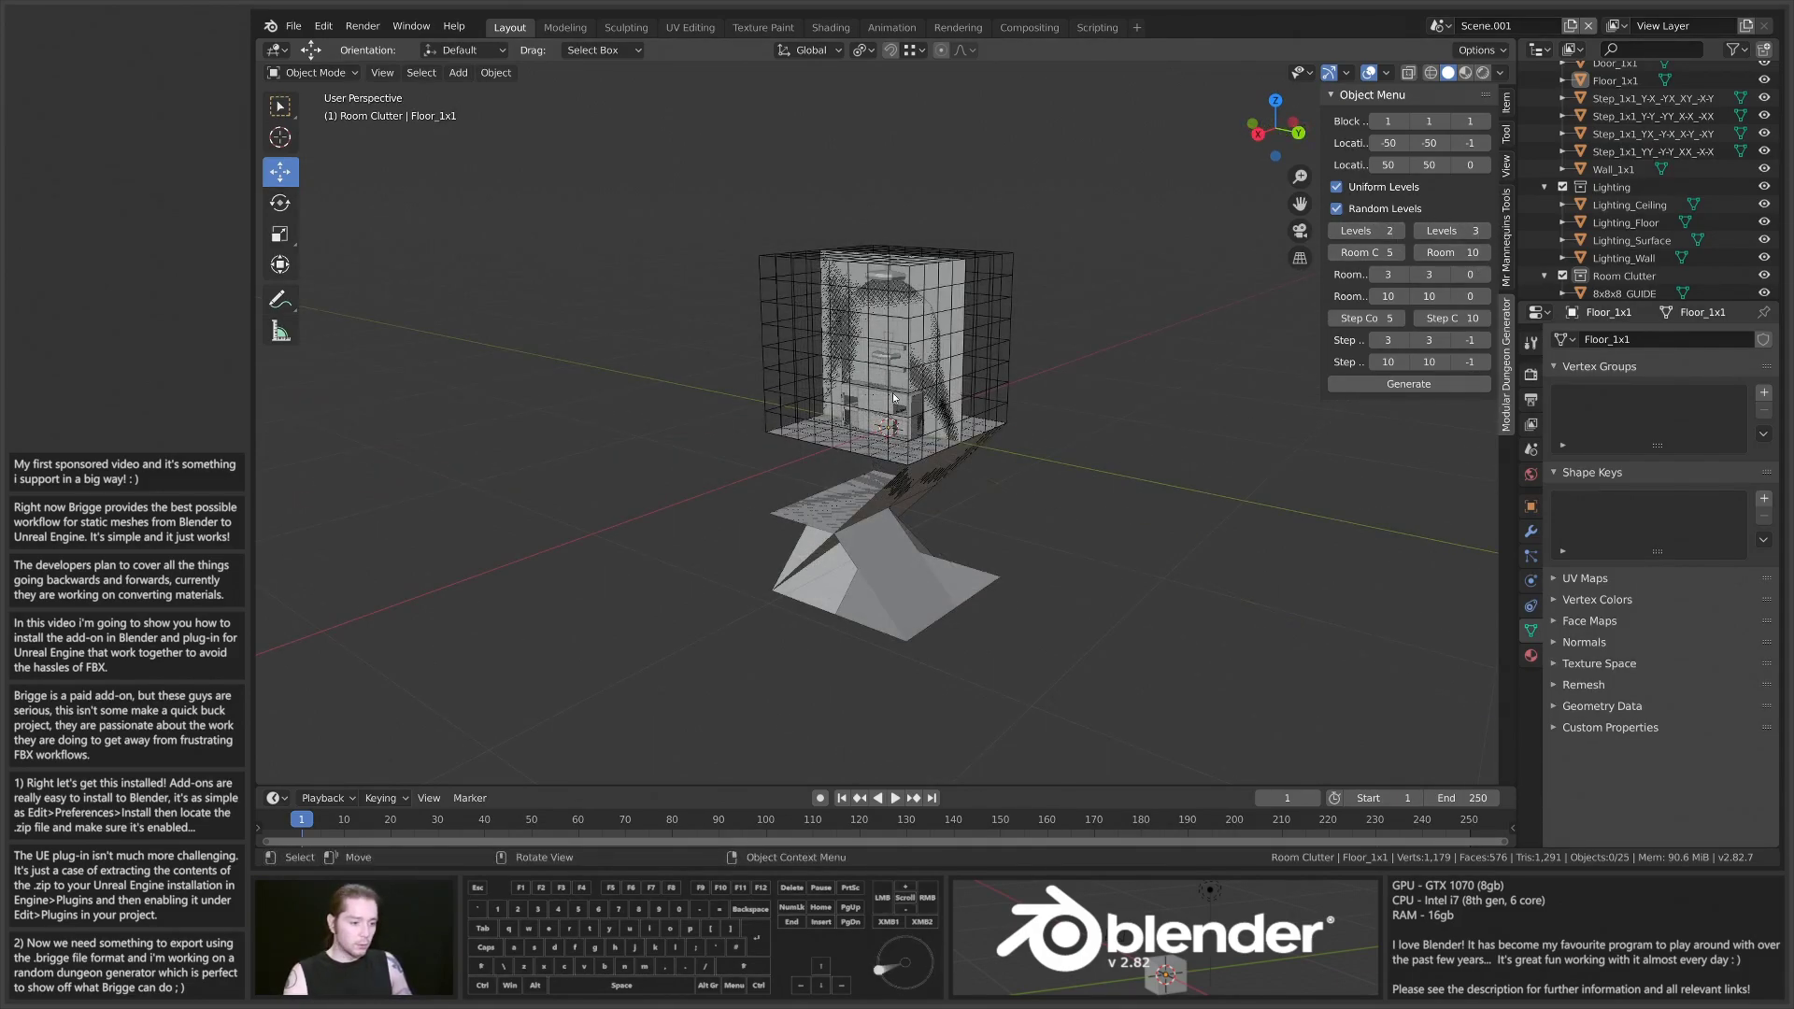
scroll(843, 418, down, 3)
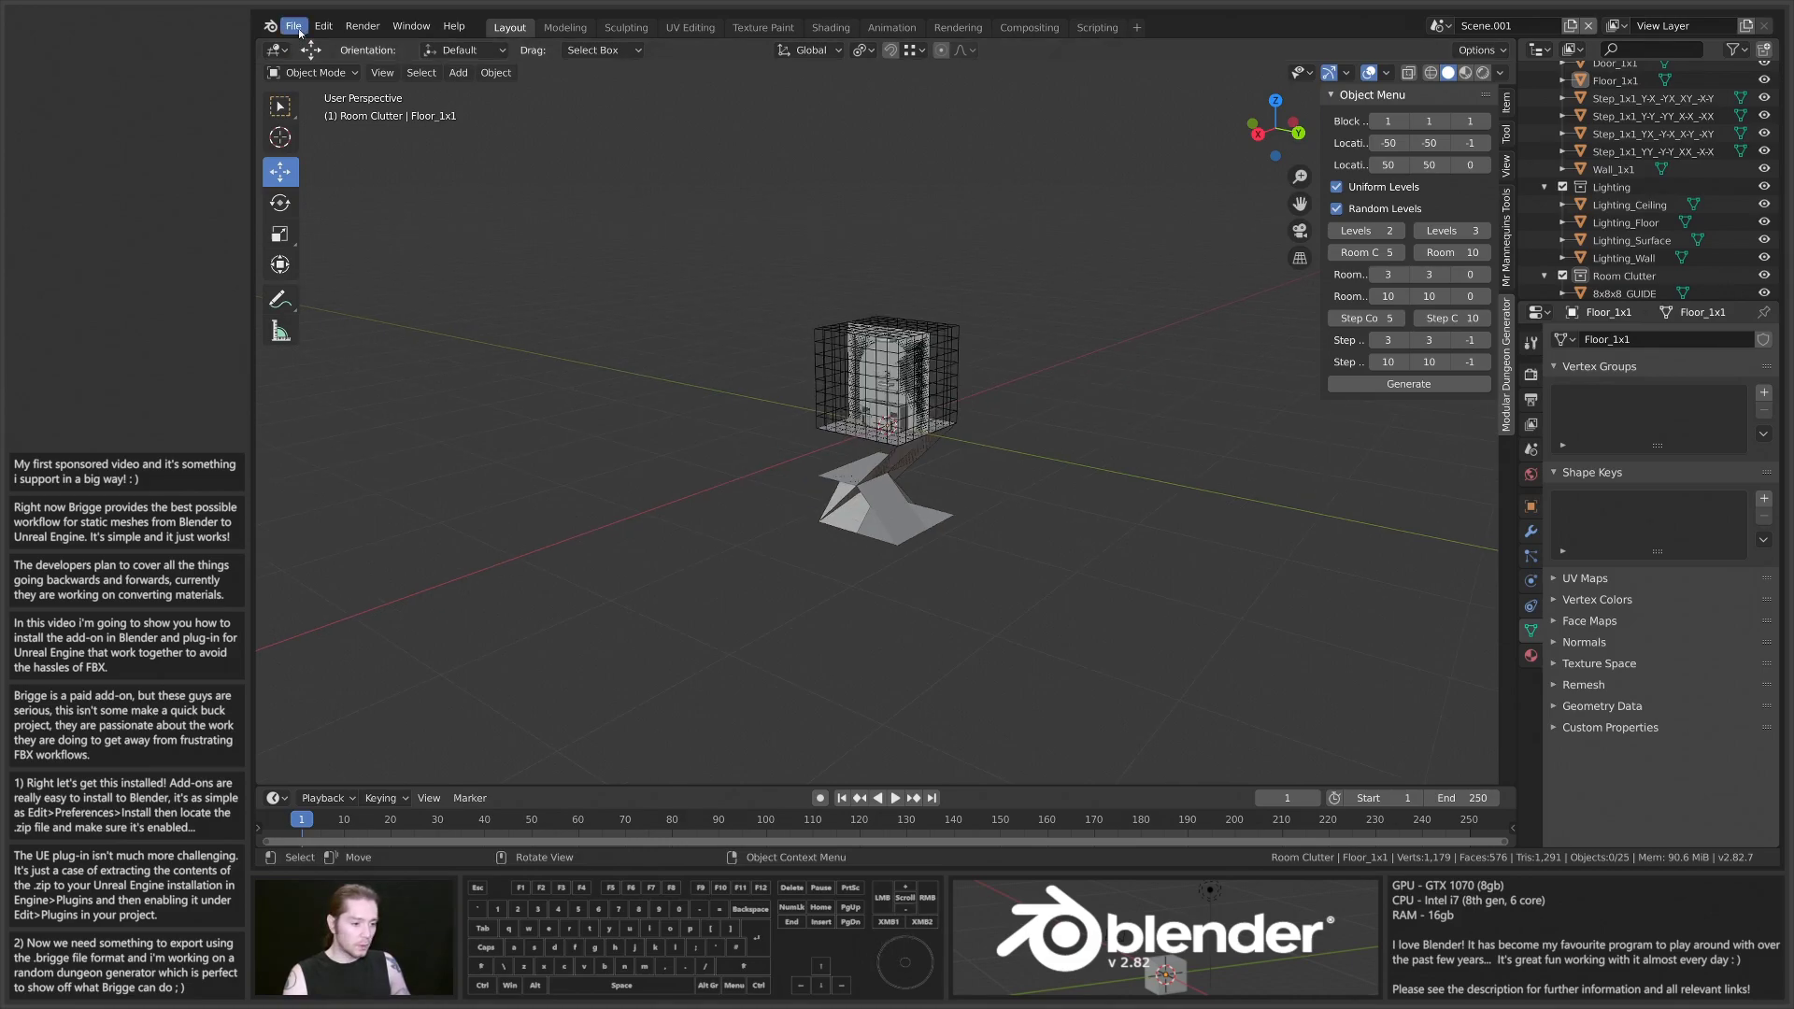
Step: Show the system console, generate the dungeon with the current settings and dismiss the console
click(411, 26)
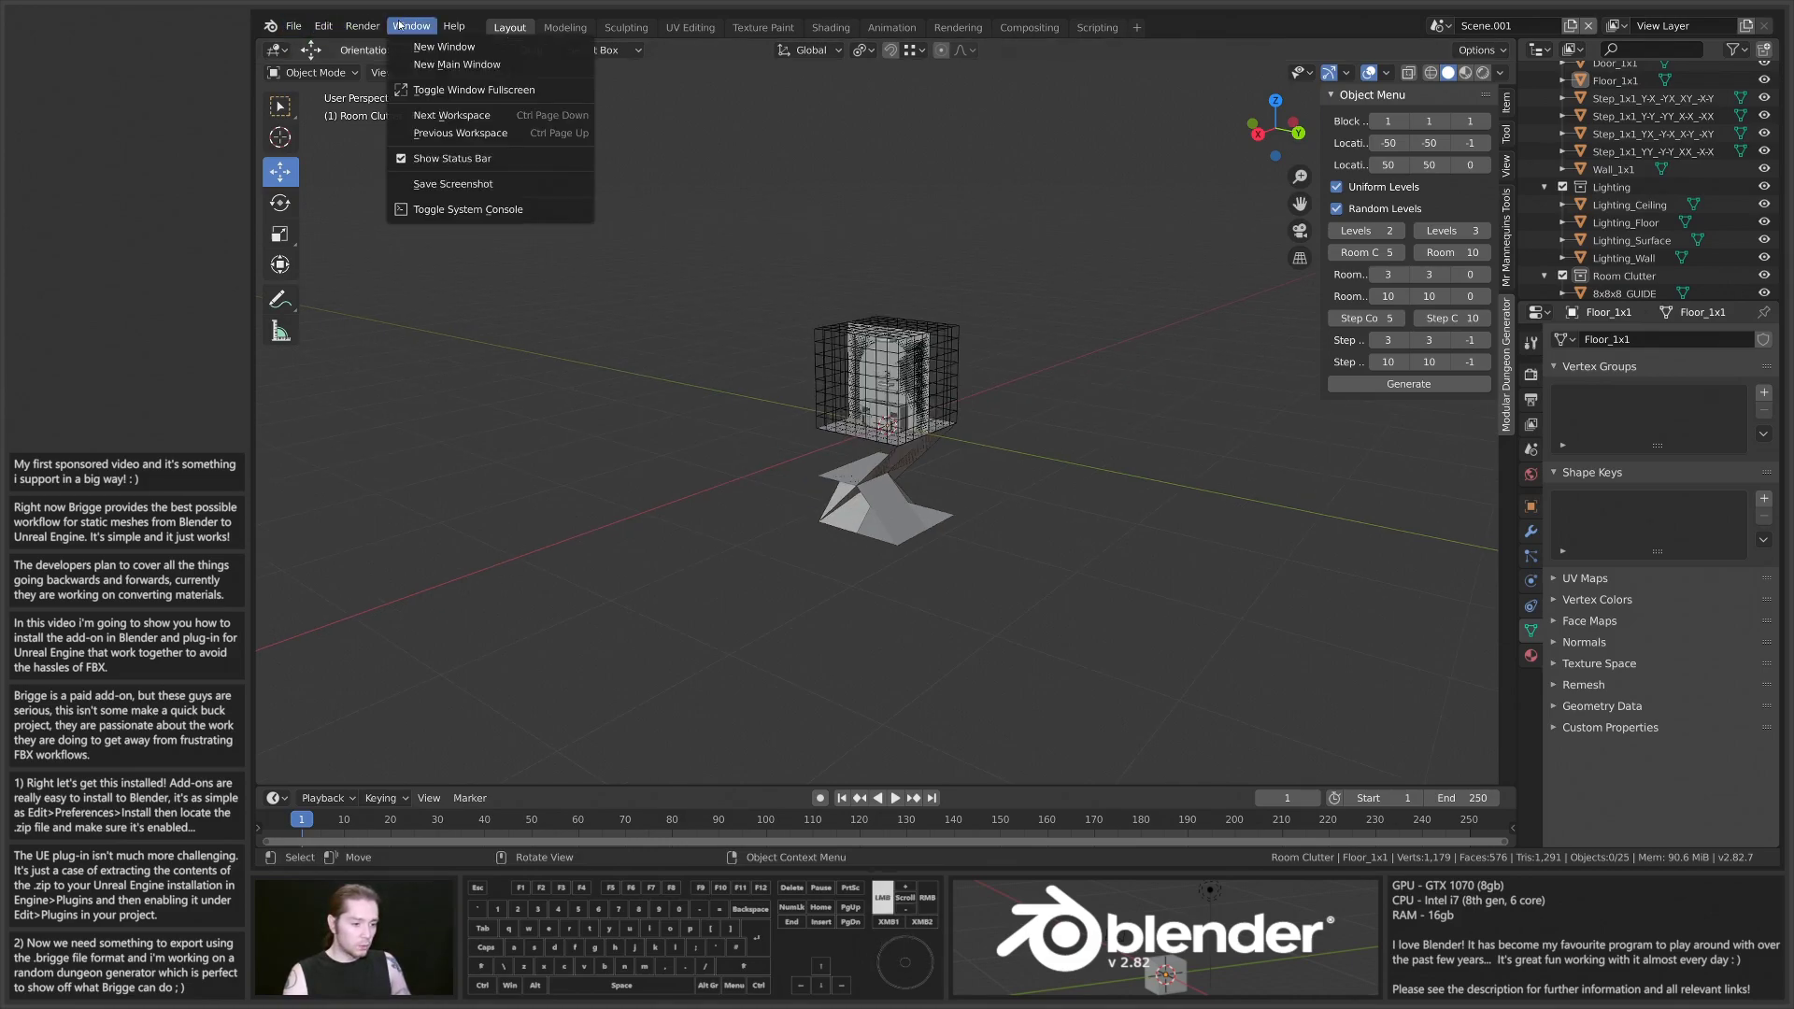
click(470, 214)
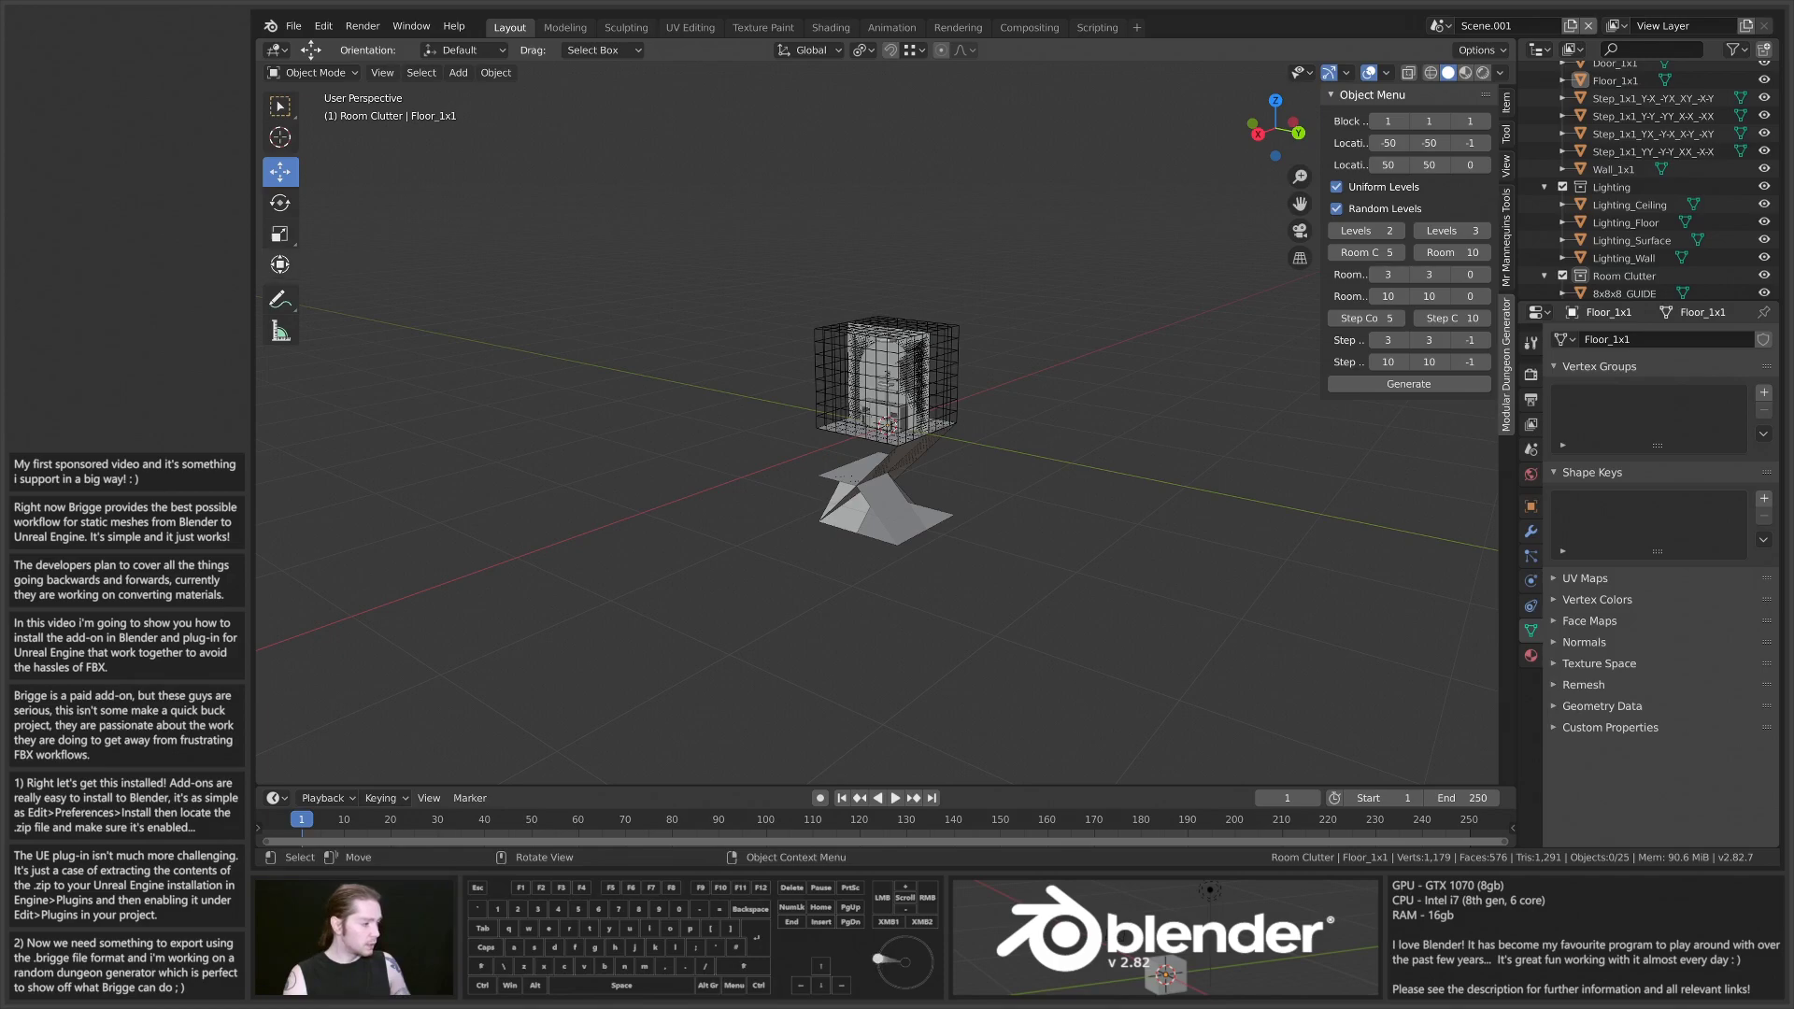
click(1420, 384)
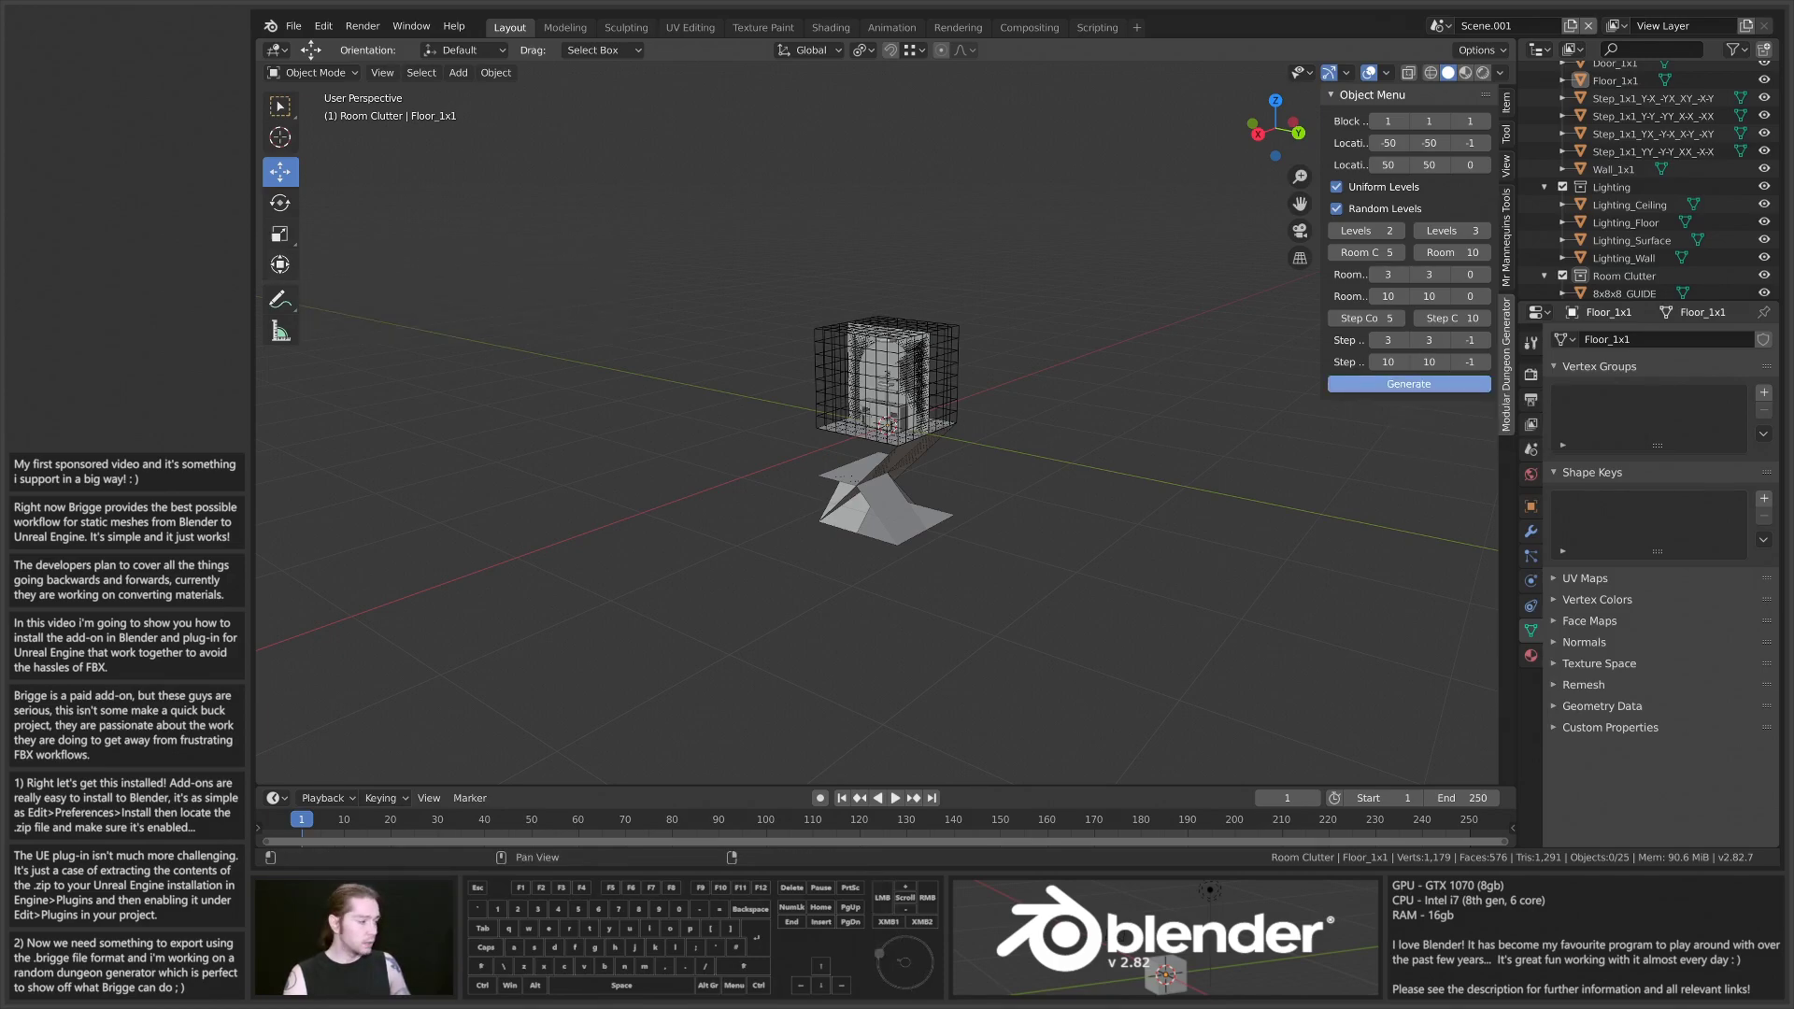
drag(256, 280, 900, 166)
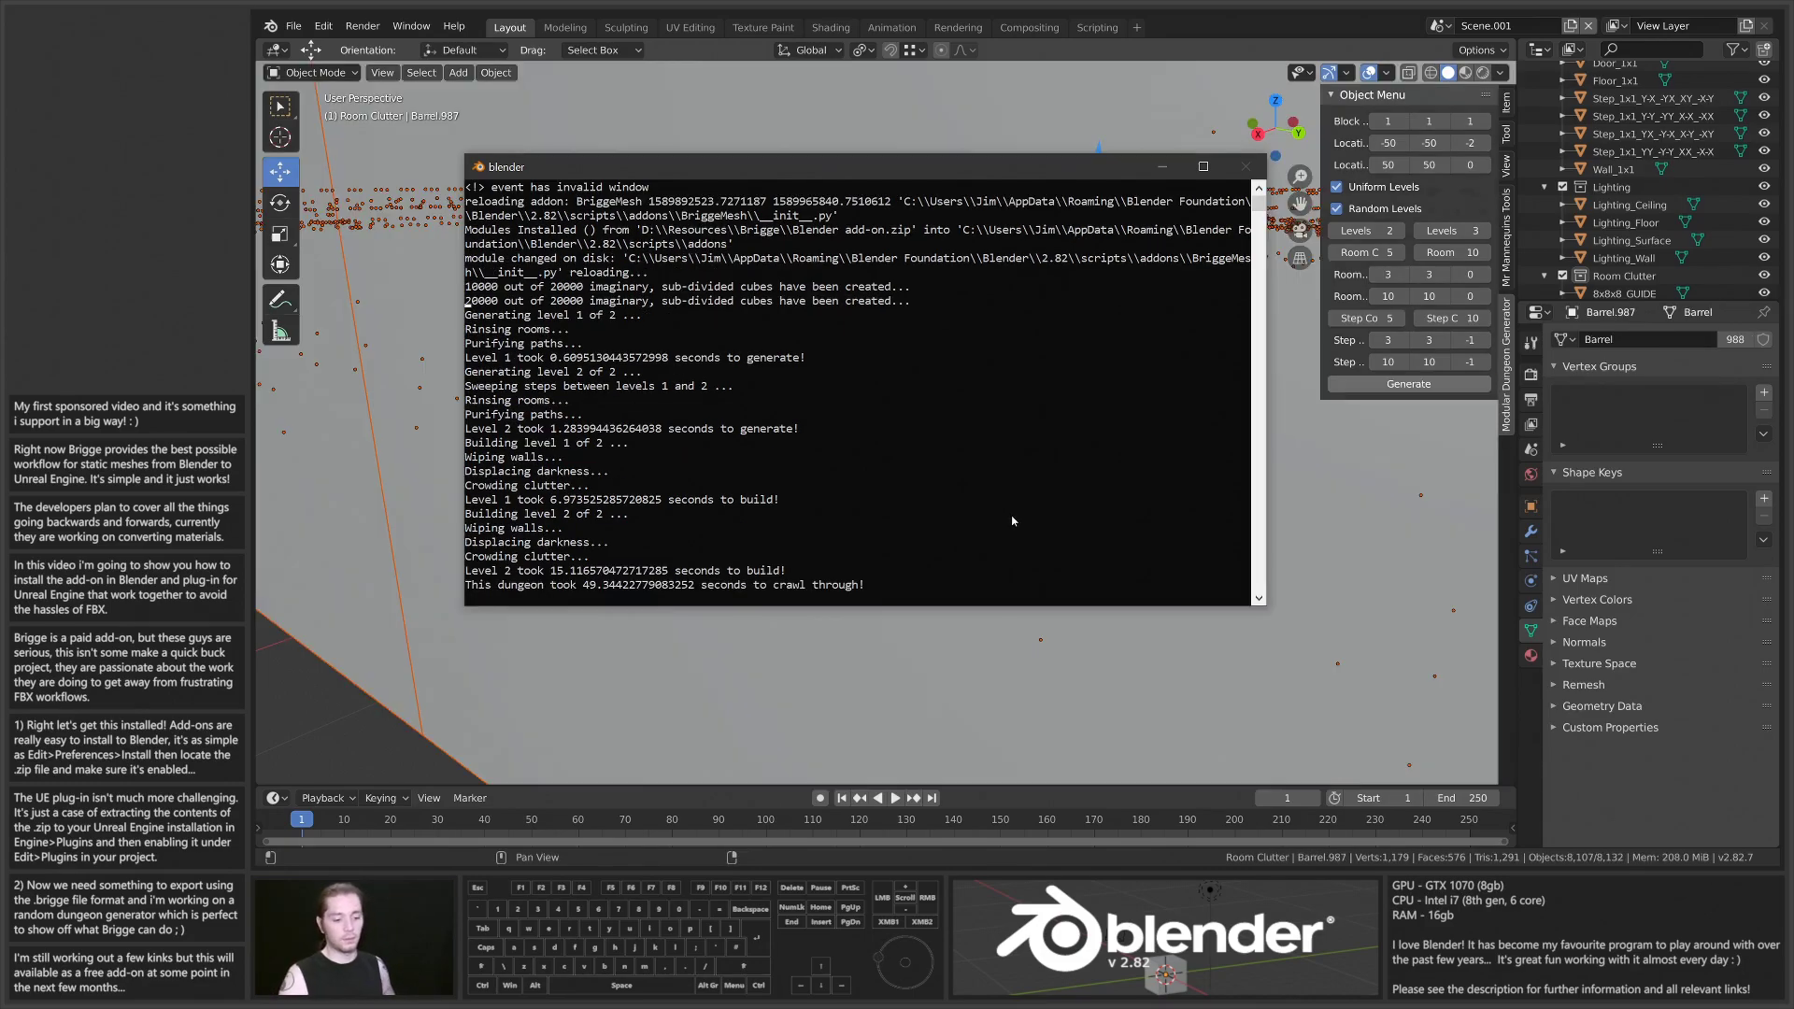
click(1187, 19)
Step: Deselect all dungeon objects and switch the viewport to Material Preview shading
scroll(1130, 231, down, 9)
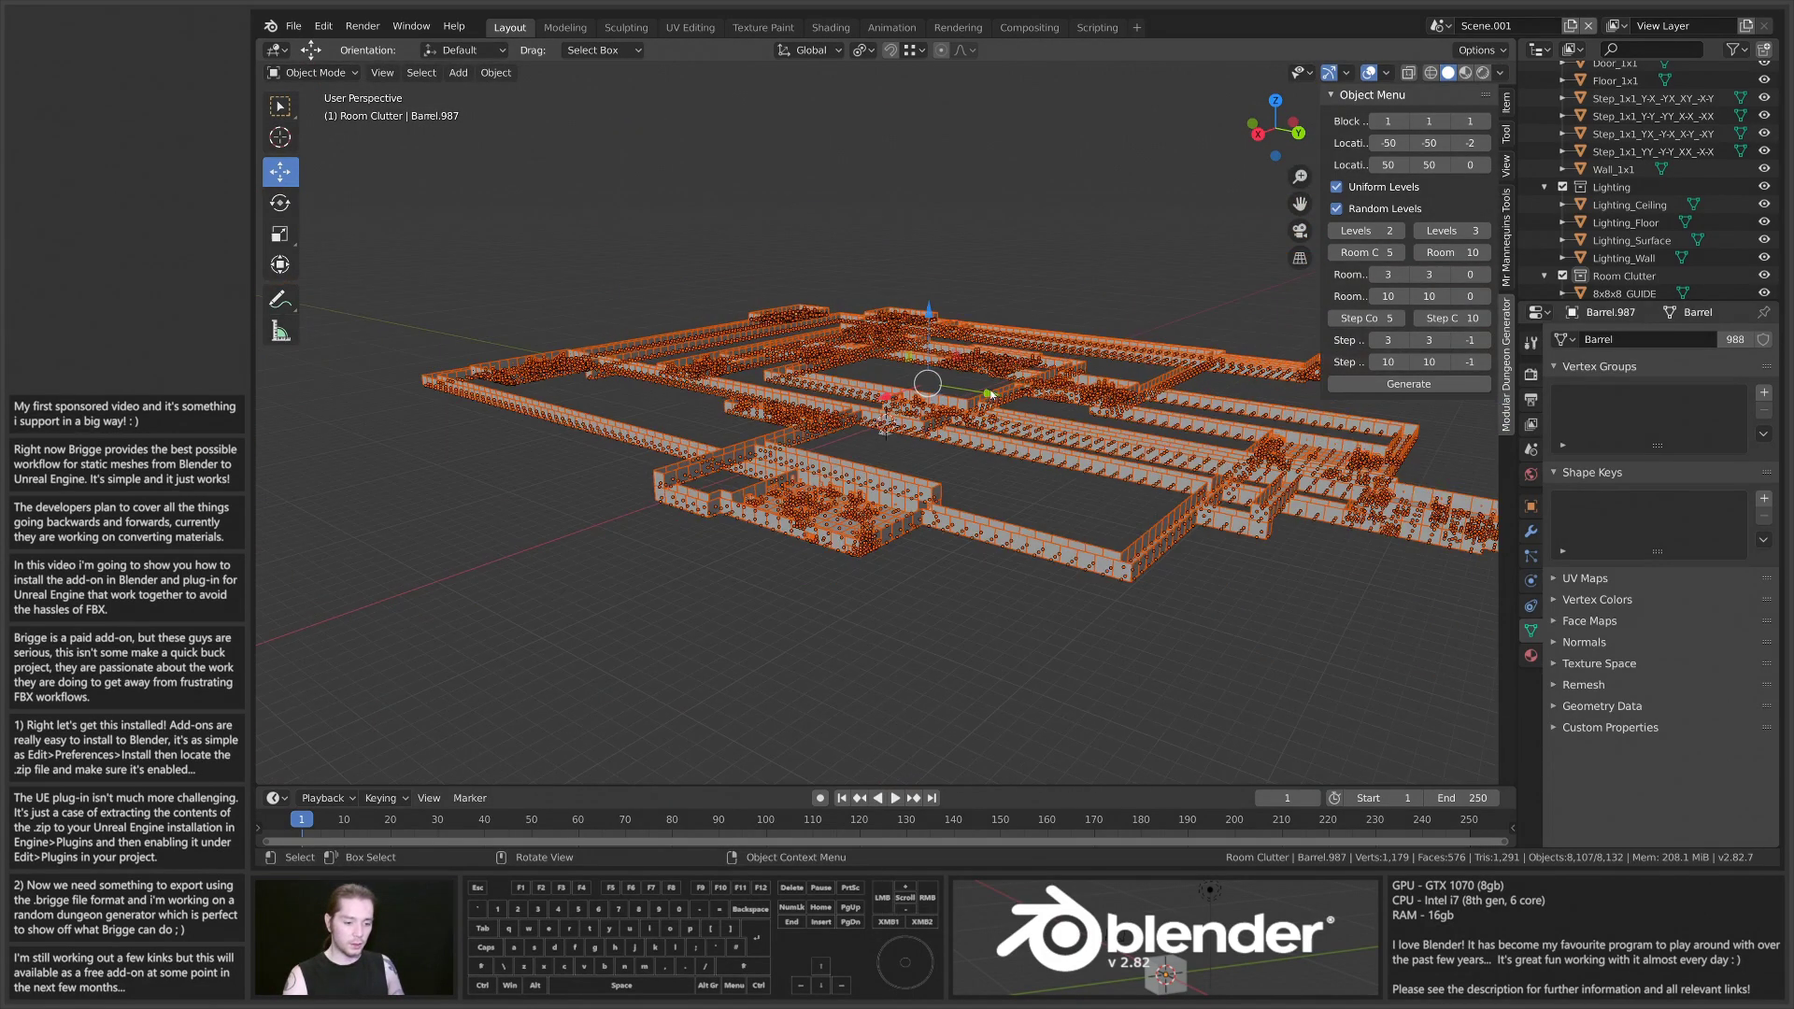
click(1129, 234)
click(959, 304)
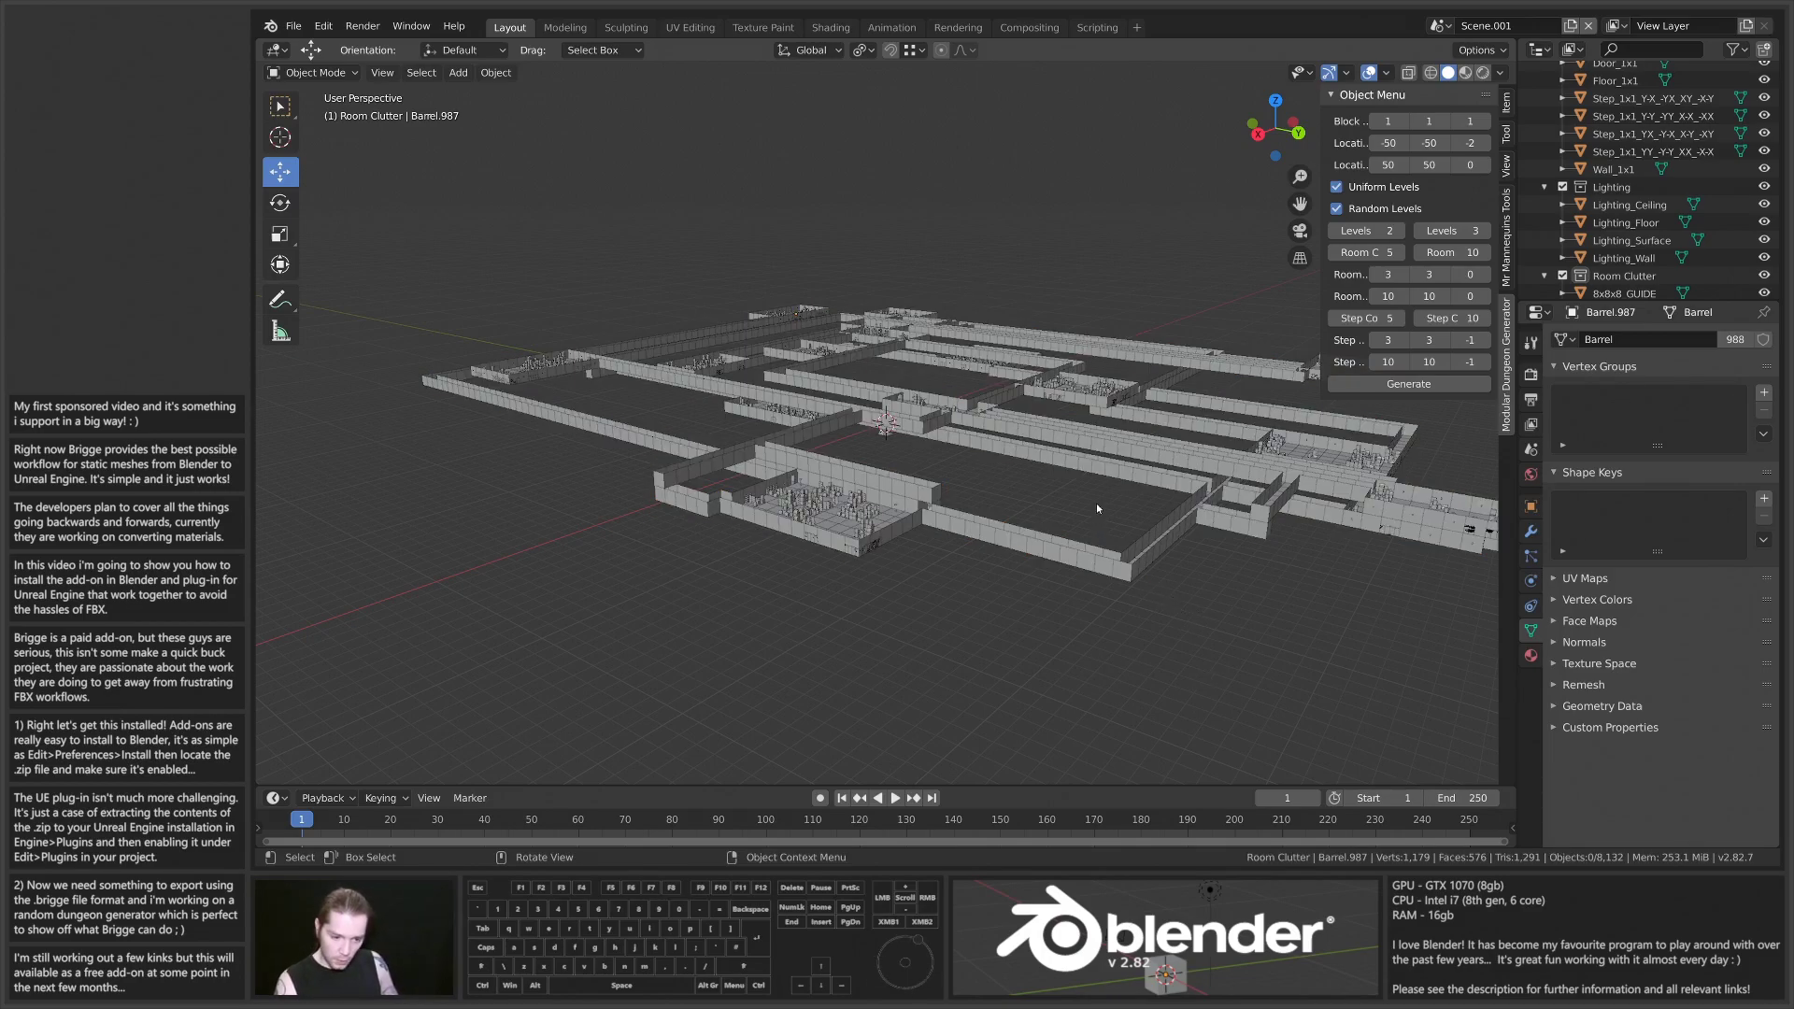
middle_drag(1080, 496, 1280, 86)
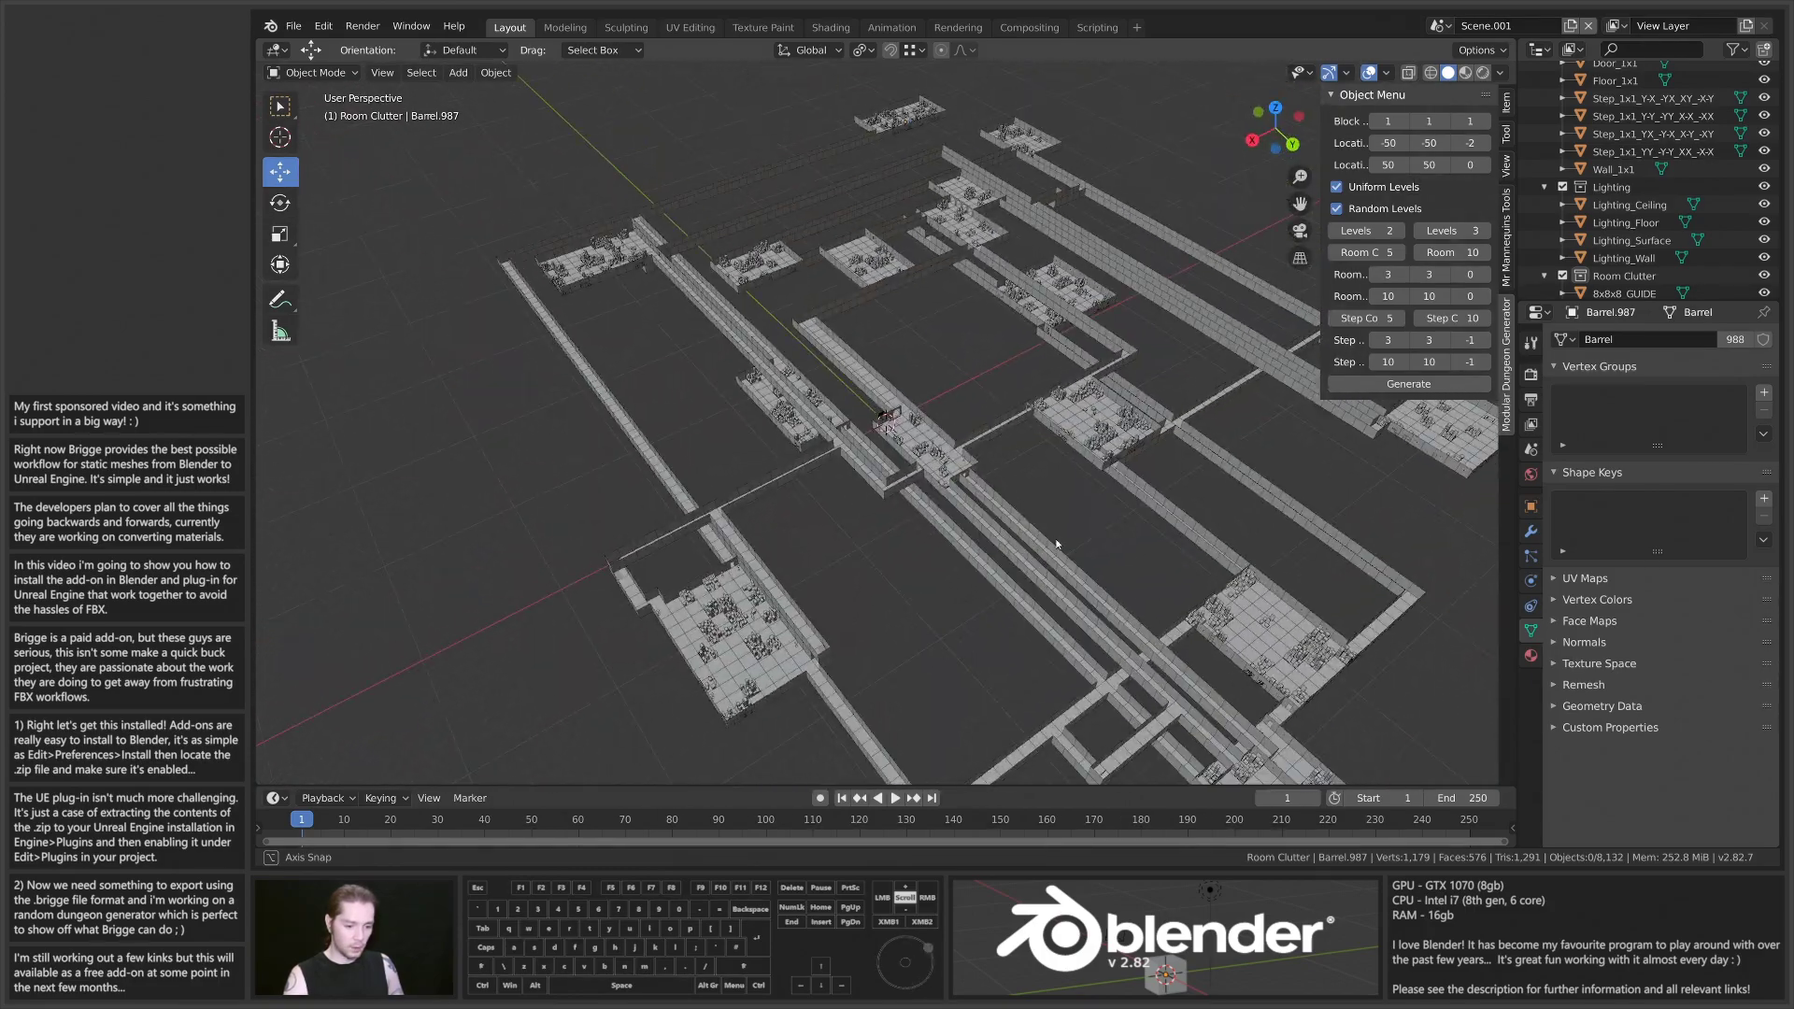
click(1465, 72)
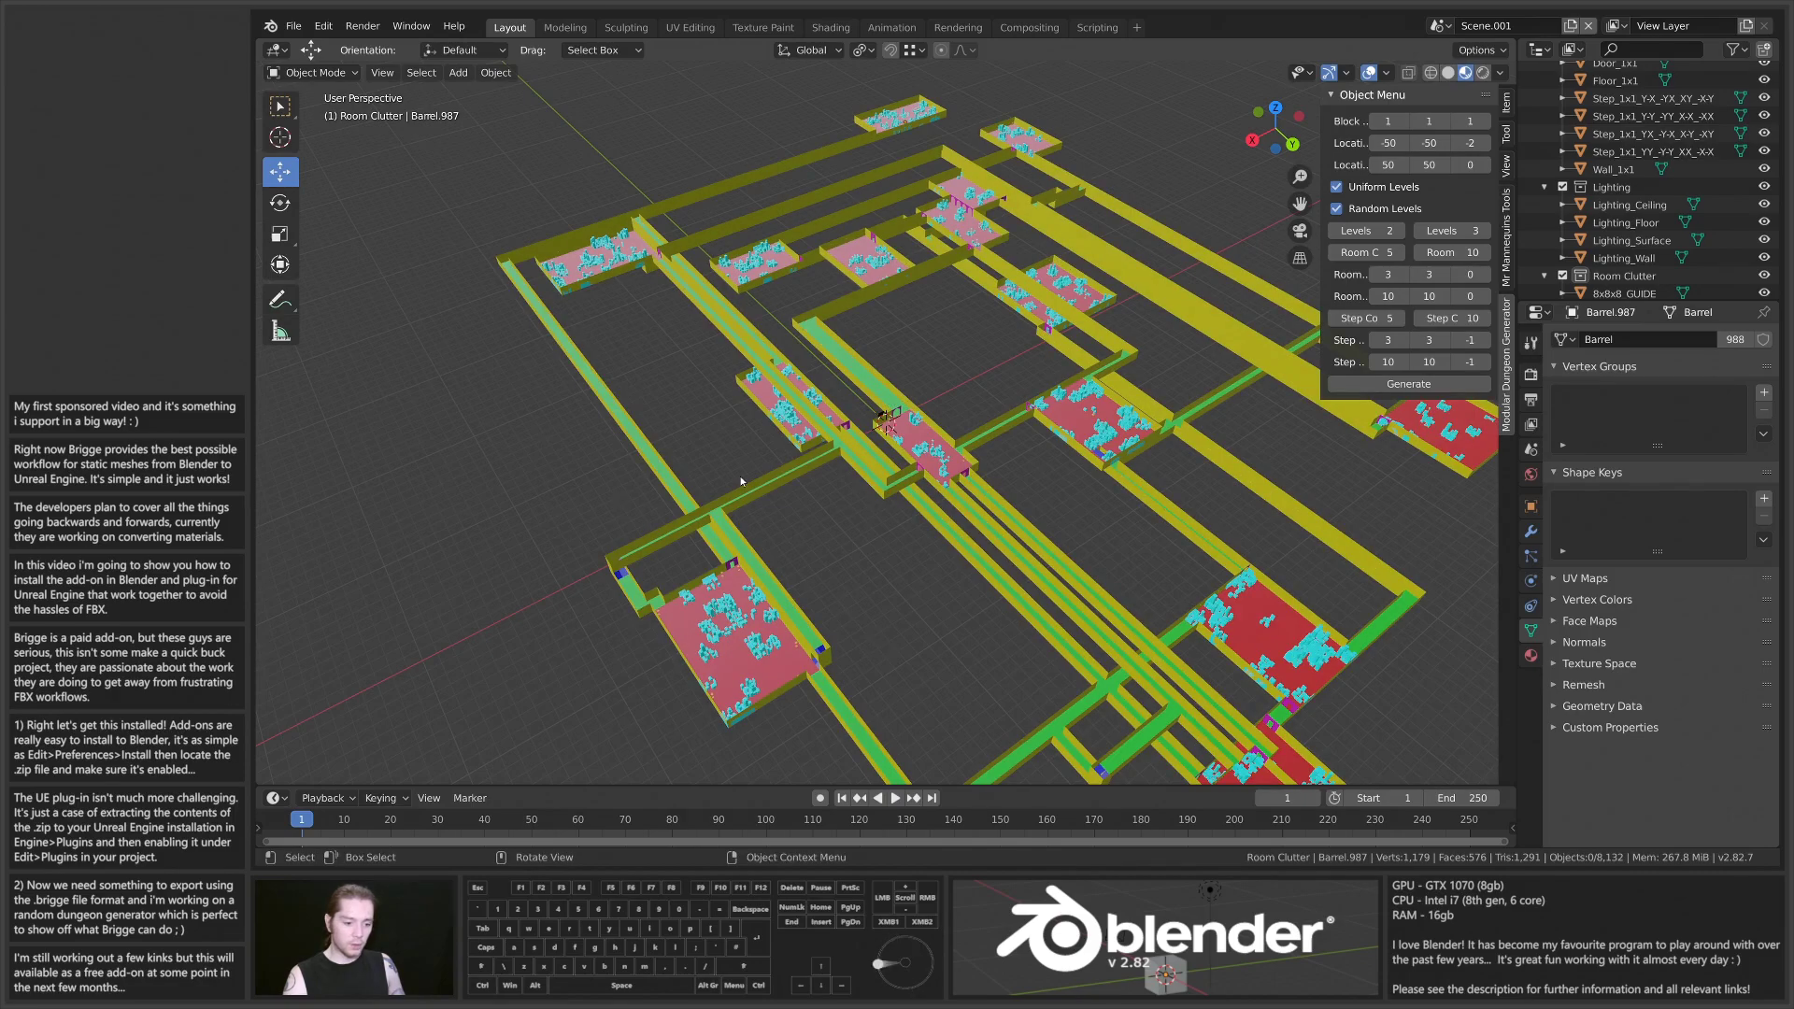
Step: Examine the layout of the generated dungeon's rooms, paths and clutter from several angles
middle_drag(1001, 324, 780, 524)
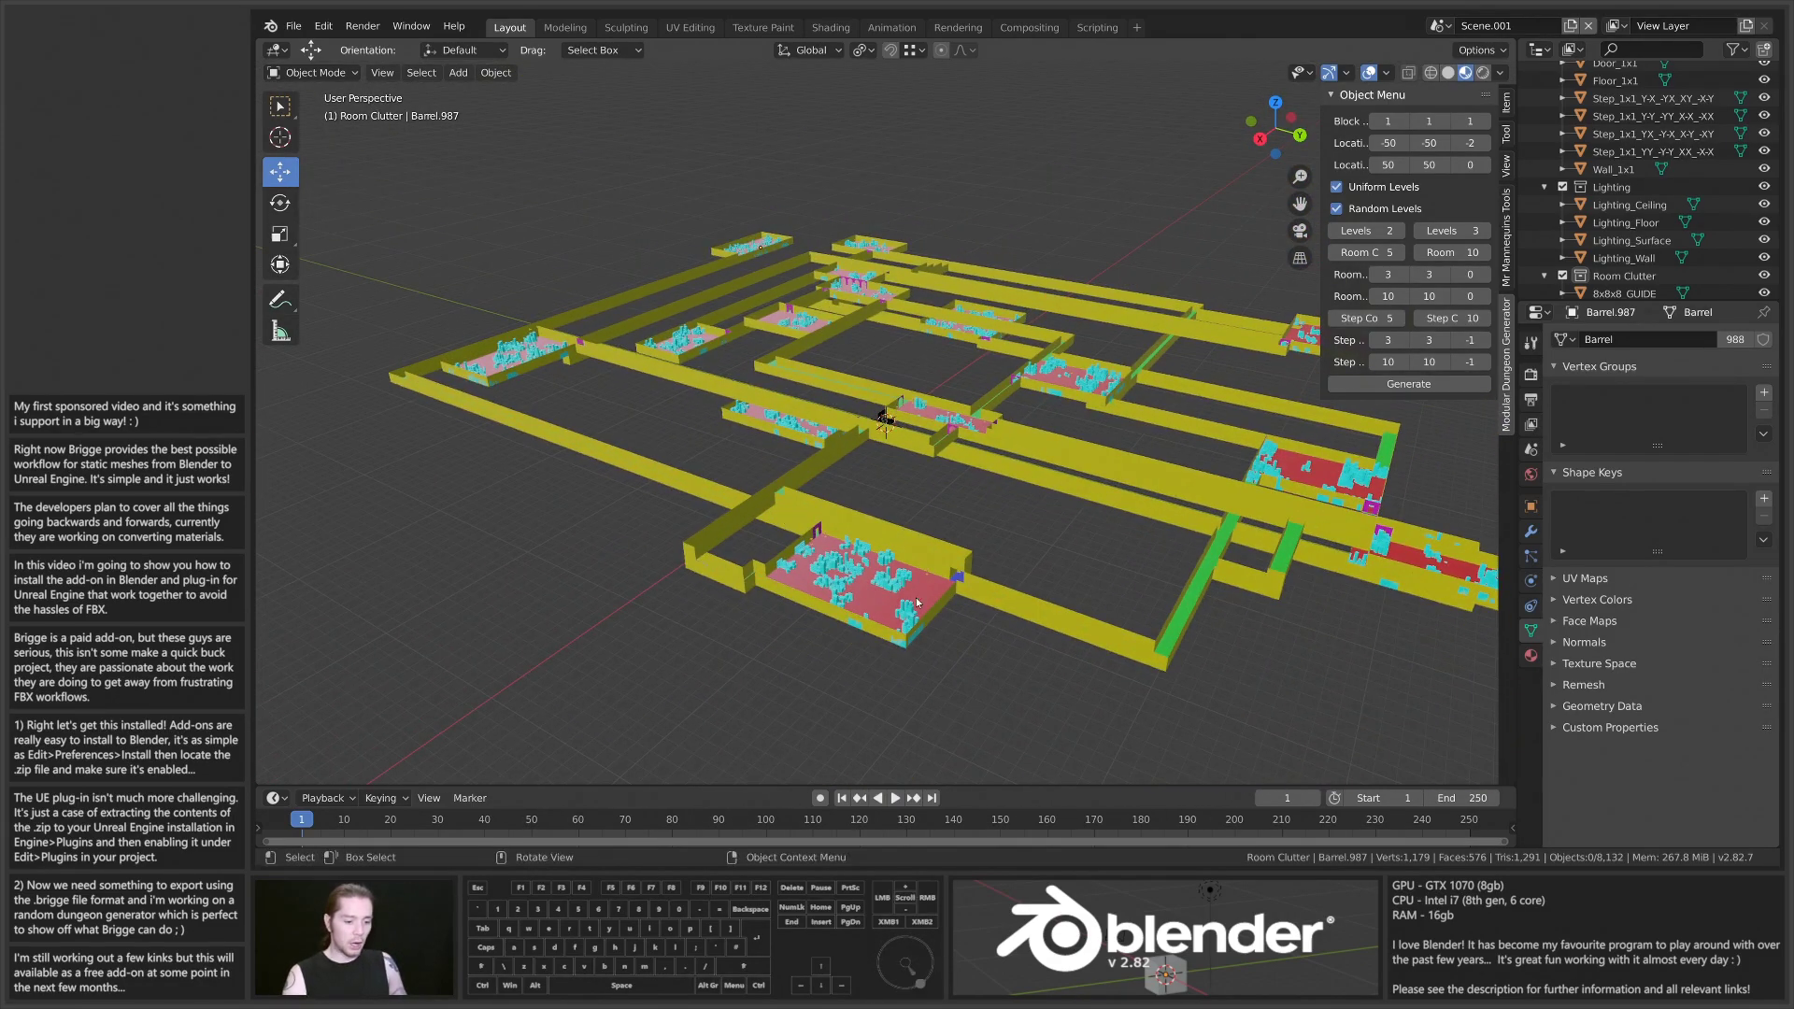
scroll(1041, 621, up, 2)
middle_drag(800, 619, 762, 620)
middle_drag(681, 552, 555, 539)
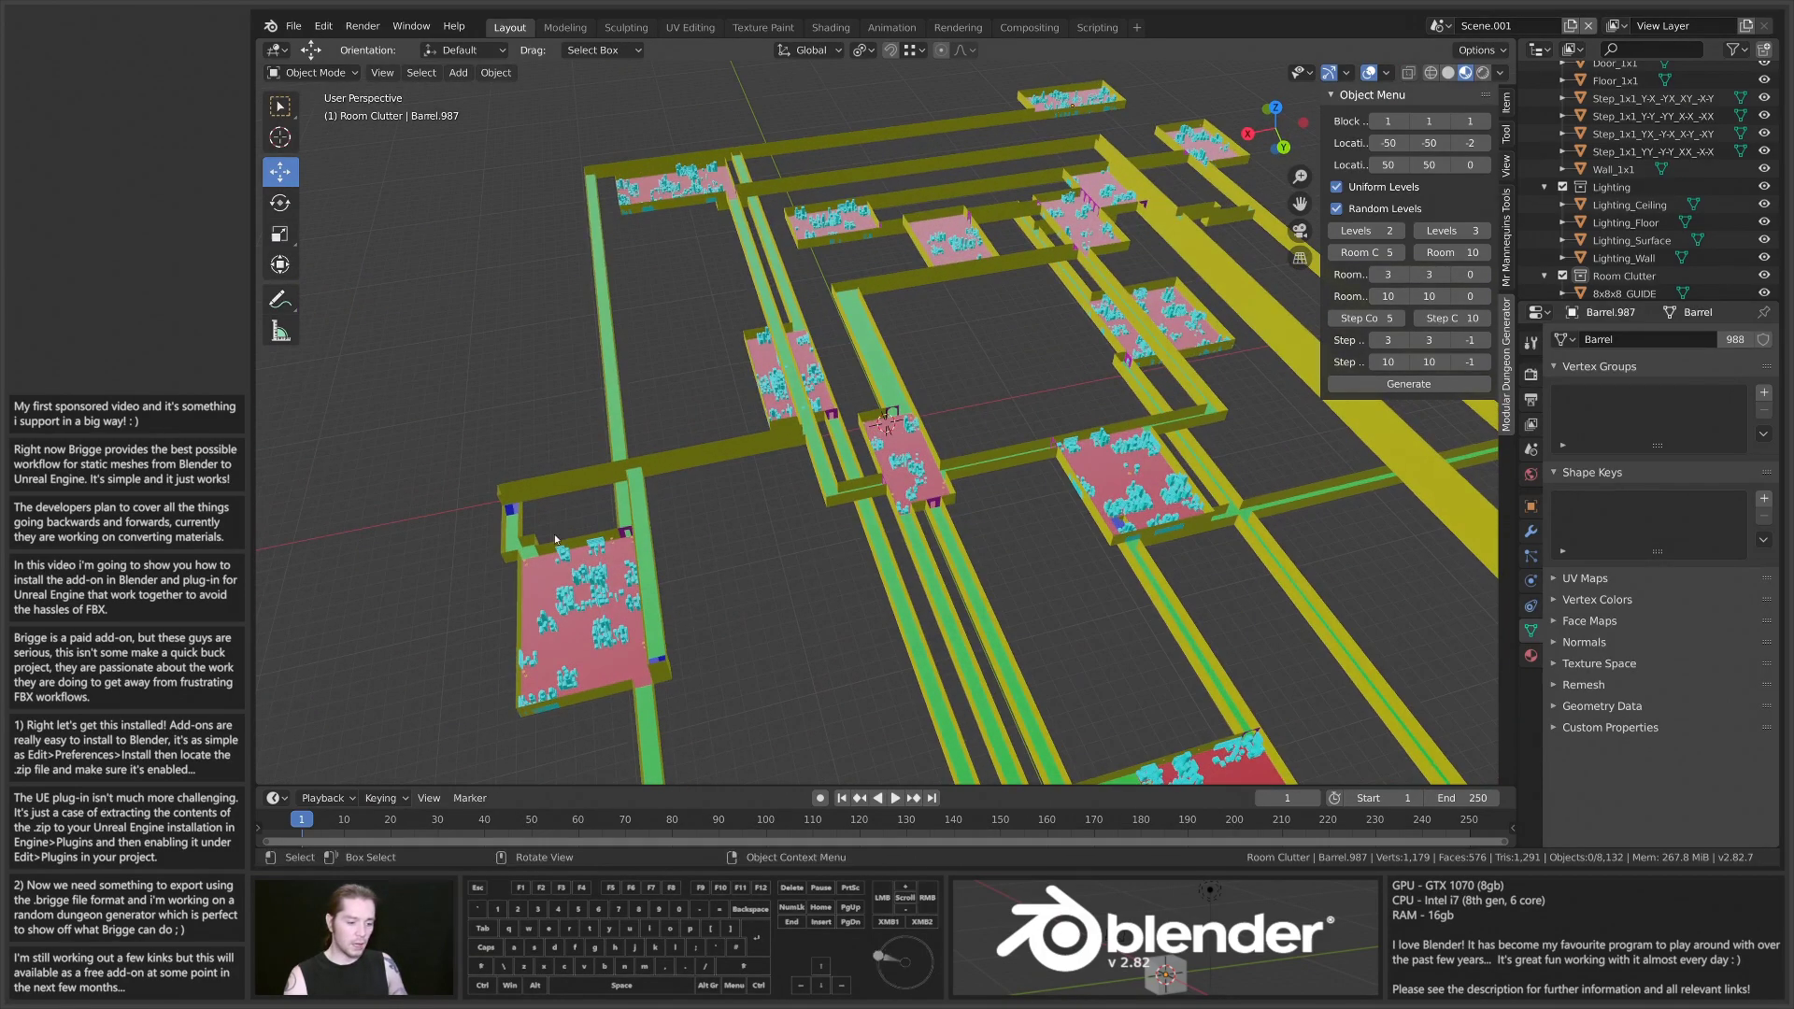
scroll(1053, 495, up, 2)
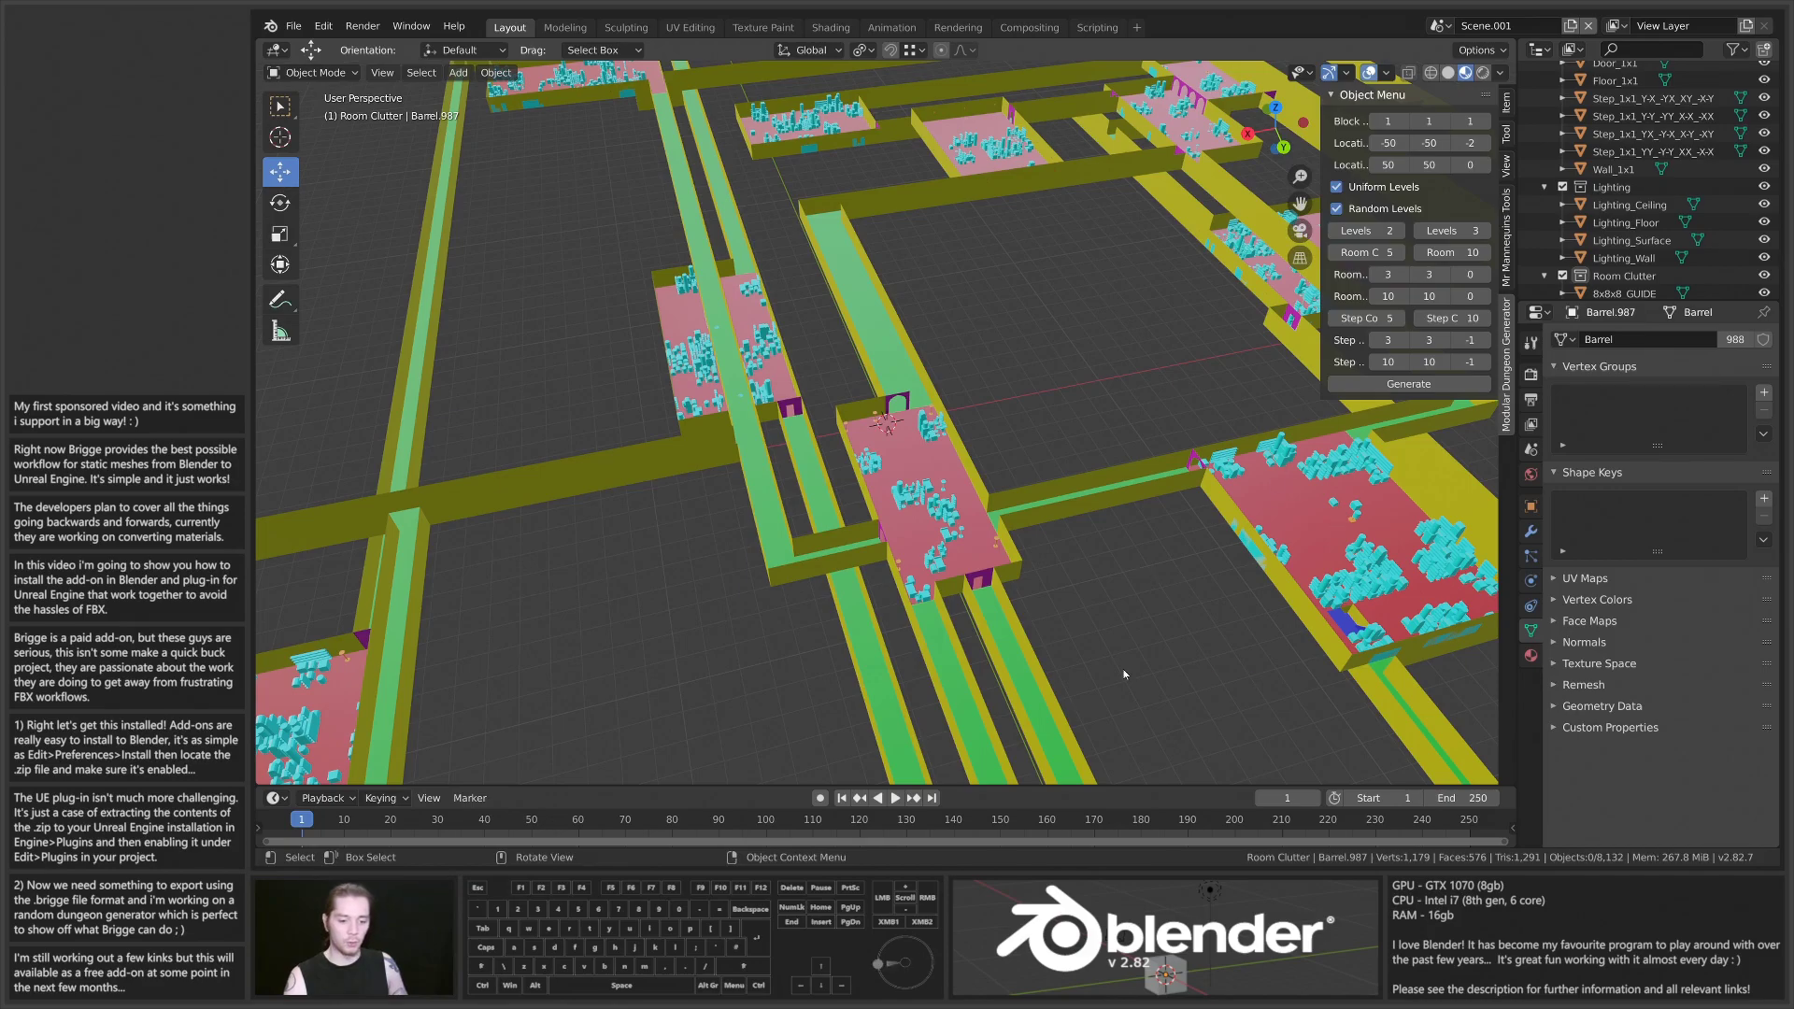
scroll(1098, 687, down, 5)
middle_drag(1098, 687, 900, 510)
Step: Select all objects, then box-deselect the original source meshes around the world origin so only the generated dungeon is selected
key(a)
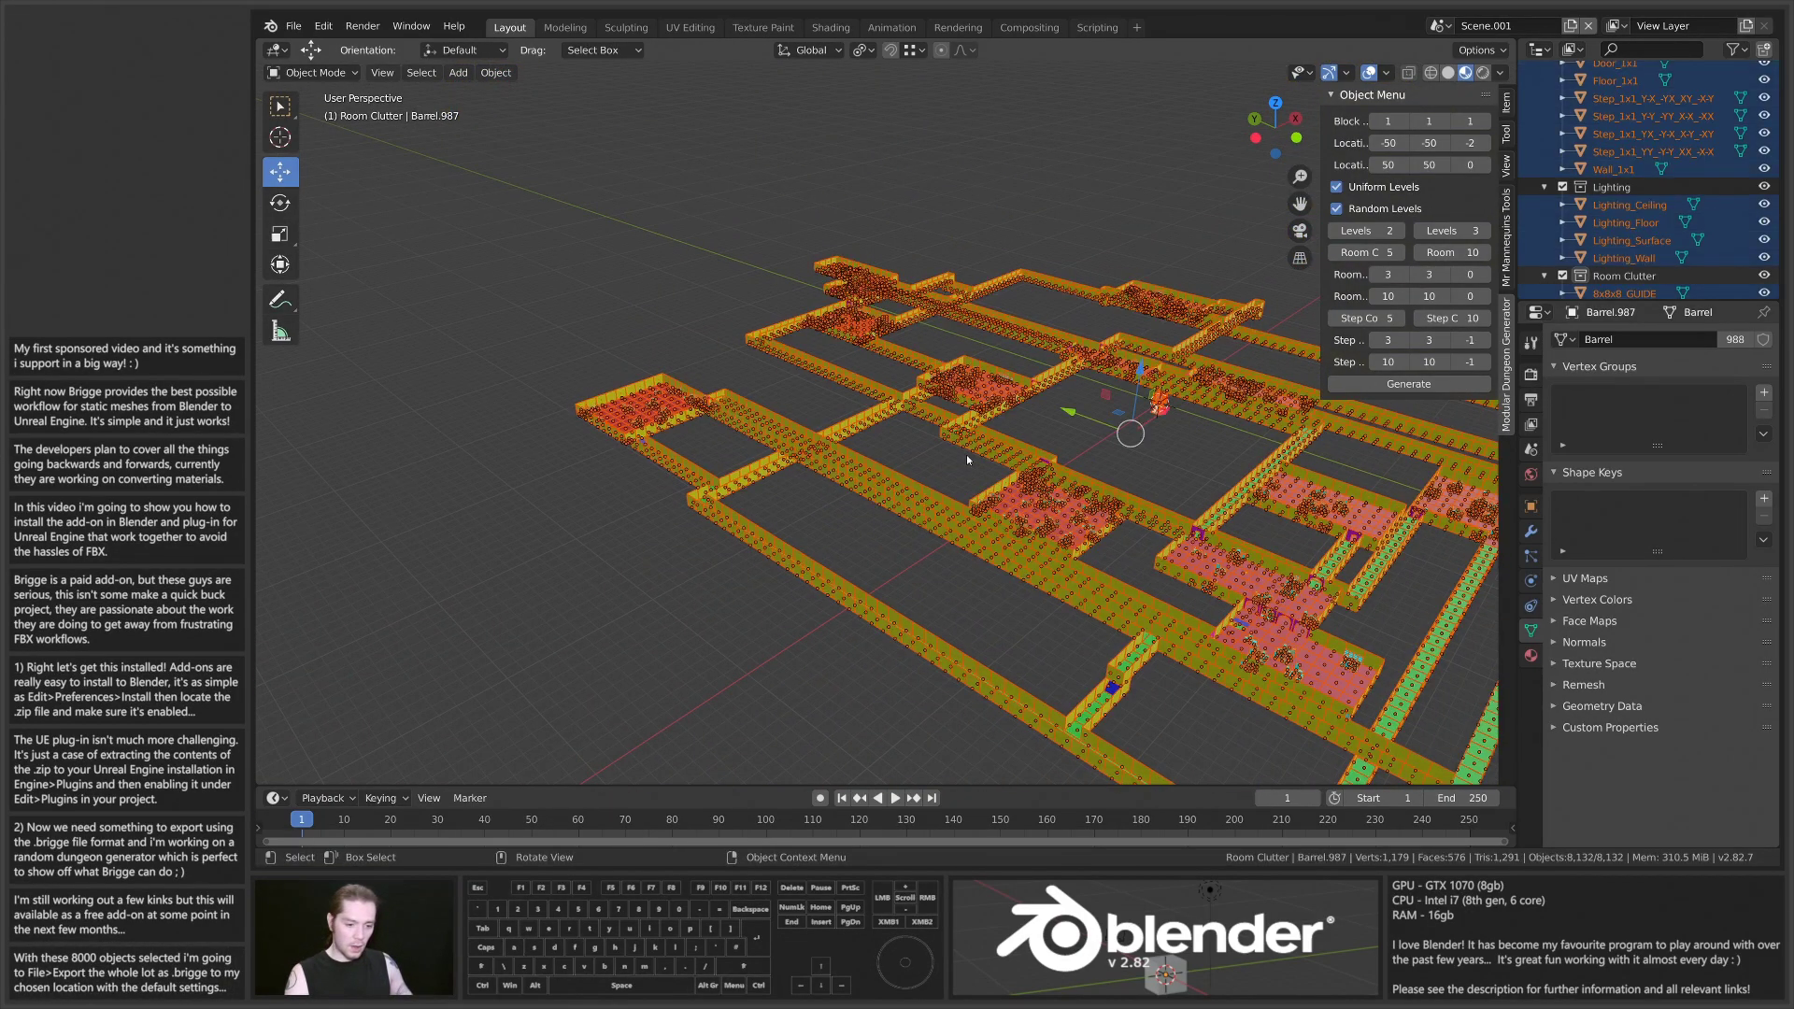
scroll(797, 297, up, 8)
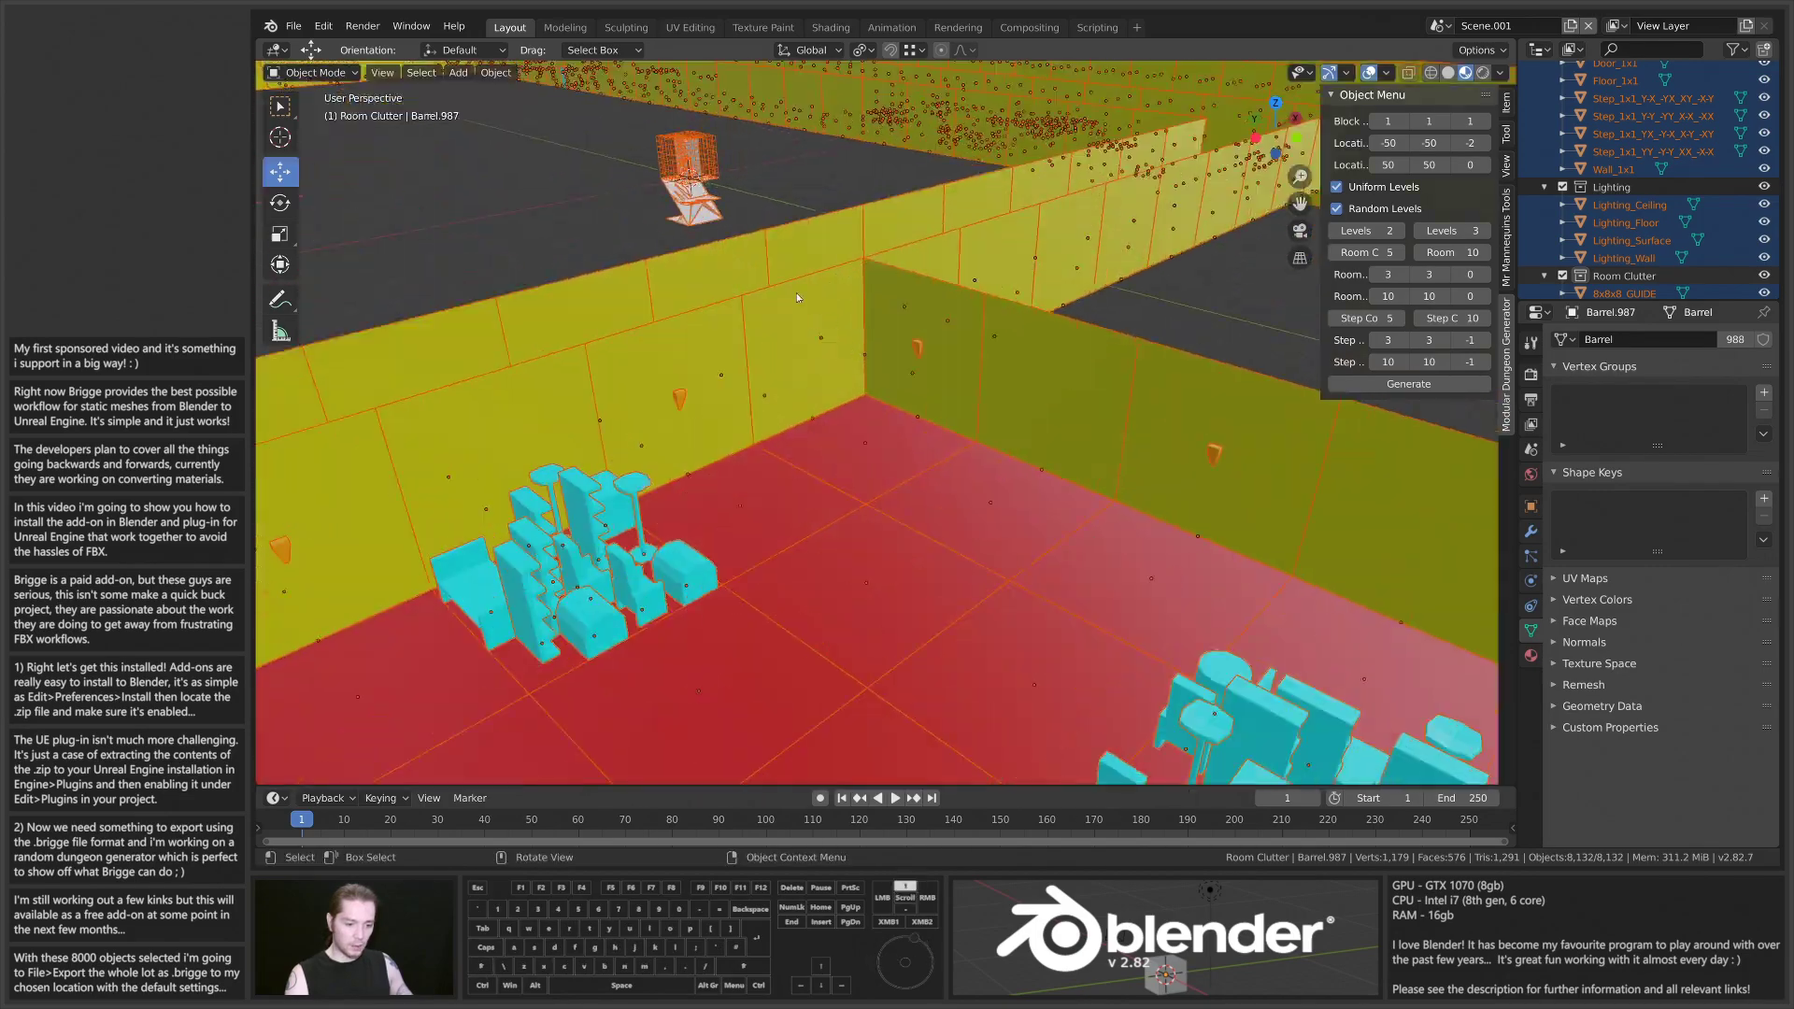
scroll(797, 298, down, 8)
shift+middle_drag(797, 298, 909, 588)
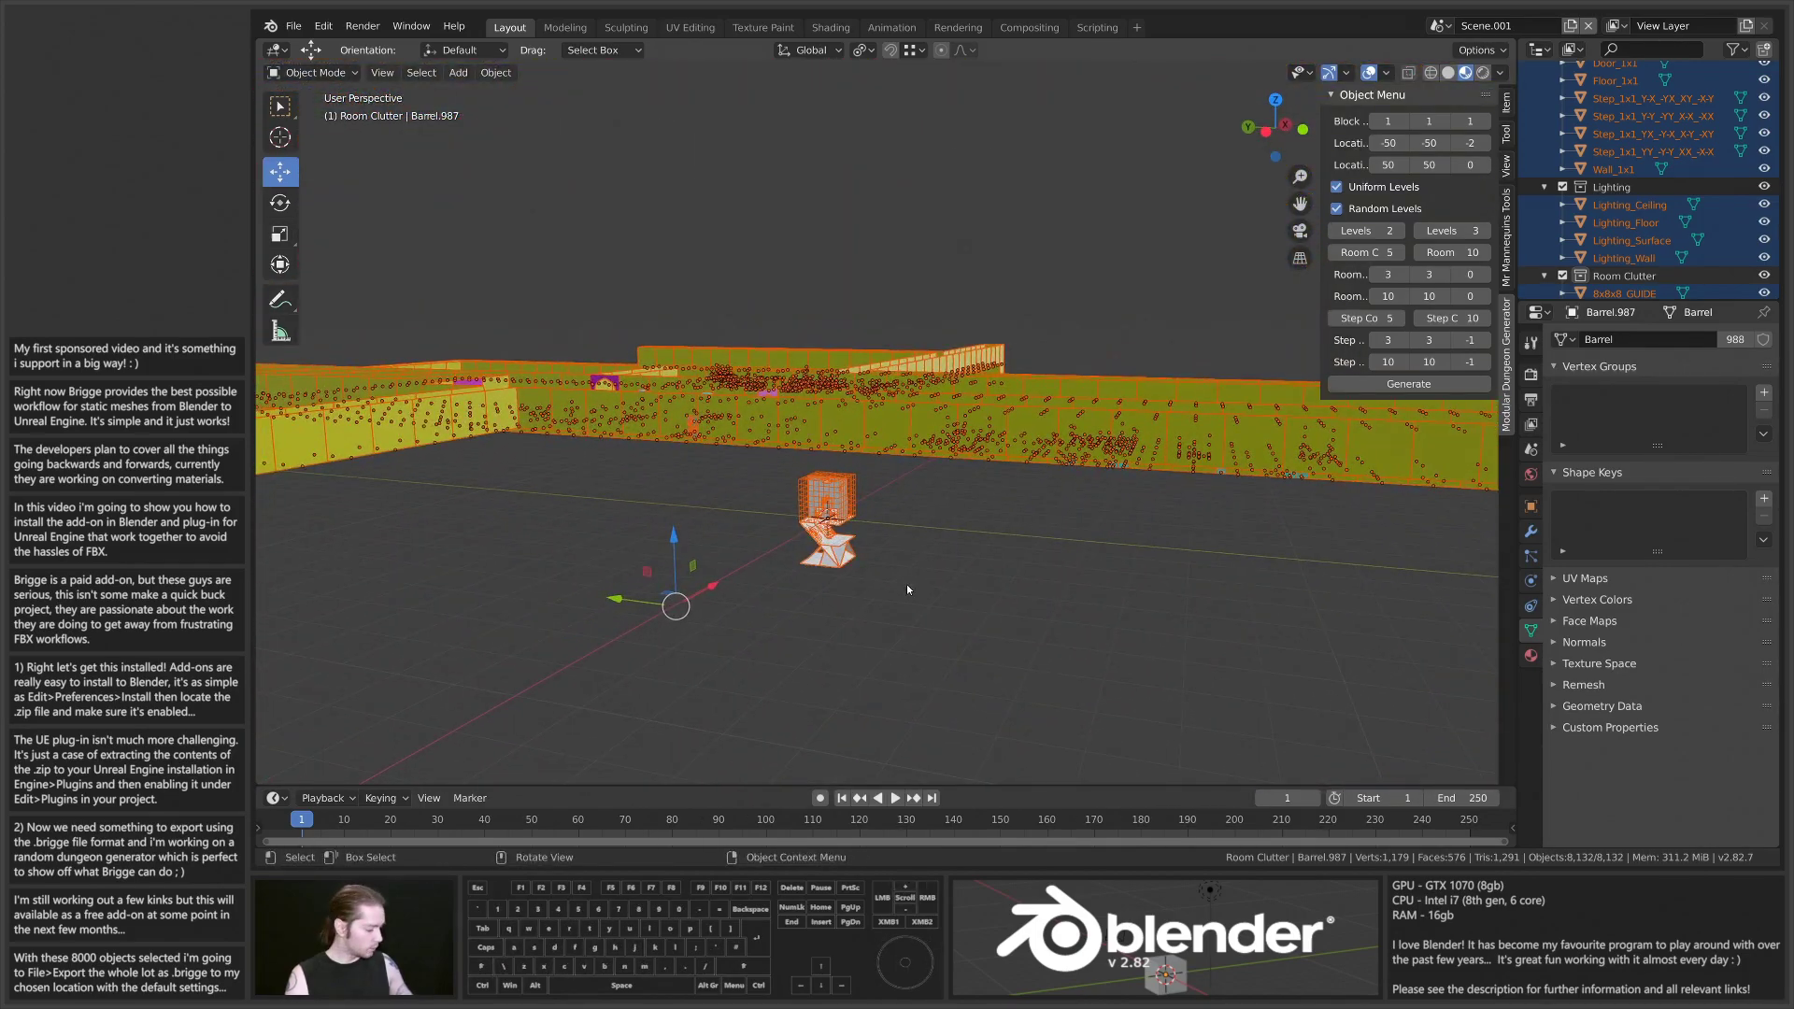
key(b)
shift+drag(739, 464, 900, 615)
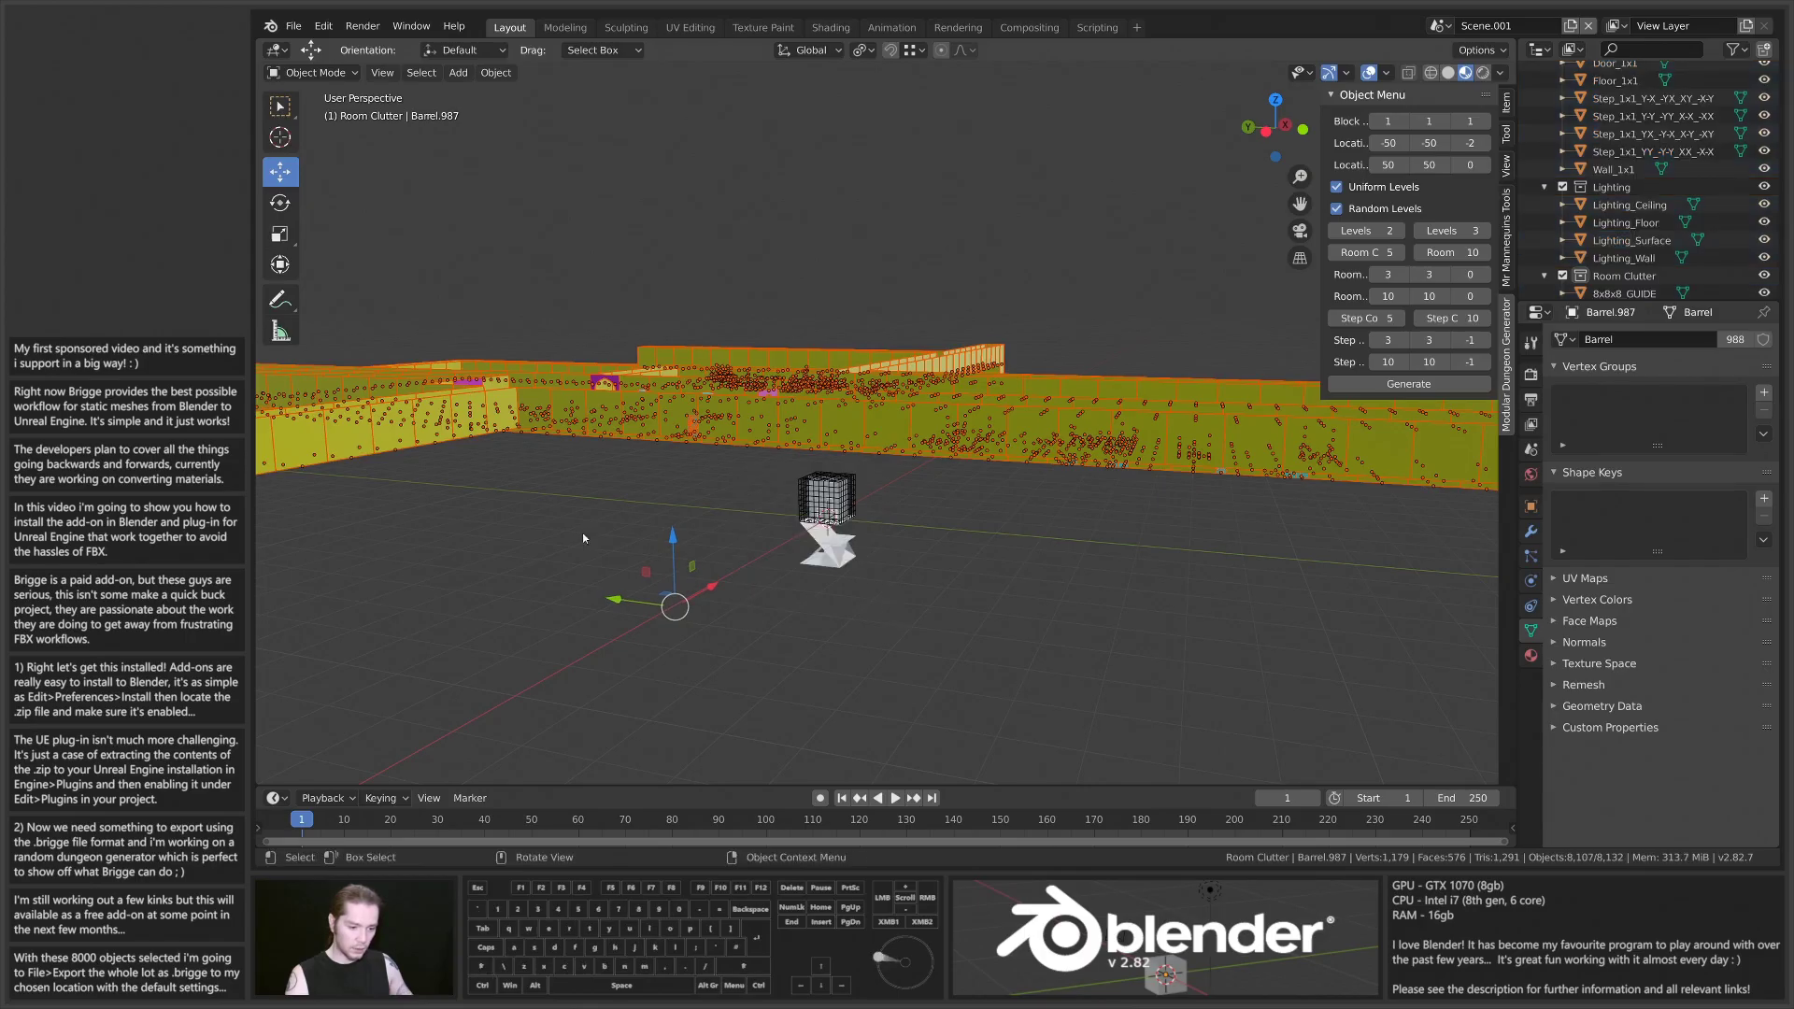
middle_drag(895, 611, 894, 407)
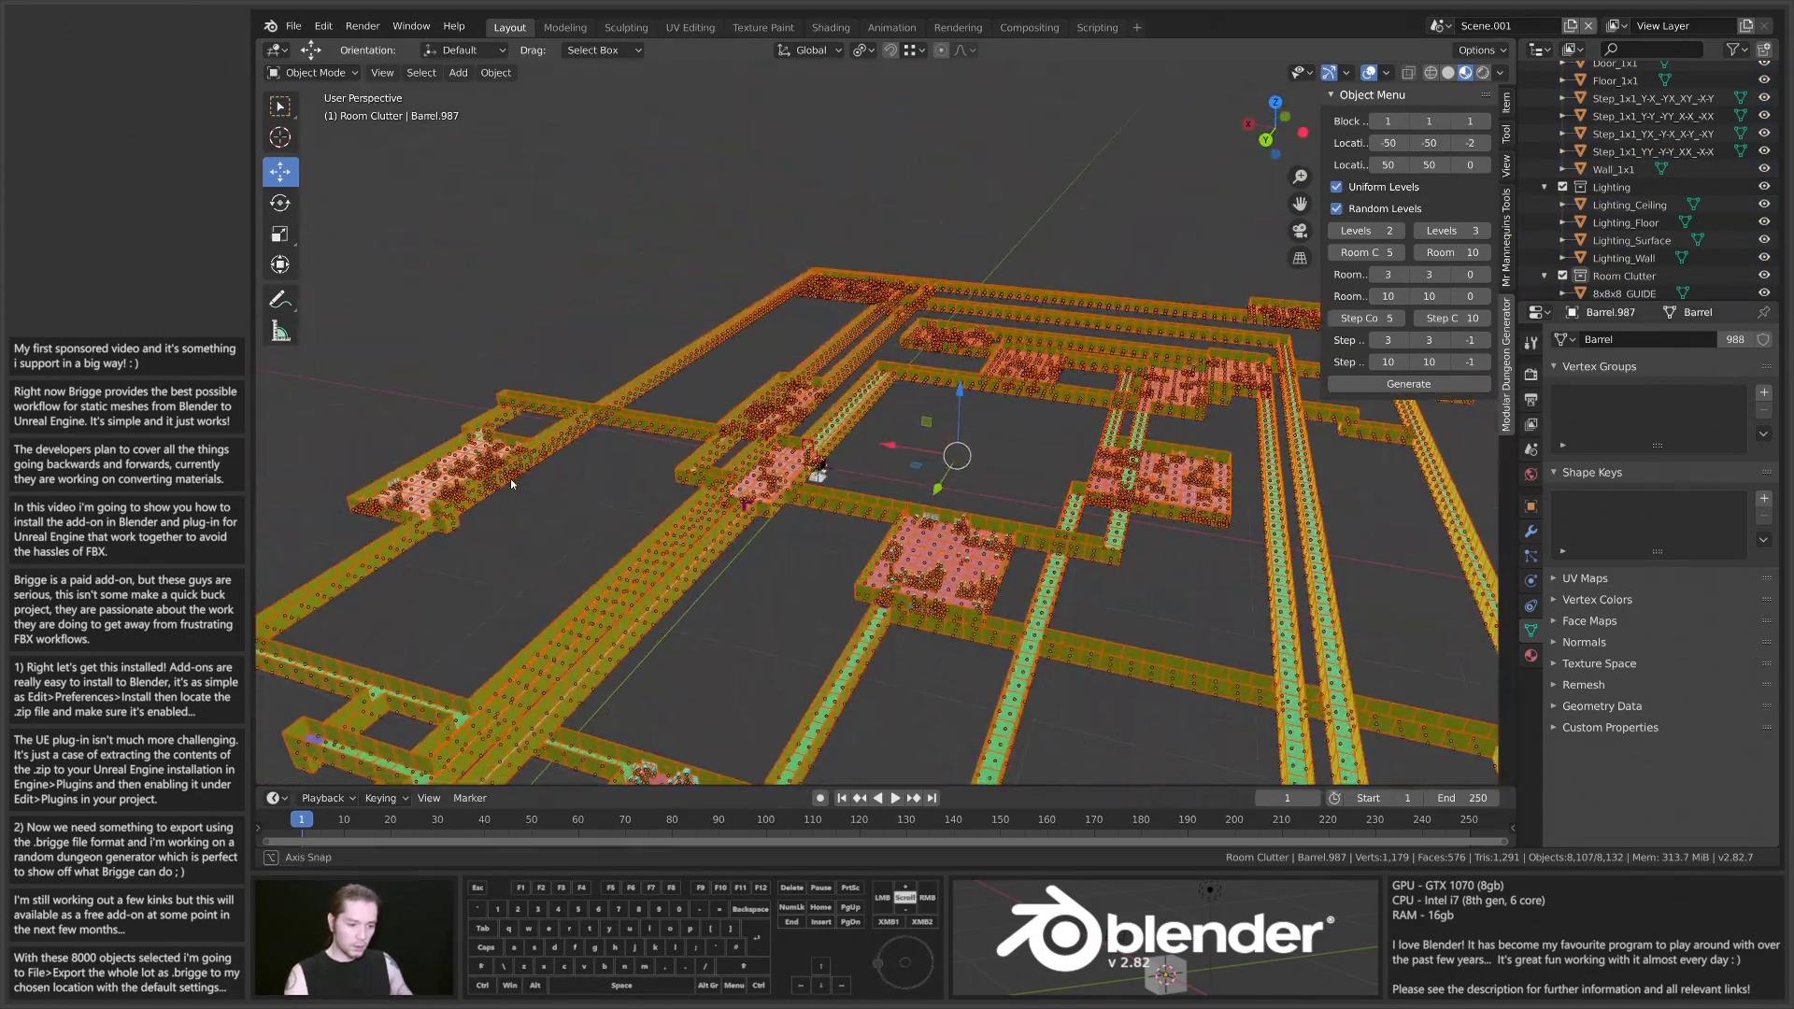
scroll(895, 406, down, 4)
scroll(894, 406, up, 8)
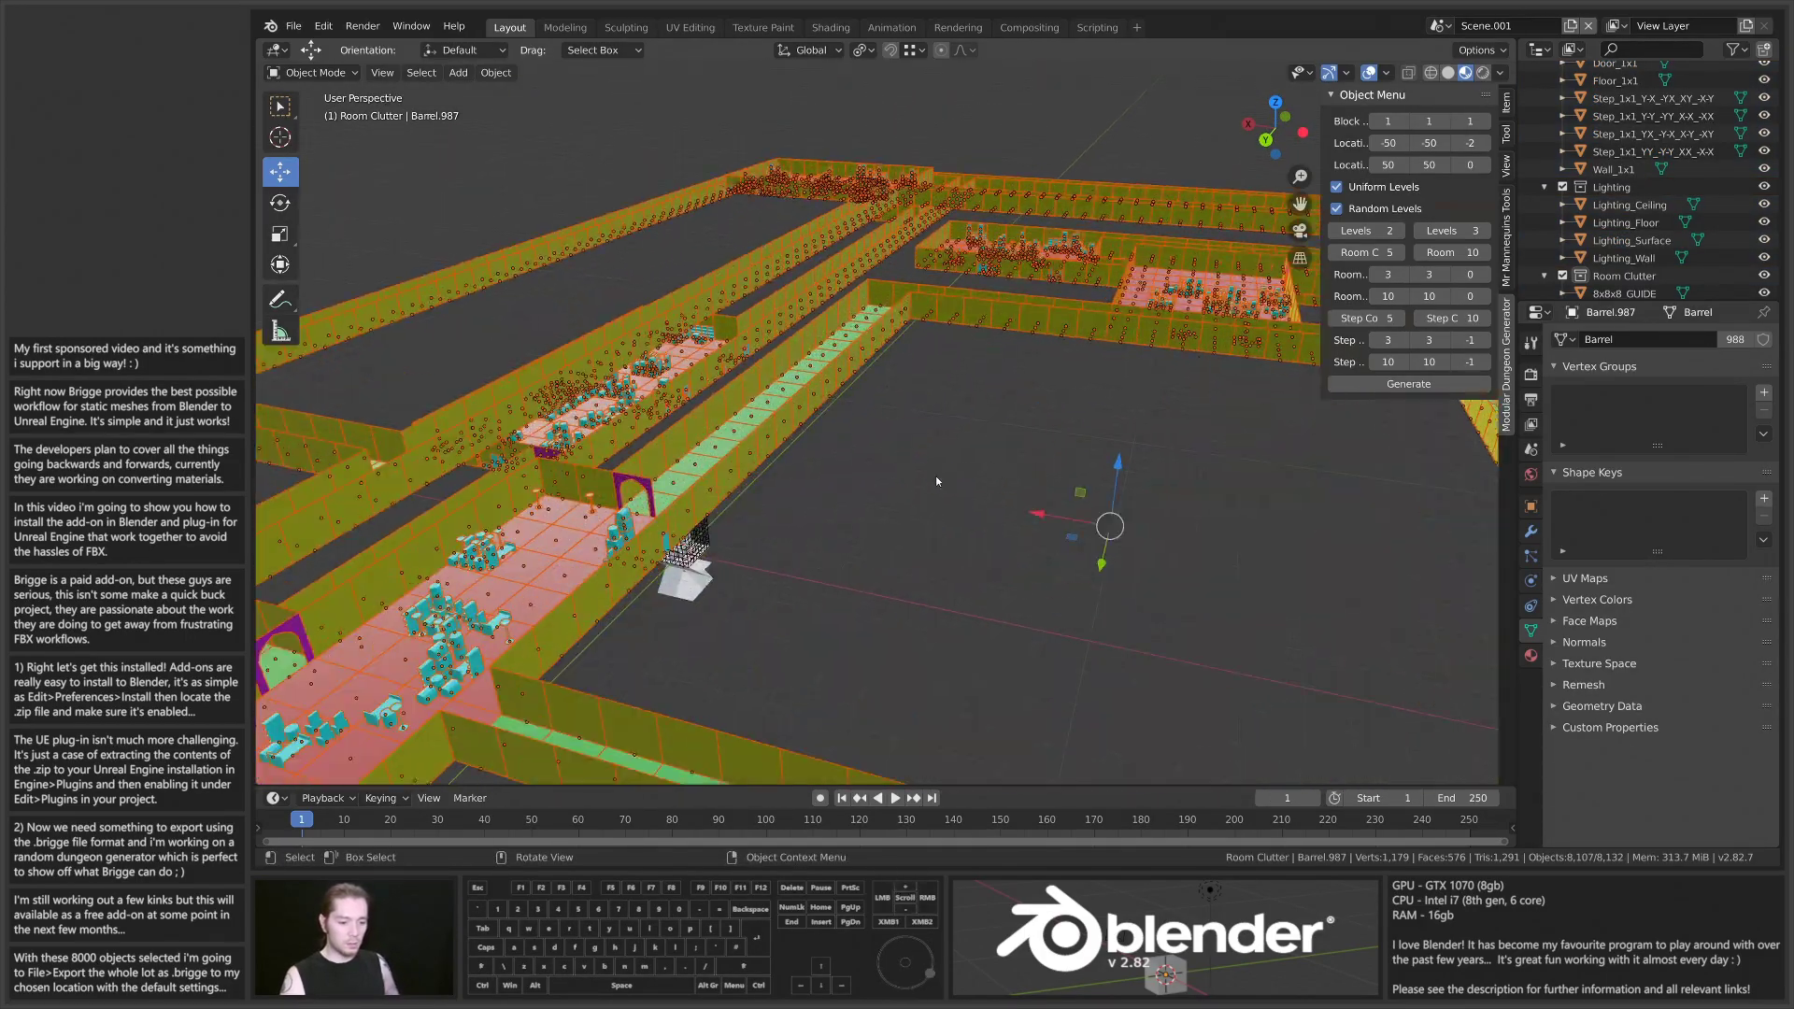
middle_drag(937, 482, 811, 494)
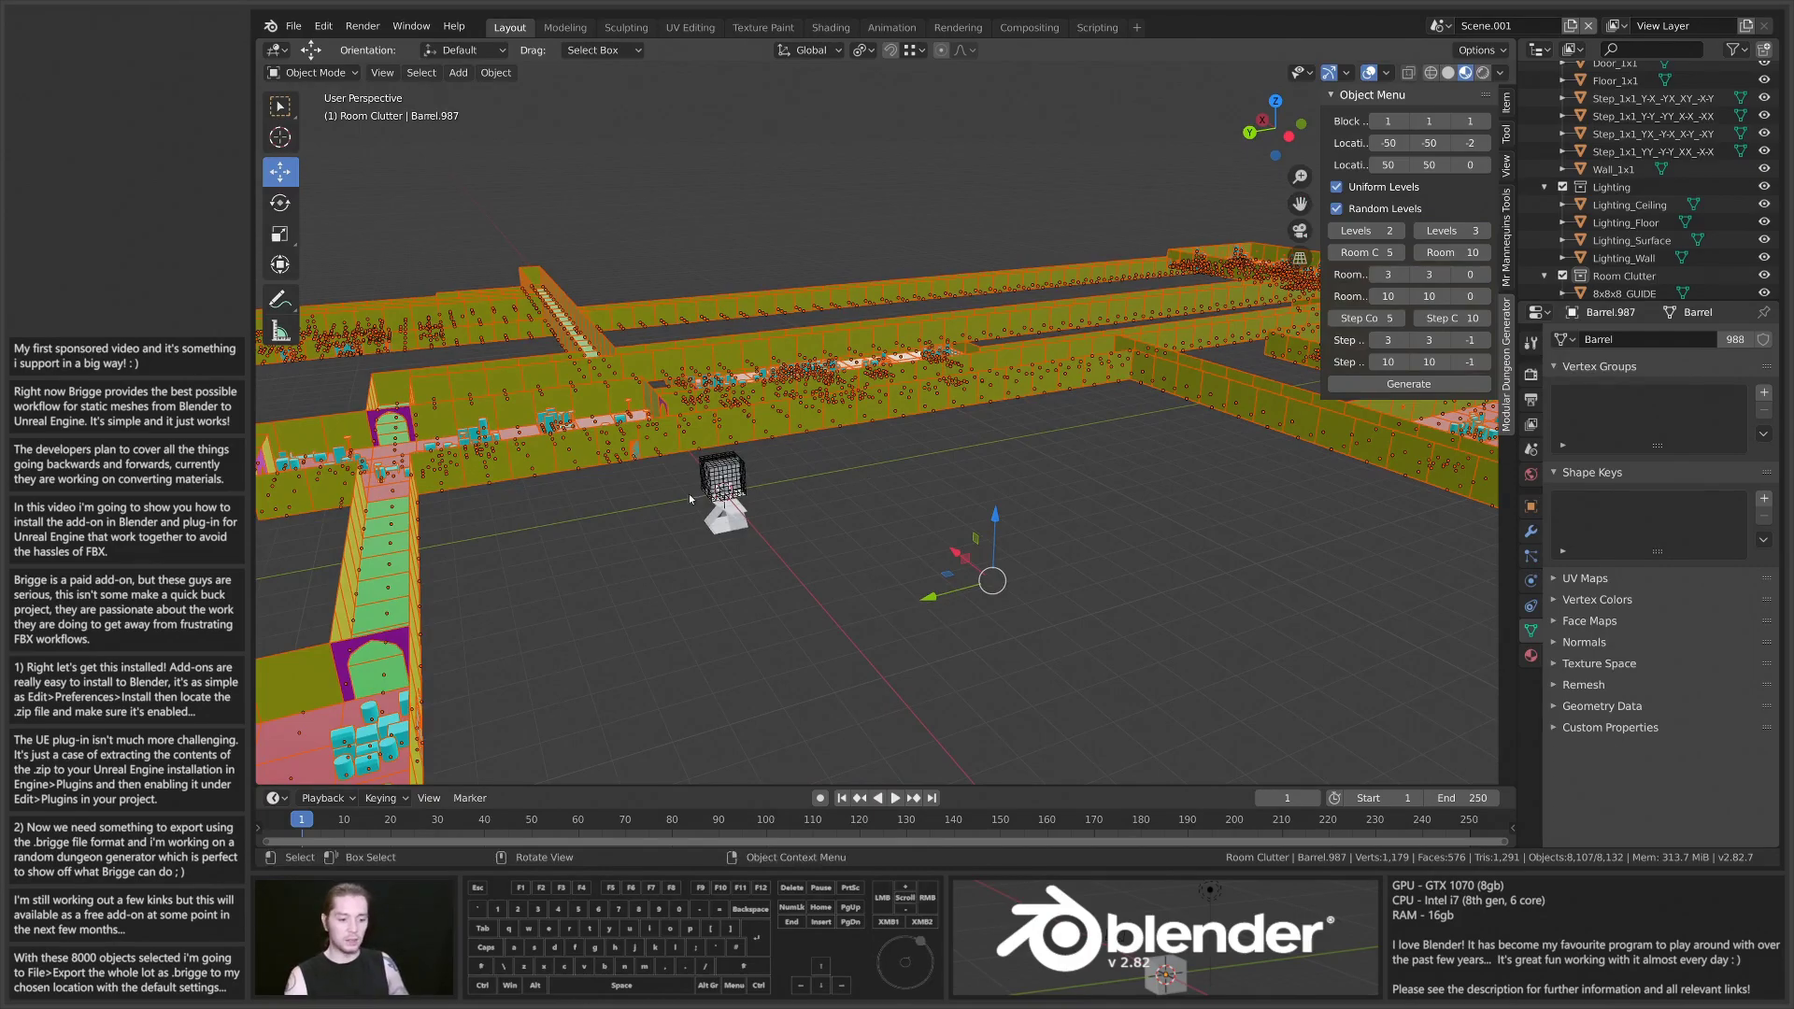
scroll(640, 584, down, 9)
mouse_move(630, 561)
middle_down()
mouse_move(862, 563)
mouse_move(808, 607)
mouse_move(616, 533)
middle_up()
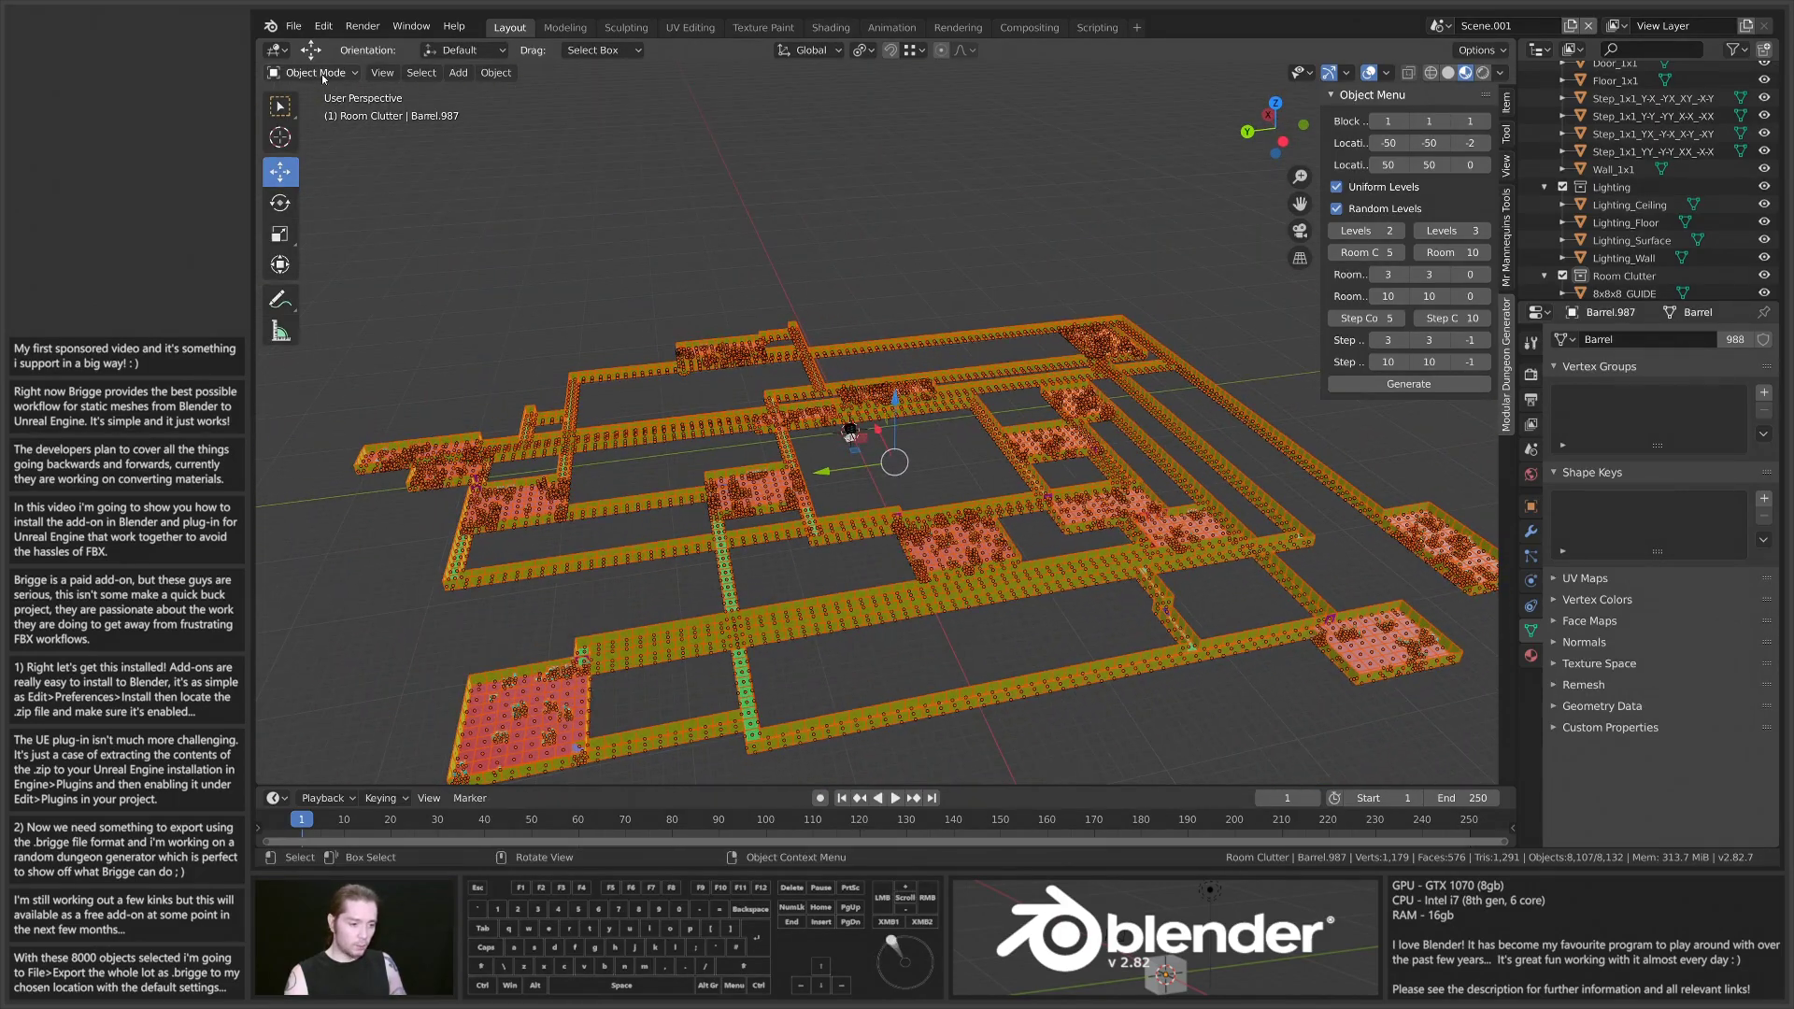
Step: Export the selected dungeon with Brigge for Meshes as Brigge_TEST.brigge into D:\Resources\Brigge, using the default export options
click(294, 28)
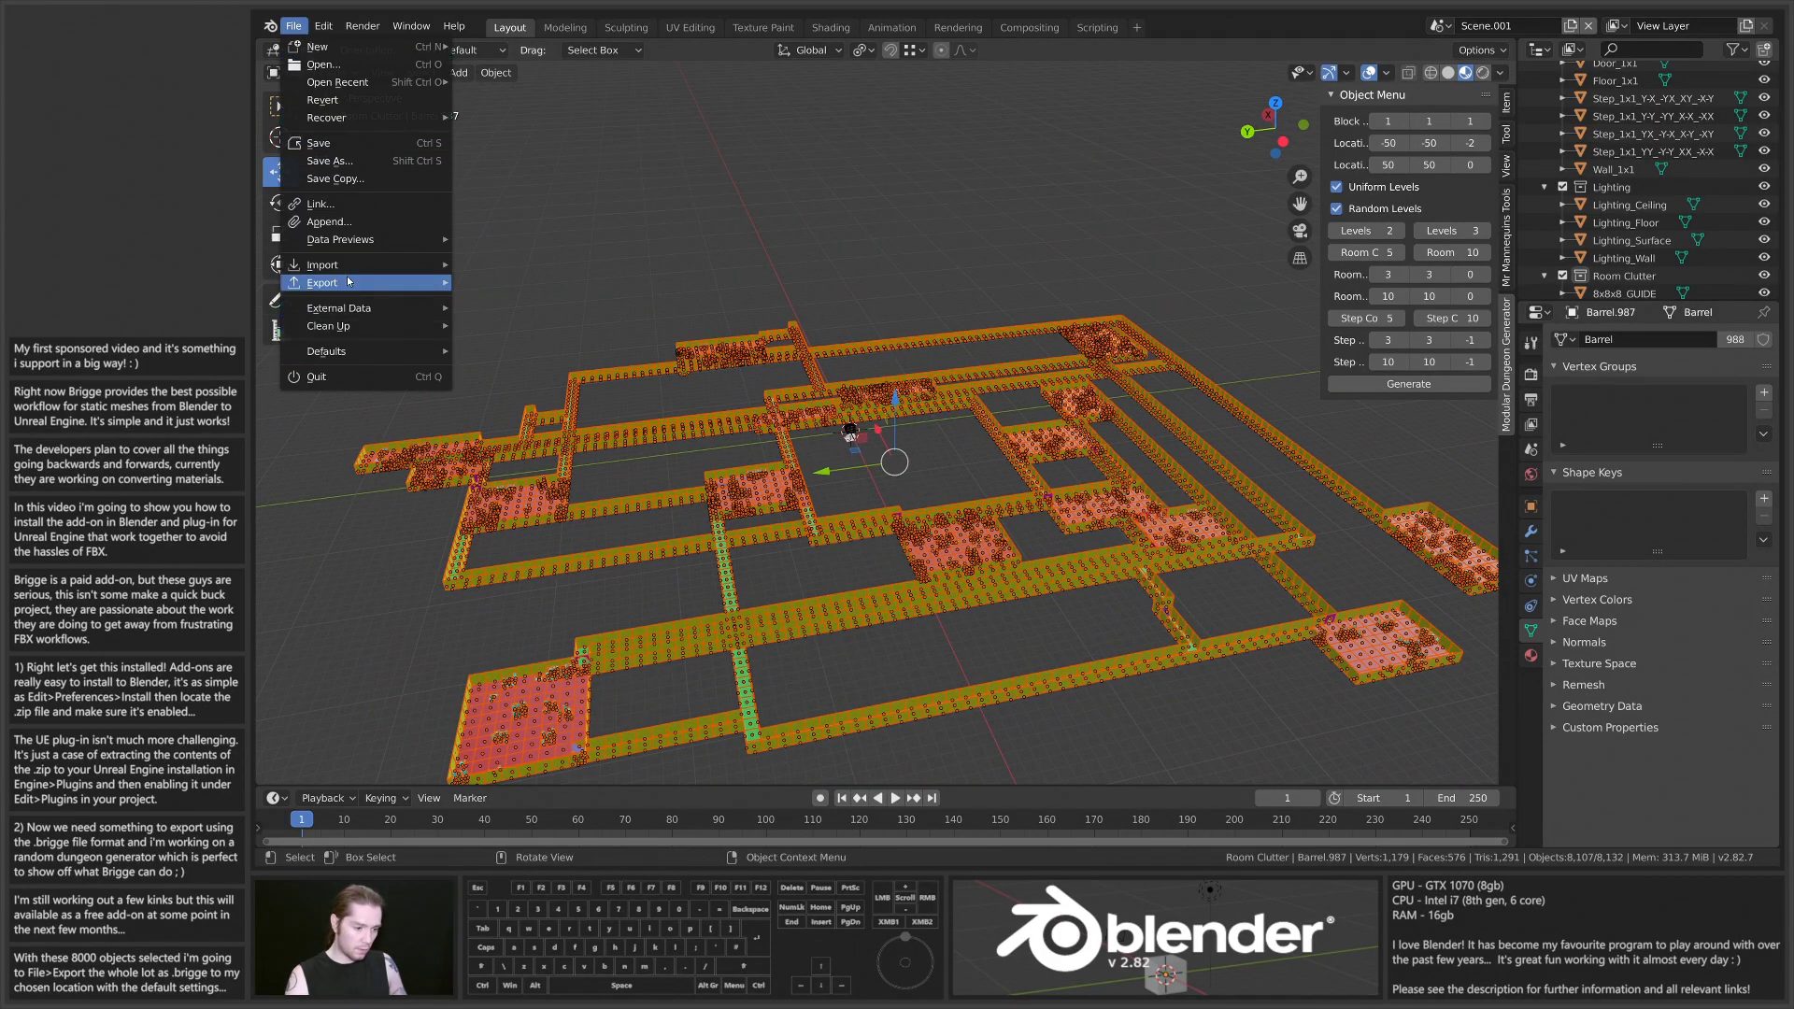
mouse_move(349, 287)
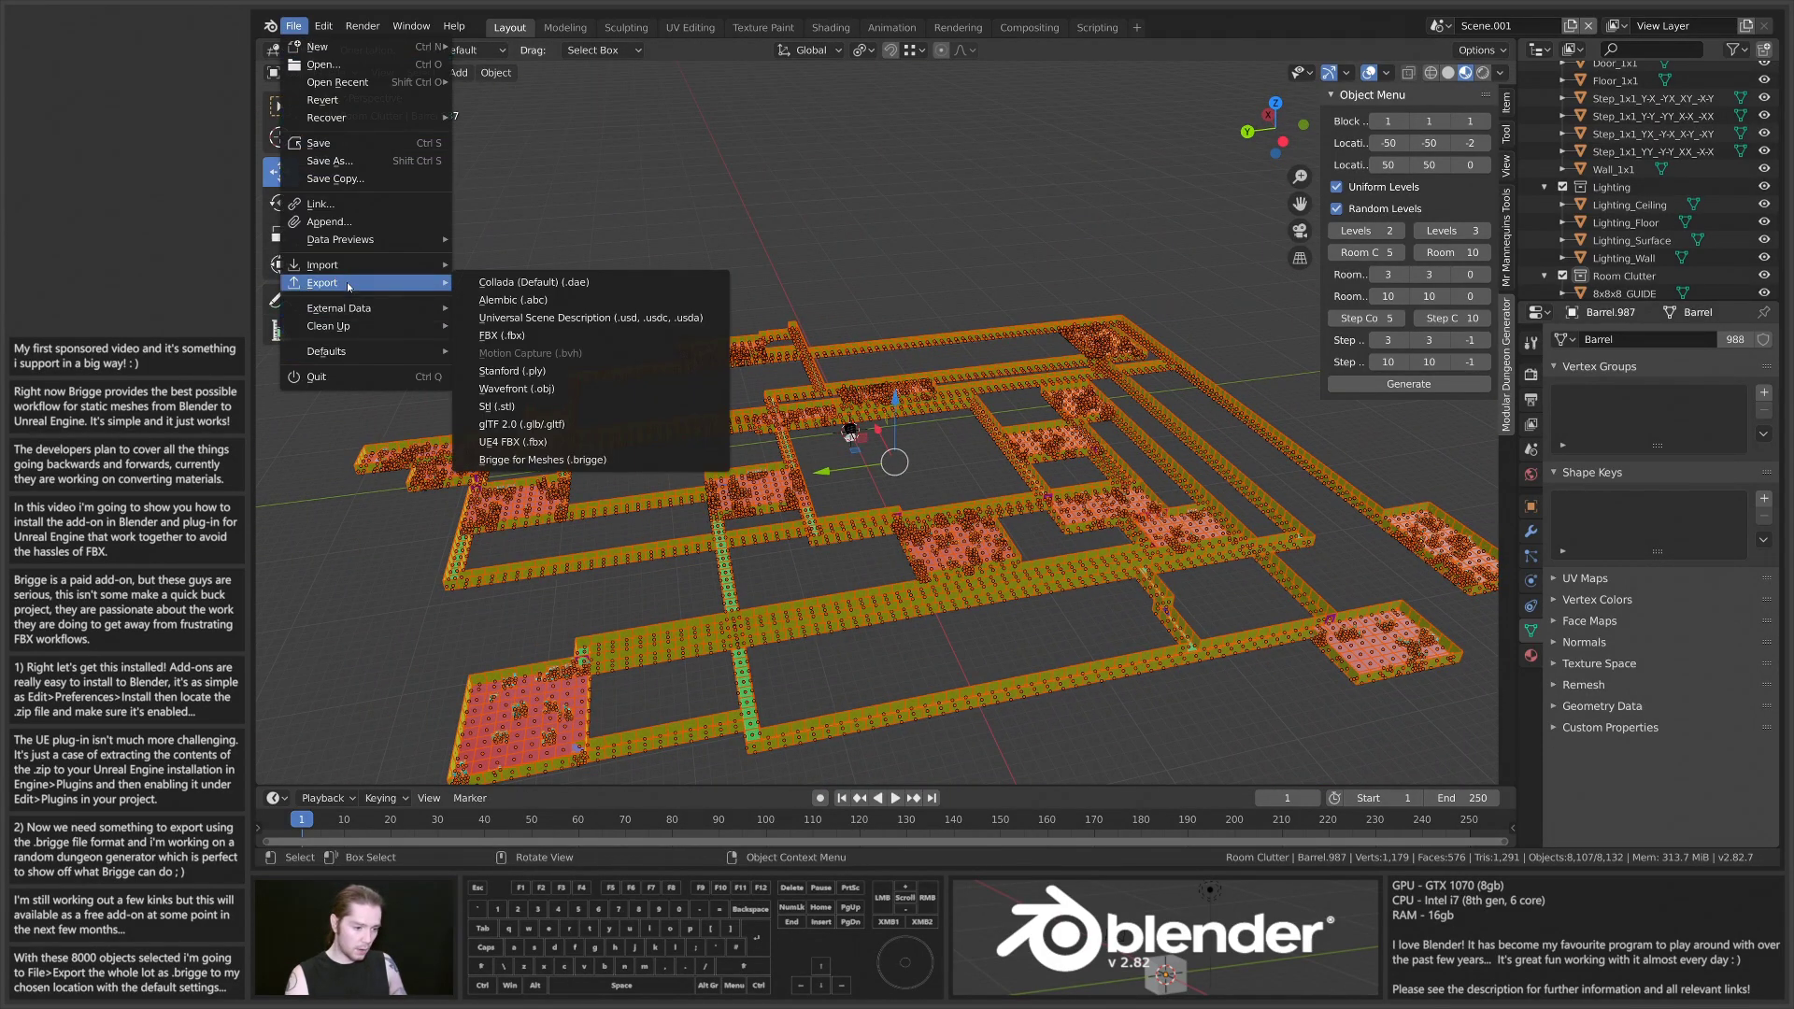
click(551, 459)
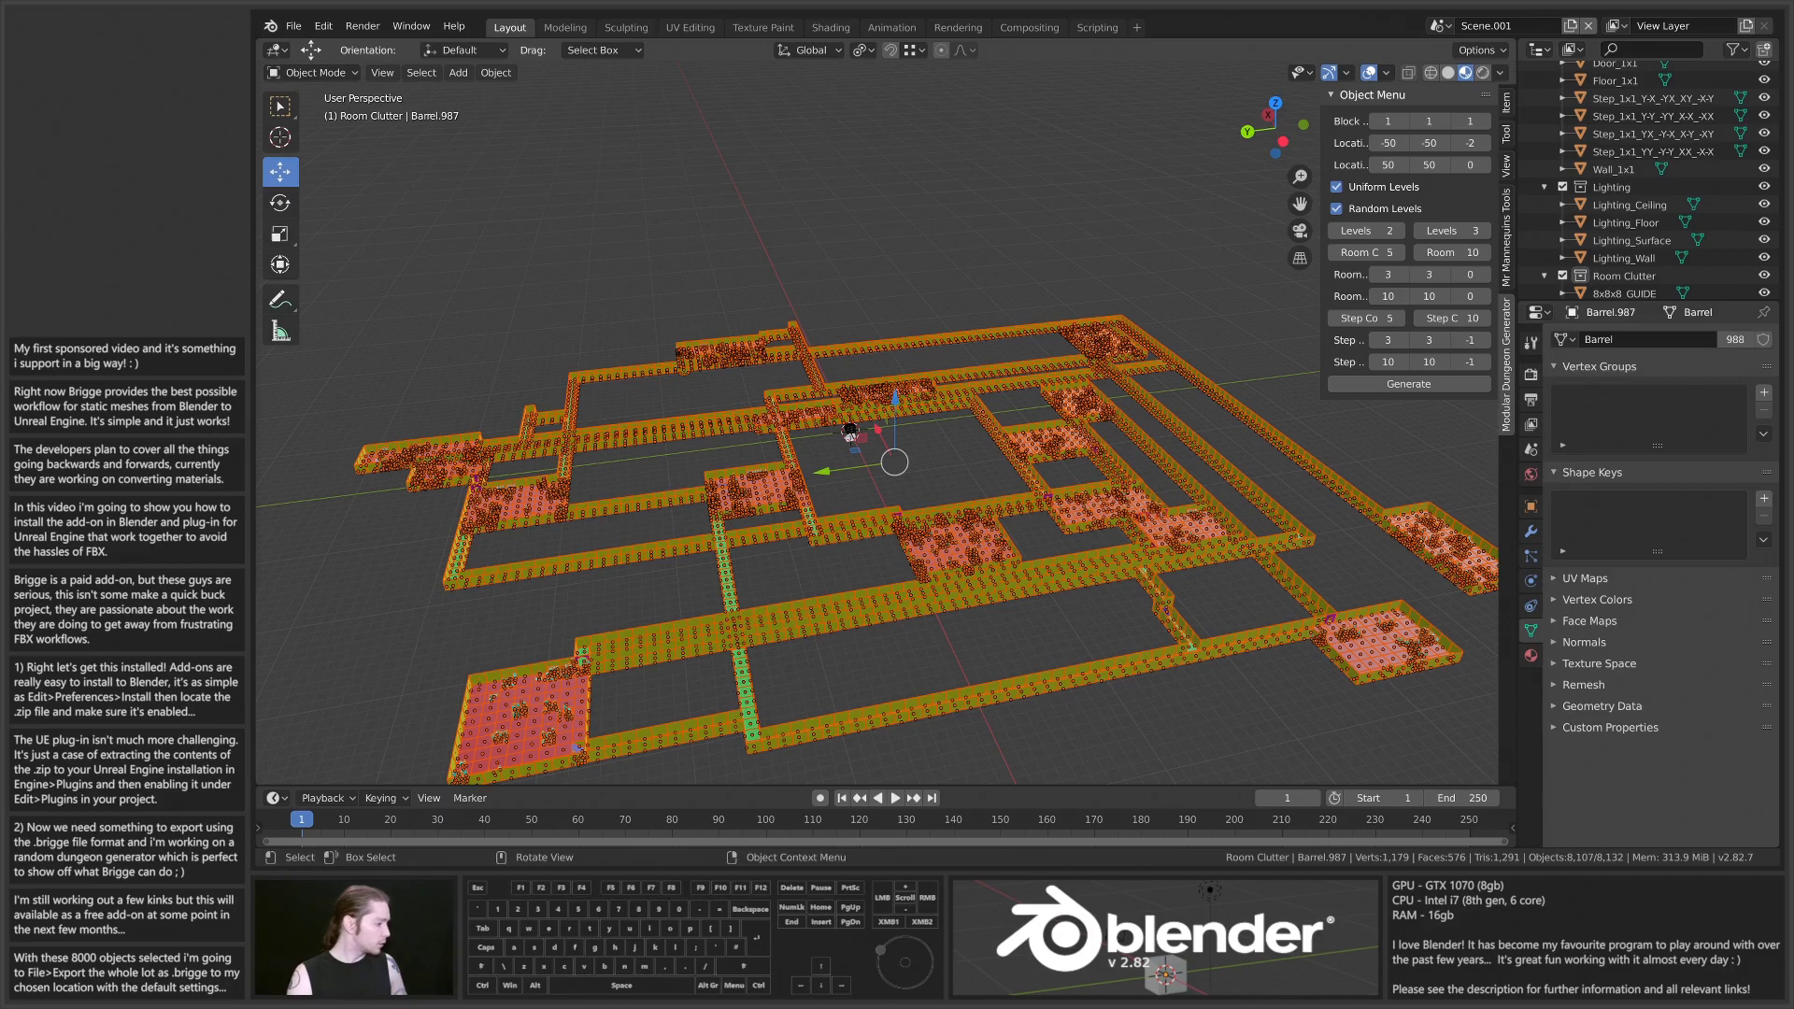
drag(257, 228, 775, 11)
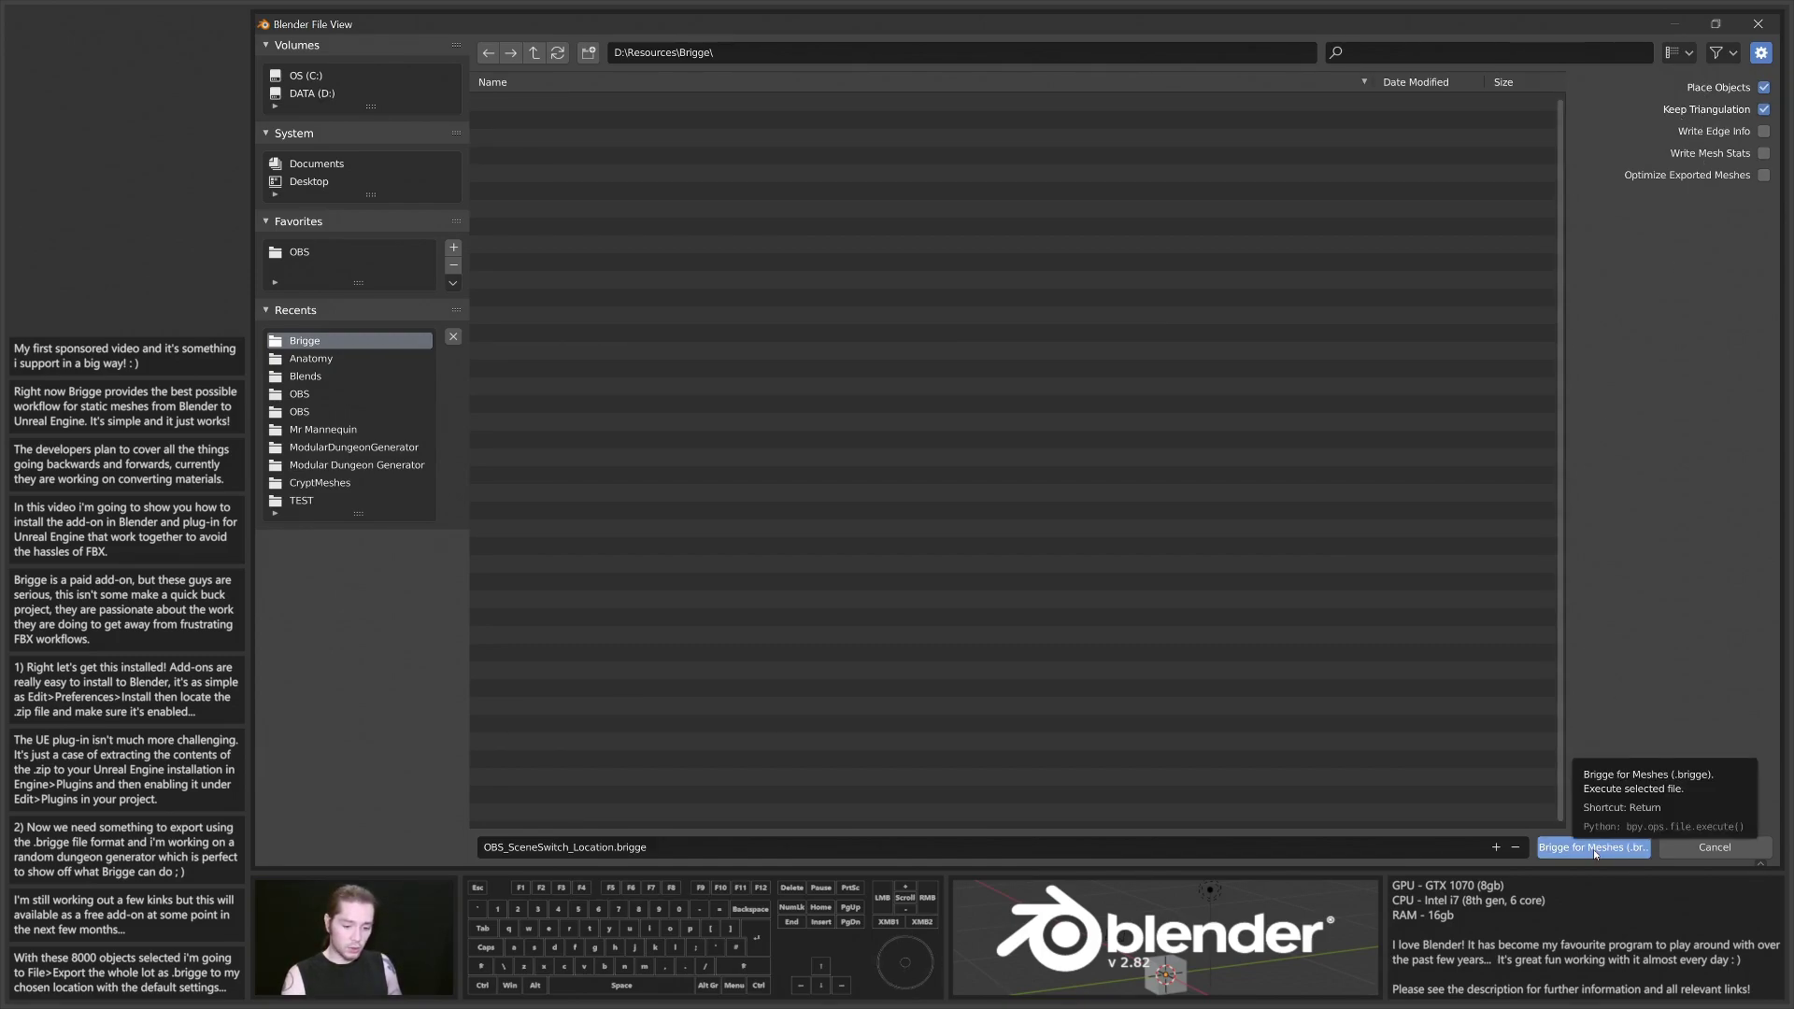
click(600, 846)
drag(614, 848, 474, 833)
text(Brigge)
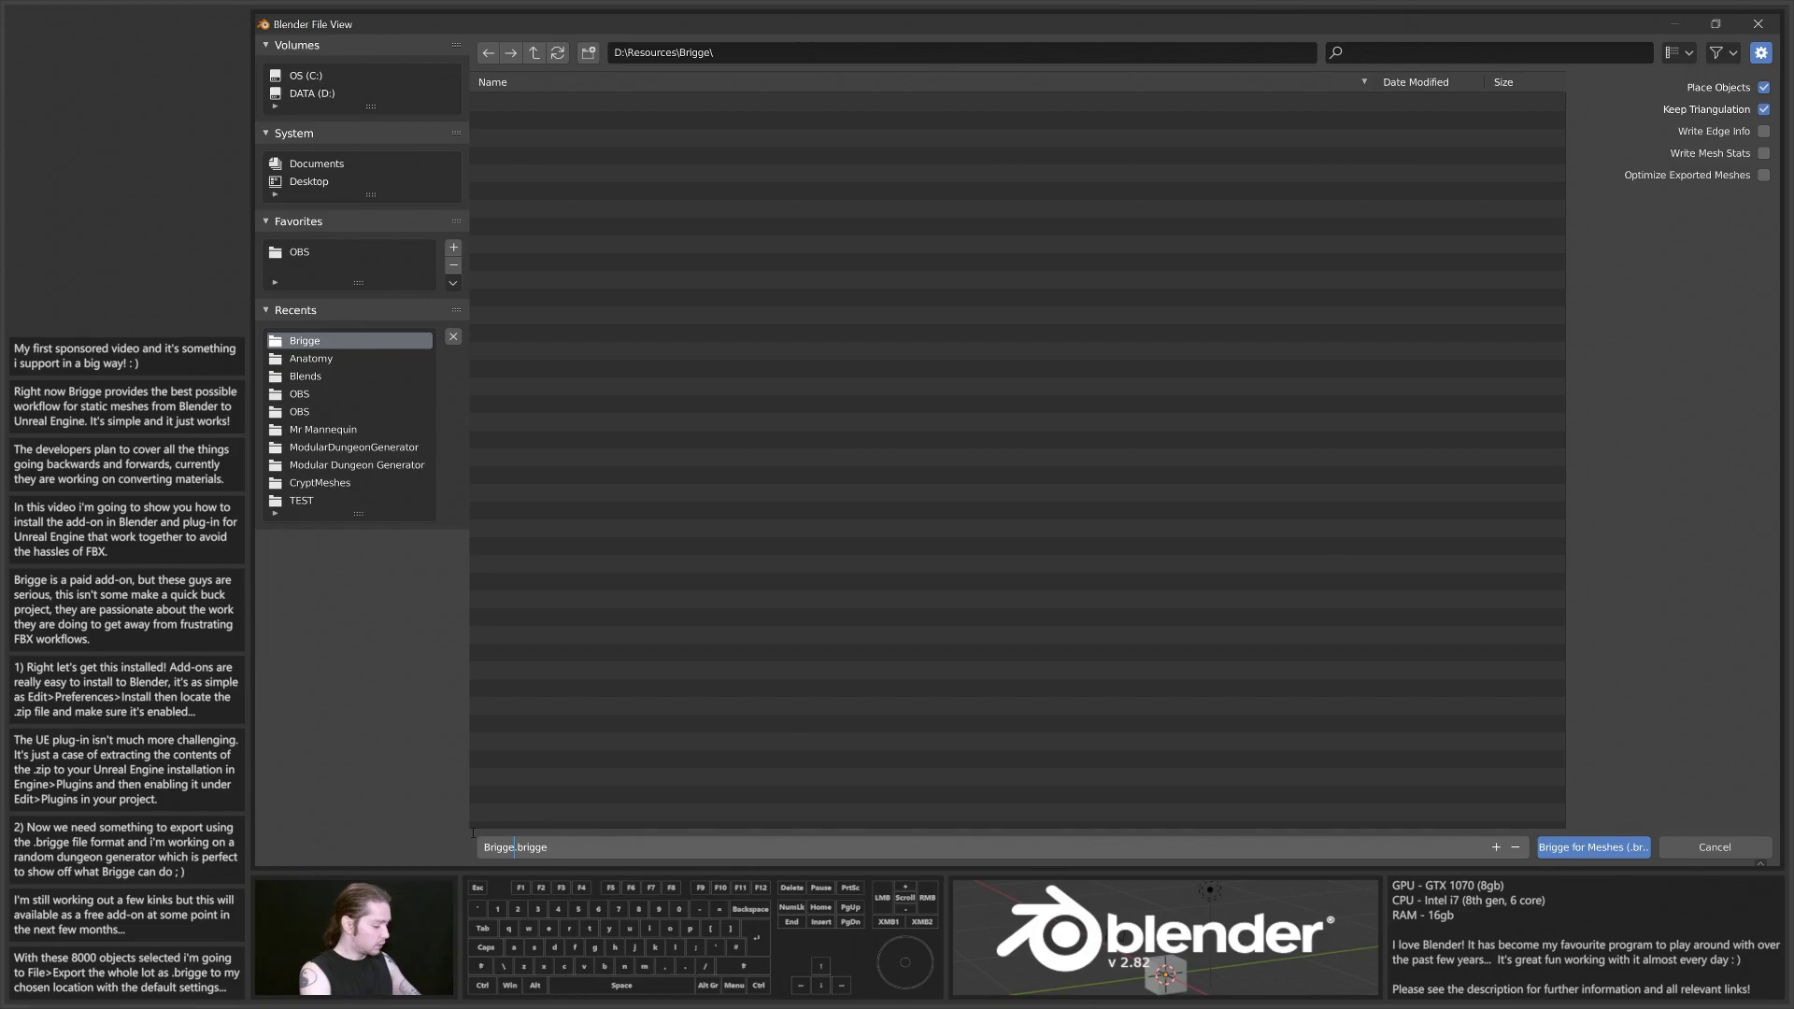
text(_TEST)
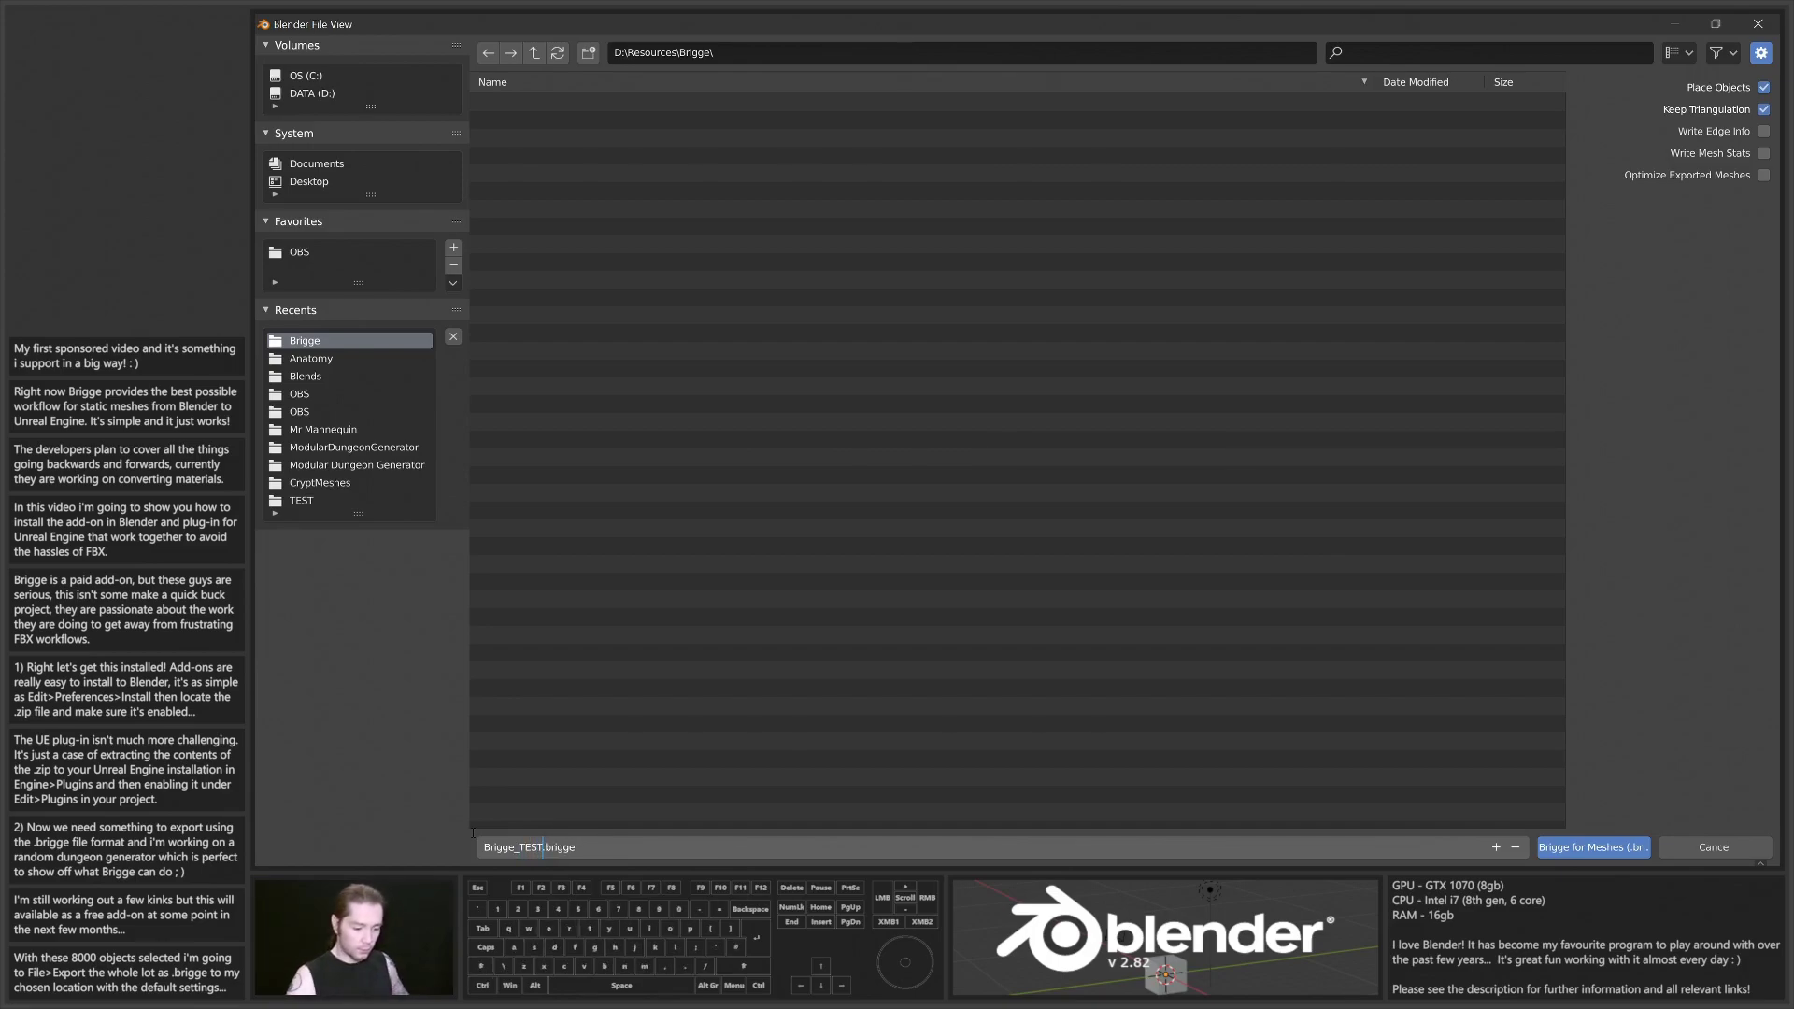
click(1605, 848)
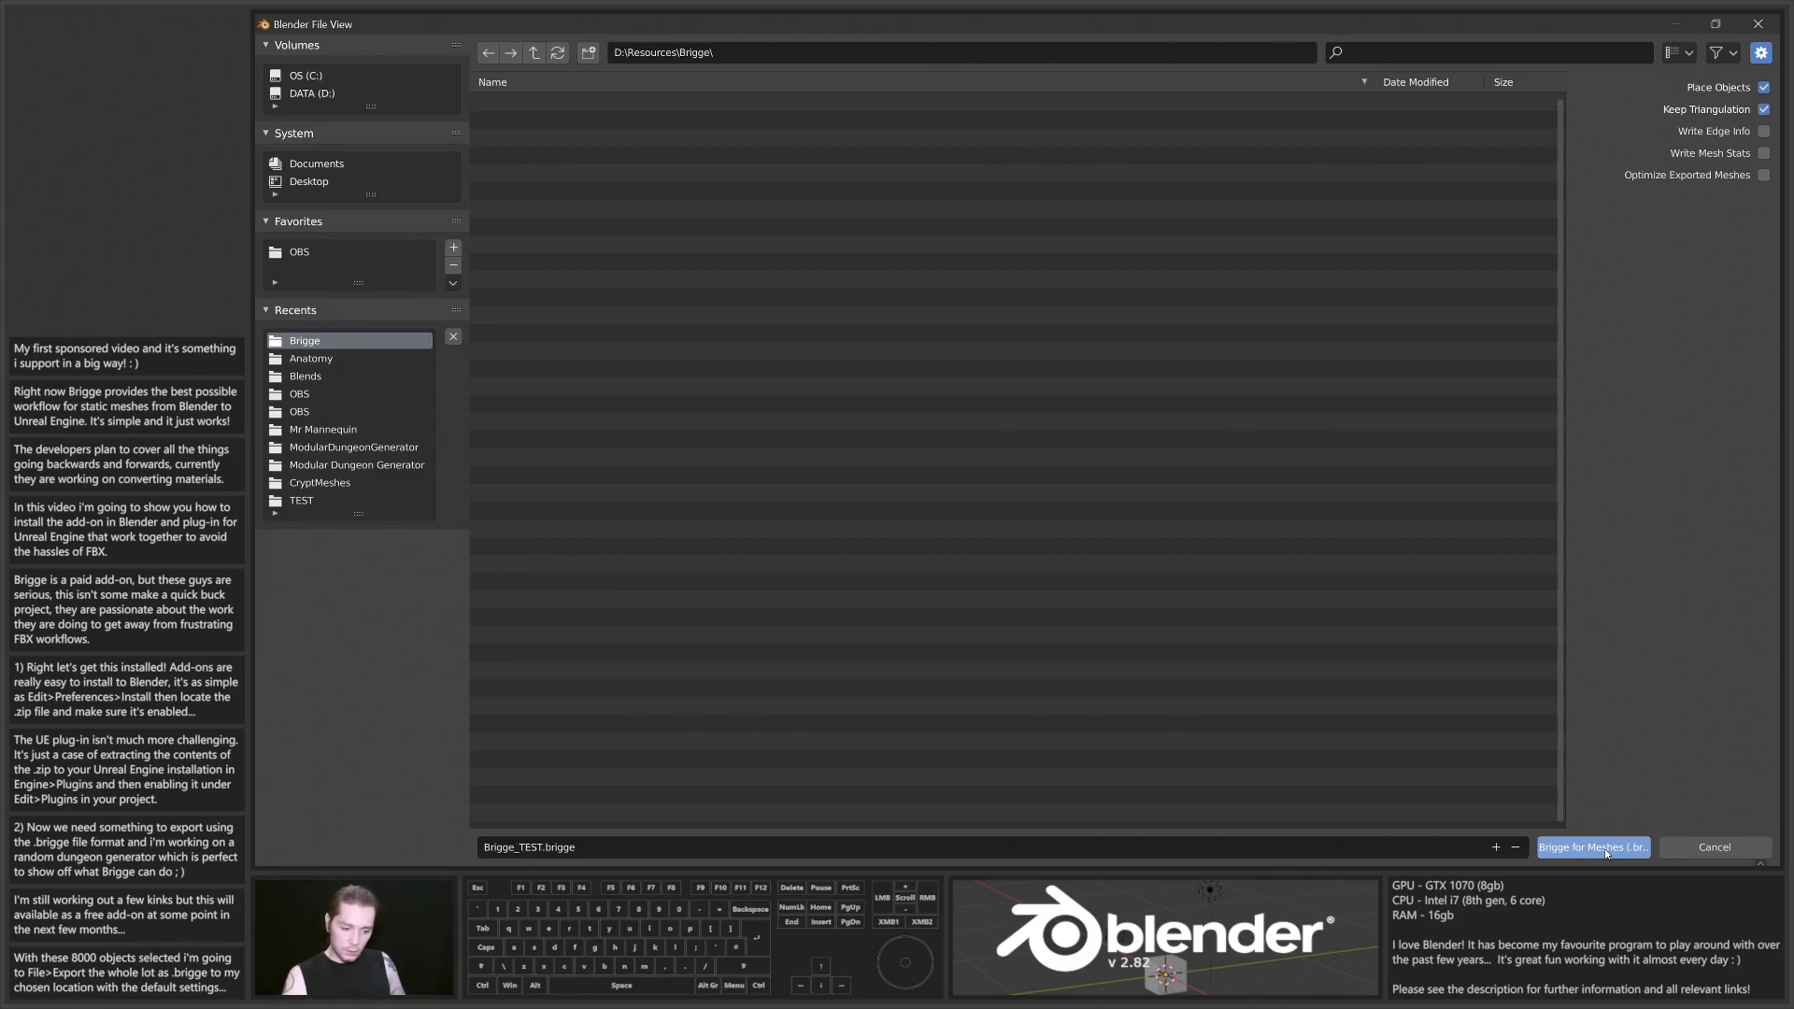
click(1605, 848)
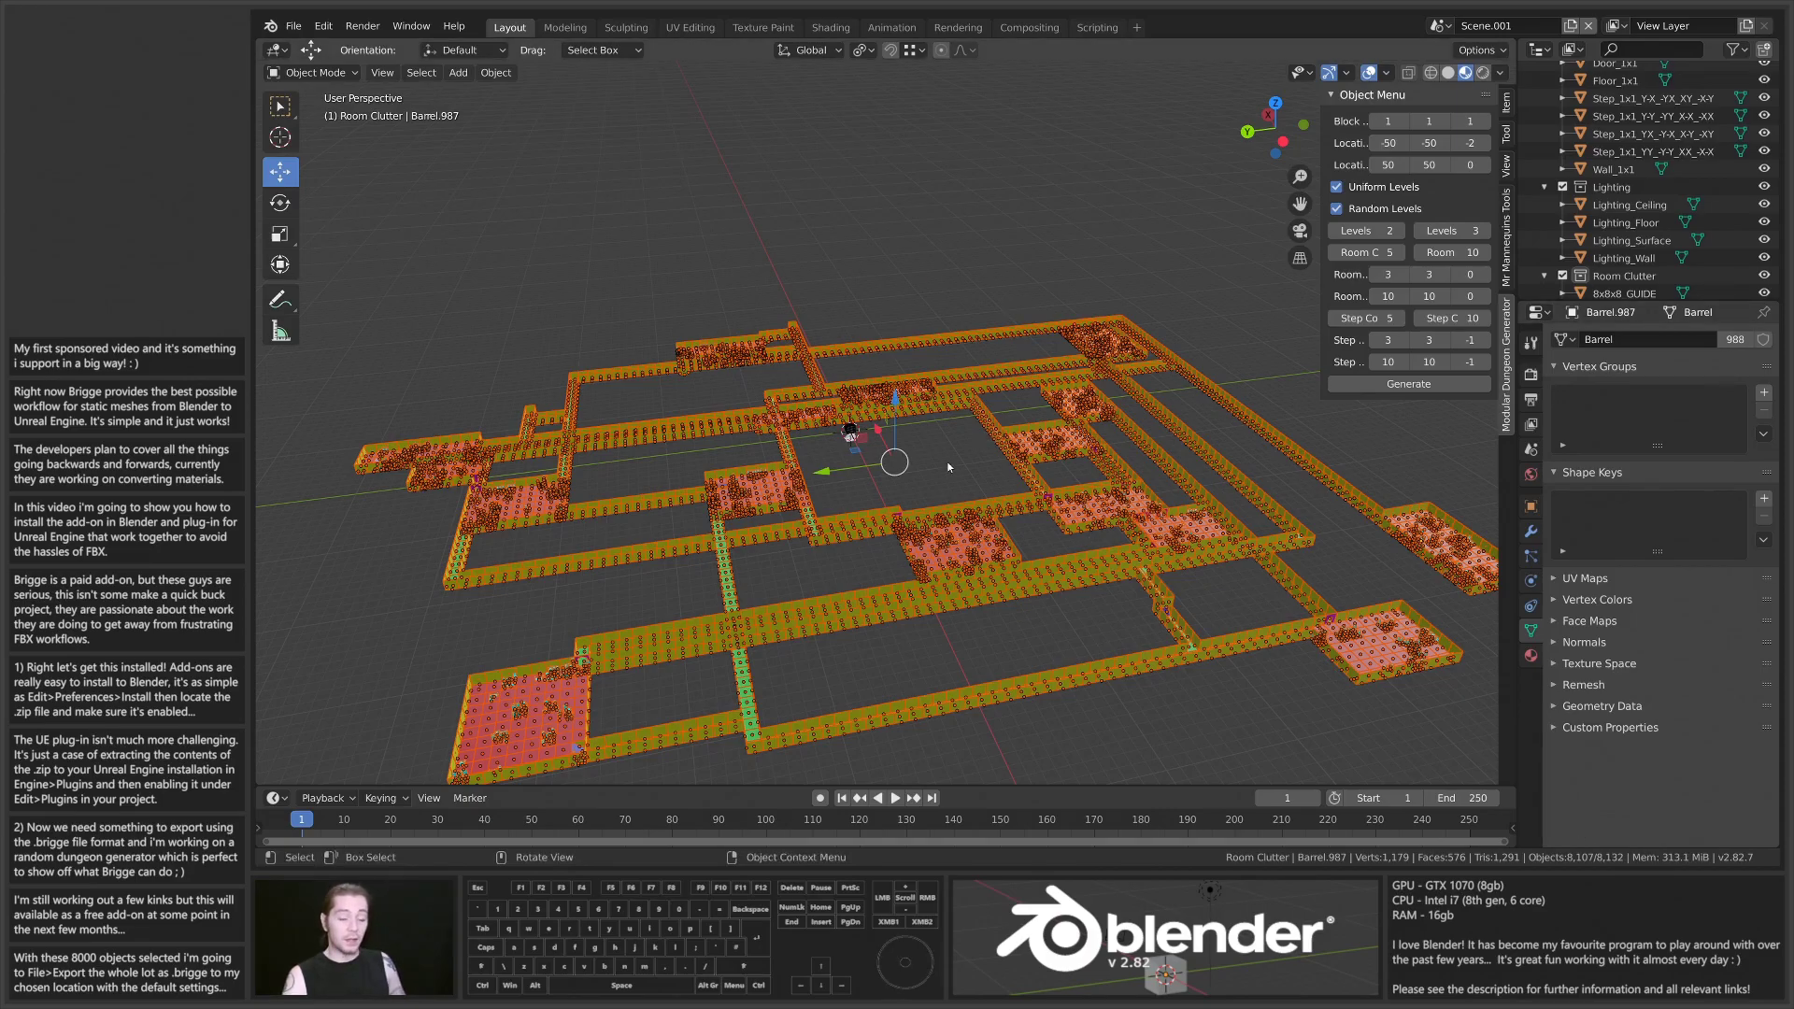
mouse_move(977, 469)
middle_down()
mouse_move(916, 452)
mouse_move(859, 482)
mouse_move(983, 452)
middle_up()
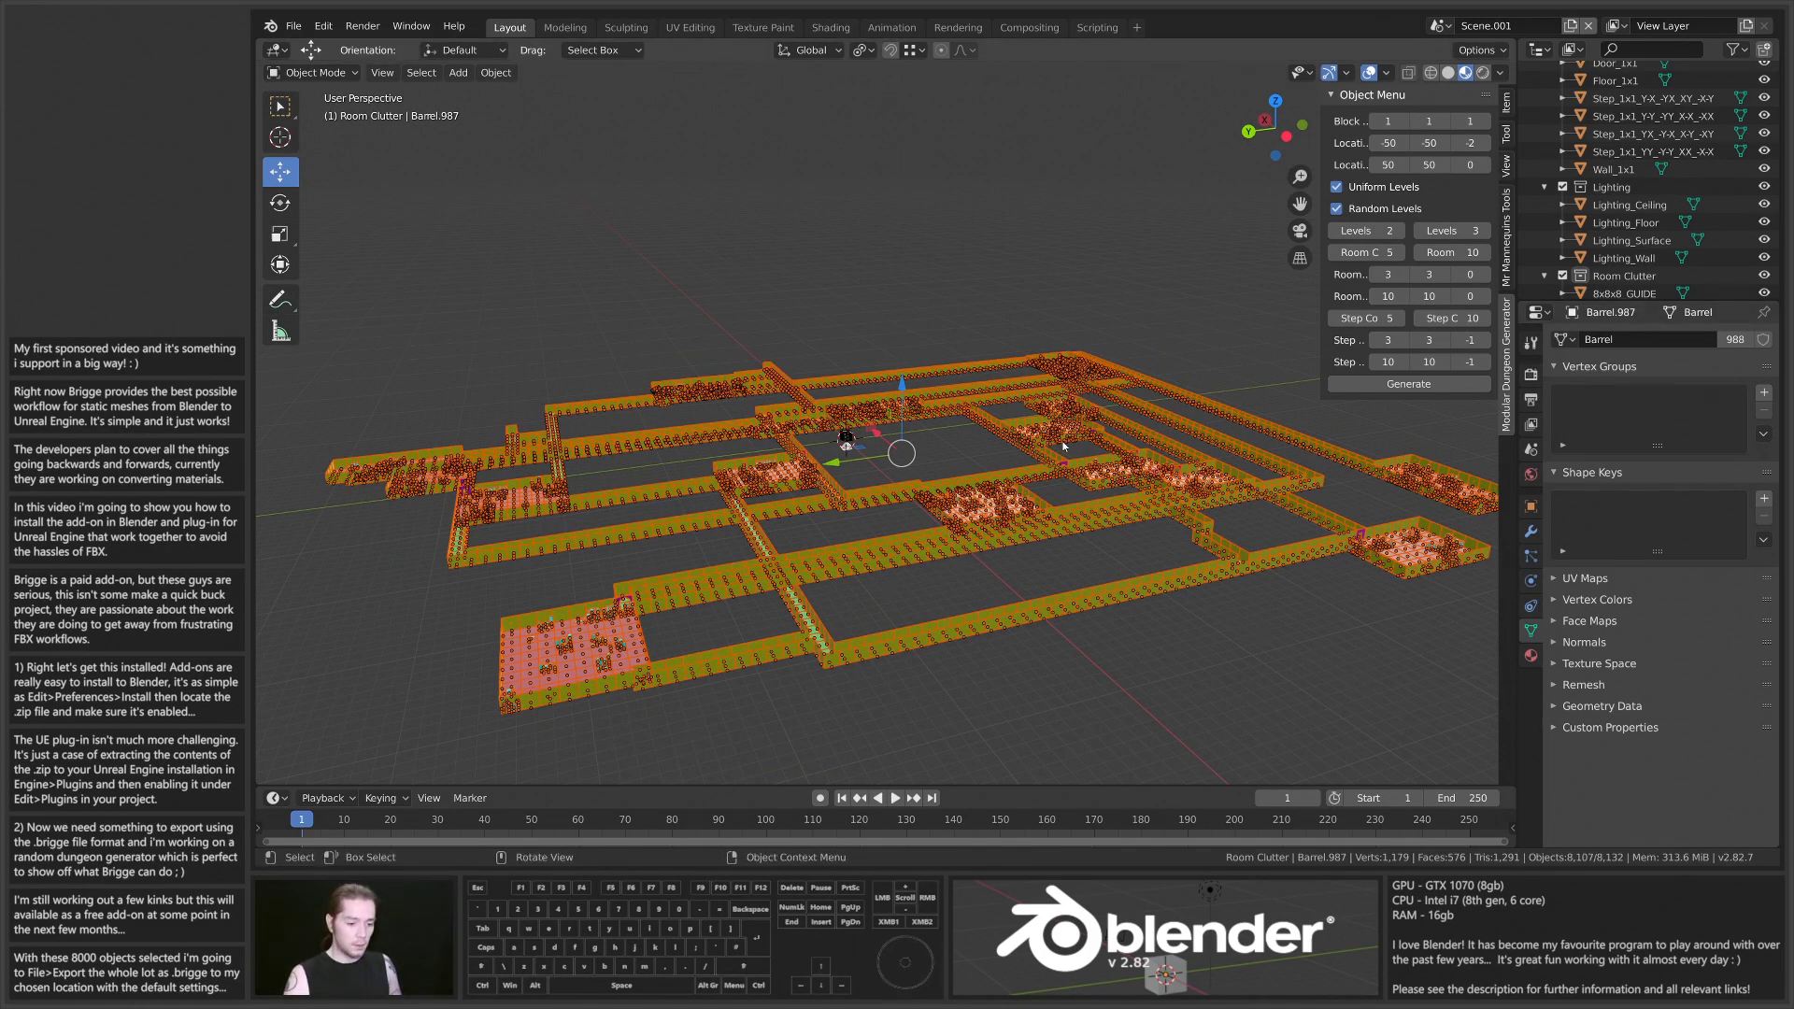
middle_drag(932, 431, 983, 490)
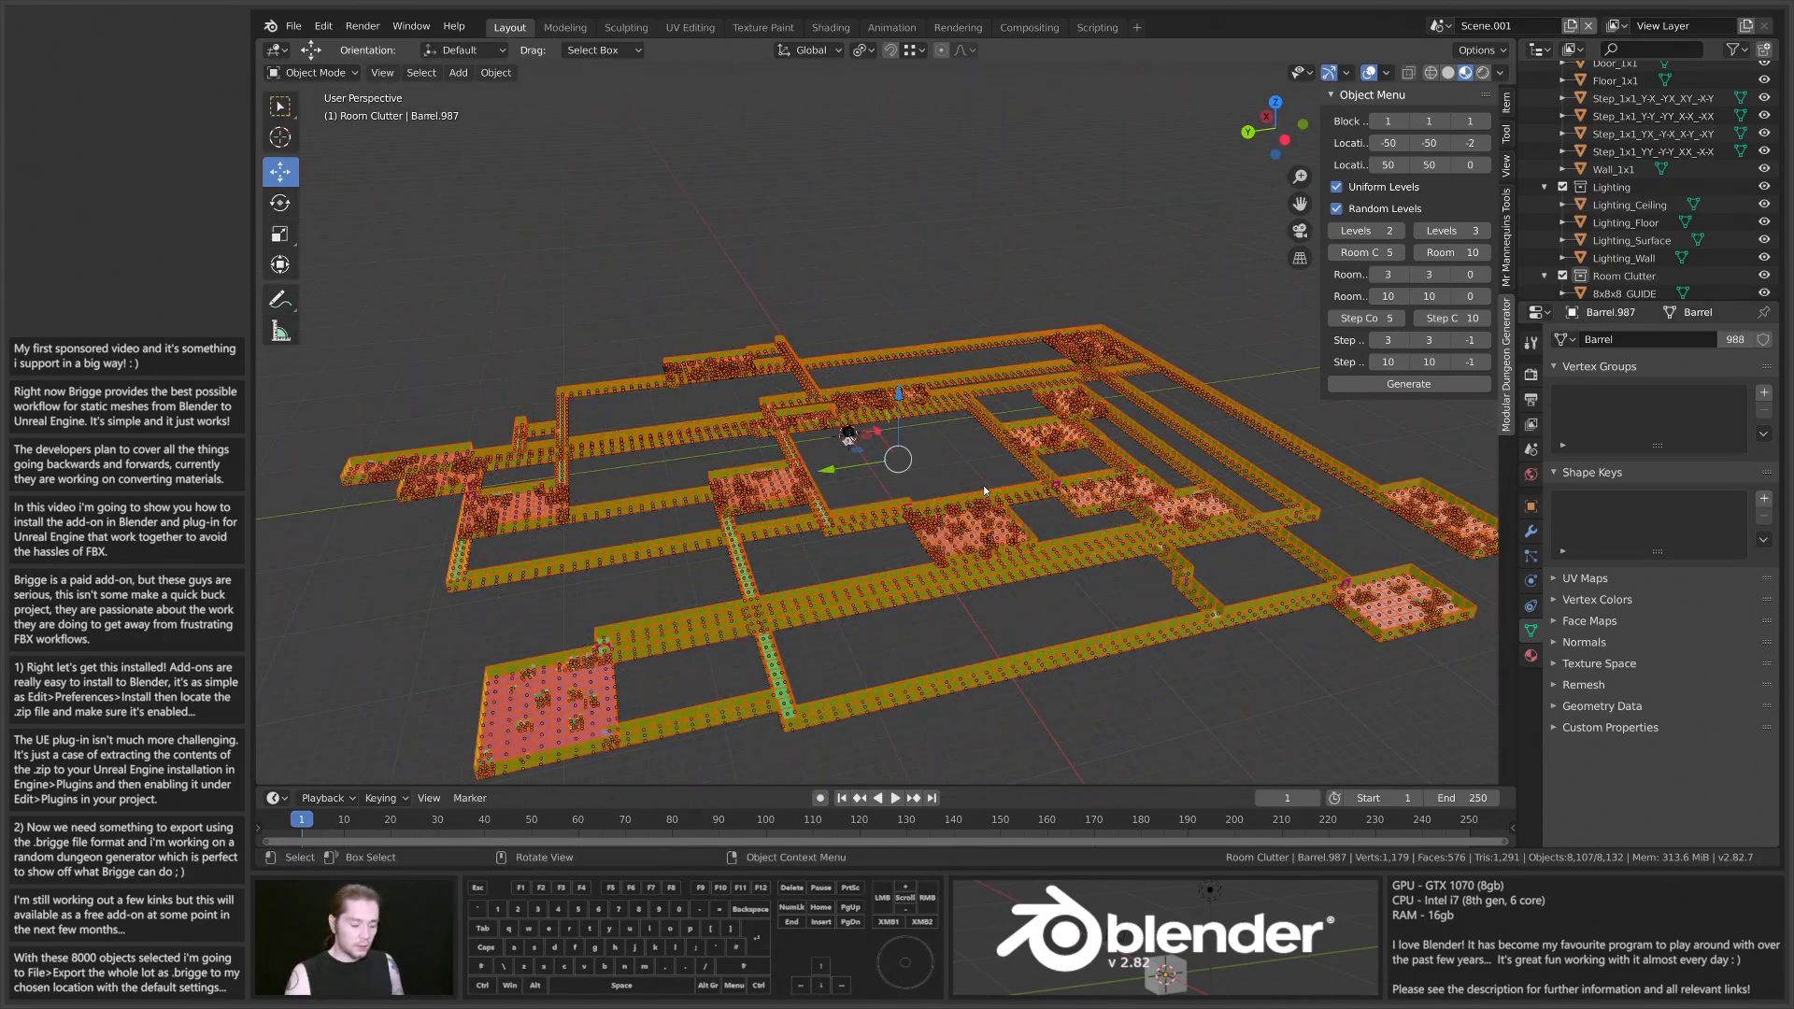
middle_drag(718, 538, 995, 452)
scroll(725, 383, up, 4)
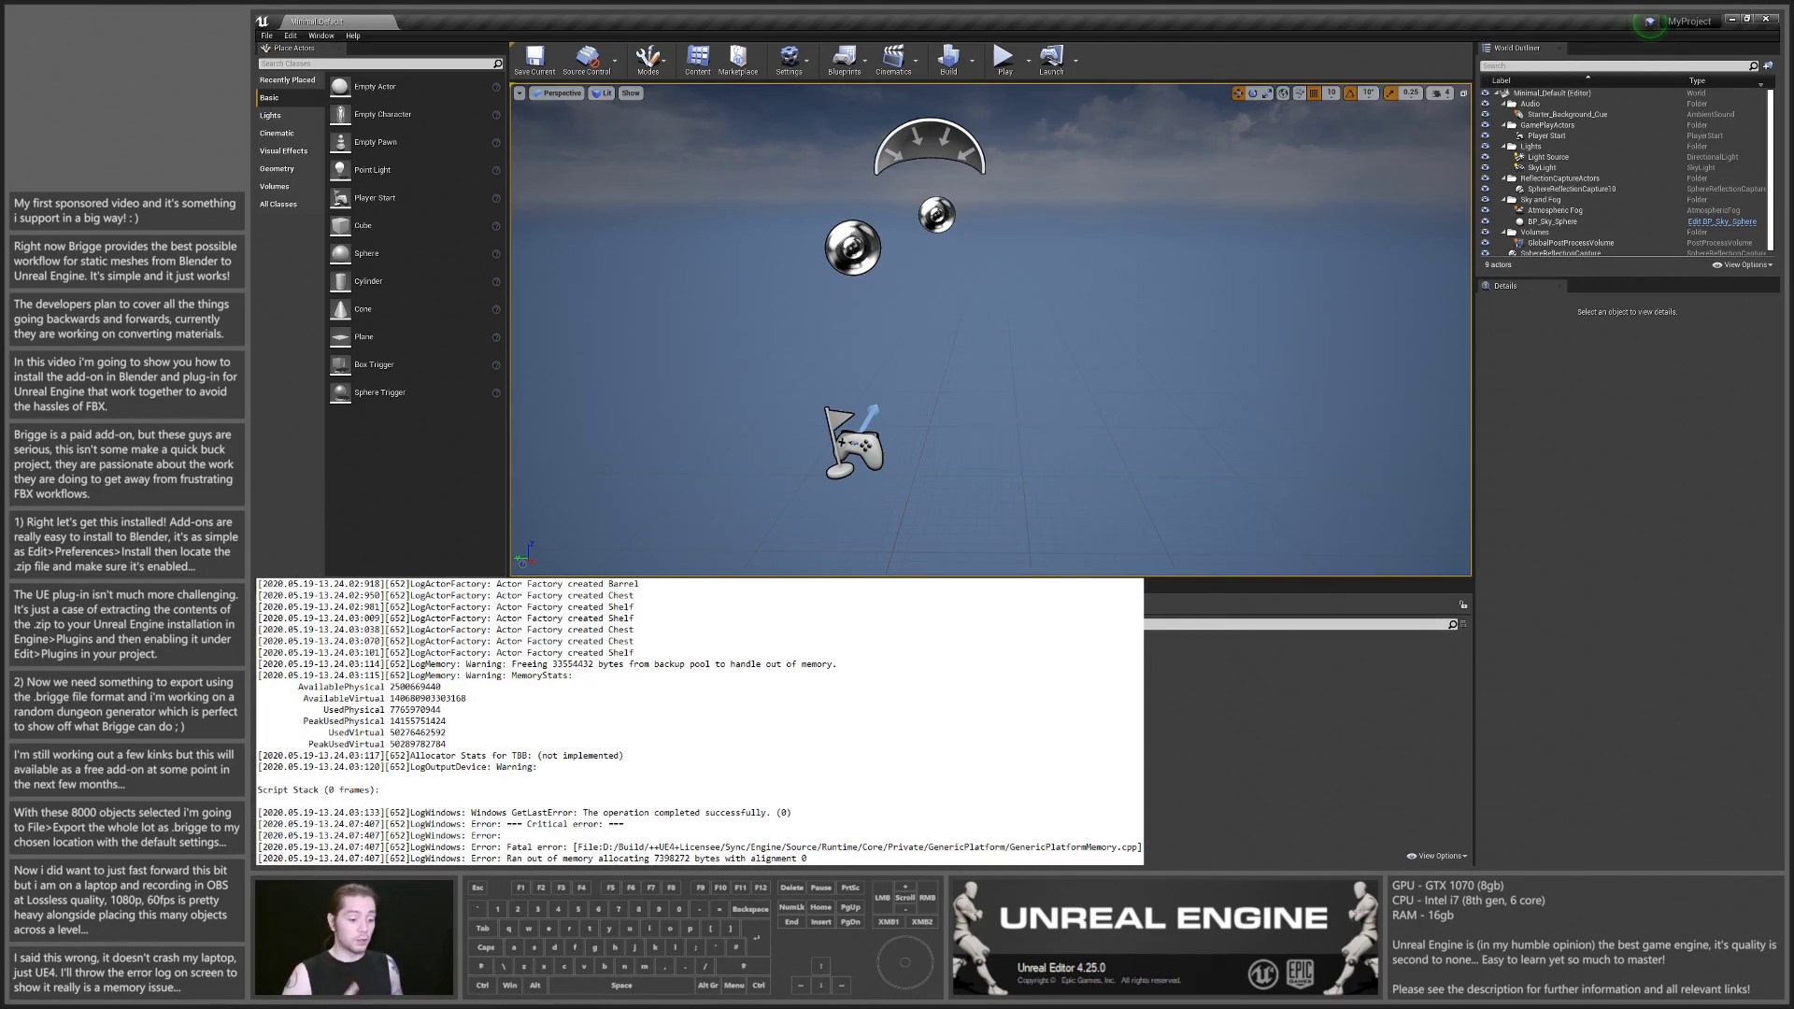
Step: Switch to Unreal Editor and import Brigge_TEST.brigge from the Brigge resources folder into the project's Content folder
click(266, 36)
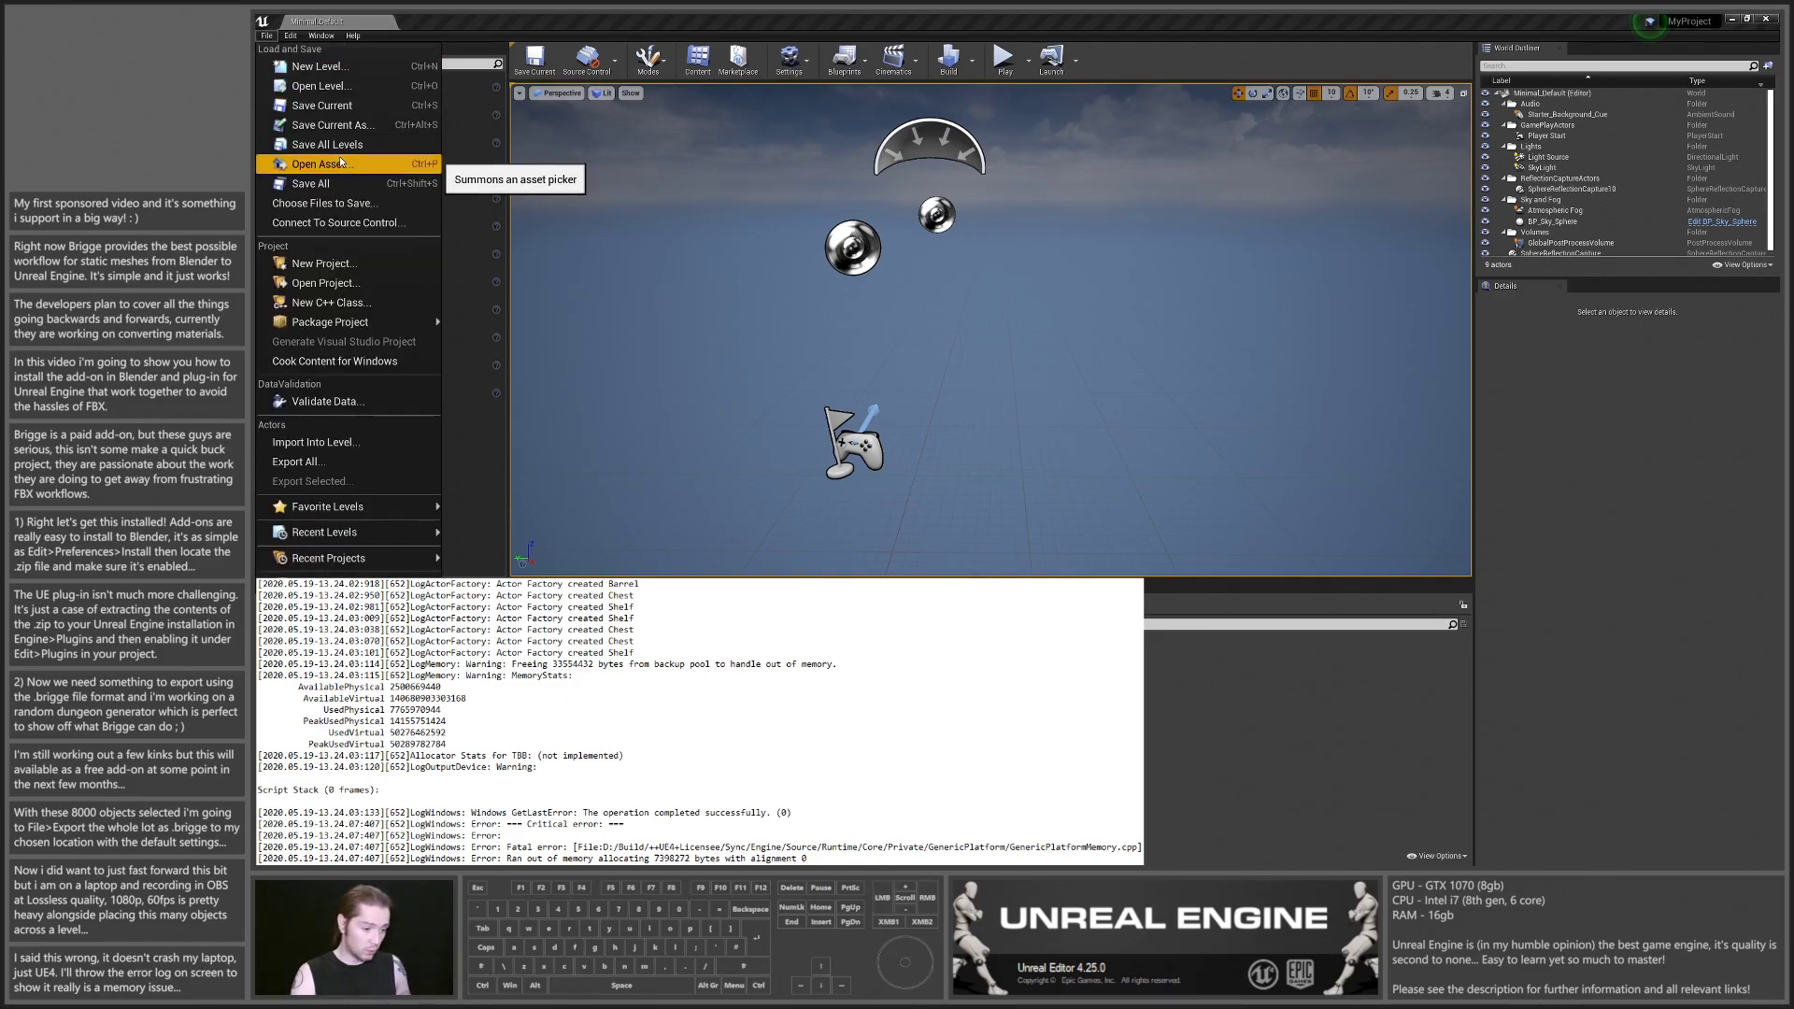
click(728, 692)
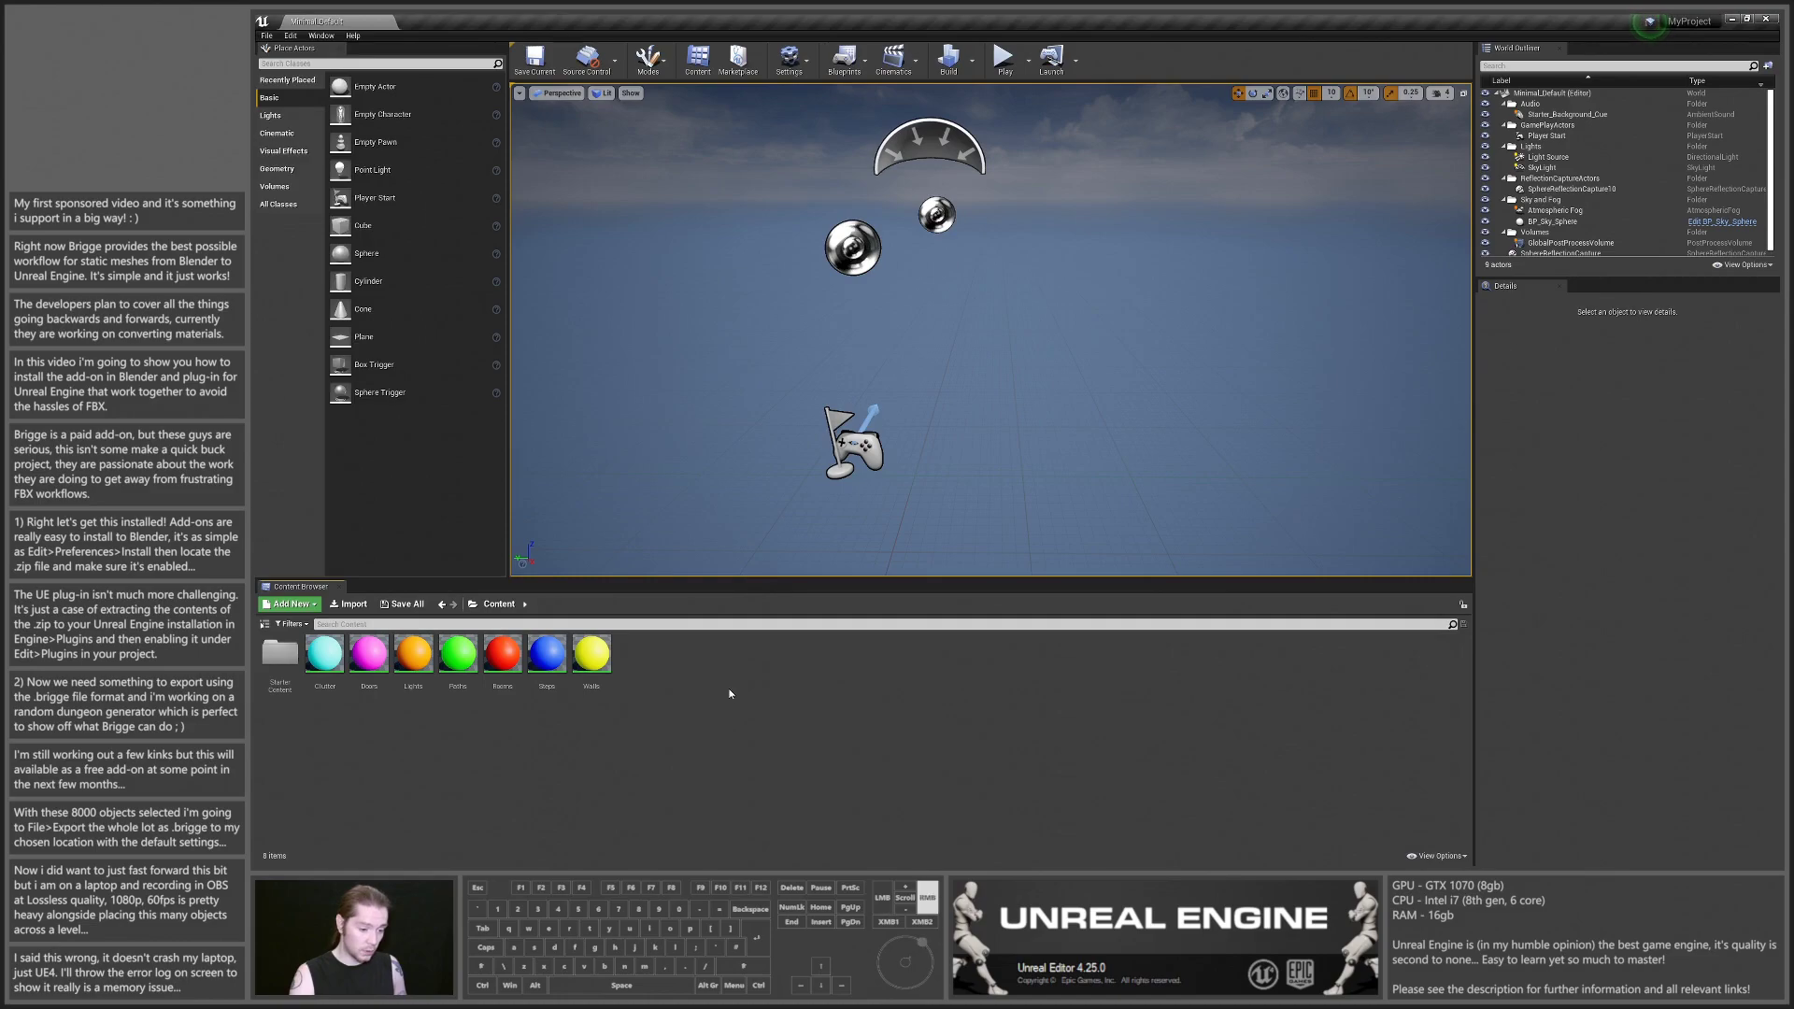
right_click(729, 692)
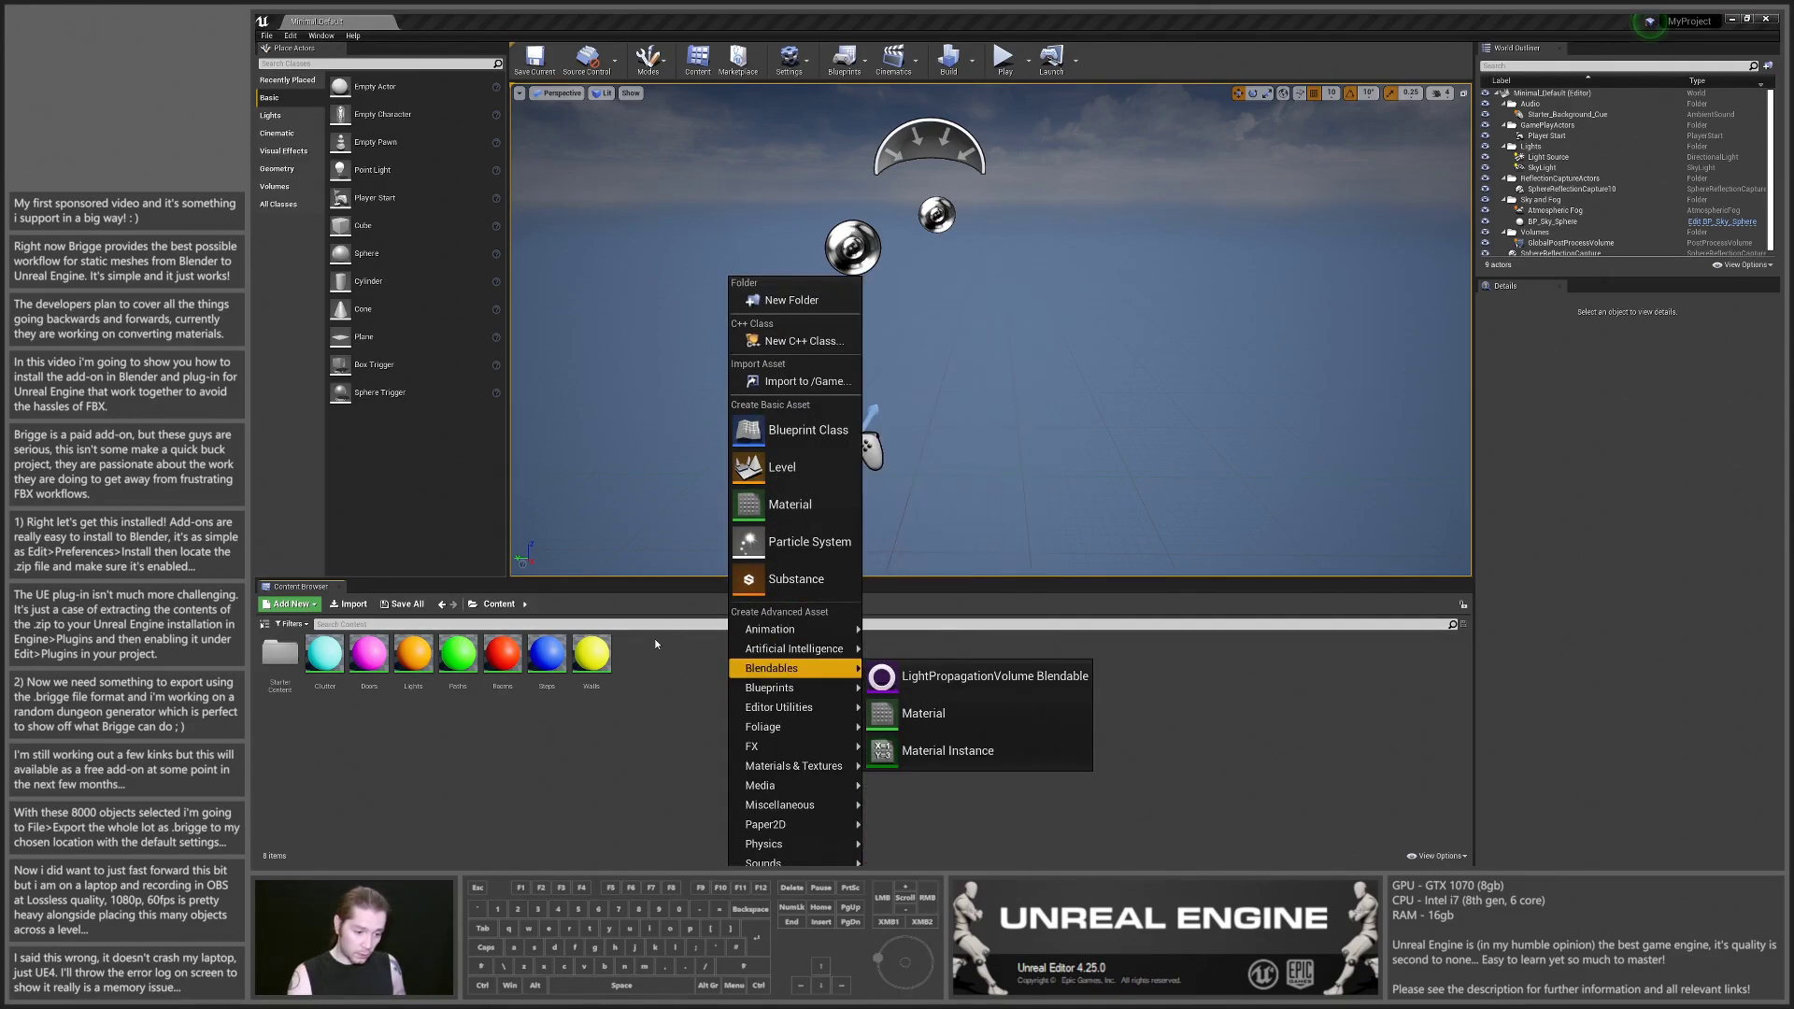
click(790, 381)
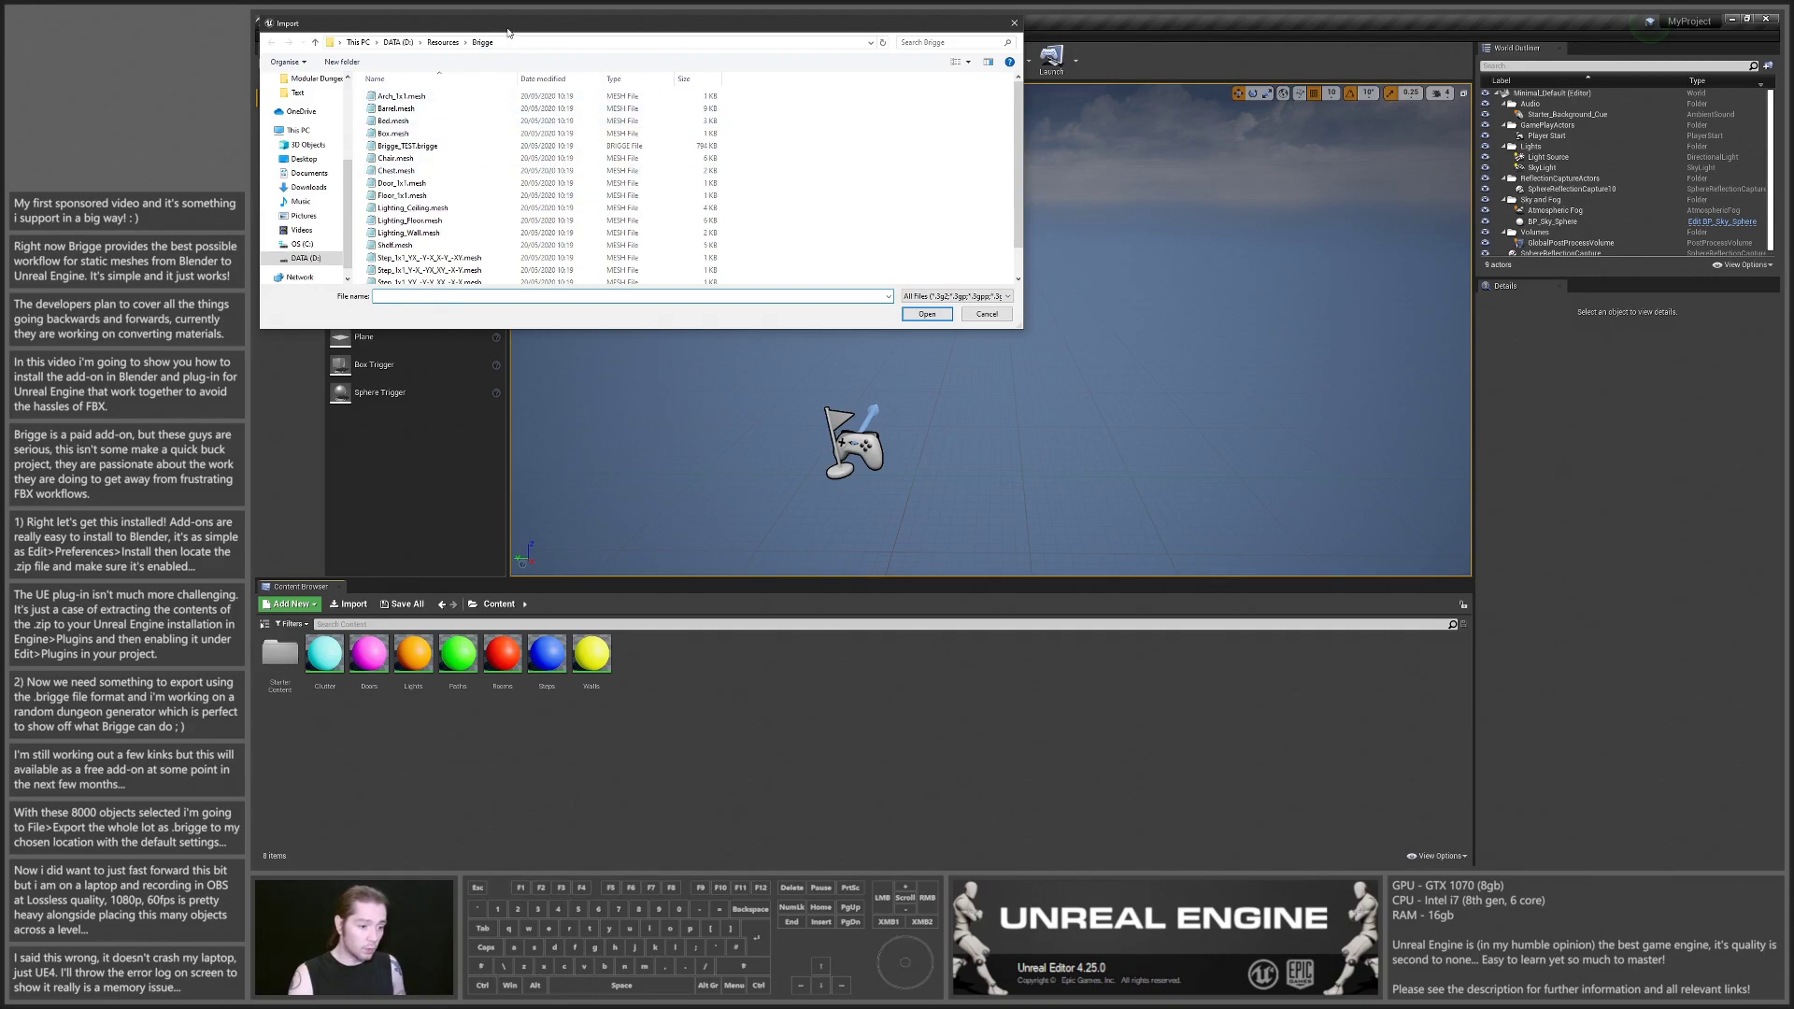
click(525, 231)
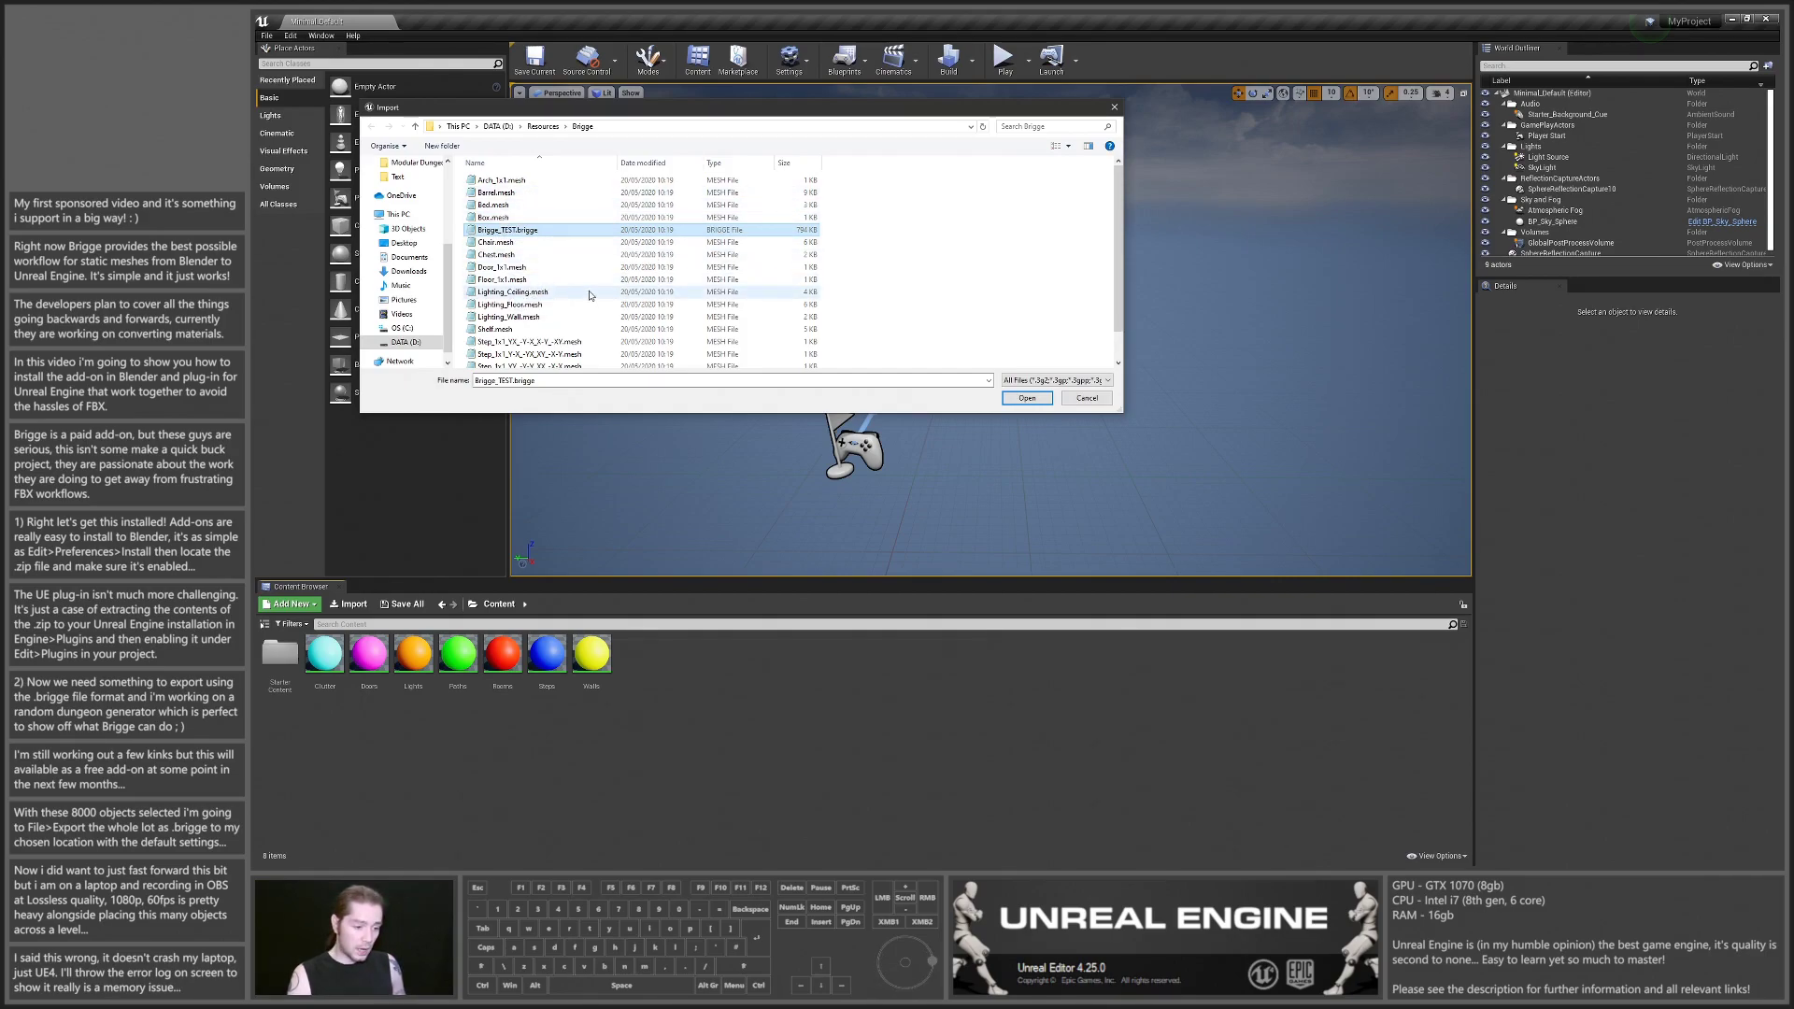
scroll(561, 280, down, 1)
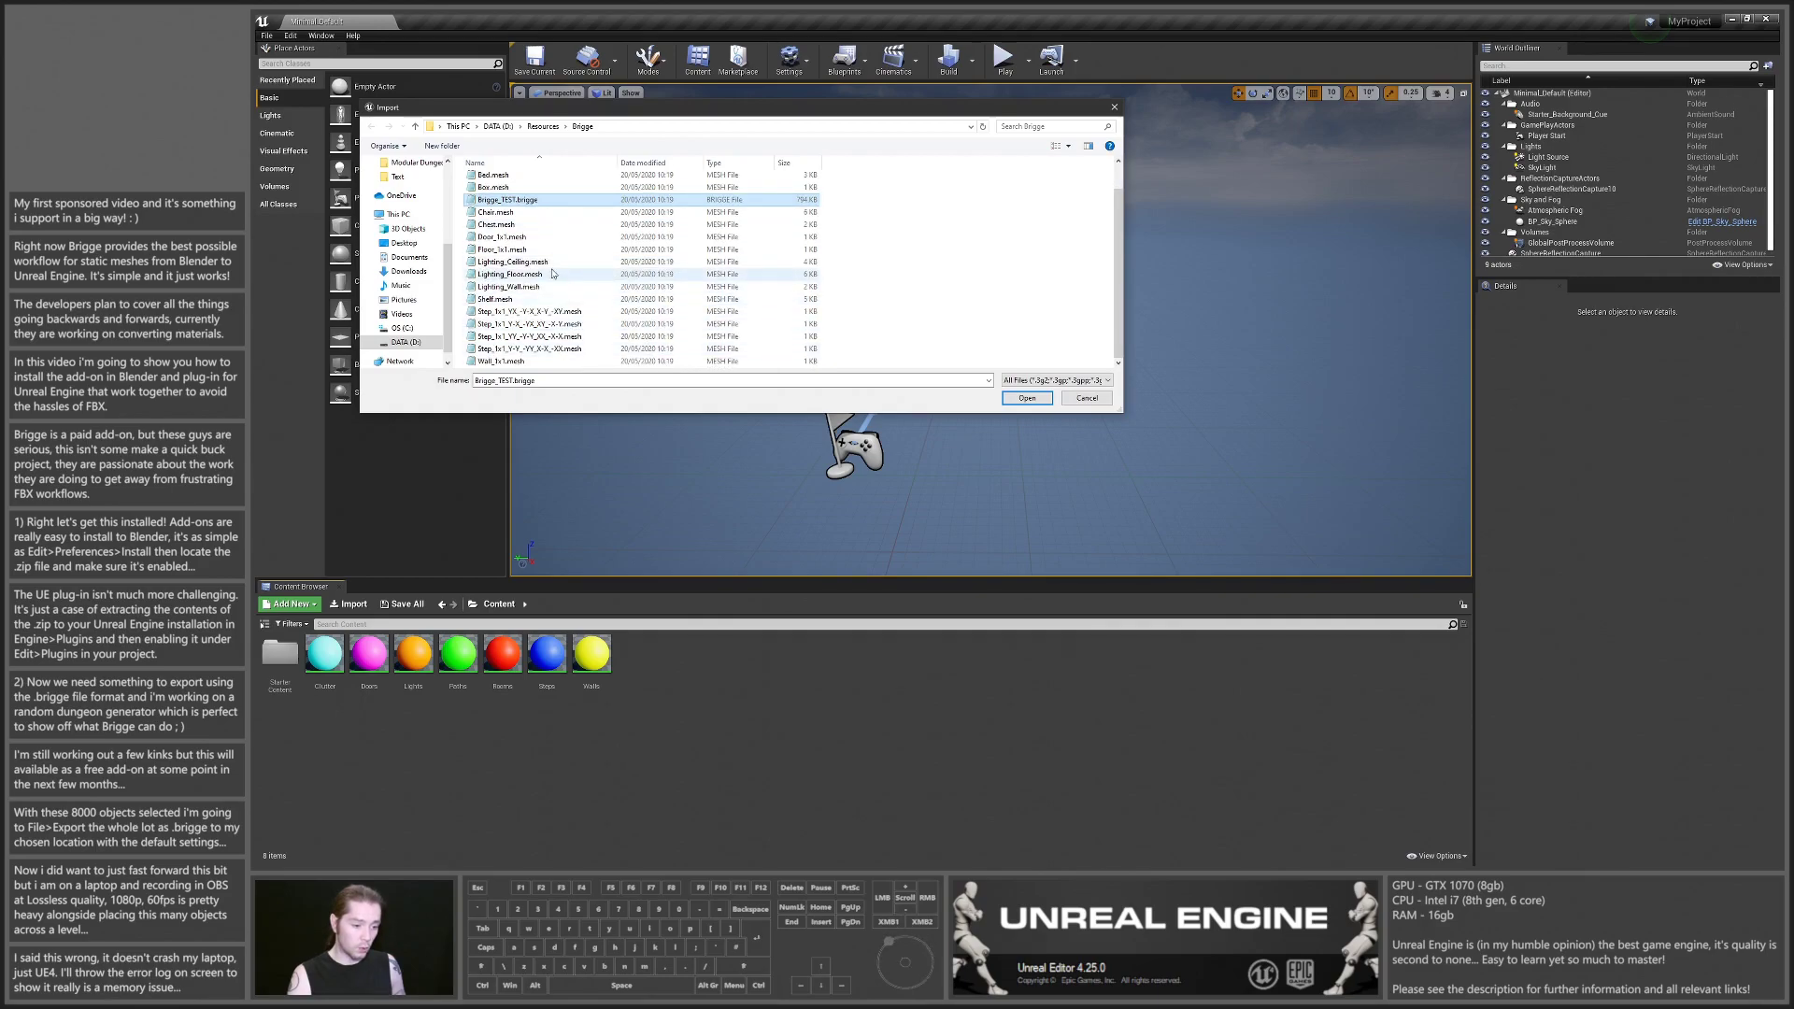
scroll(565, 334, up, 1)
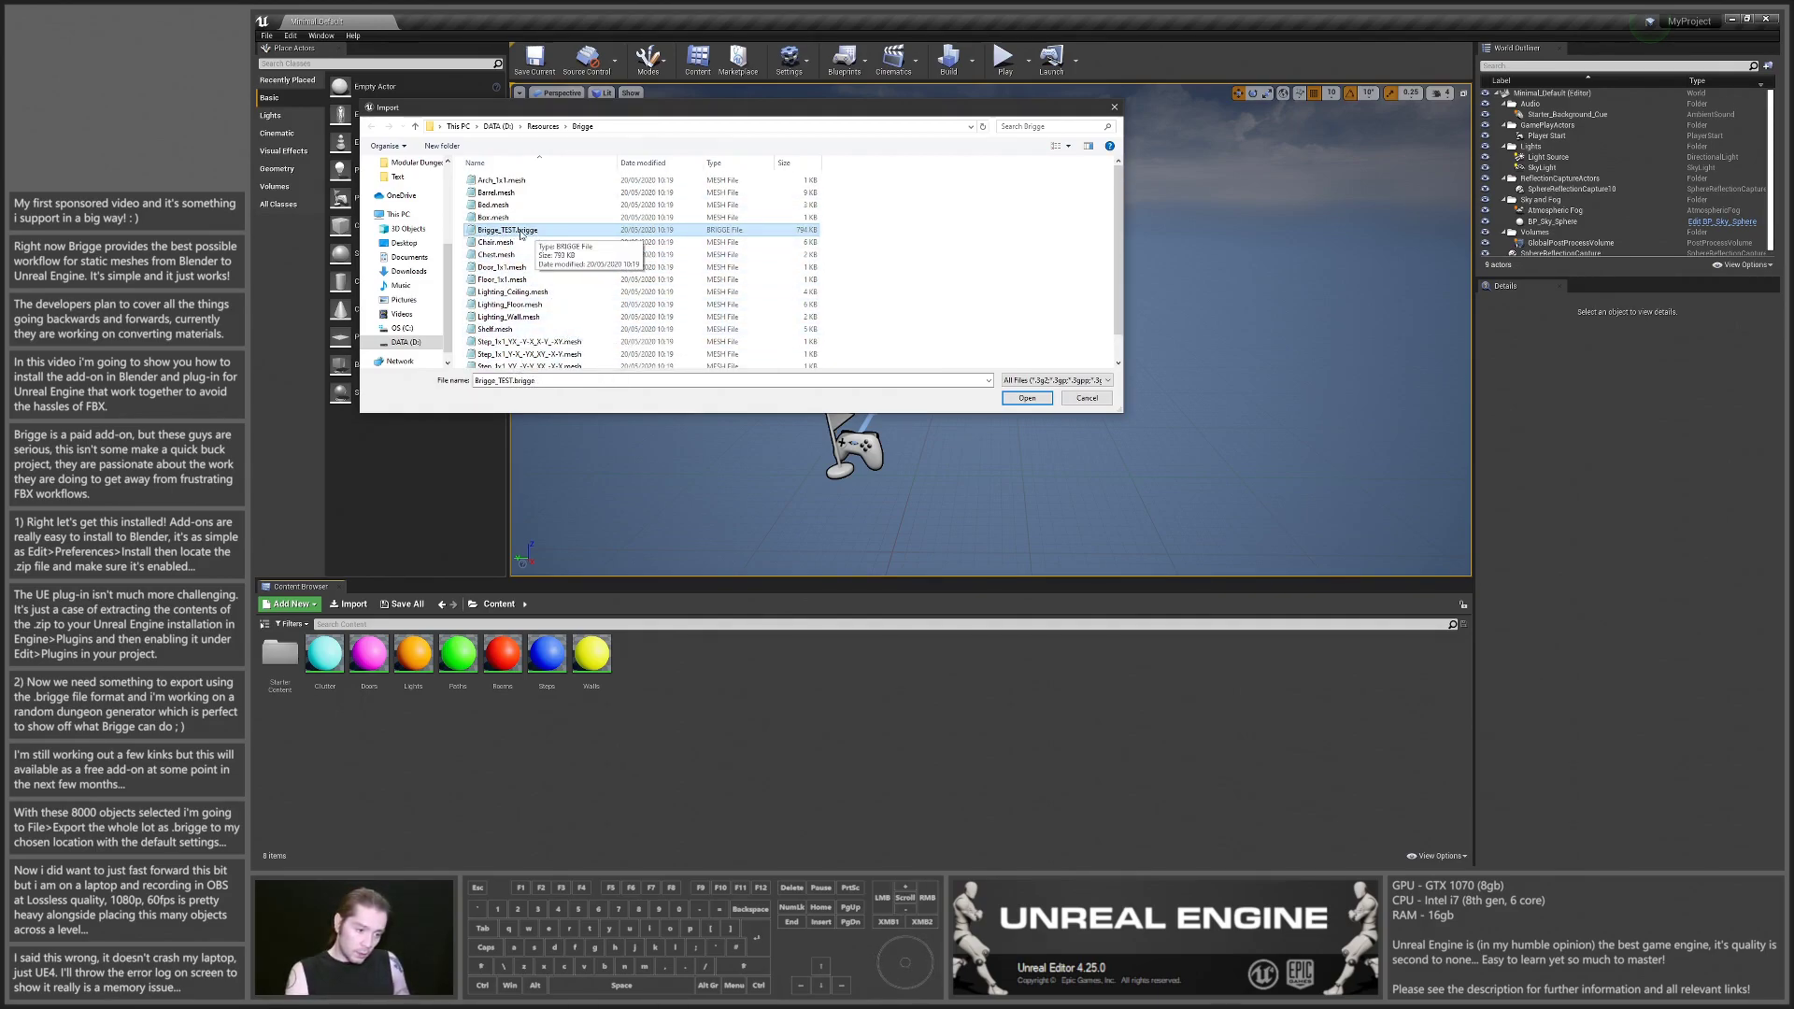
click(1027, 399)
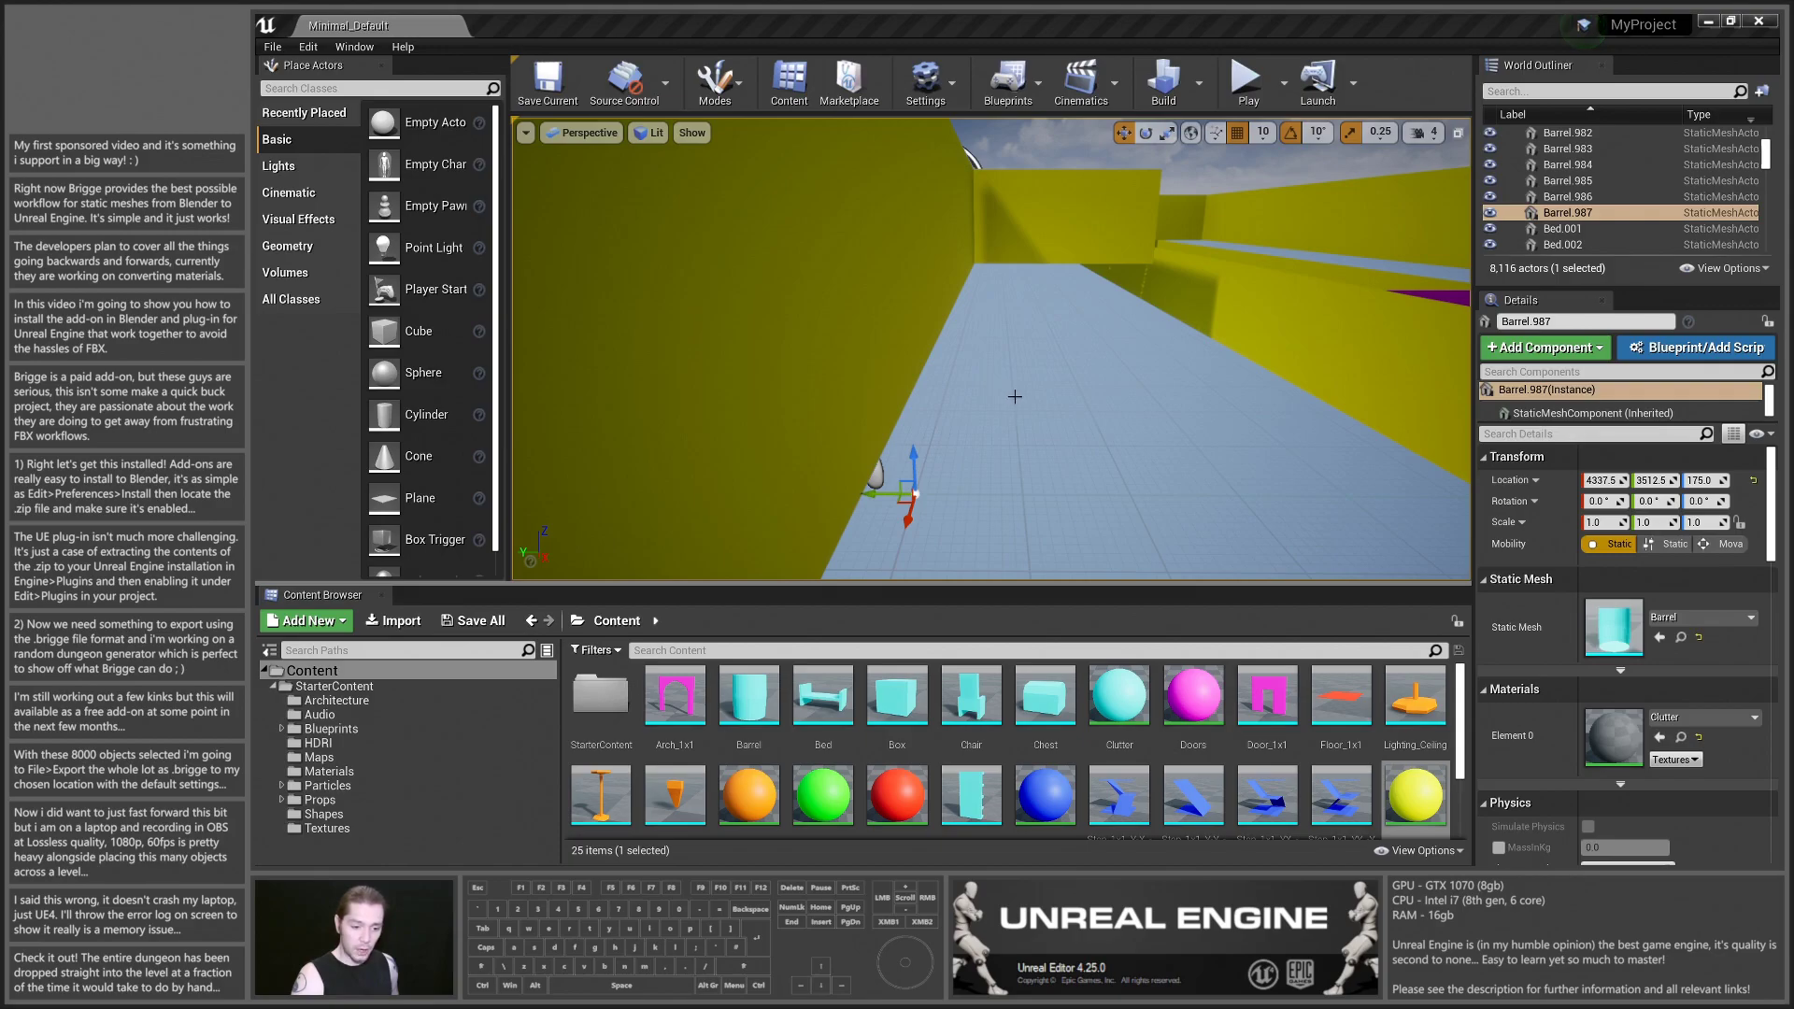
Step: Compare the imported dungeon in the Unreal level with the source dungeon in Blender
scroll(1043, 414, down, 10)
right_drag(1043, 414, 1188, 310)
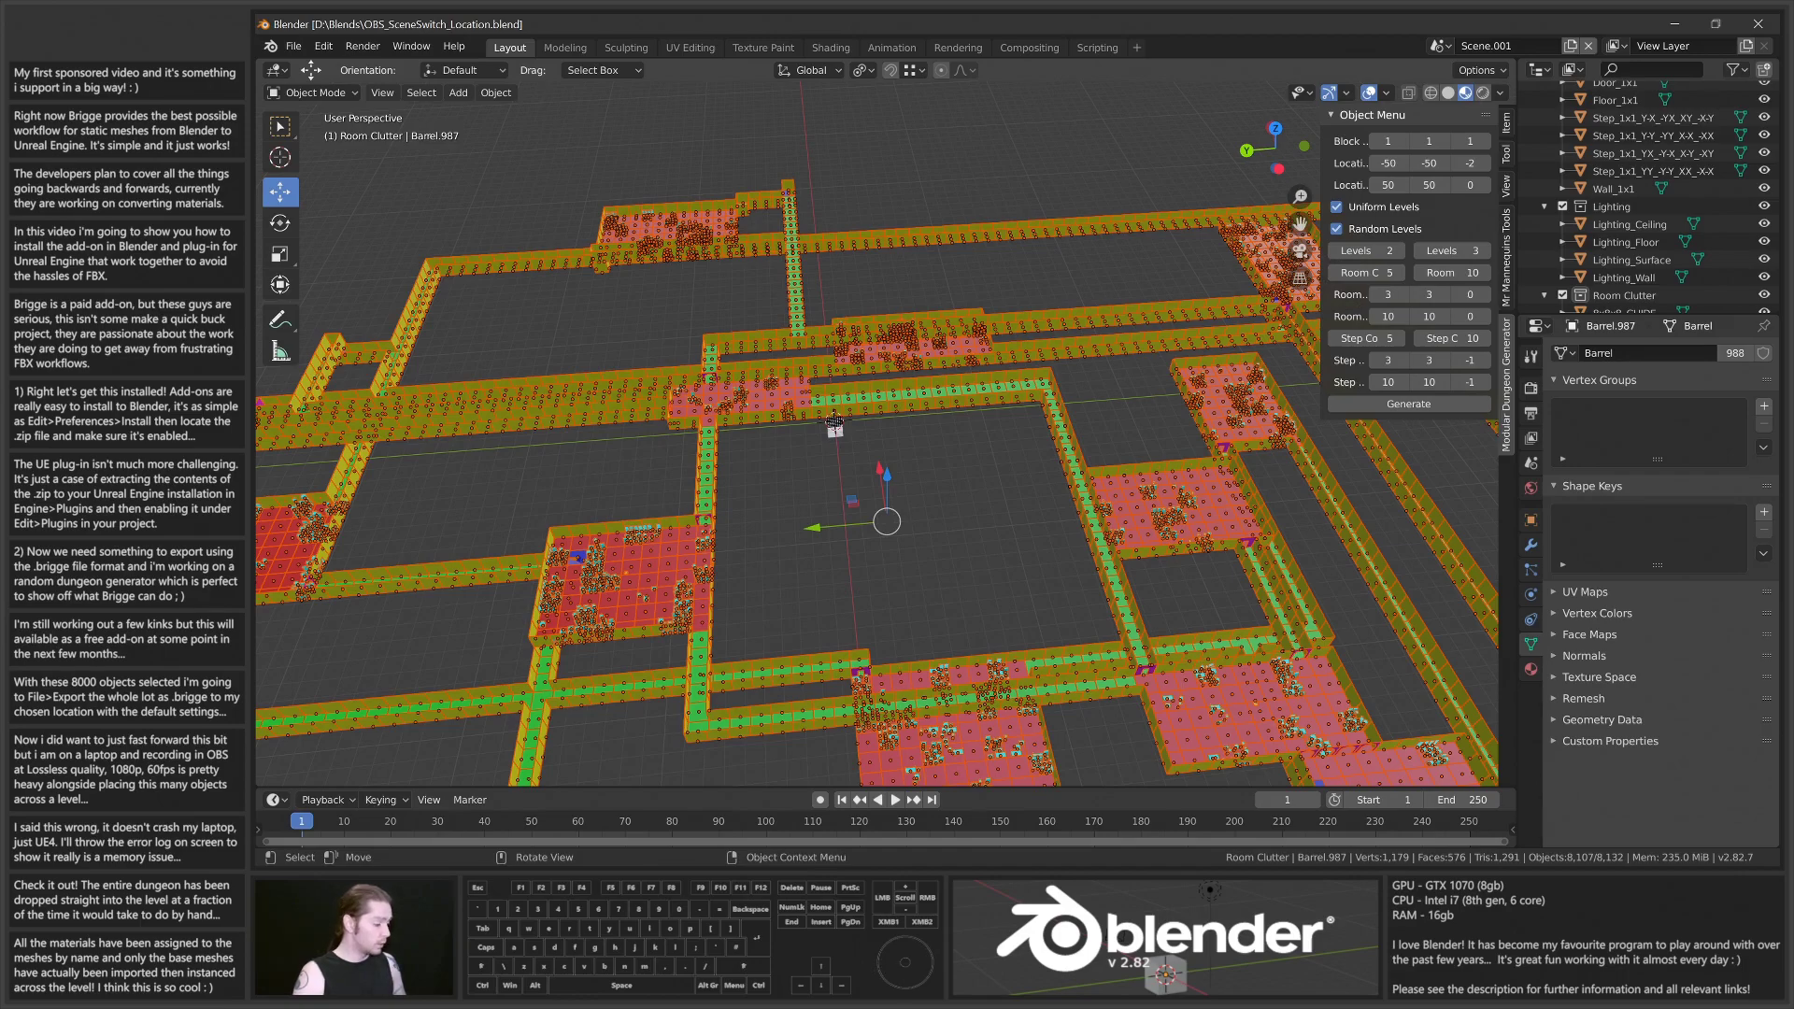
scroll(624, 579, down, 5)
scroll(708, 574, up, 1)
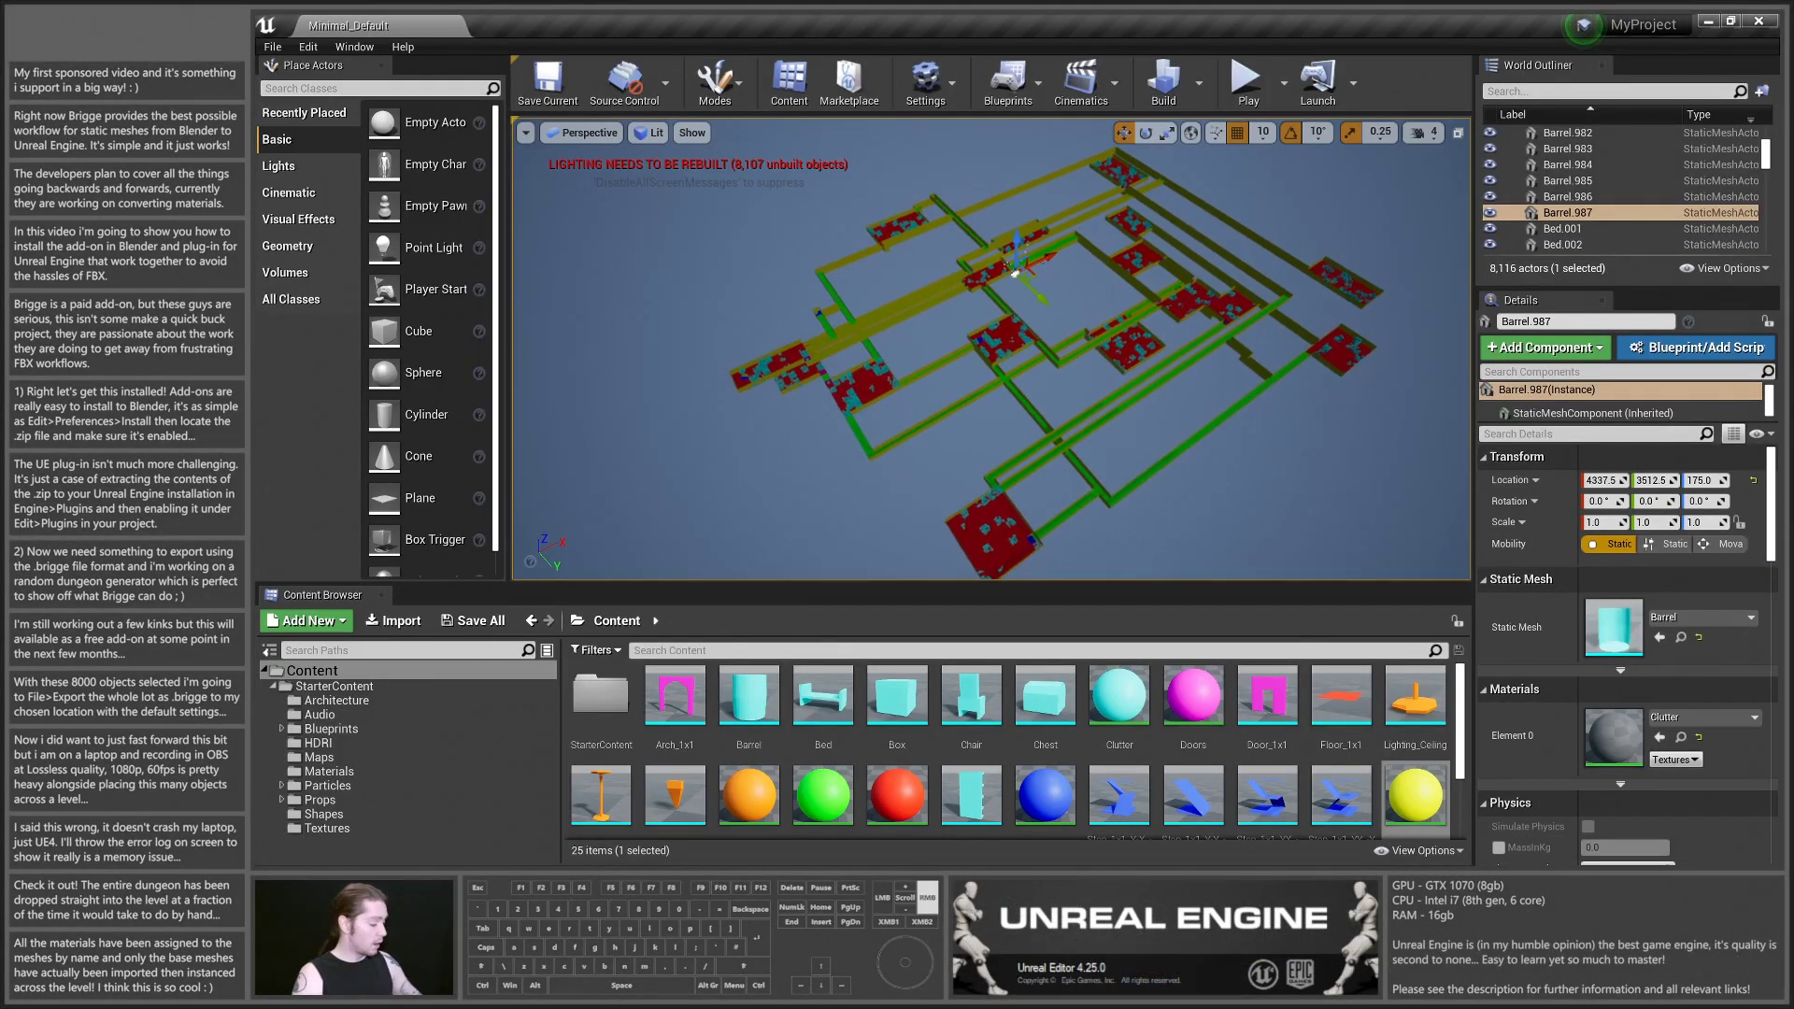
Step: Fly over the imported dungeon in Unreal and examine the rooms and their clutter up close
key(w)
key(d)
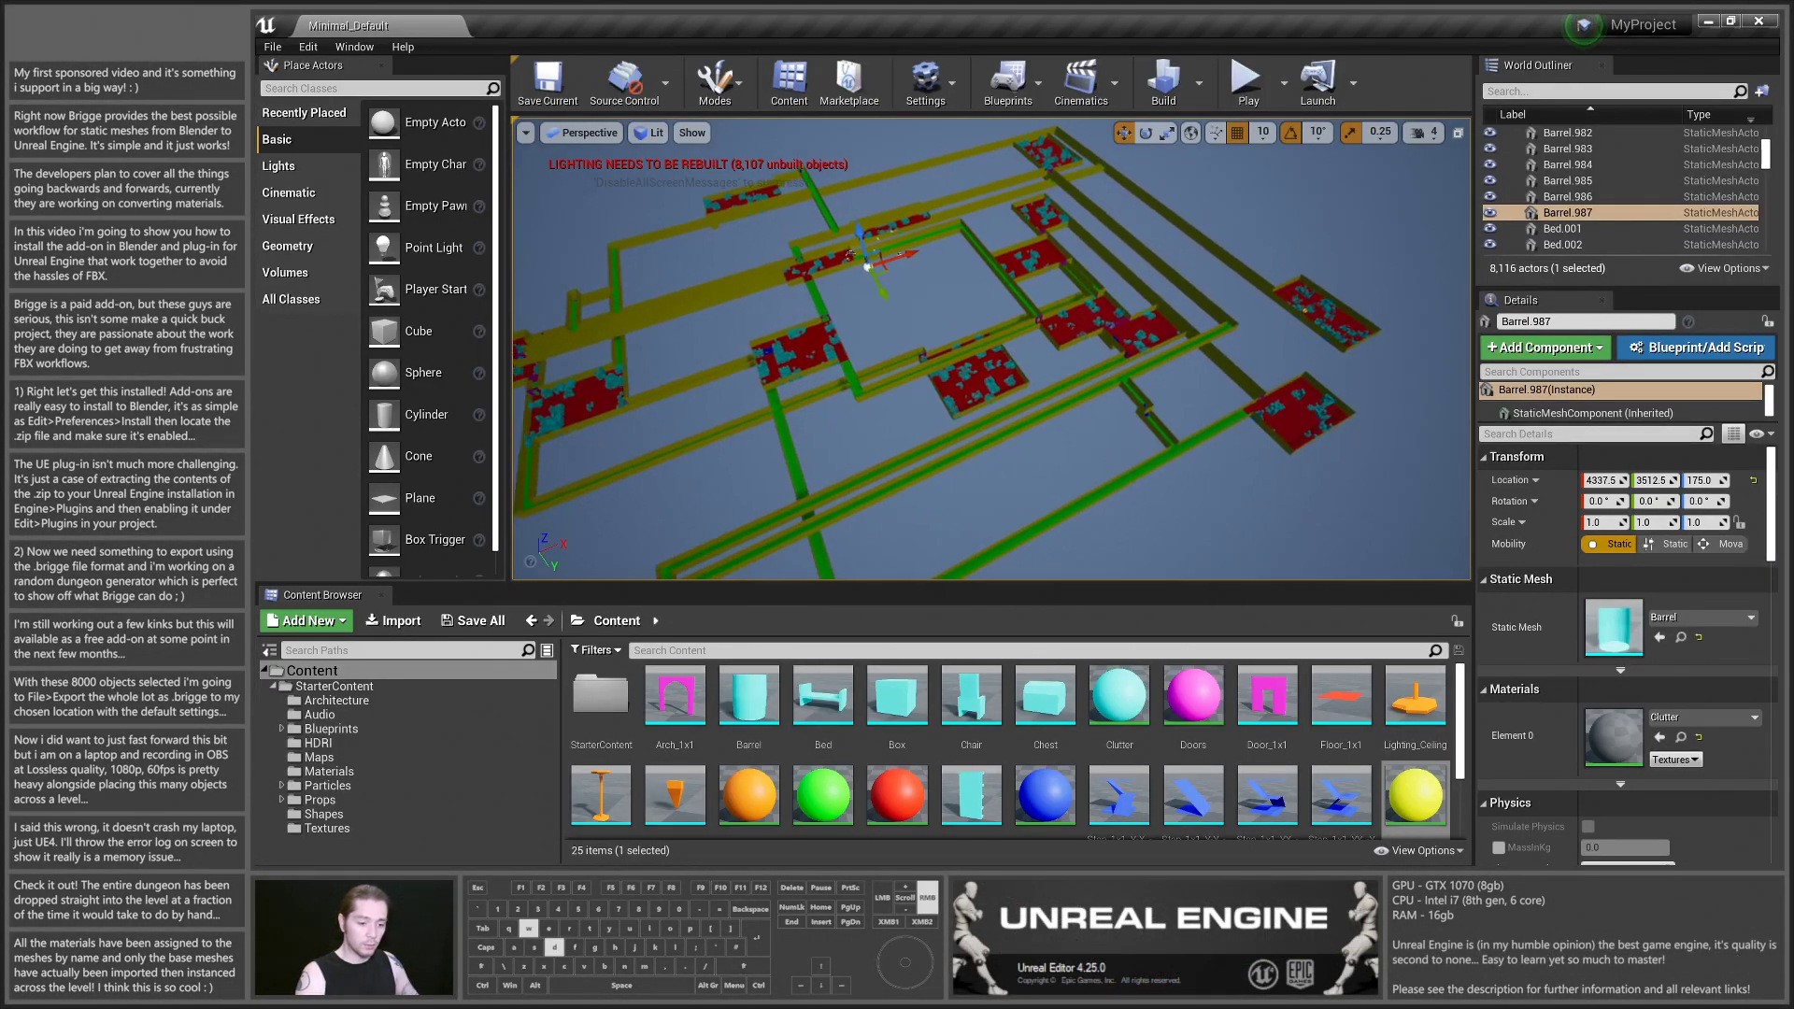
key(w)
key(d)
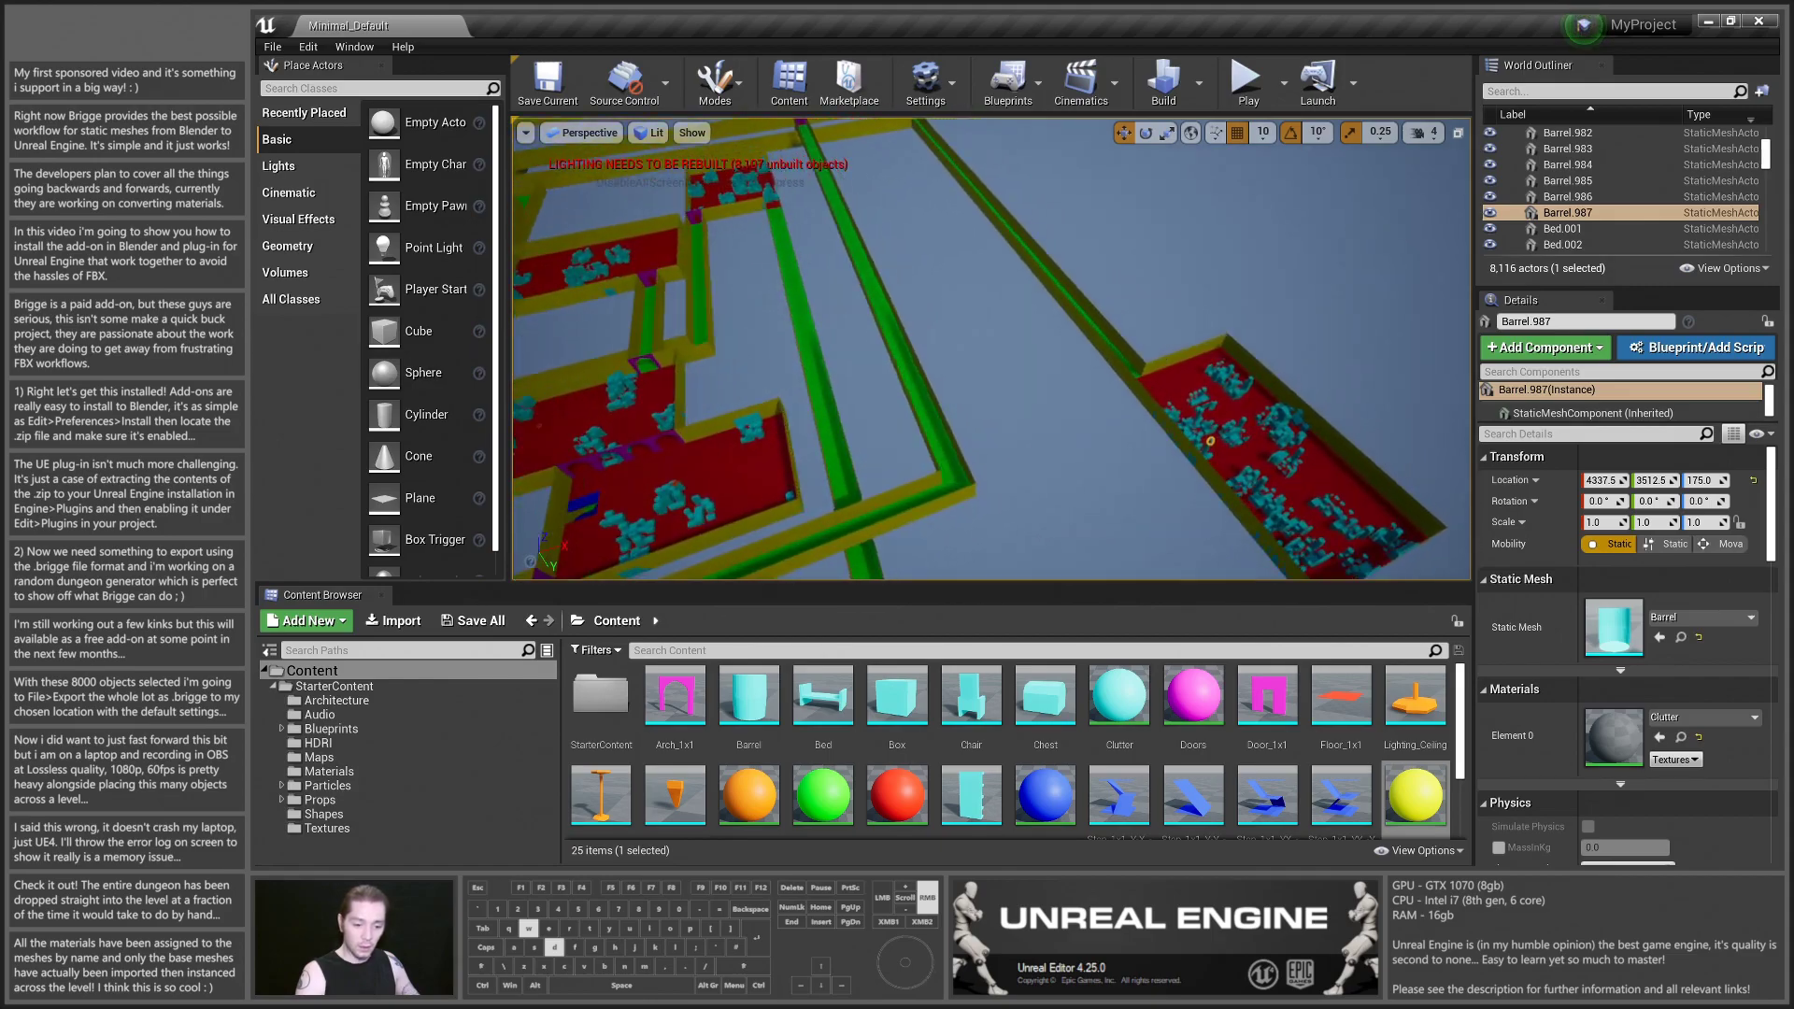
key(w)
key(d)
right_drag(990, 348, 673, 348)
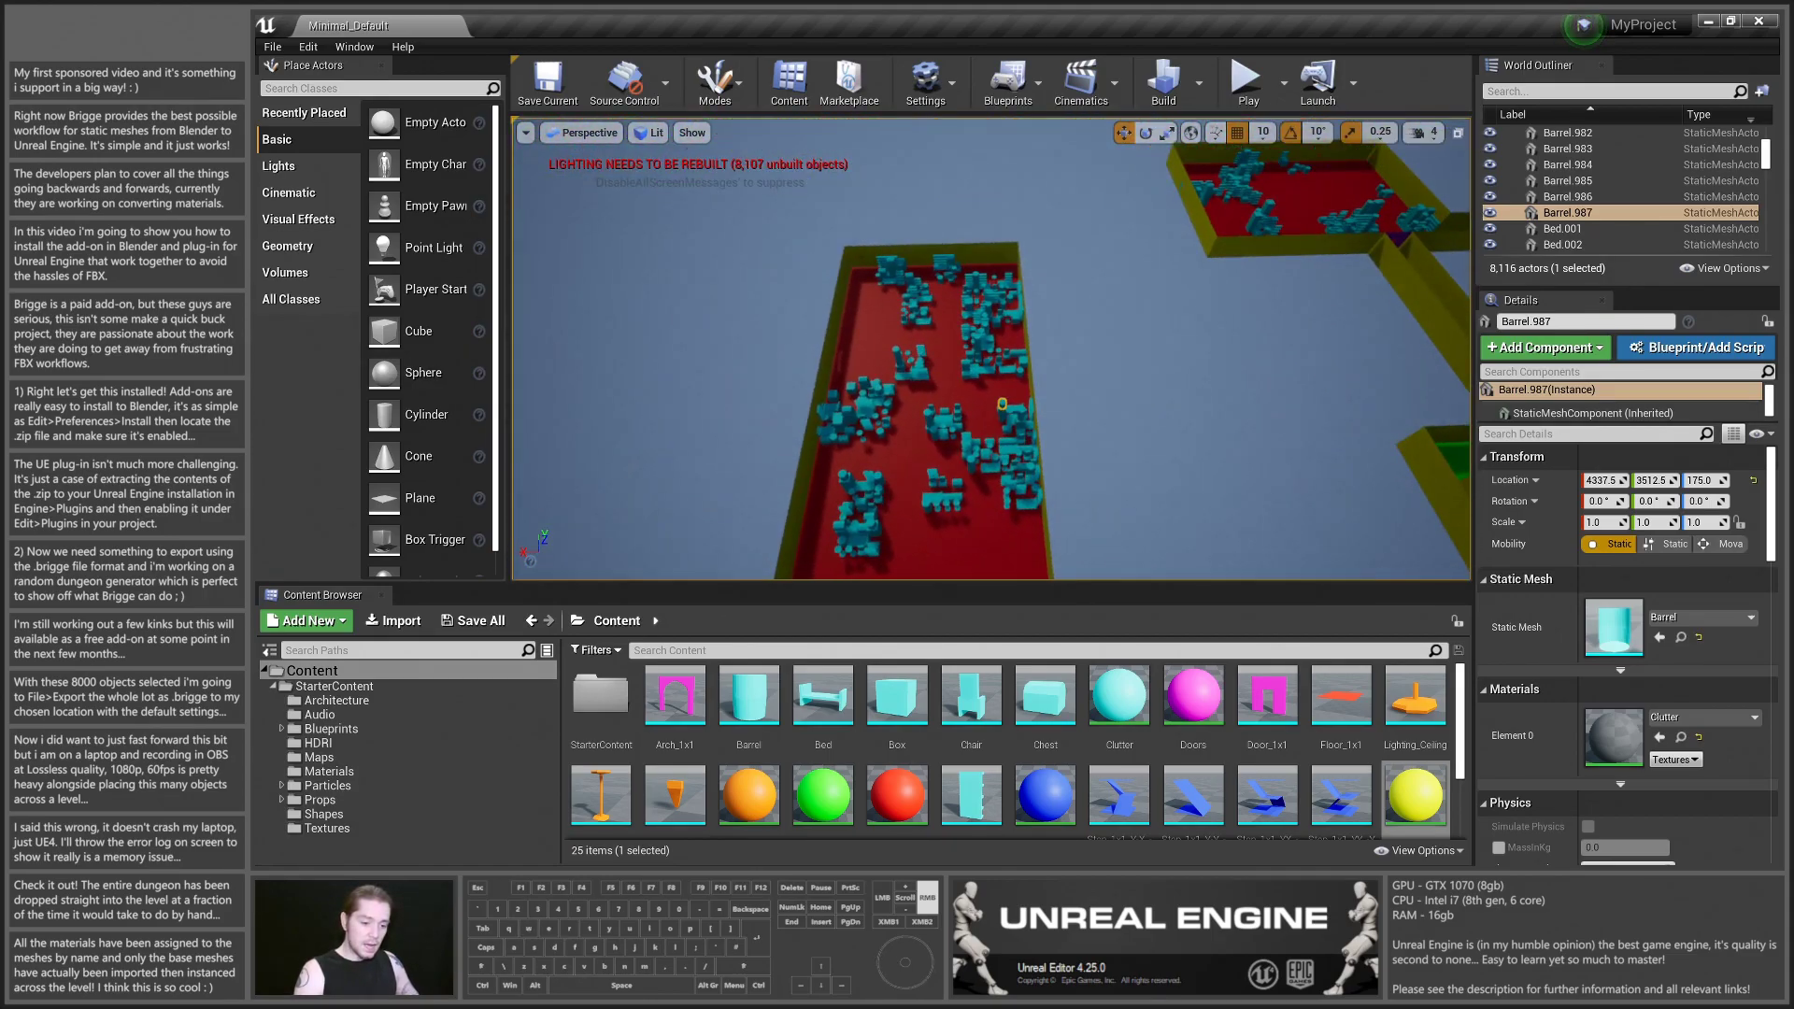
key(w)
key(d)
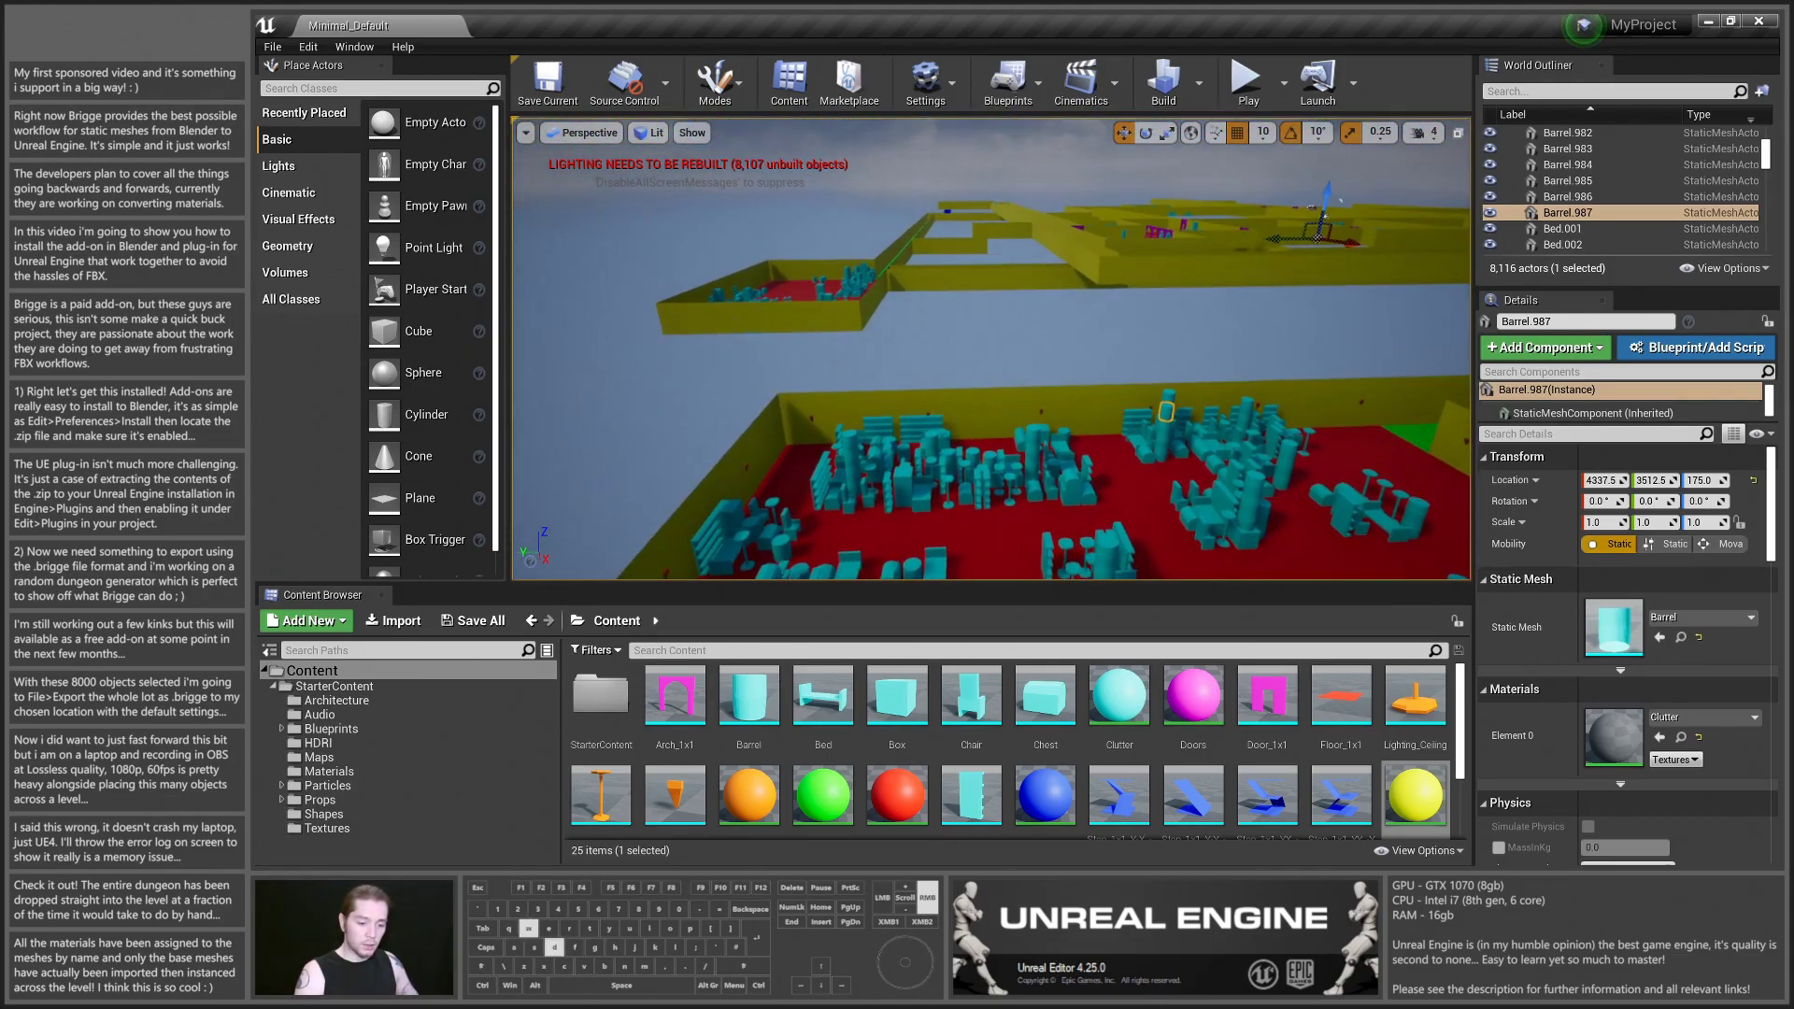
key(w)
key(d)
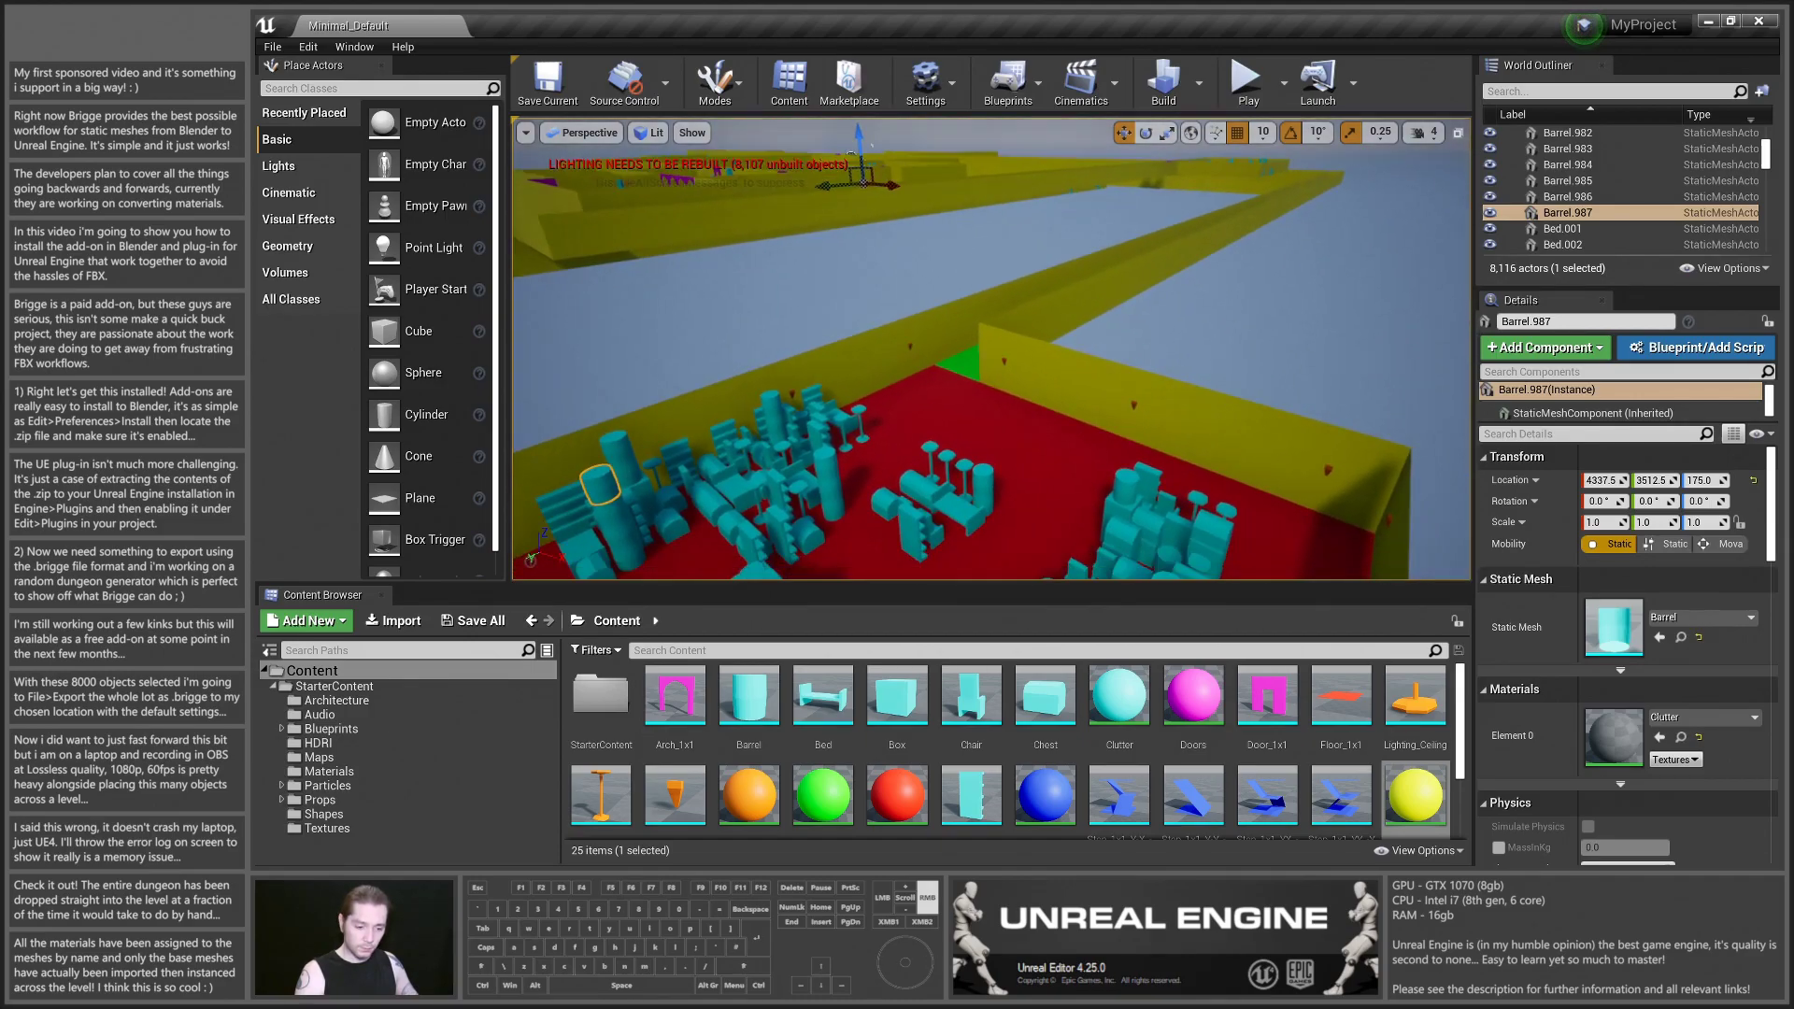
key(d)
right_drag(990, 347, 813, 279)
Step: Examine the dungeon's corridors from inside and above, including how they connect to the rooms and doorways
key(w)
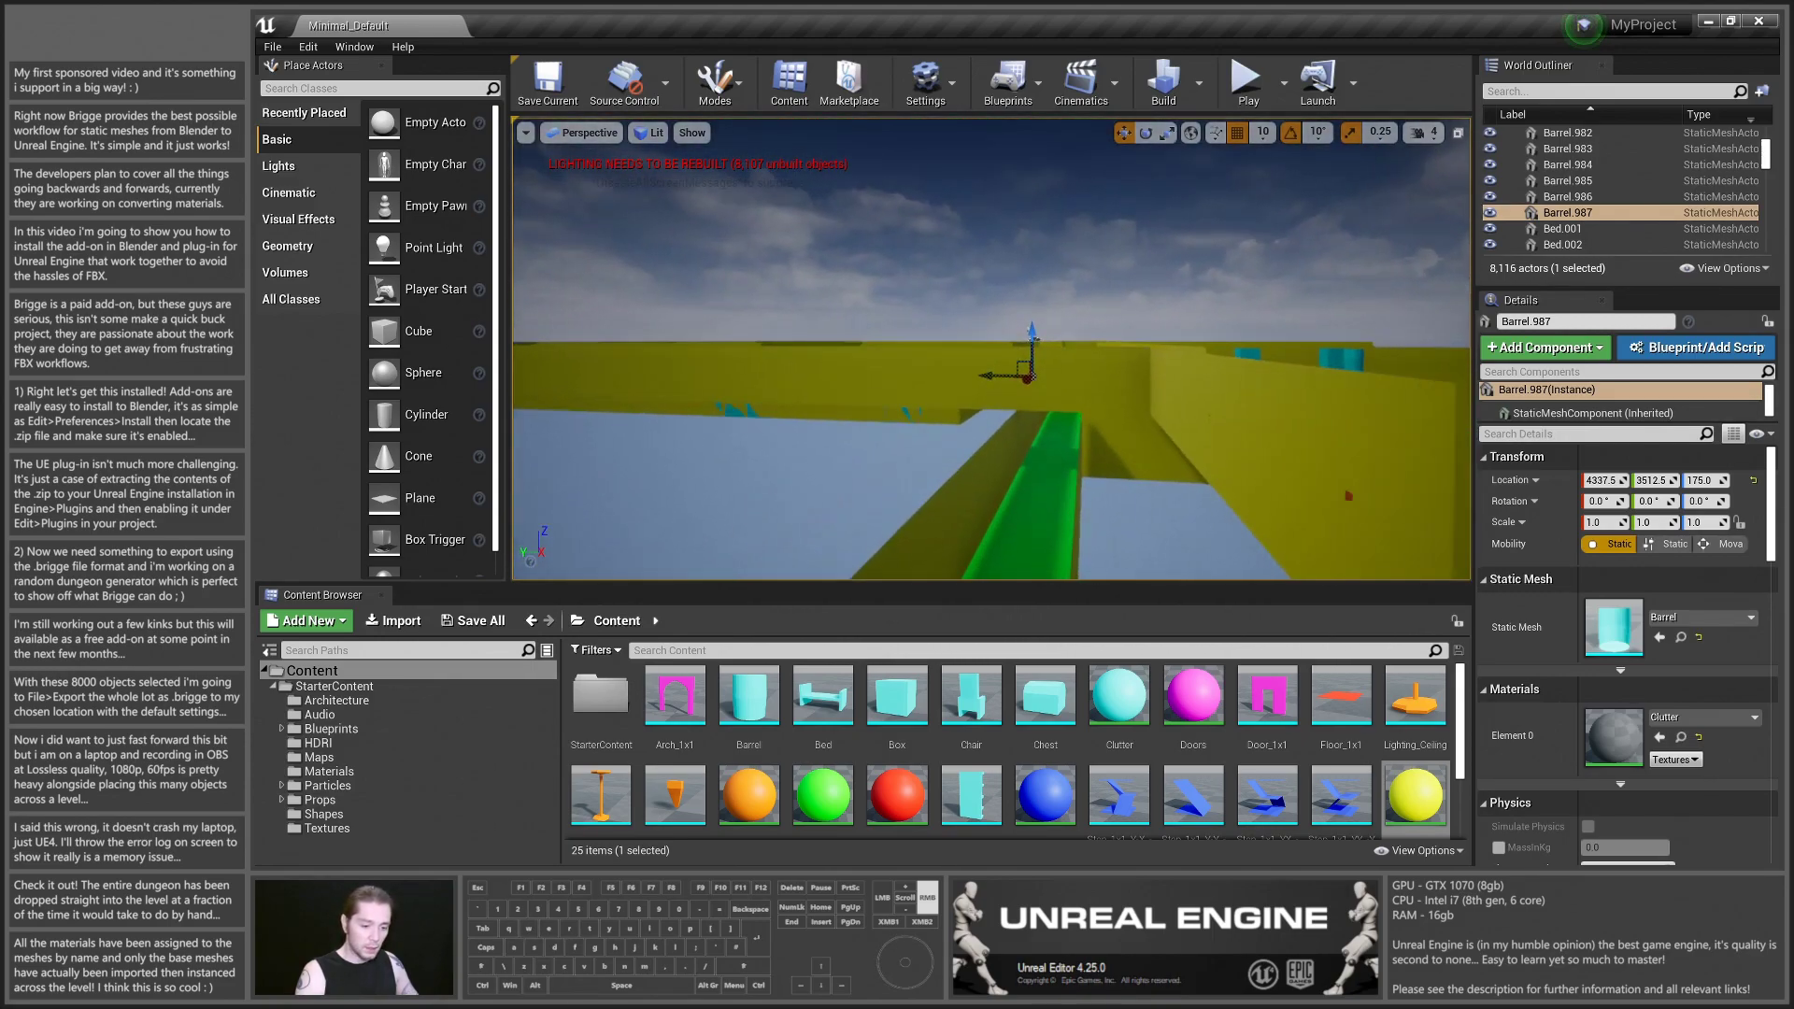
key(w)
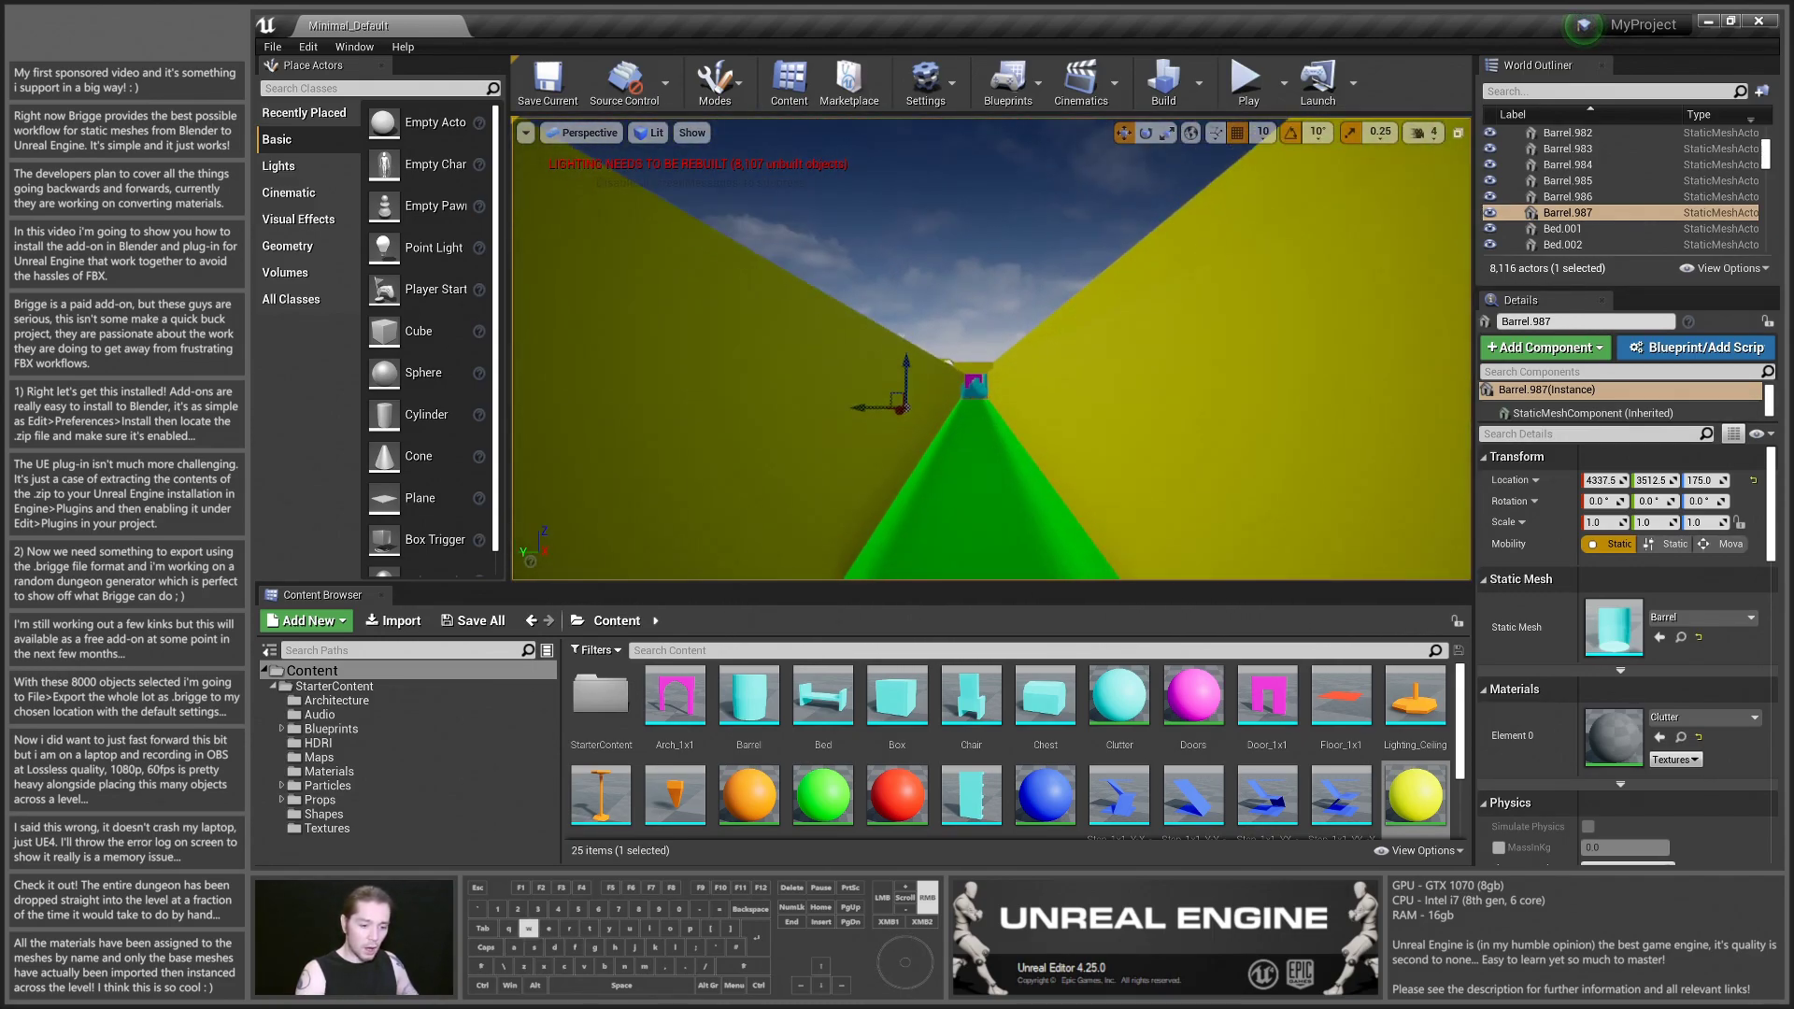
right_drag(1189, 366, 1167, 458)
key(s)
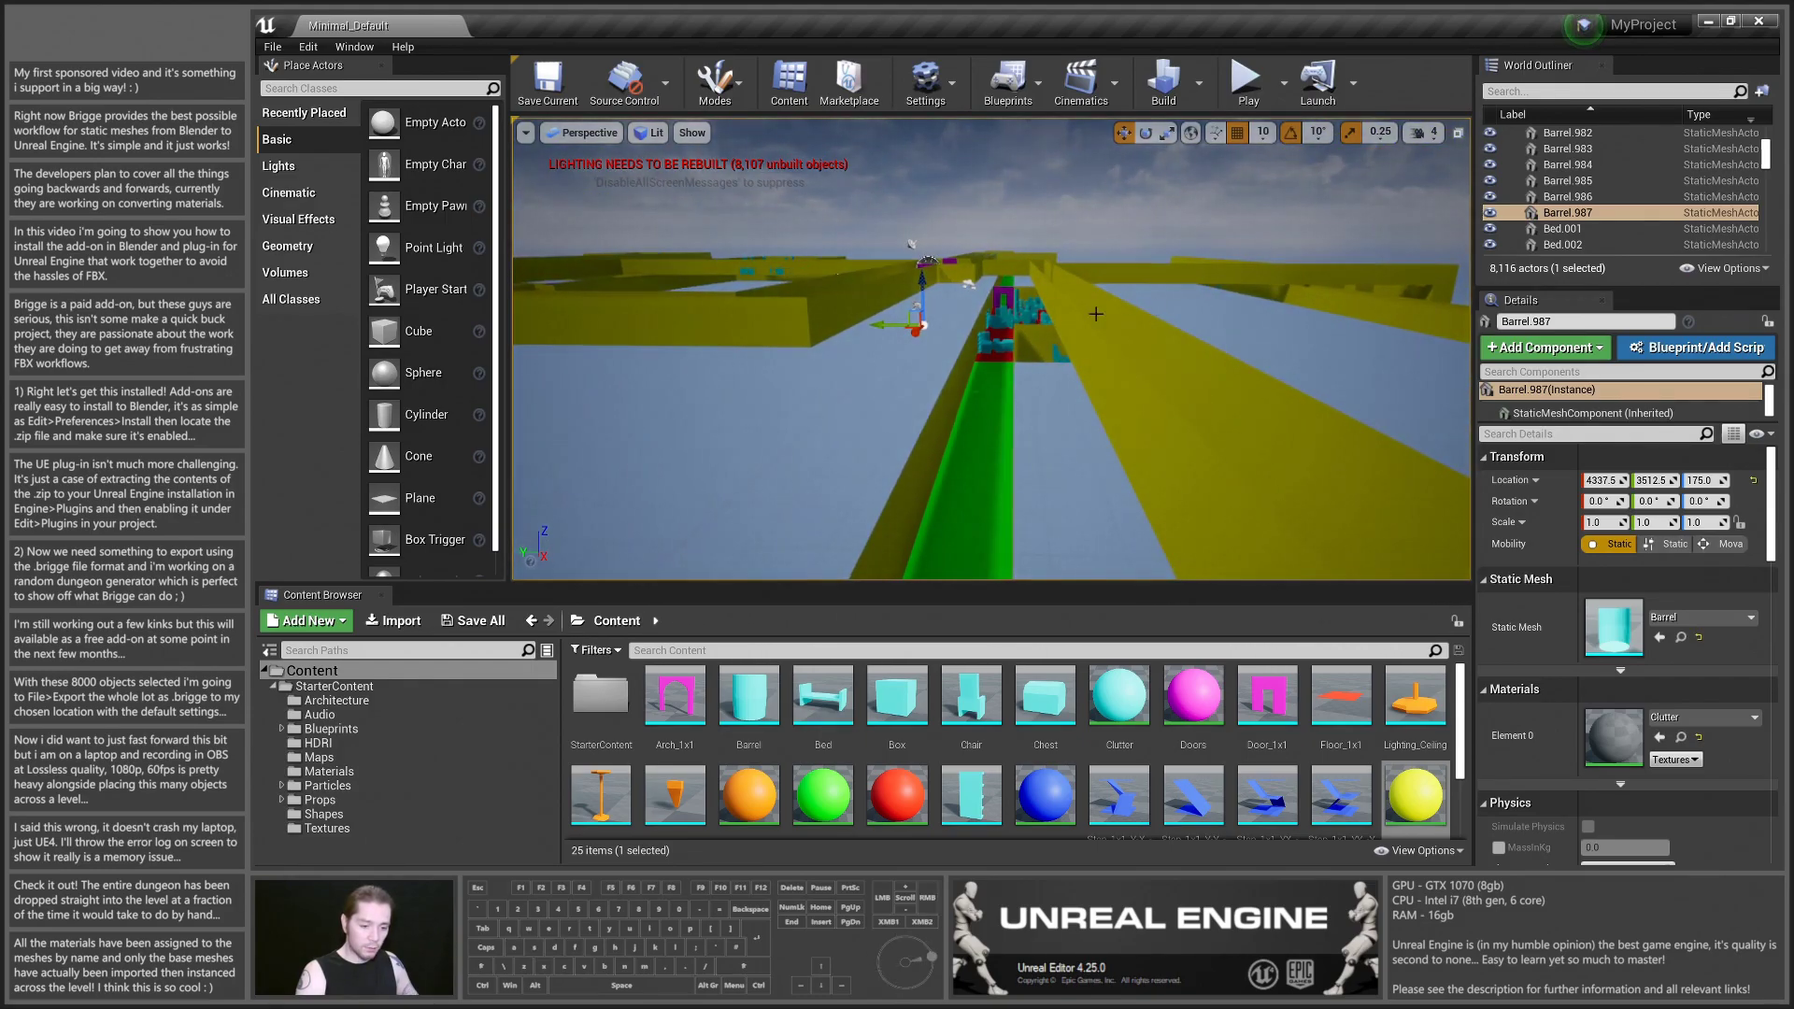
right_drag(1096, 314, 1099, 383)
key(d)
key(w)
key(d)
key(w)
key(d)
key(d)
key(s)
key(a)
key(w)
key(a)
key(a)
key(a)
key(s)
key(d)
key(w)
key(d)
key(a)
key(s)
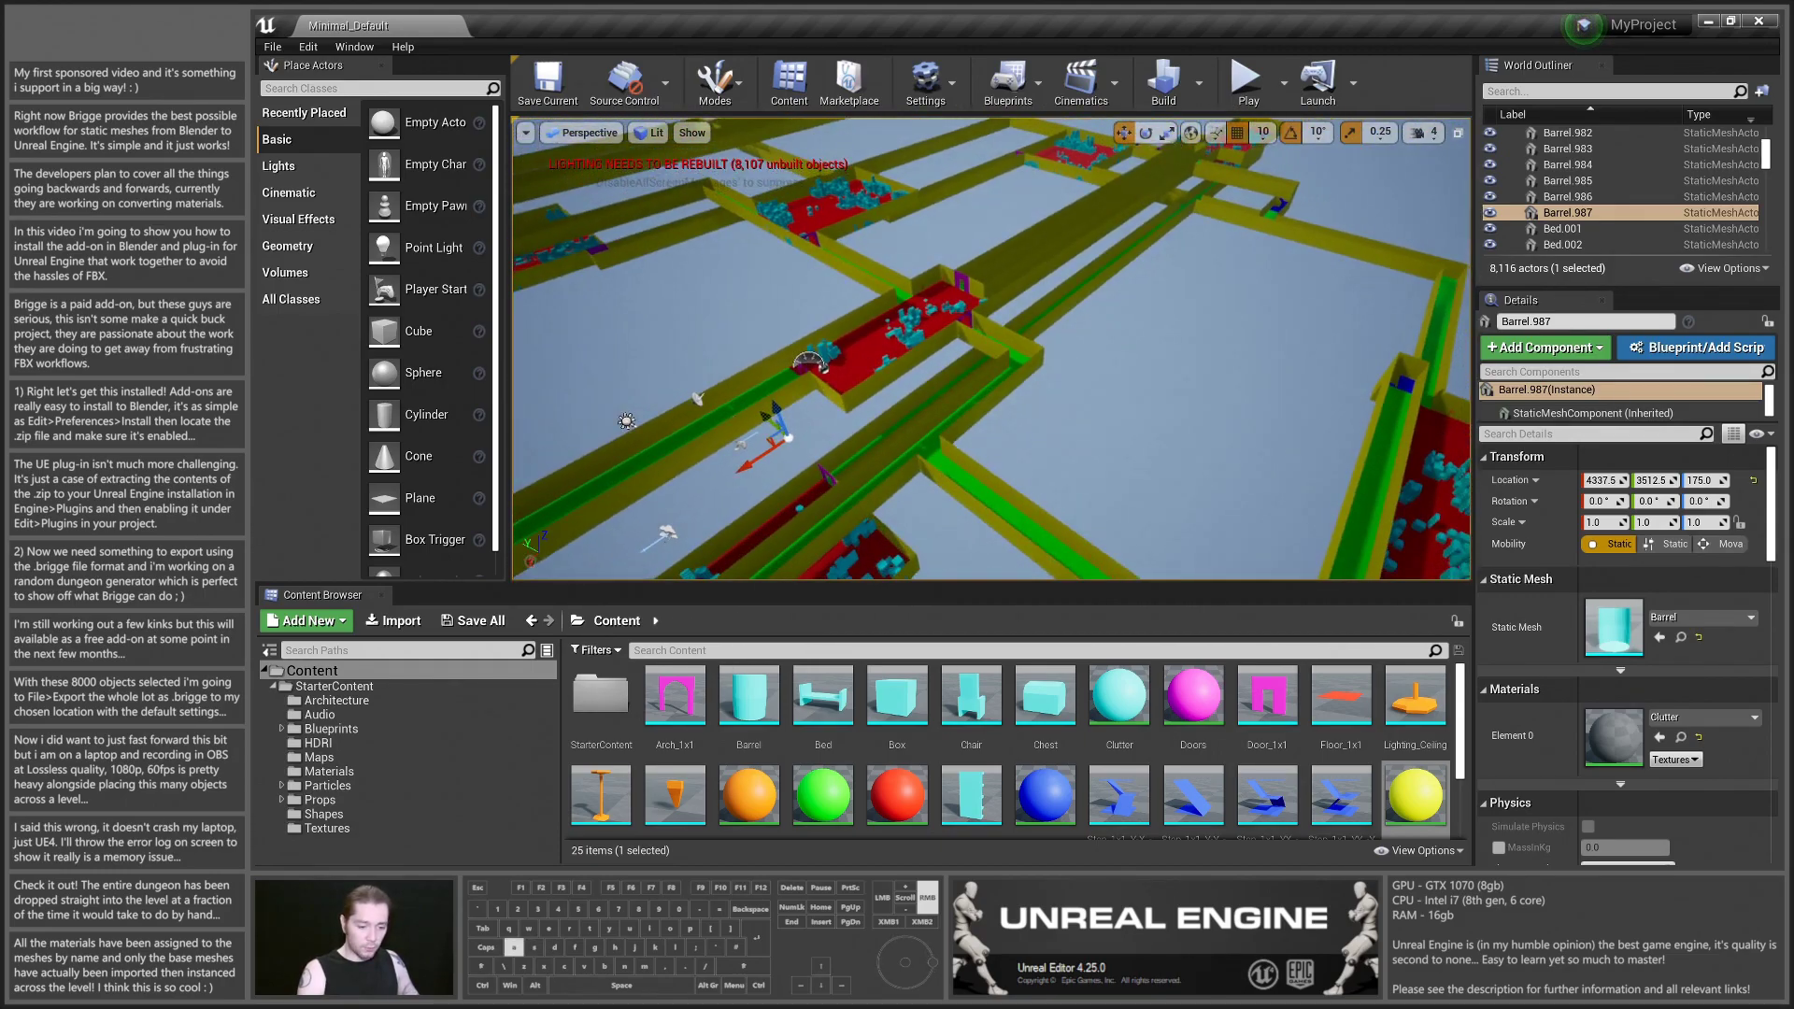
right_drag(934, 373, 1002, 402)
key(d)
key(d)
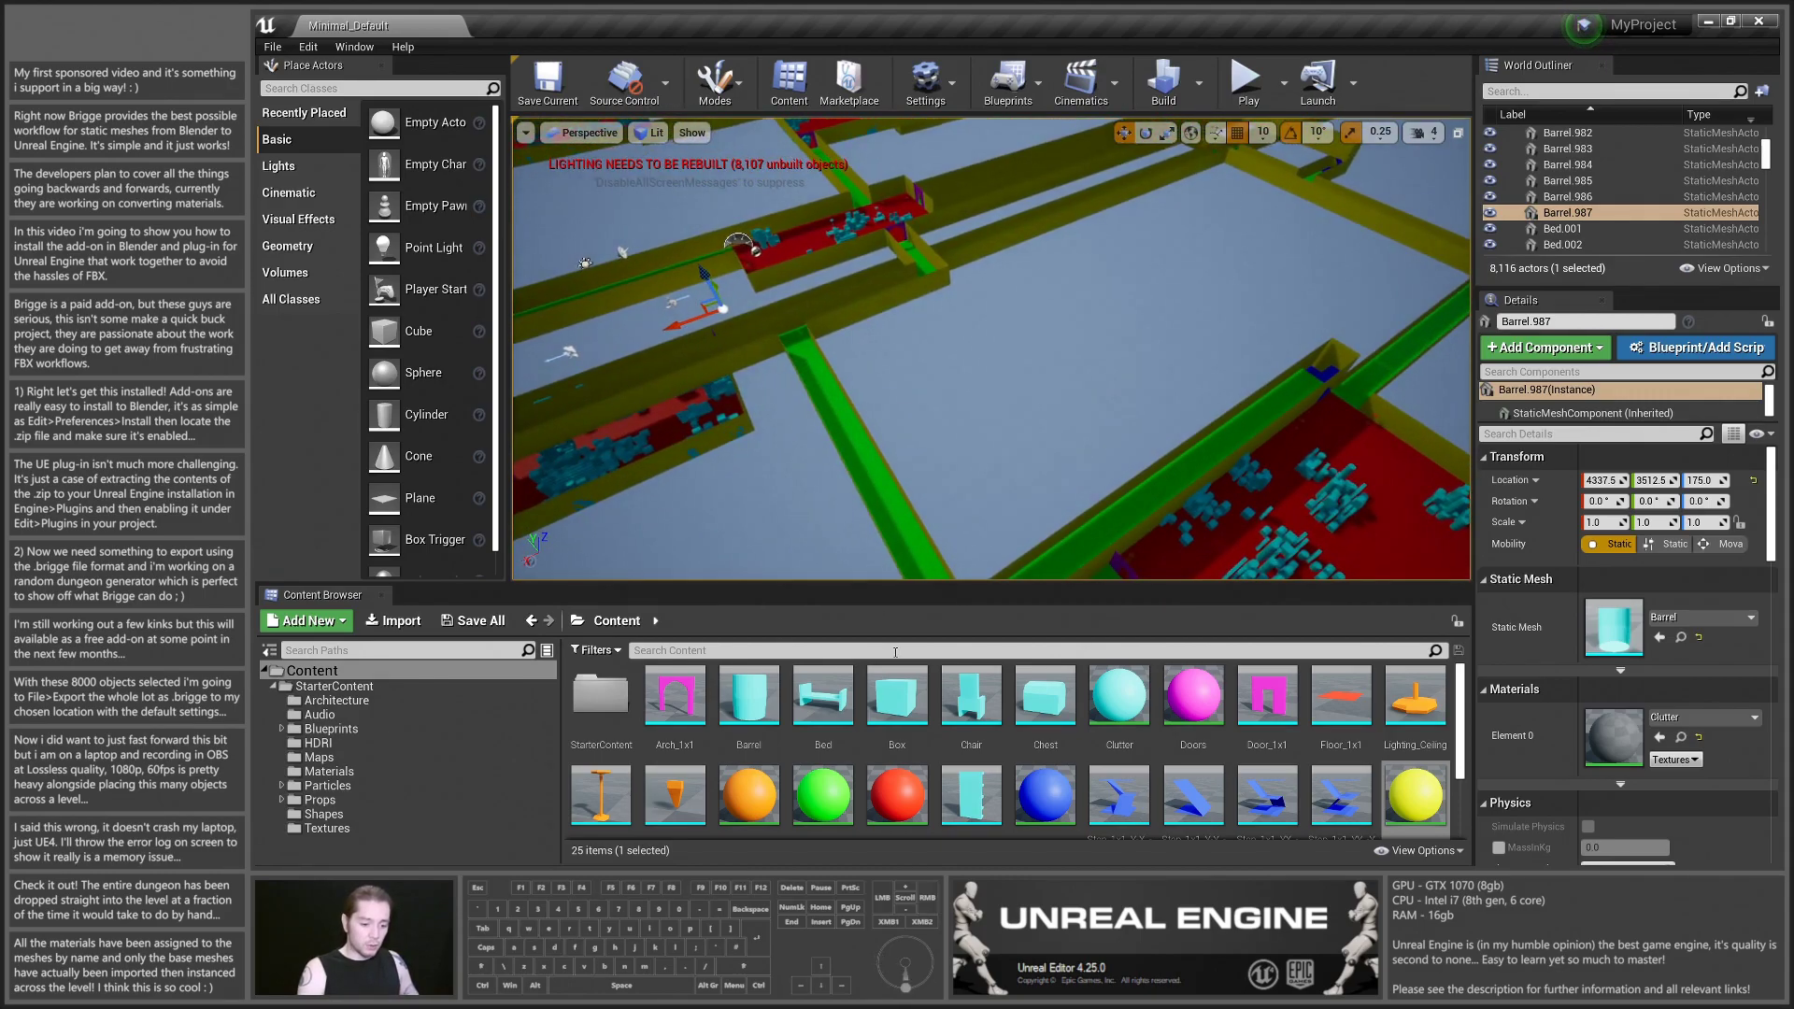
Step: Select the imported Chair mesh asset and survey the whole dungeon layout in the level from a distance
click(971, 696)
scroll(1037, 345, down, 2)
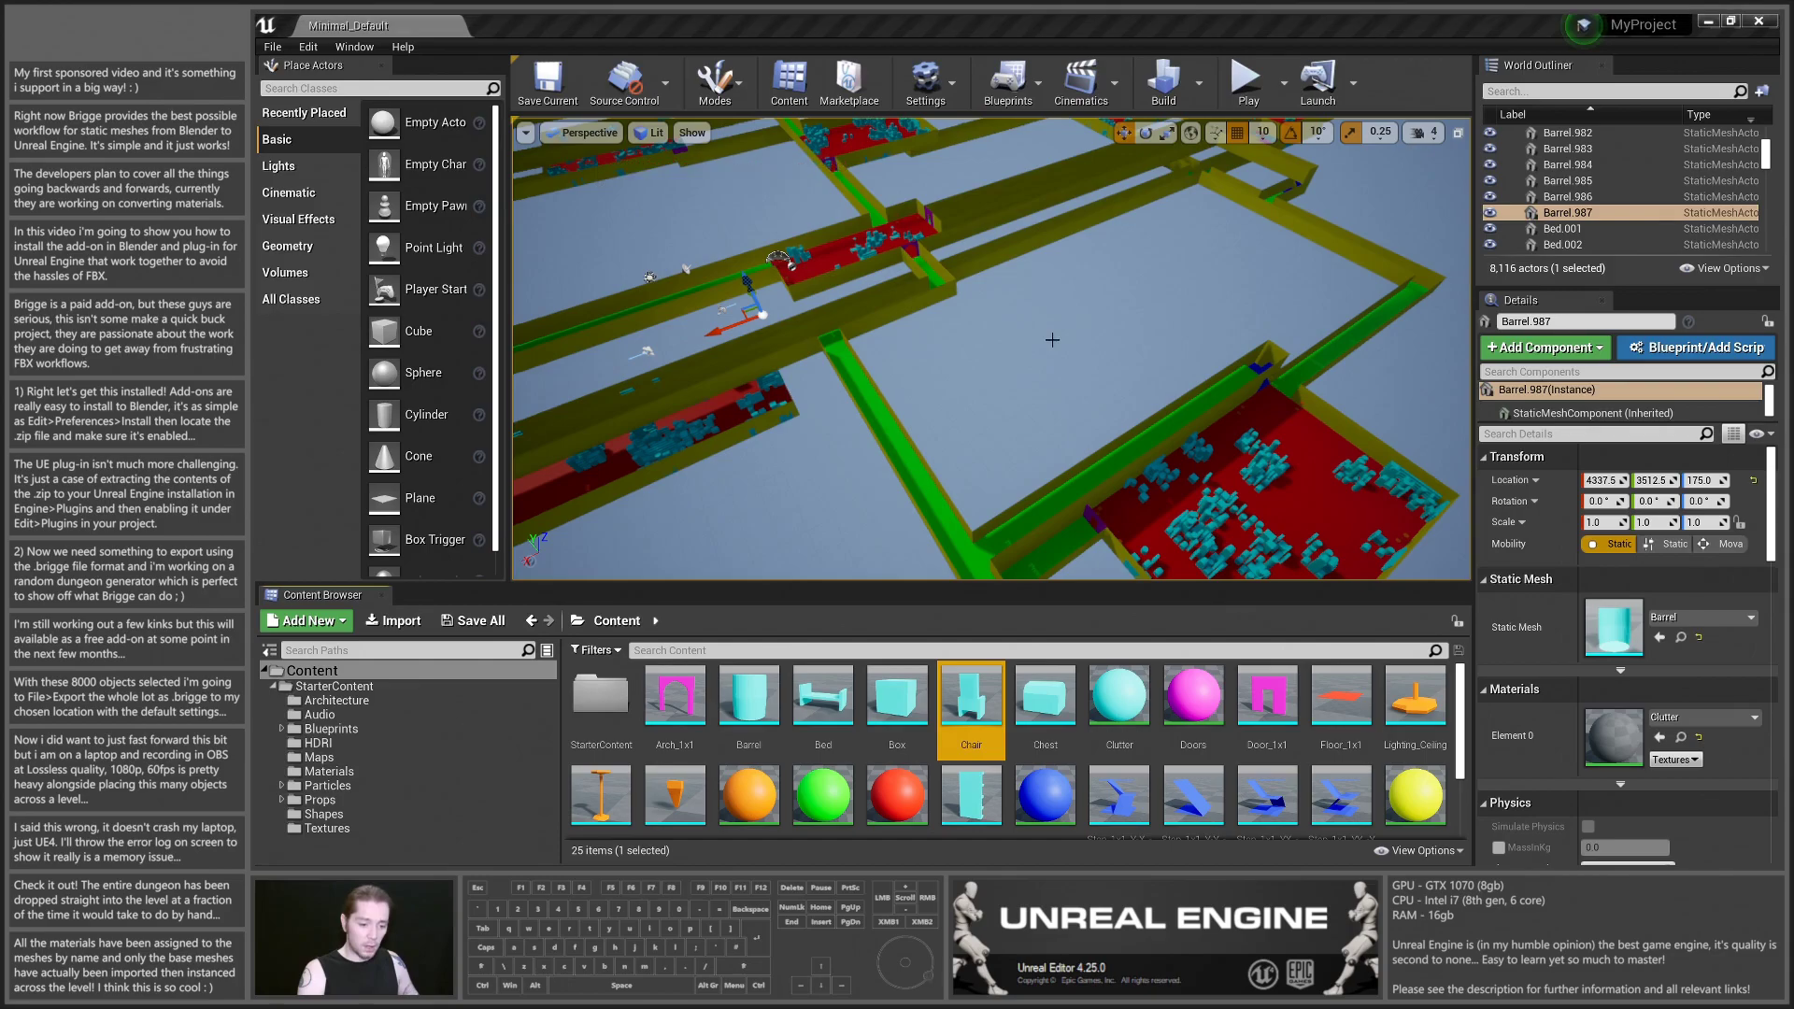
key(s)
mouse_move(1028, 347)
right_down()
mouse_move(869, 318)
mouse_move(1028, 348)
right_up()
key(d)
key(w)
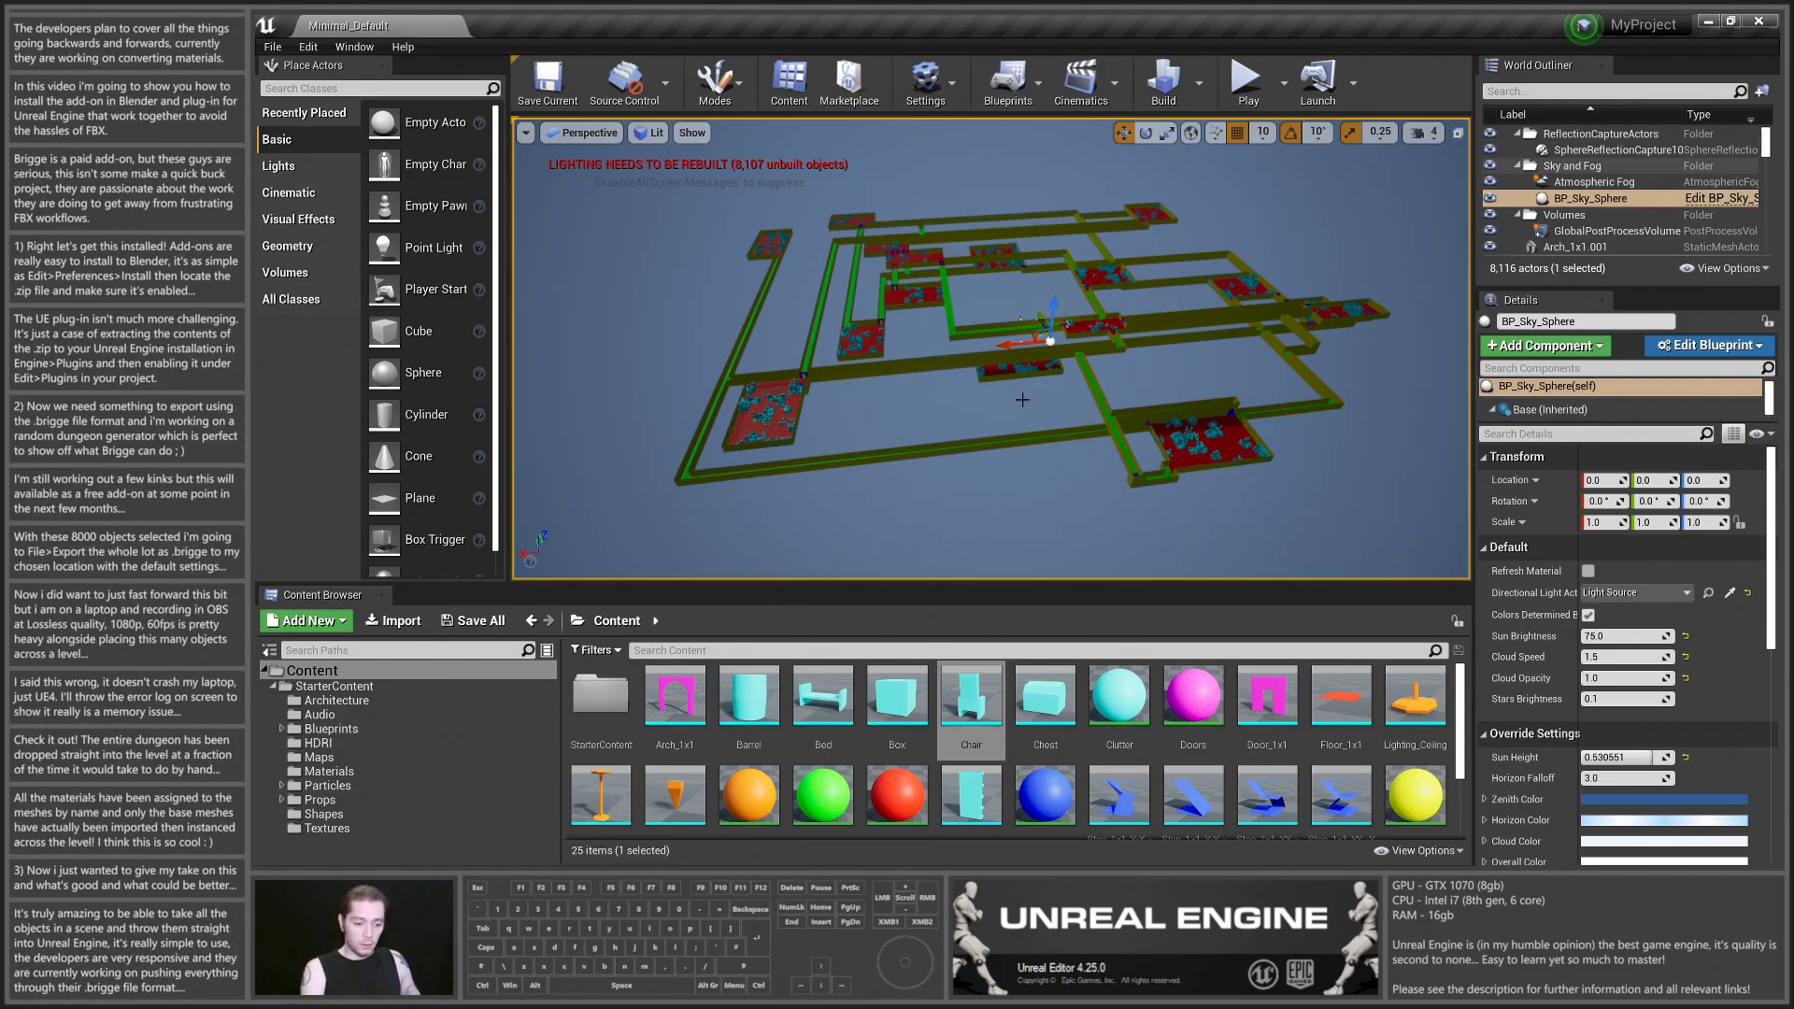
key(w)
right_drag(1022, 400, 1039, 404)
key(a)
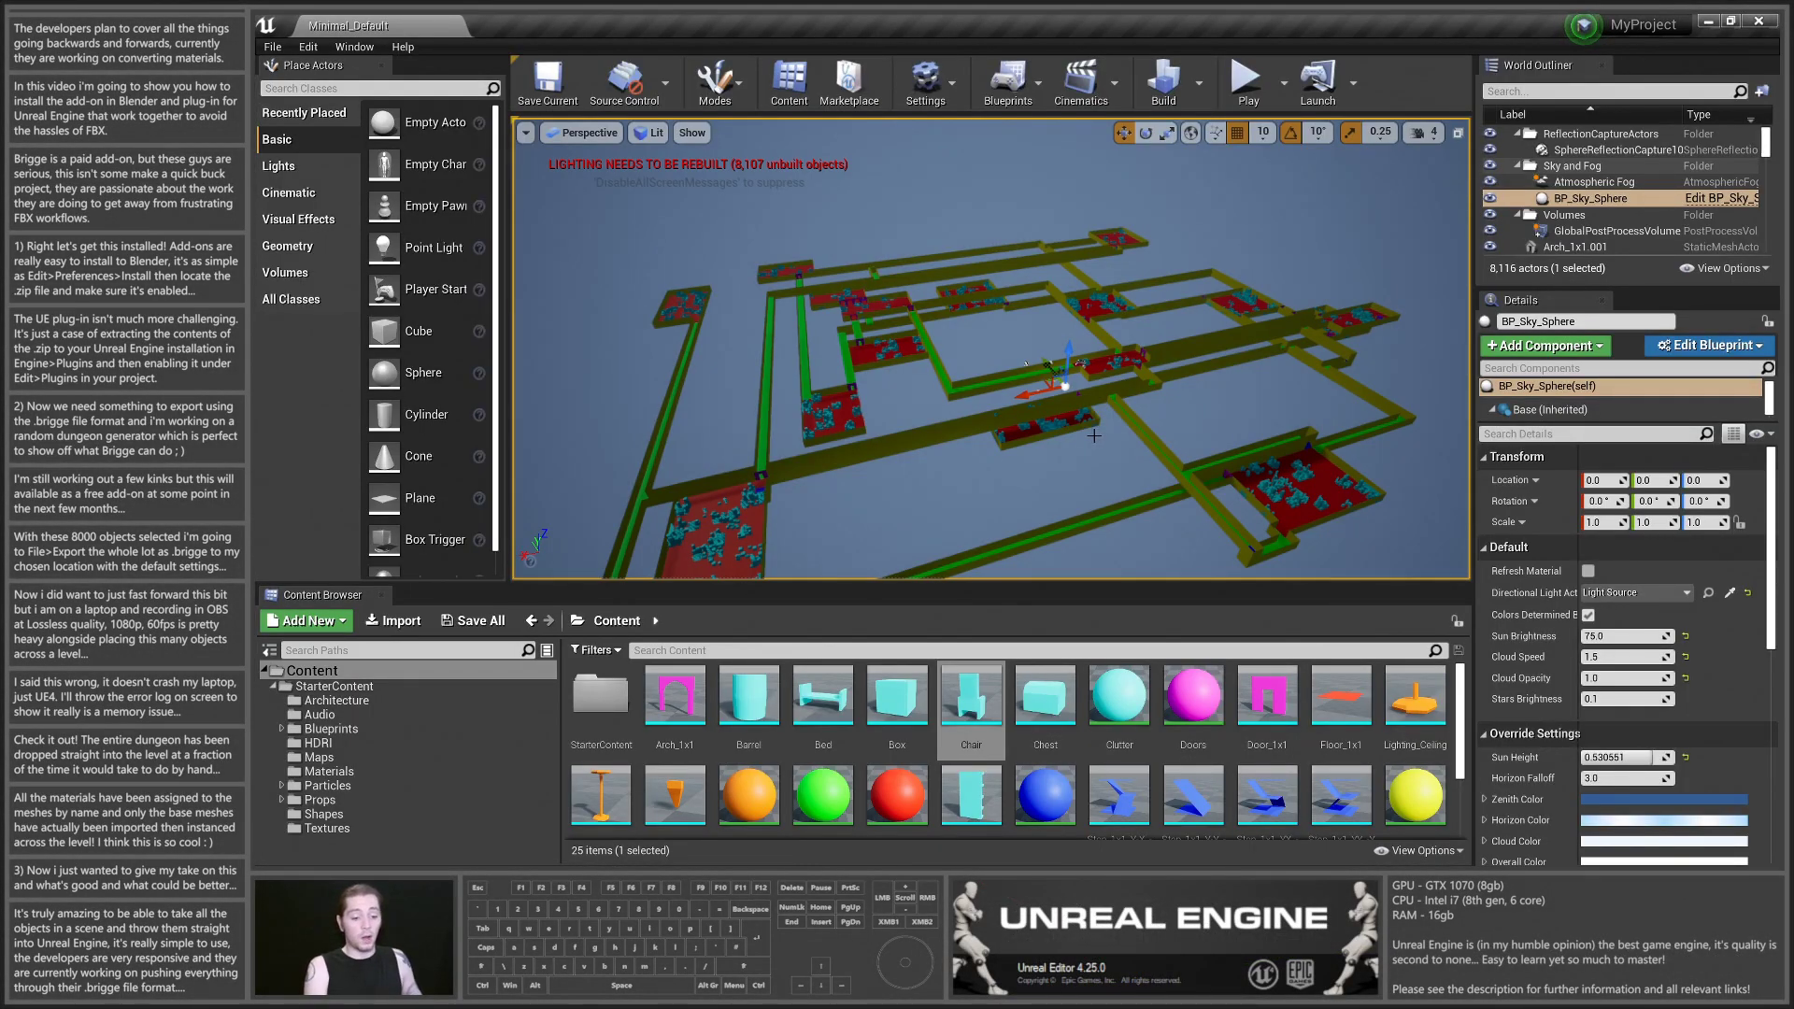
right_drag(1094, 435, 935, 441)
key(d)
key(w)
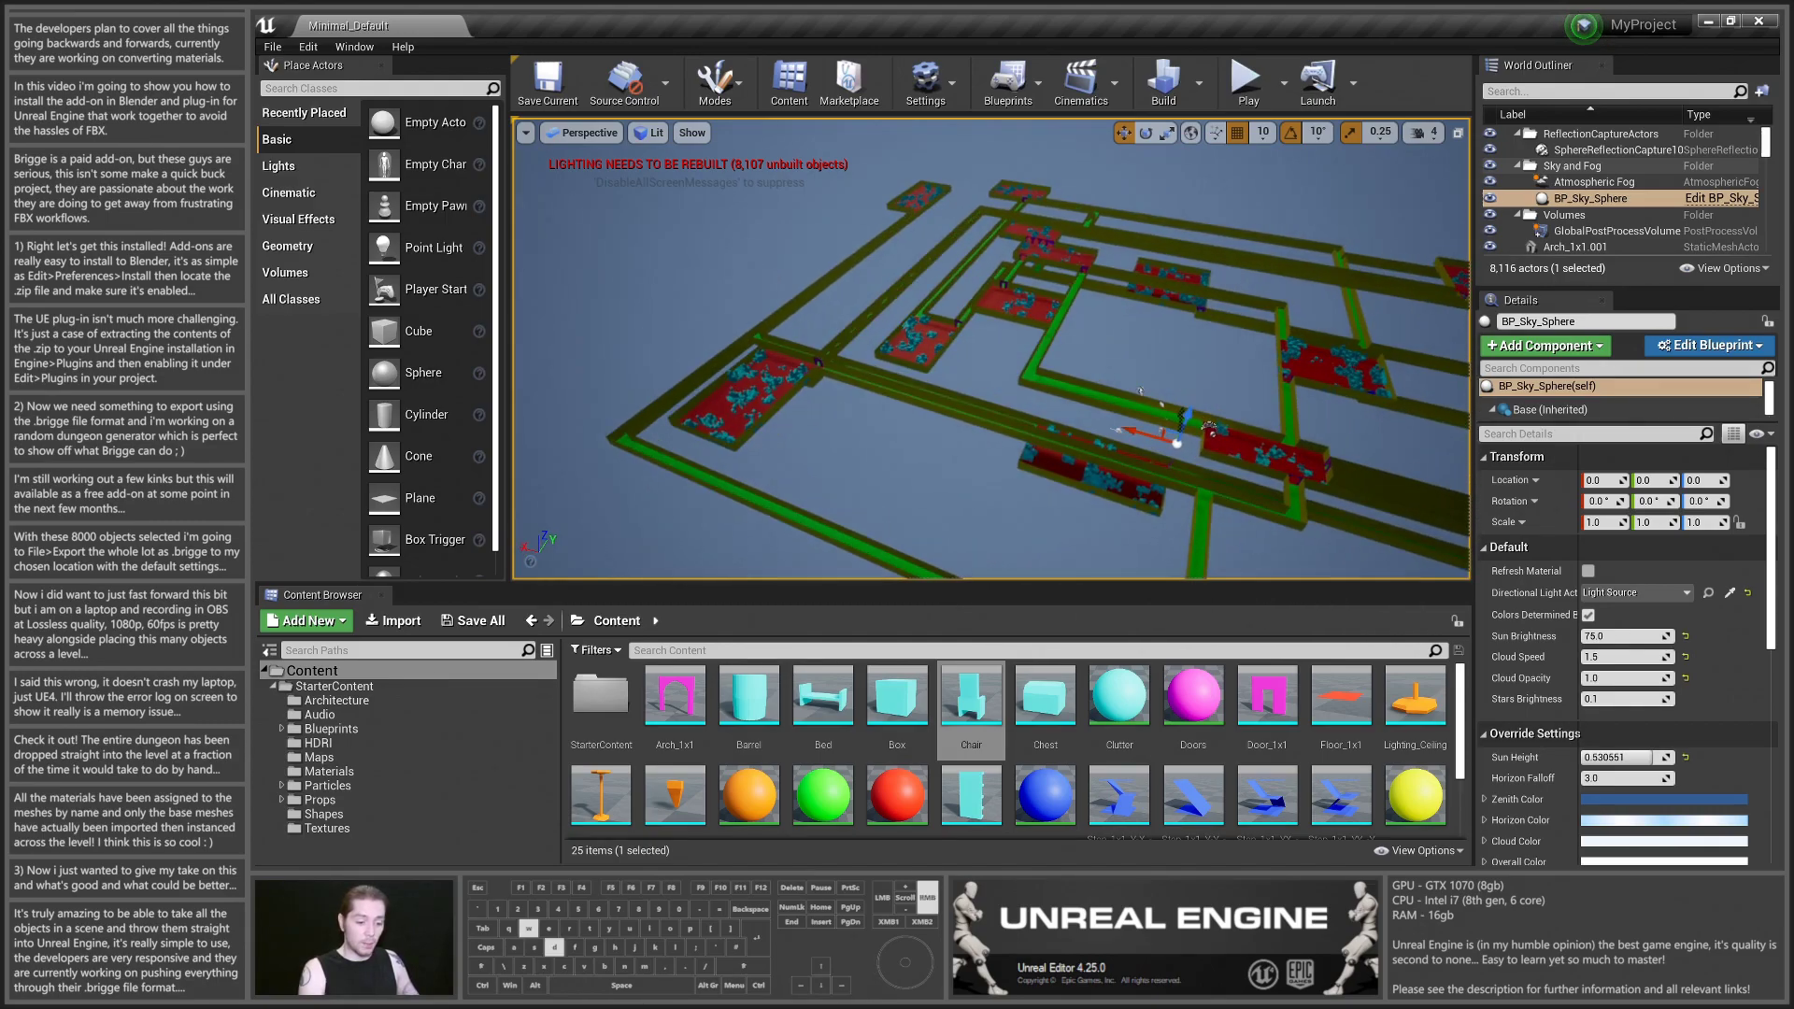
Step: Survey the imported dungeon's layout from above and from several sides, following its corridors between the rooms
mouse_move(1140, 390)
right_down()
mouse_move(906, 383)
mouse_move(1140, 390)
right_up()
key(w)
key(s)
key(a)
key(s)
right_drag(1141, 456, 1141, 456)
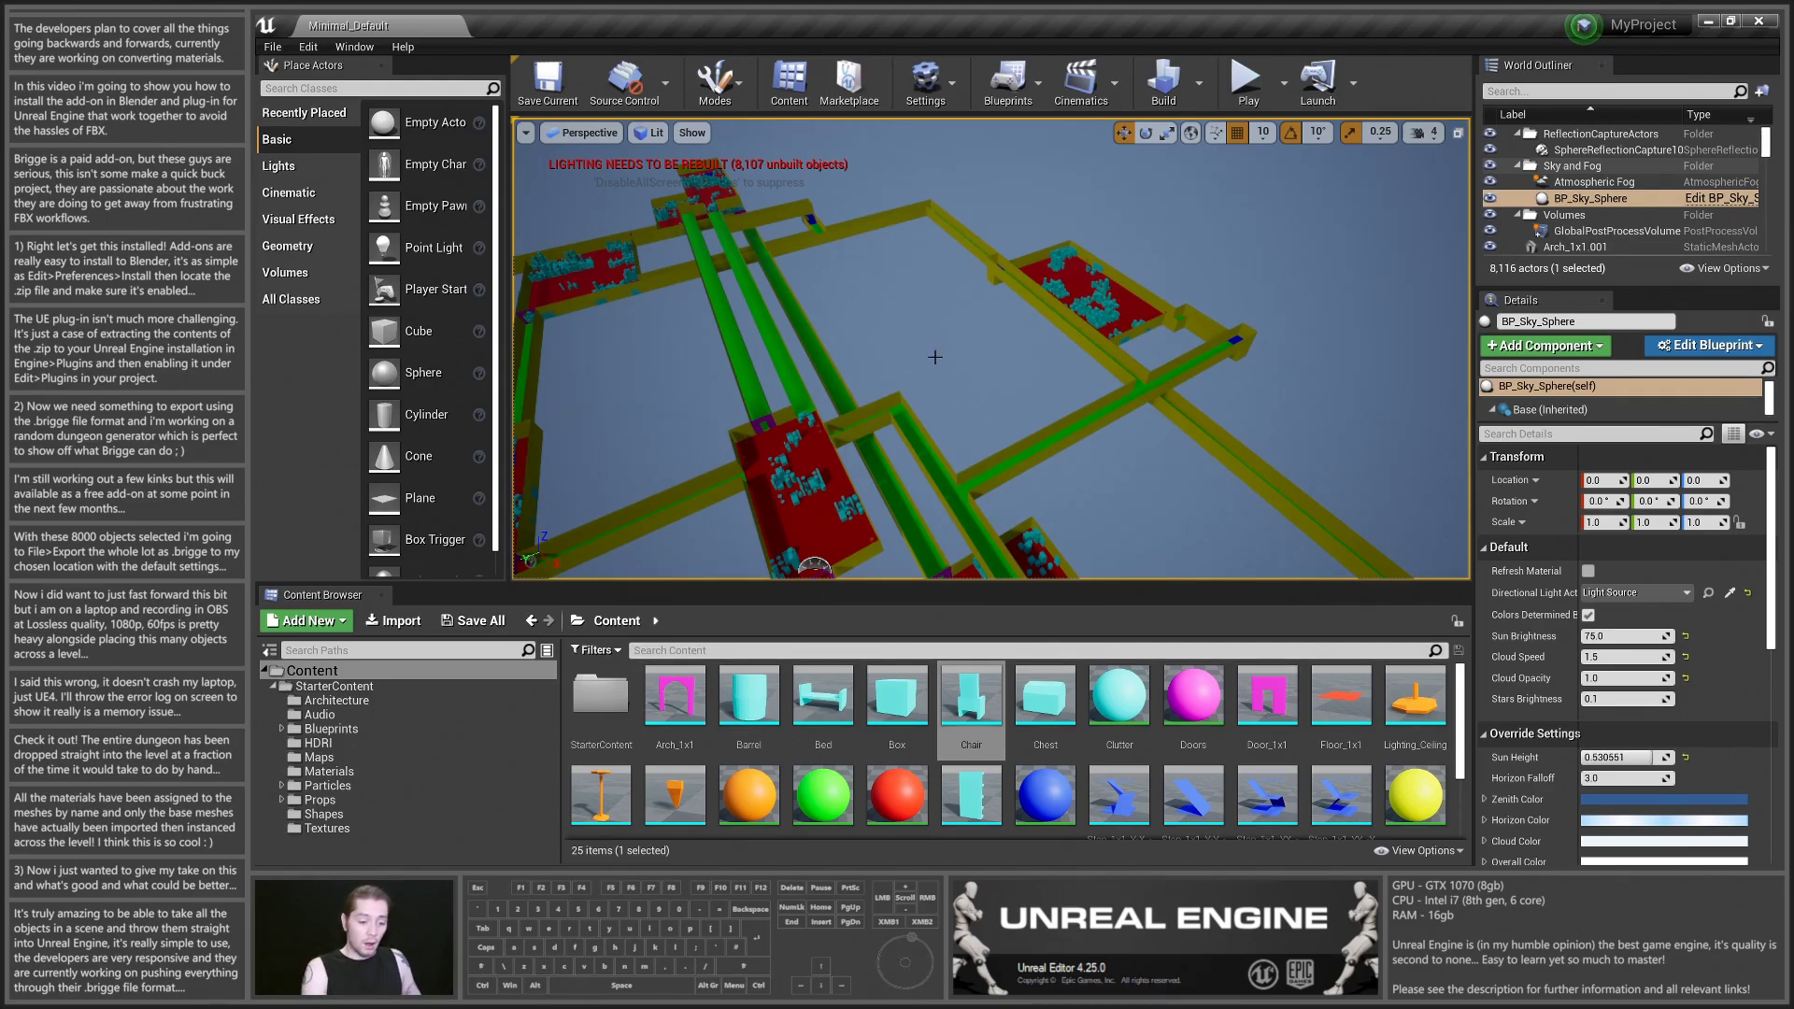
key(w)
right_drag(863, 306, 863, 307)
key(a)
key(d)
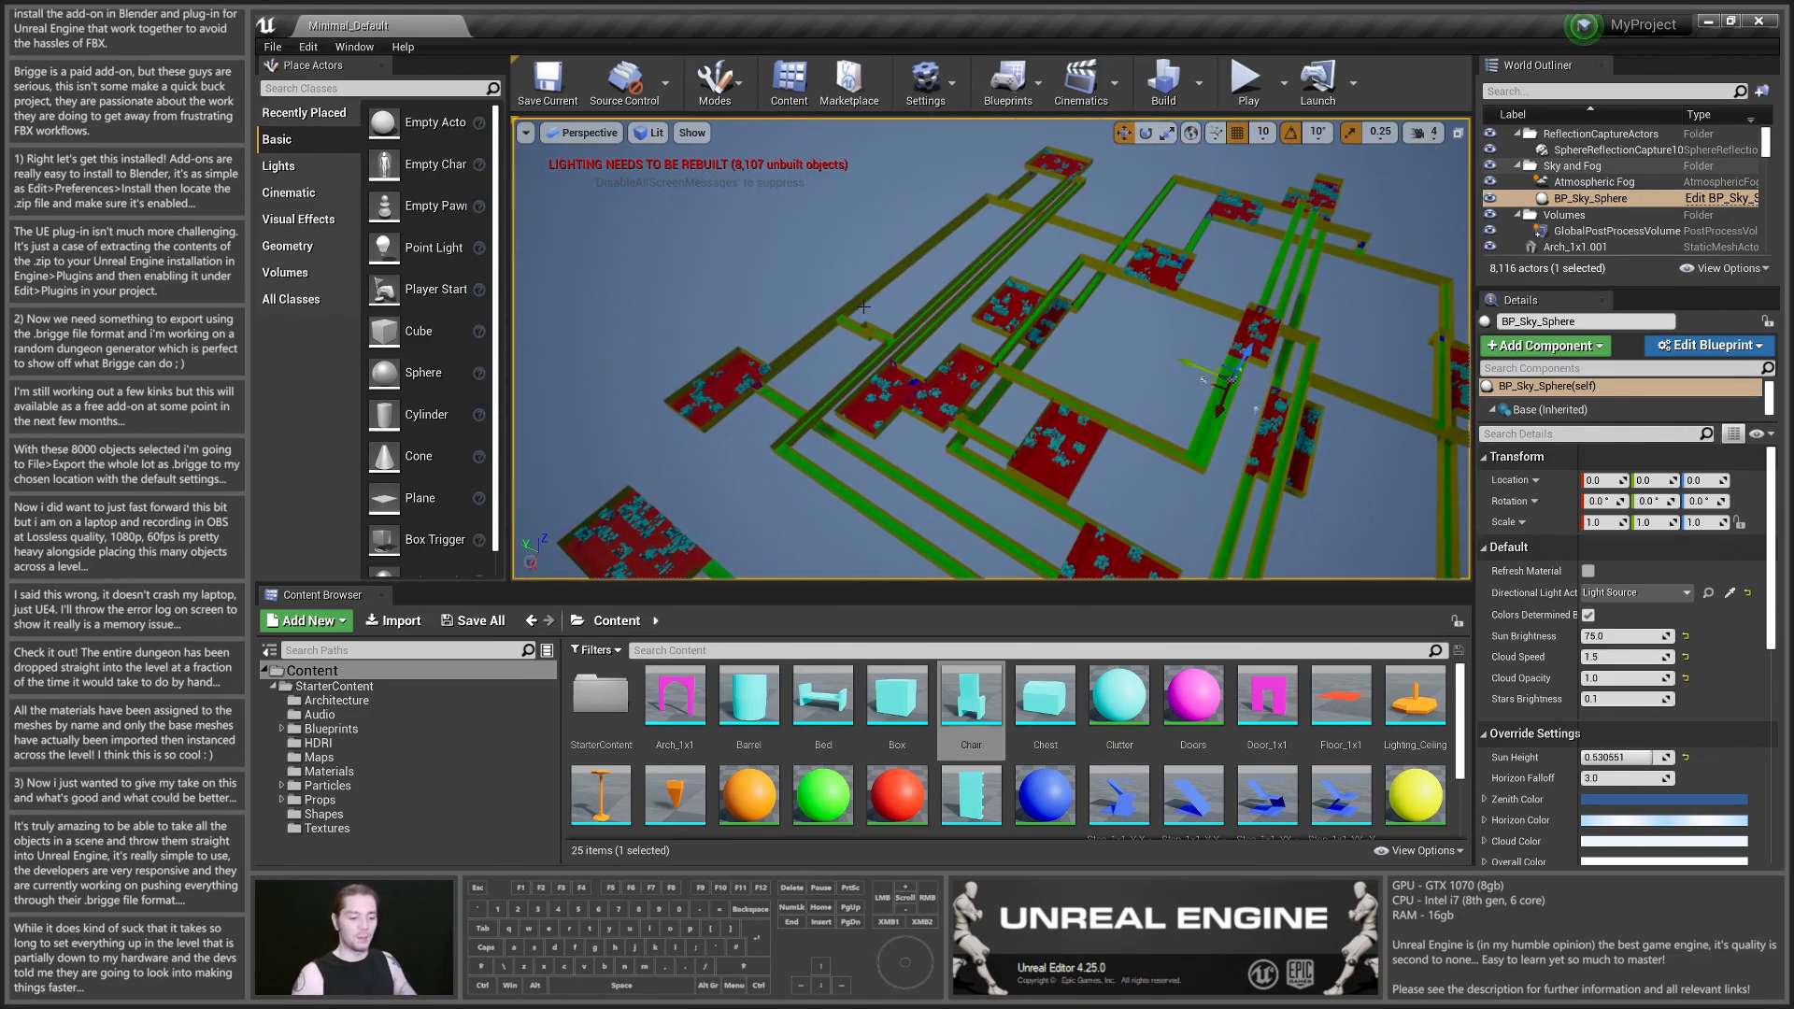
key(d)
right_drag(864, 307, 864, 307)
key(w)
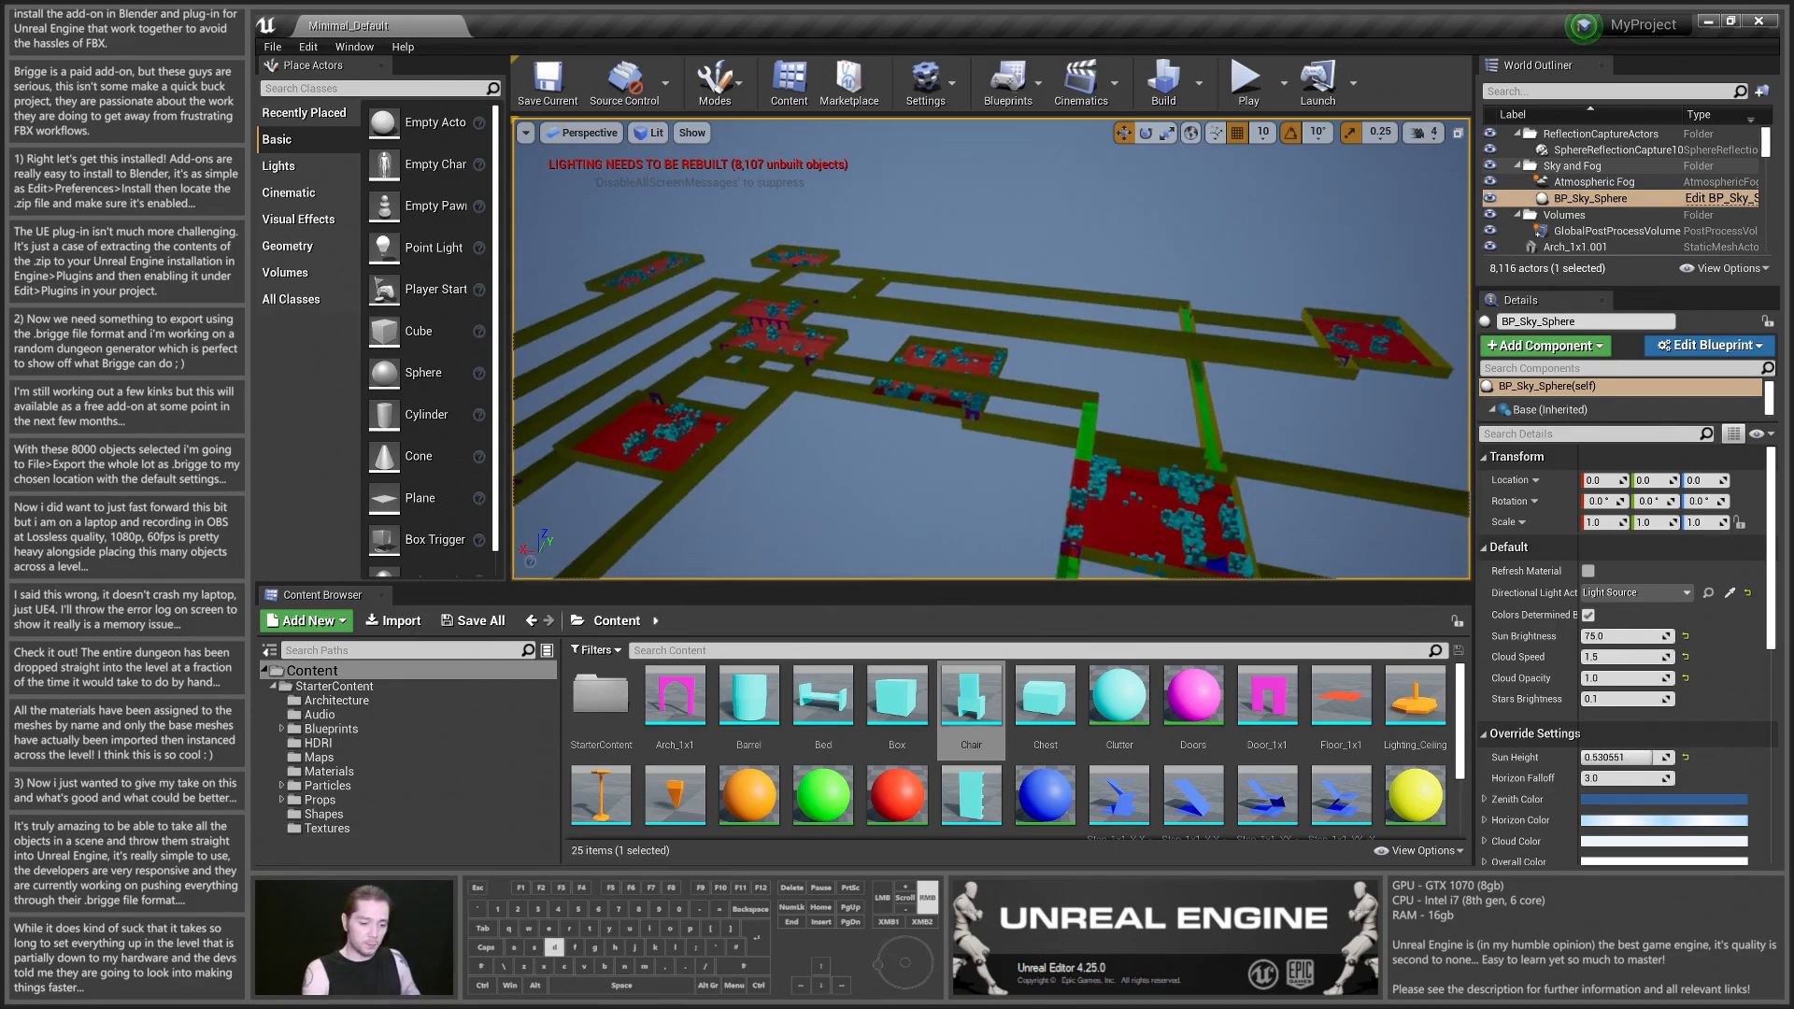
right_drag(863, 306, 864, 306)
key(a)
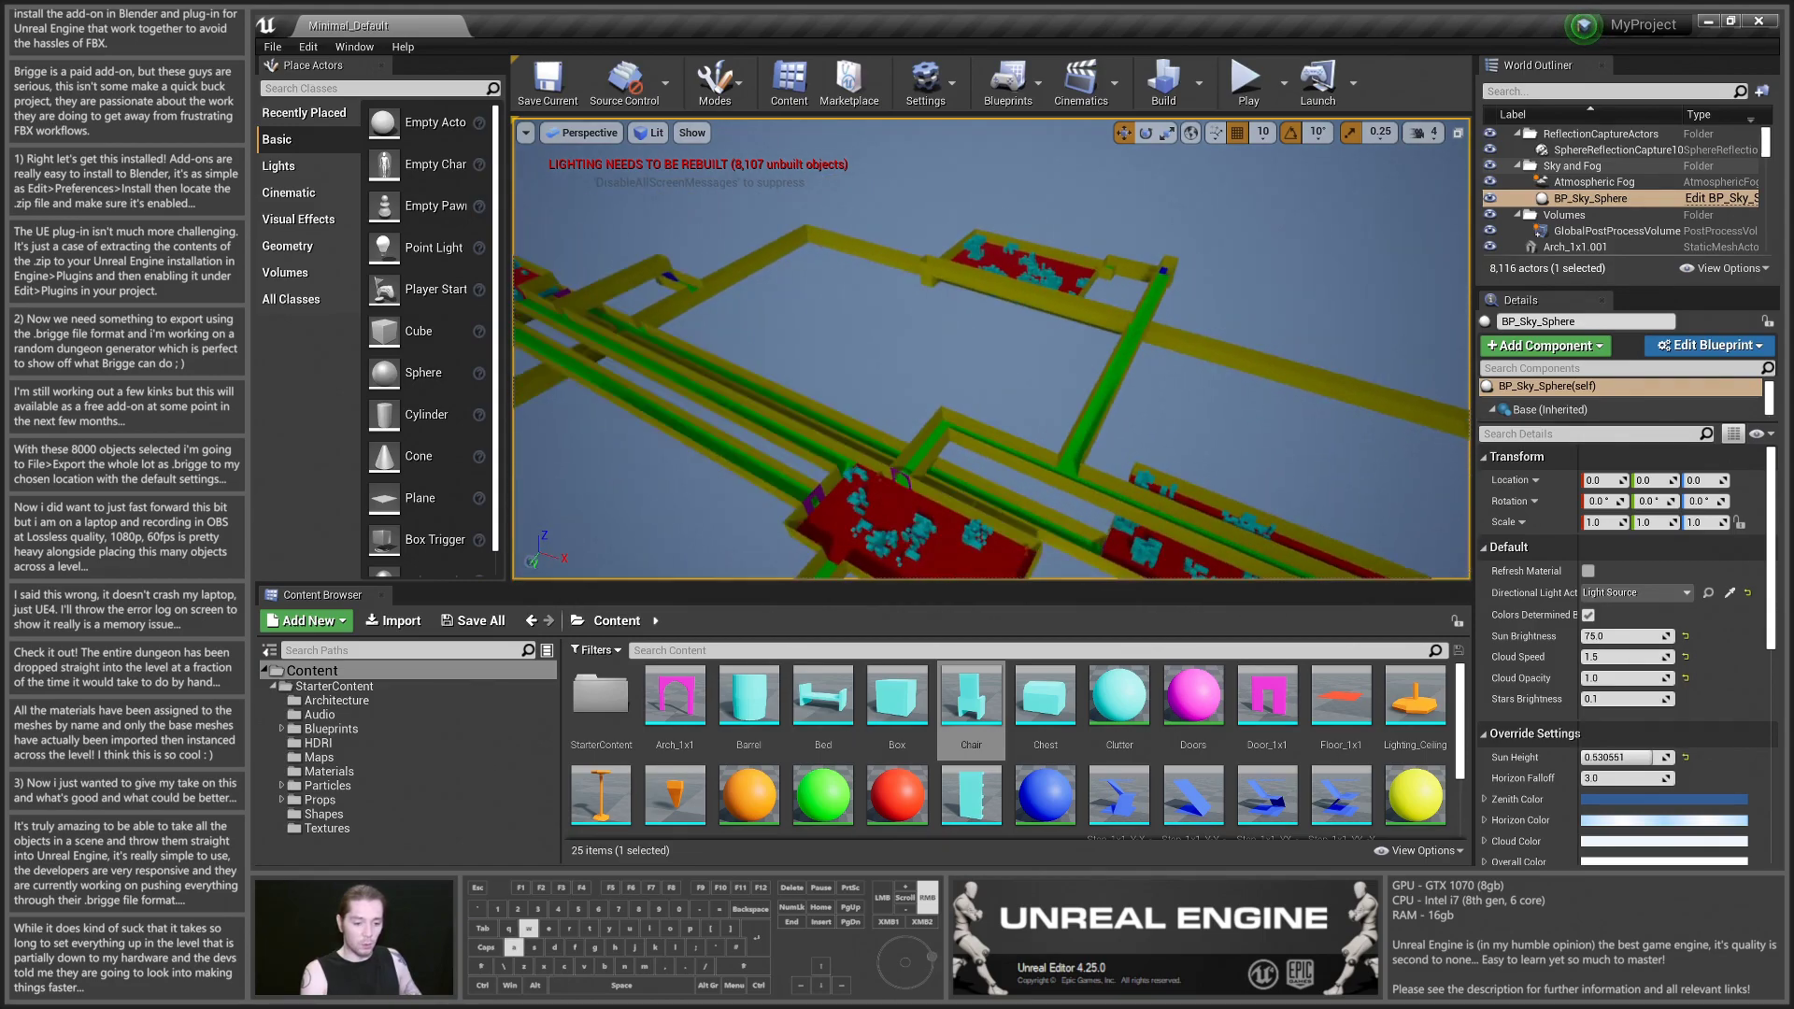
right_drag(863, 306, 863, 307)
right_drag(1100, 452, 1099, 452)
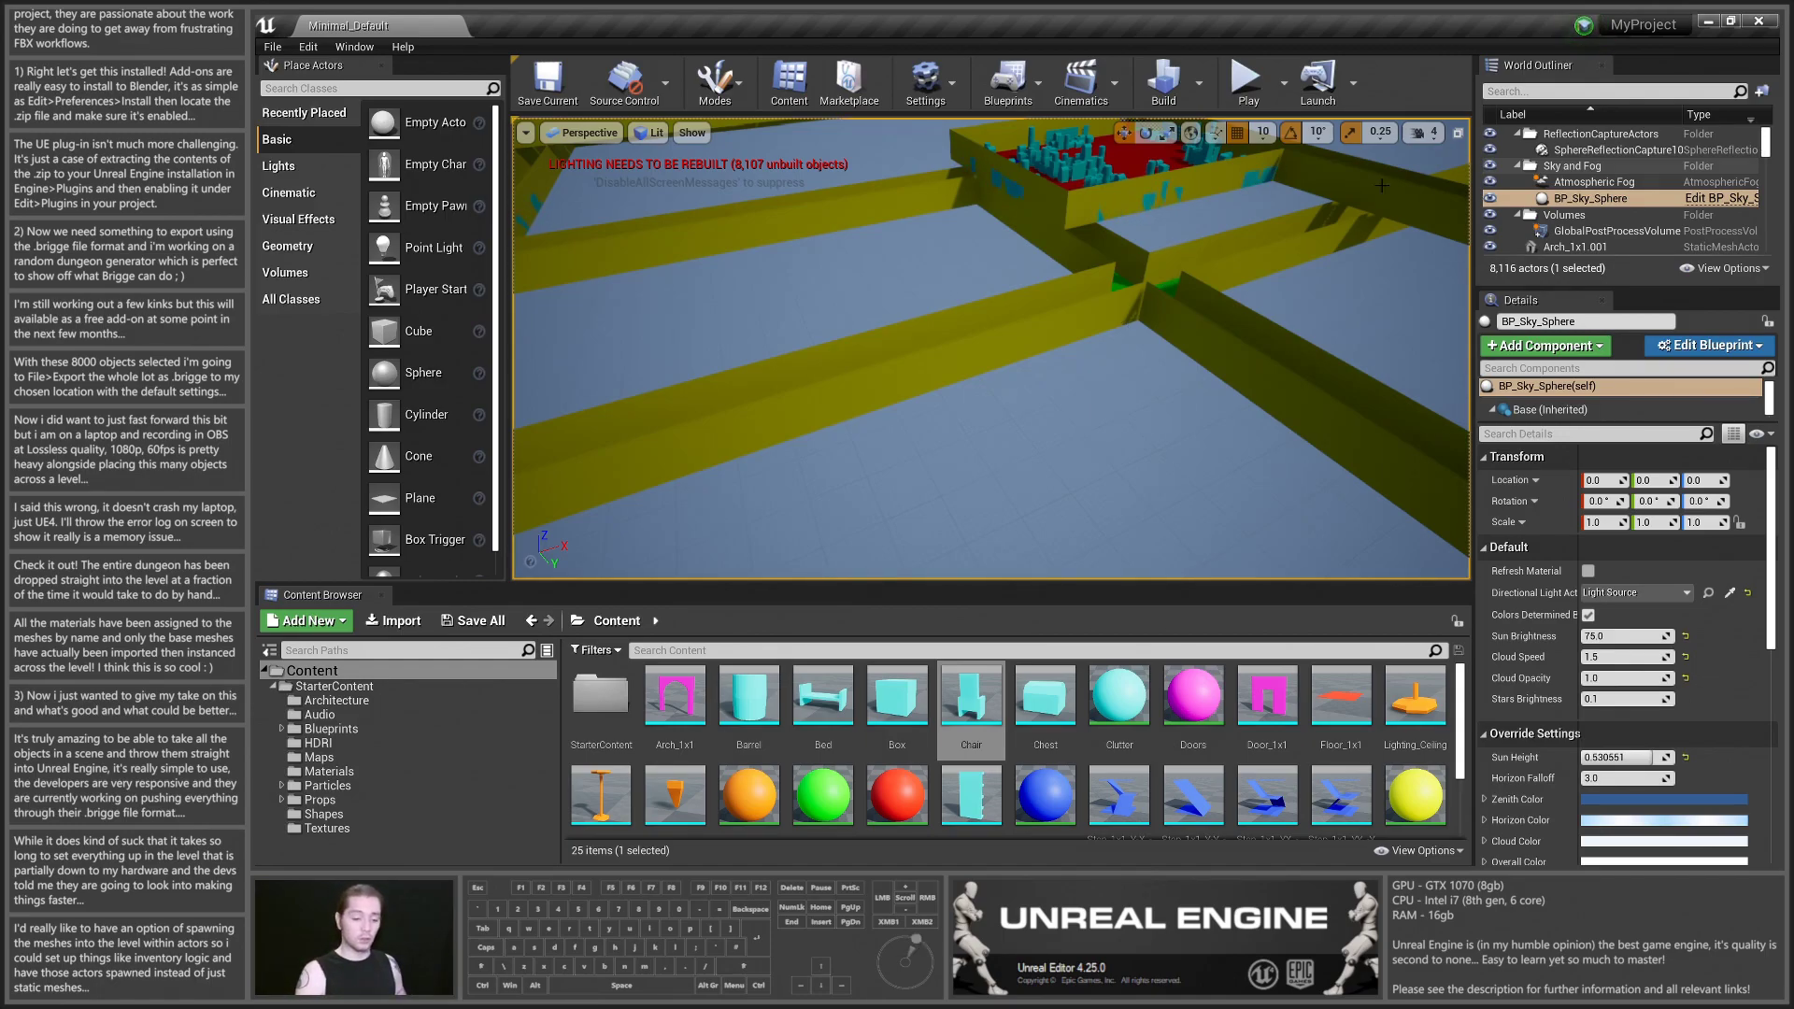
Step: Select a single wall segment beside the corridor crossing in the imported dungeon
key(w)
mouse_move(1008, 348)
right_down()
mouse_move(1214, 365)
mouse_move(1007, 349)
mouse_move(1022, 339)
right_up()
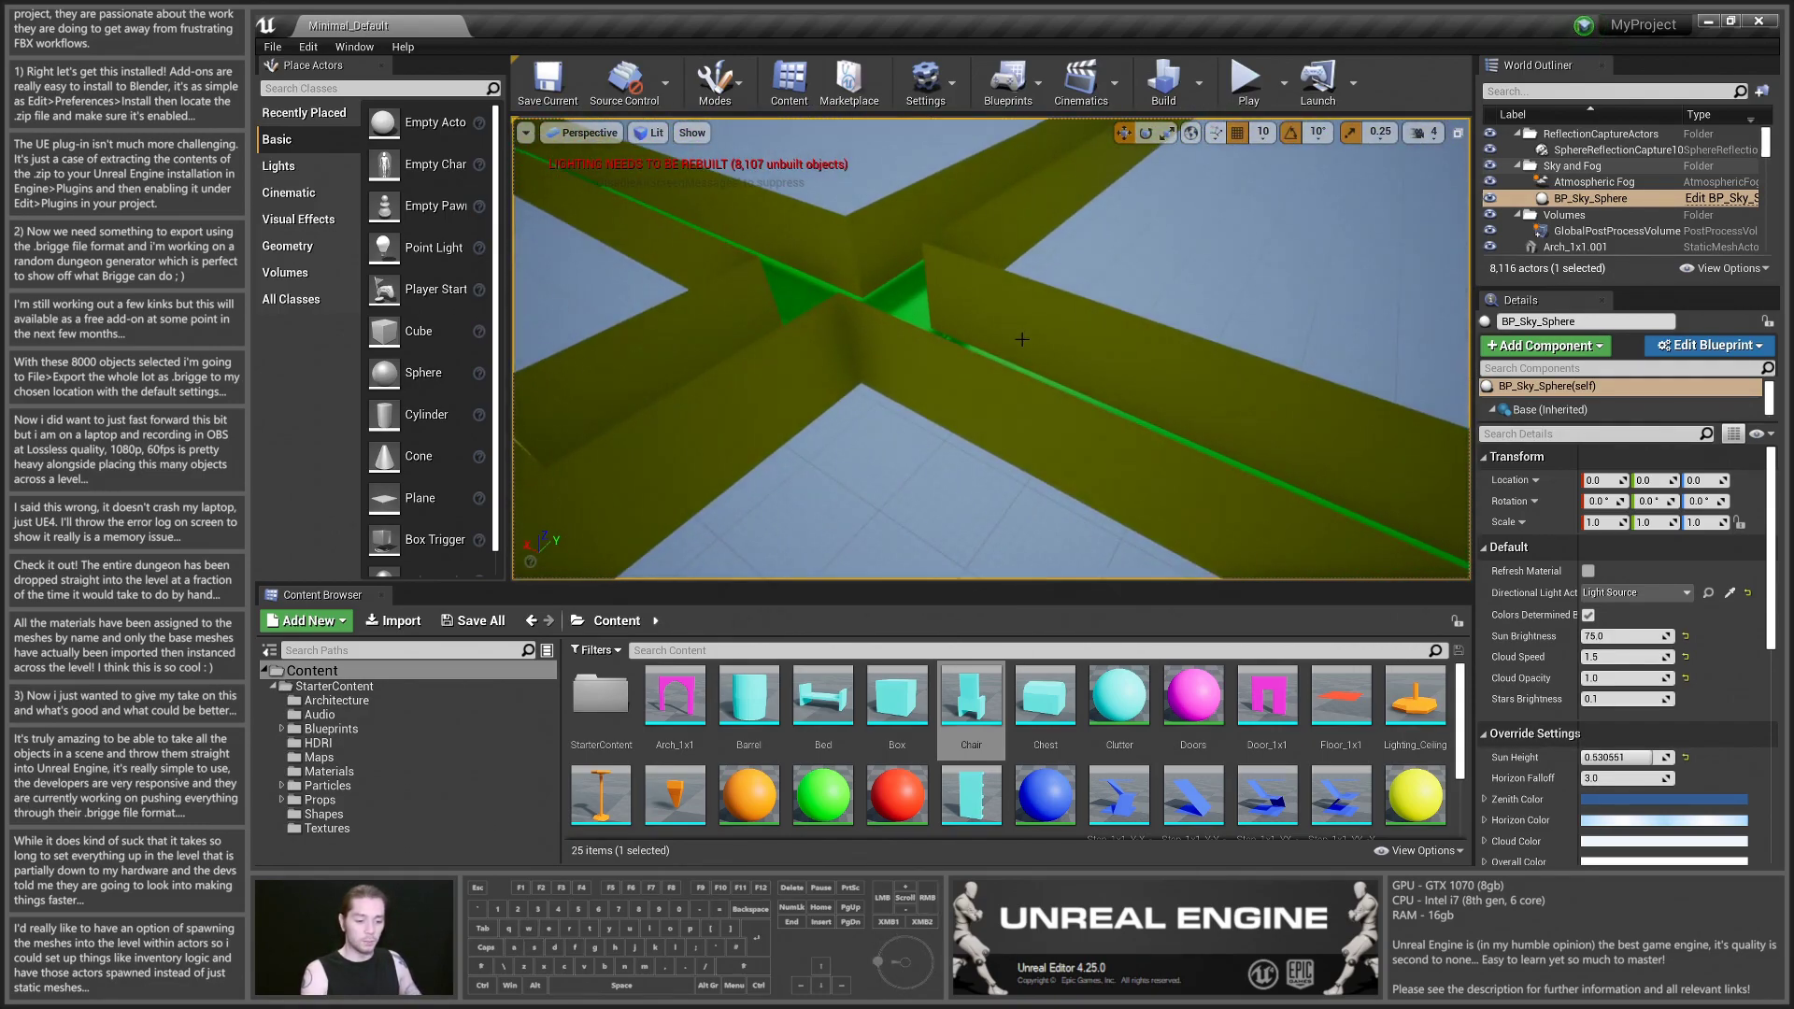
click(915, 404)
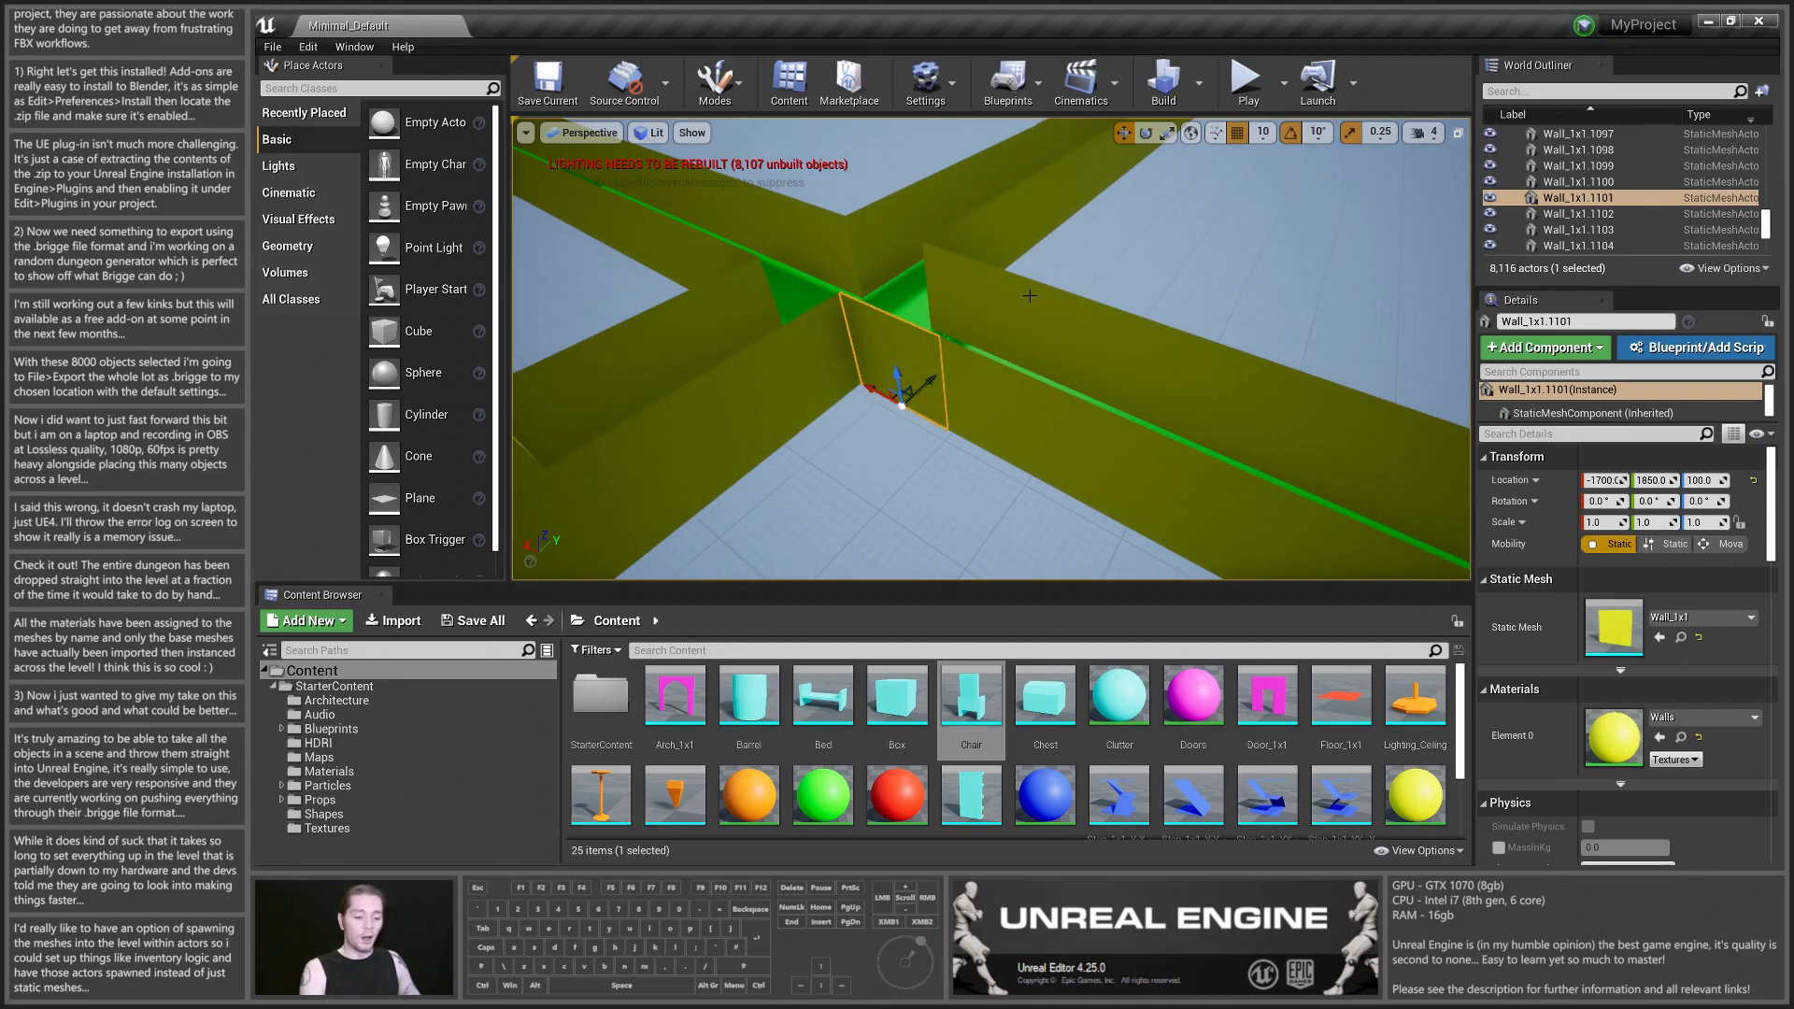
Step: Examine the clutter inside one dungeon room up close and read the details of the Barrel mesh asset
right_drag(1116, 249, 1115, 249)
key(a)
right_drag(1057, 171, 1056, 171)
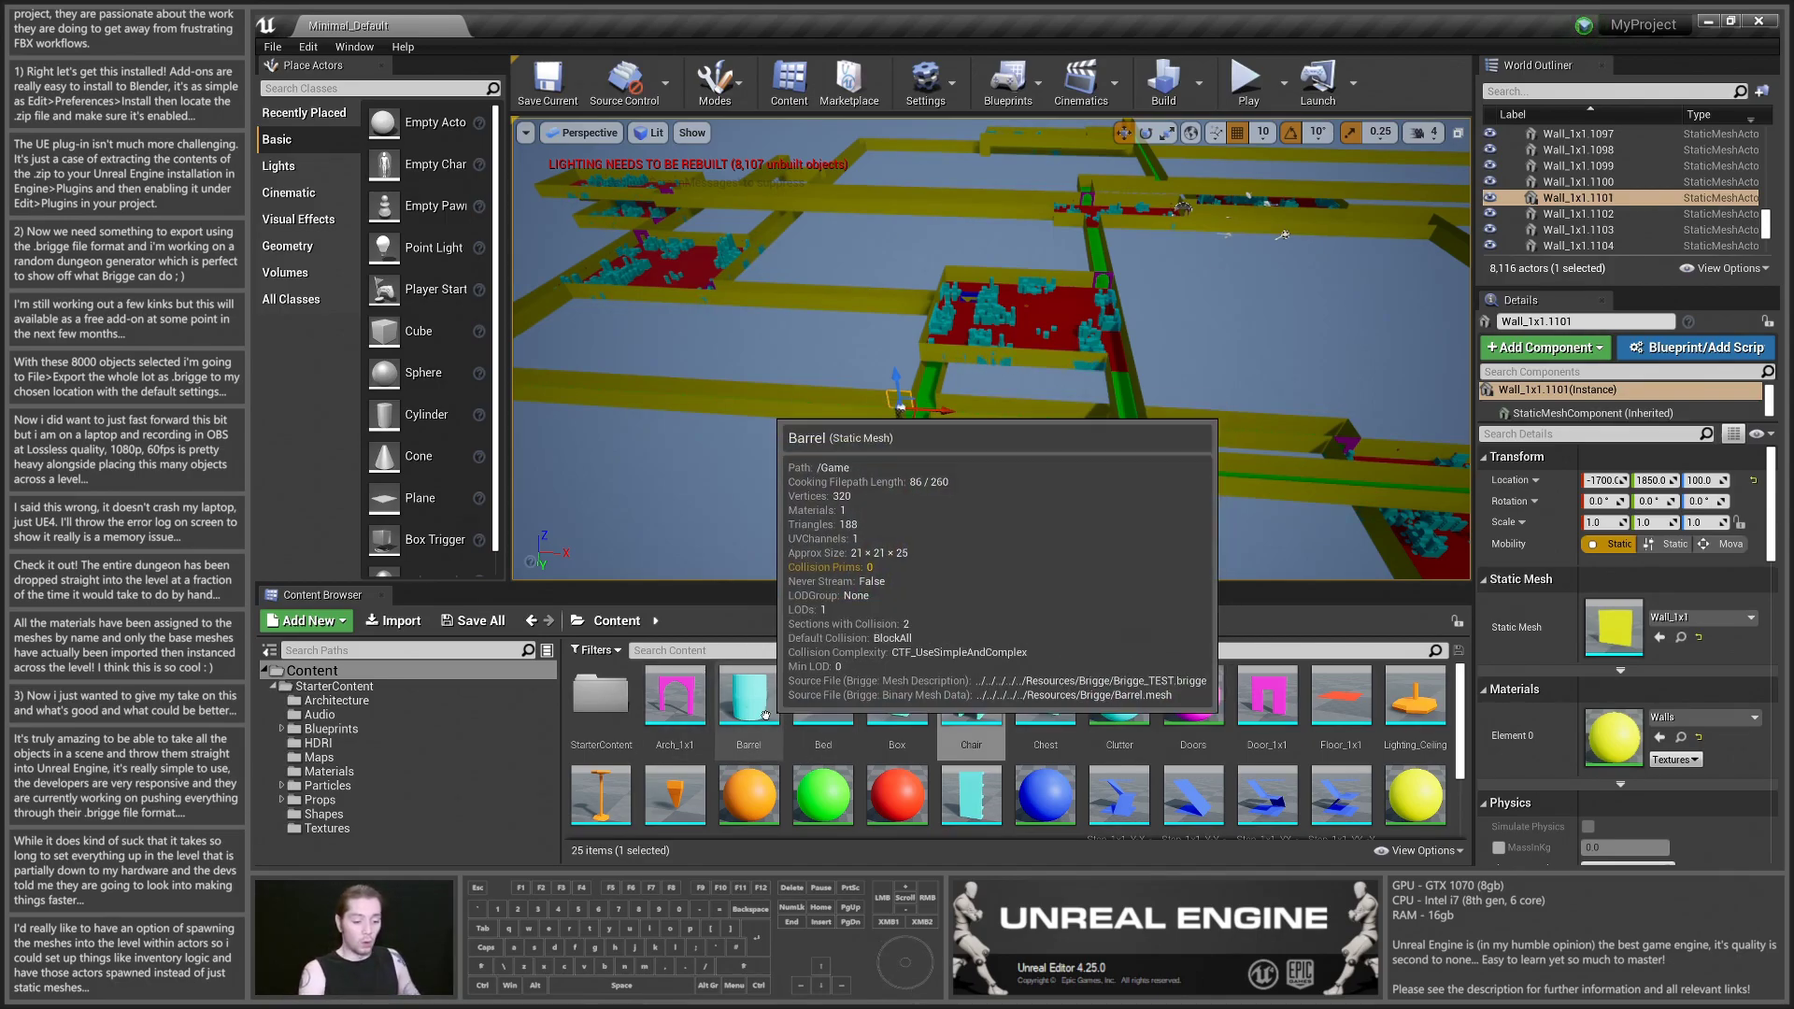
right_drag(816, 524, 817, 523)
key(w)
key(a)
right_drag(835, 348, 835, 348)
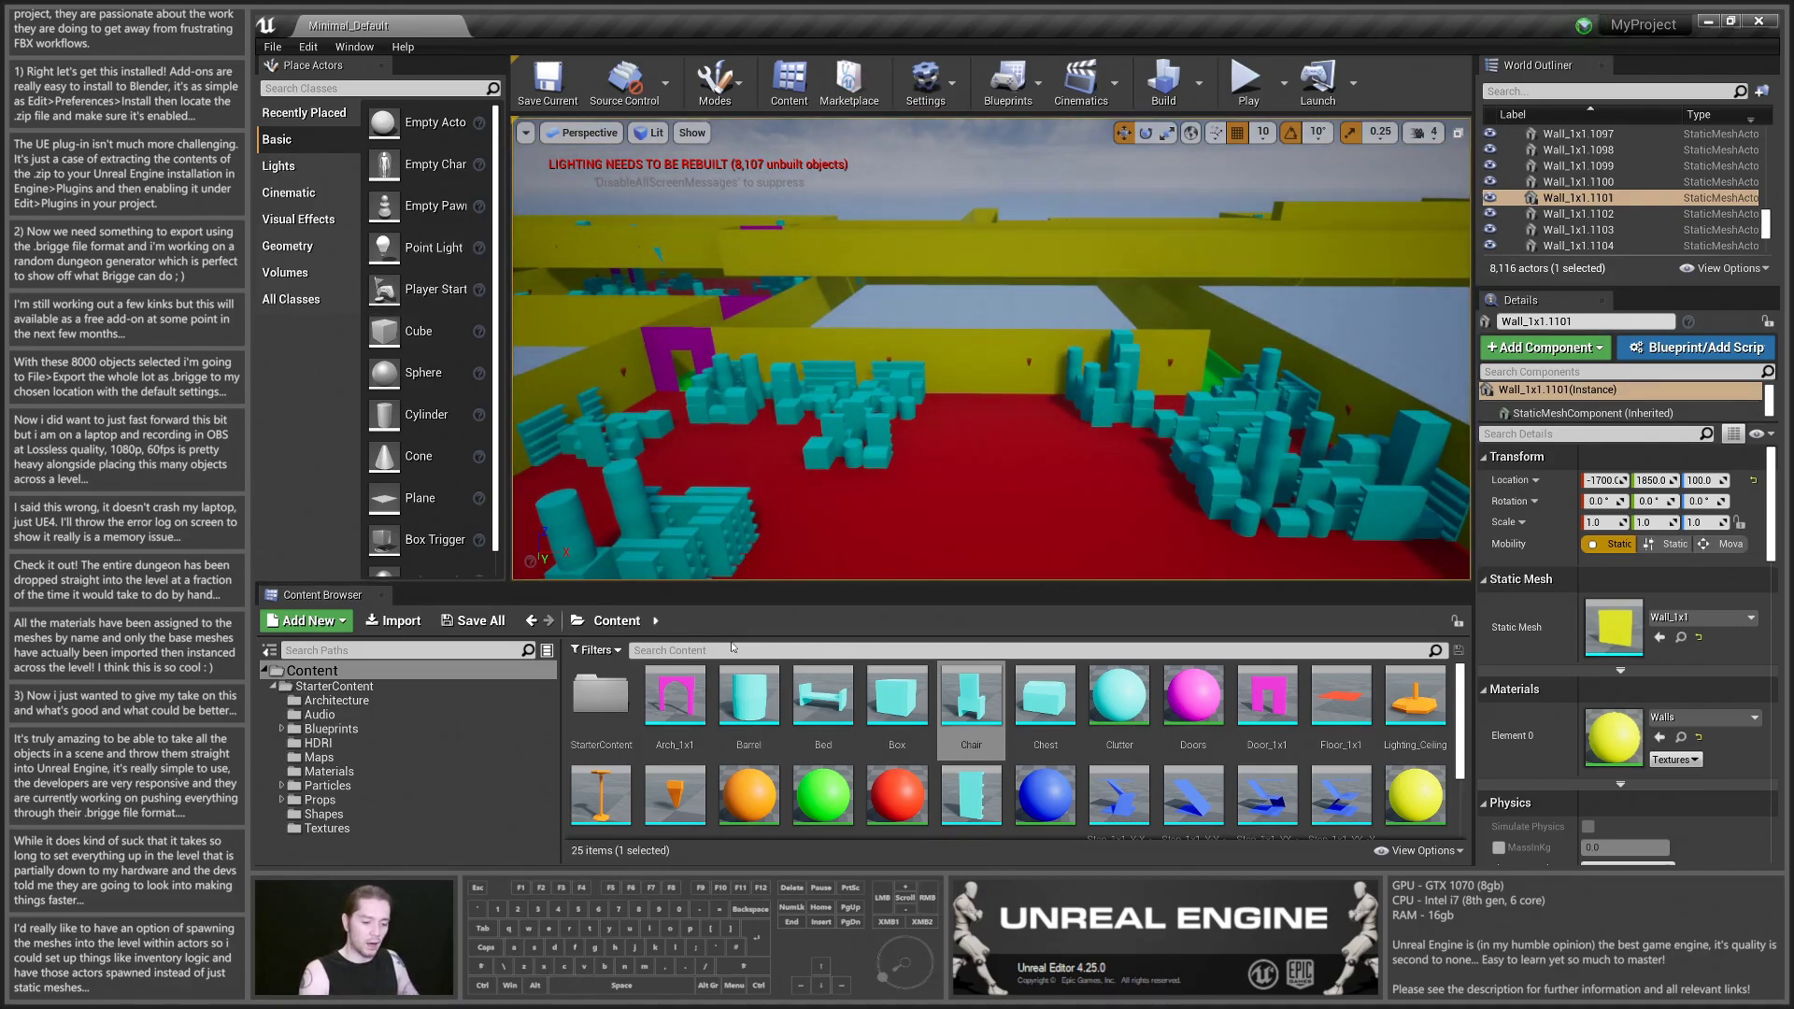
mouse_move(753, 720)
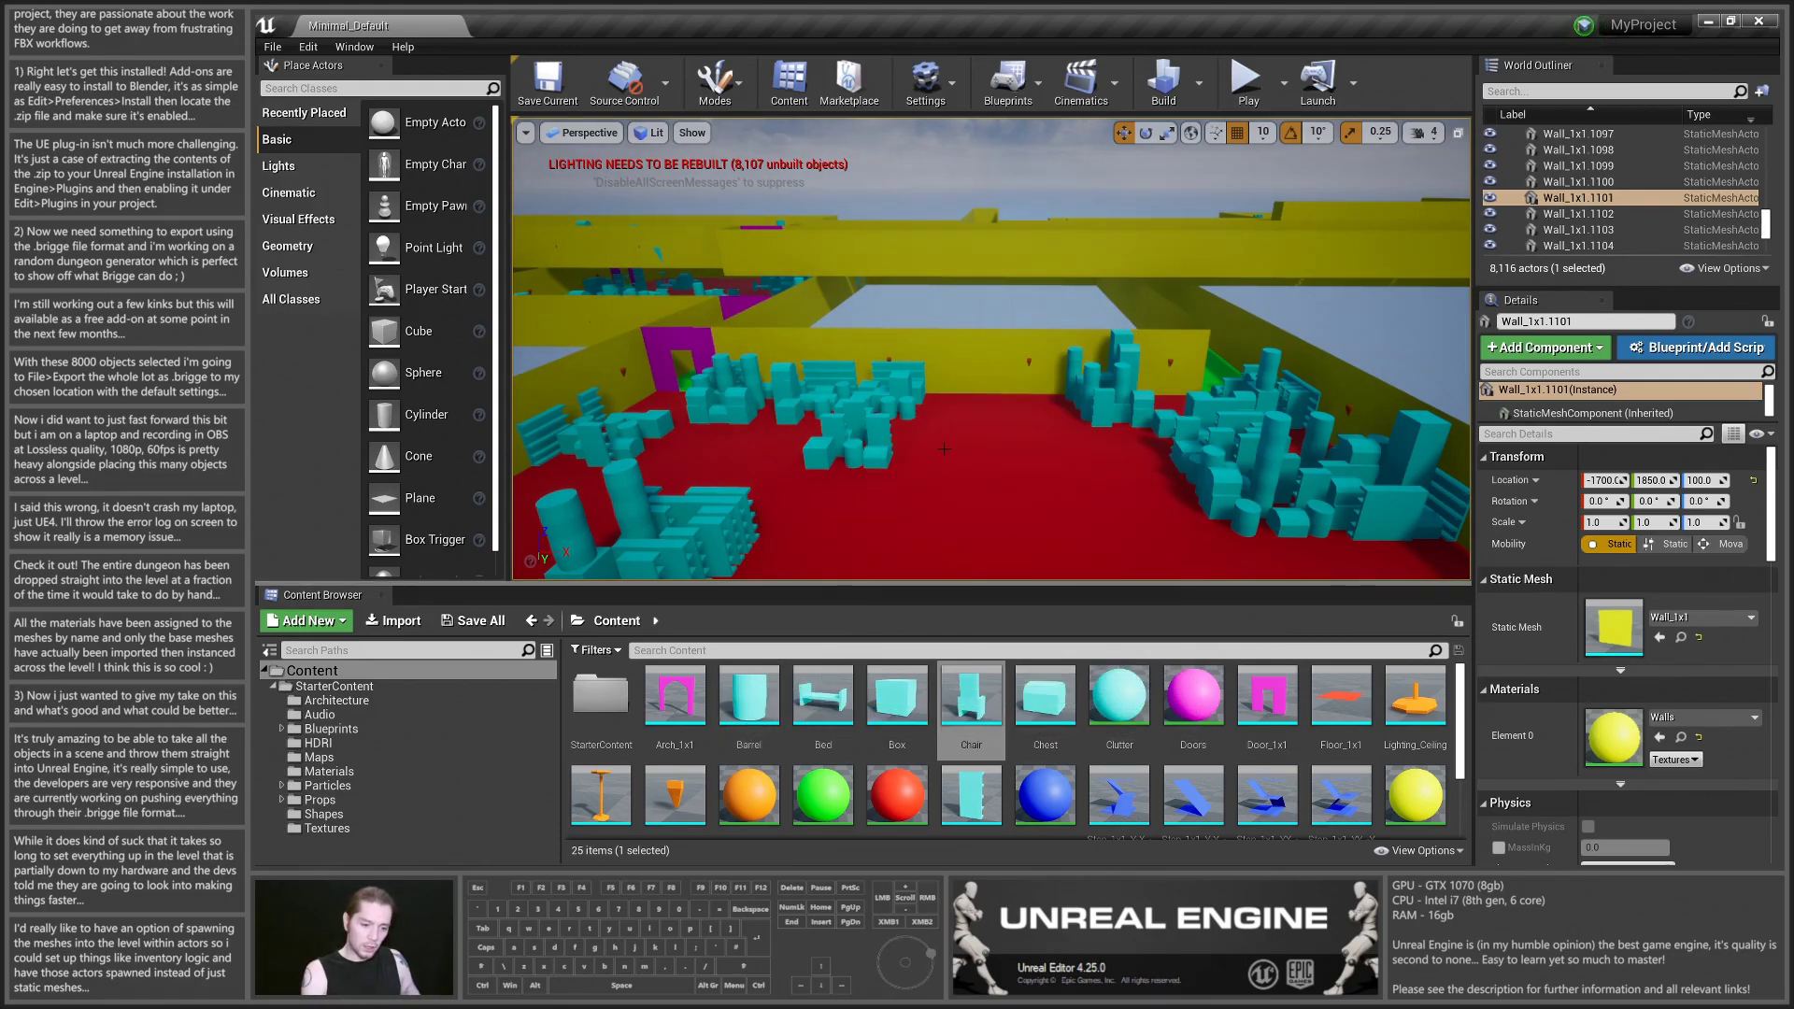
Step: Fly across the dungeon and inspect a cluttered room together with the corridors and rooms around it
right_drag(972, 438, 972, 438)
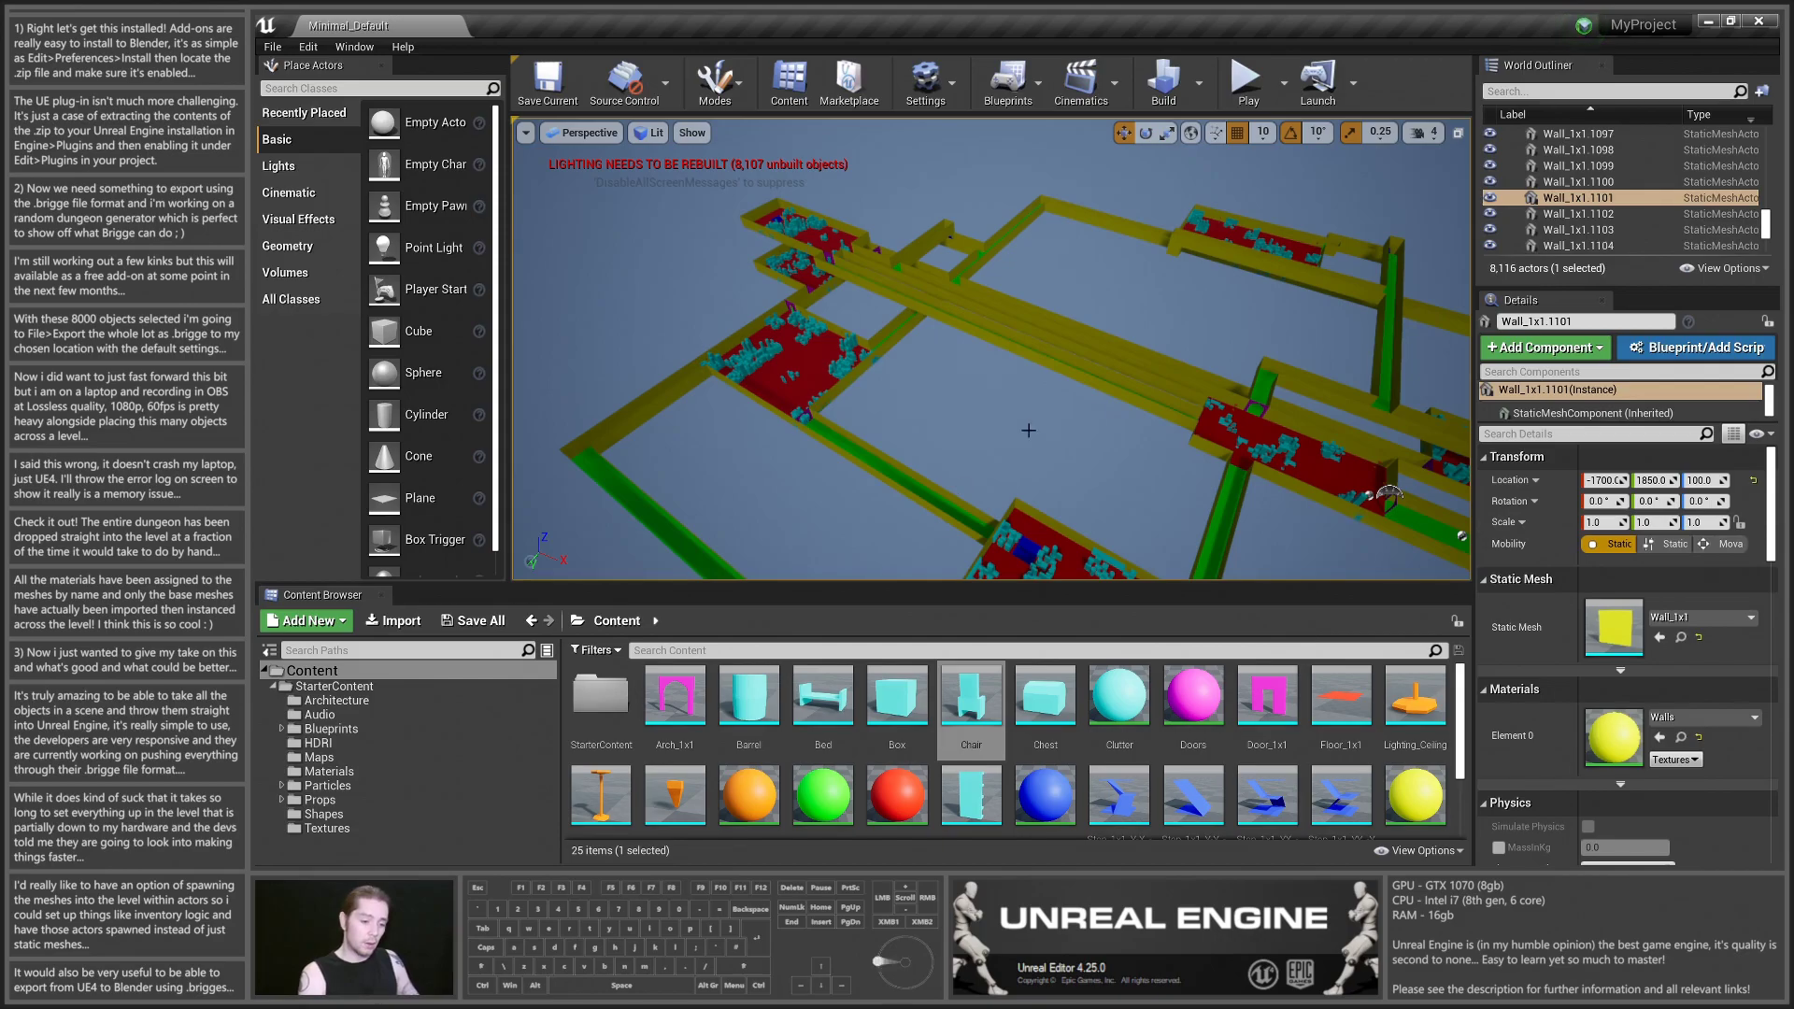
key(d)
key(w)
right_drag(971, 411, 972, 411)
right_drag(1390, 495, 1389, 496)
right_drag(967, 392, 966, 392)
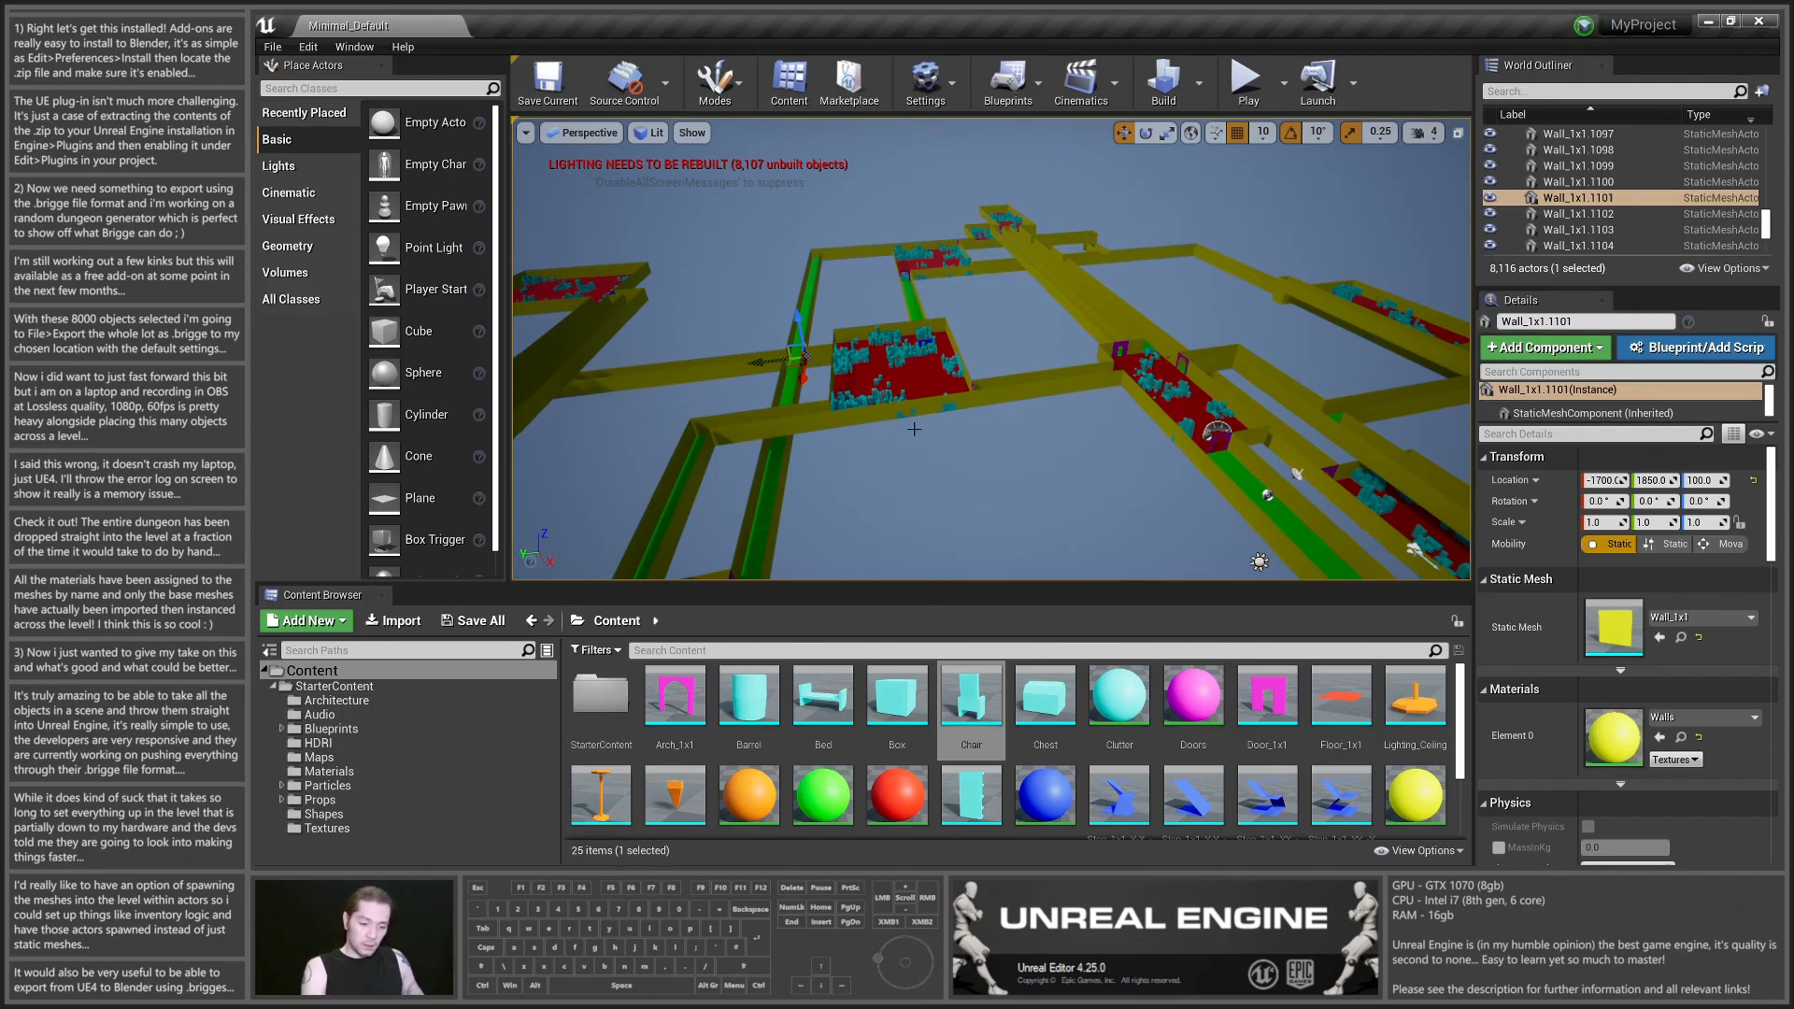
right_drag(1031, 353, 1031, 353)
key(w)
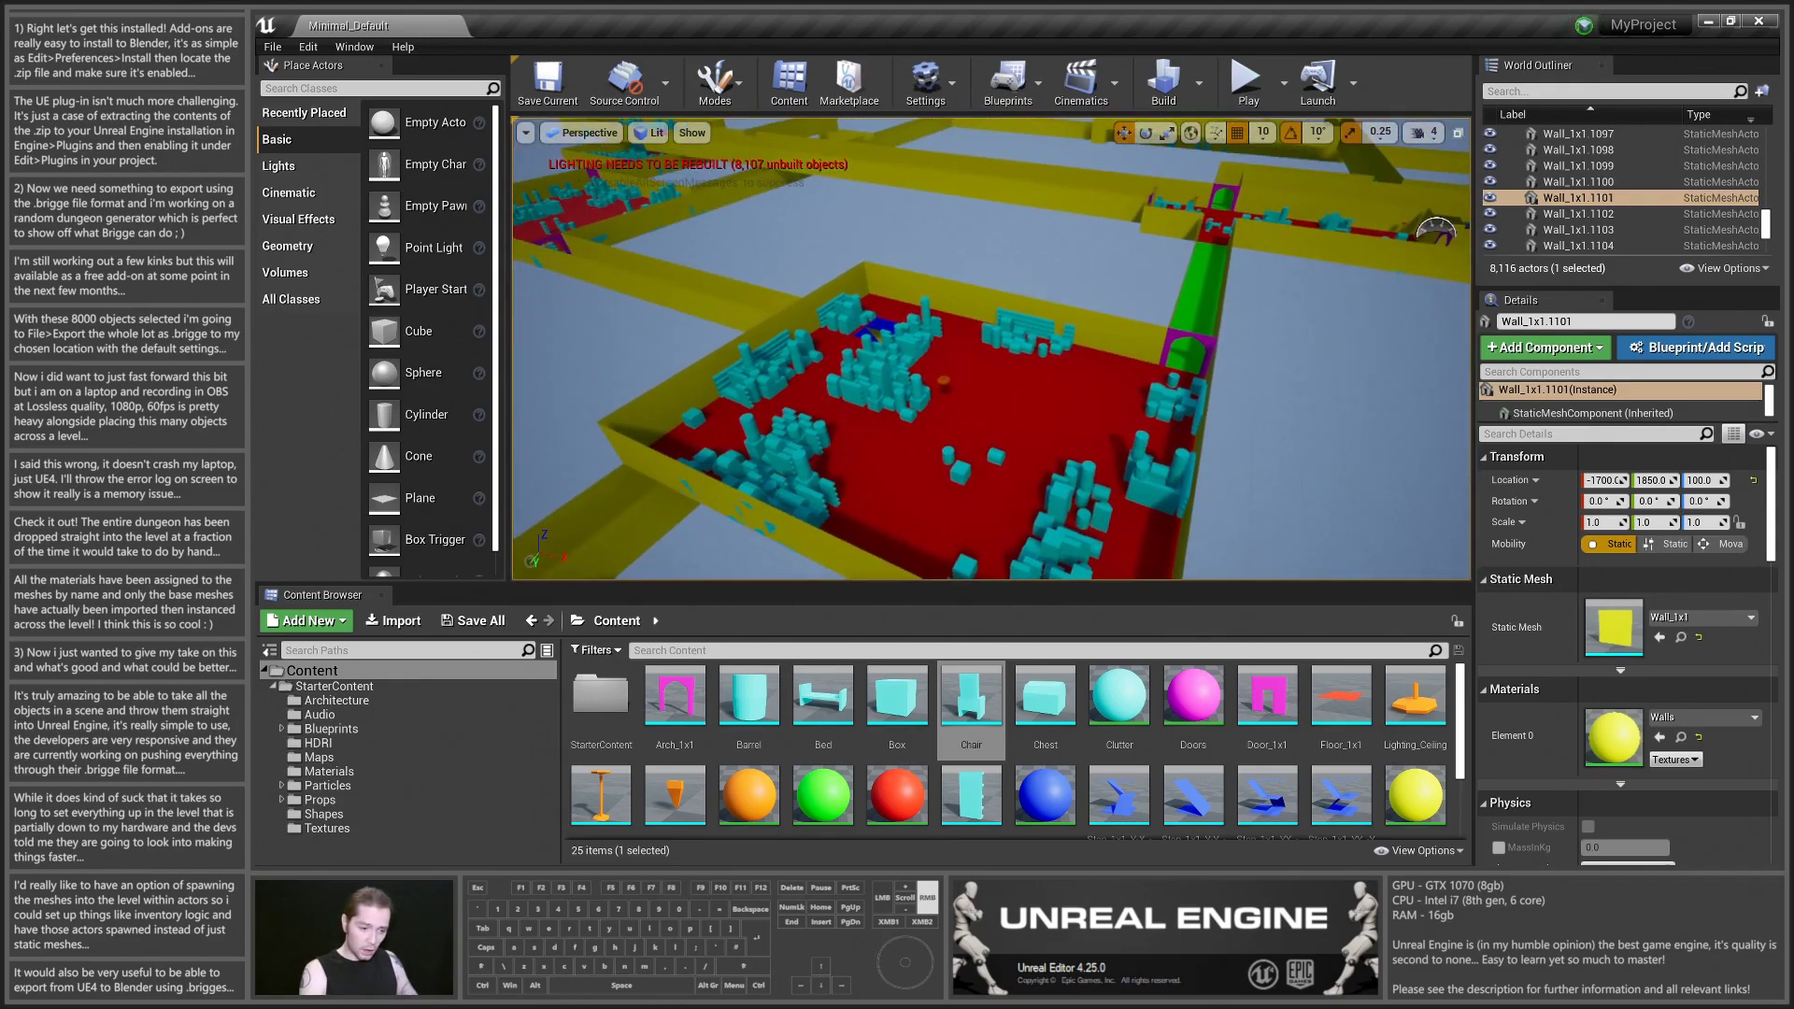
key(a)
right_drag(1031, 353, 1031, 353)
key(w)
key(w)
key(a)
key(d)
key(s)
key(d)
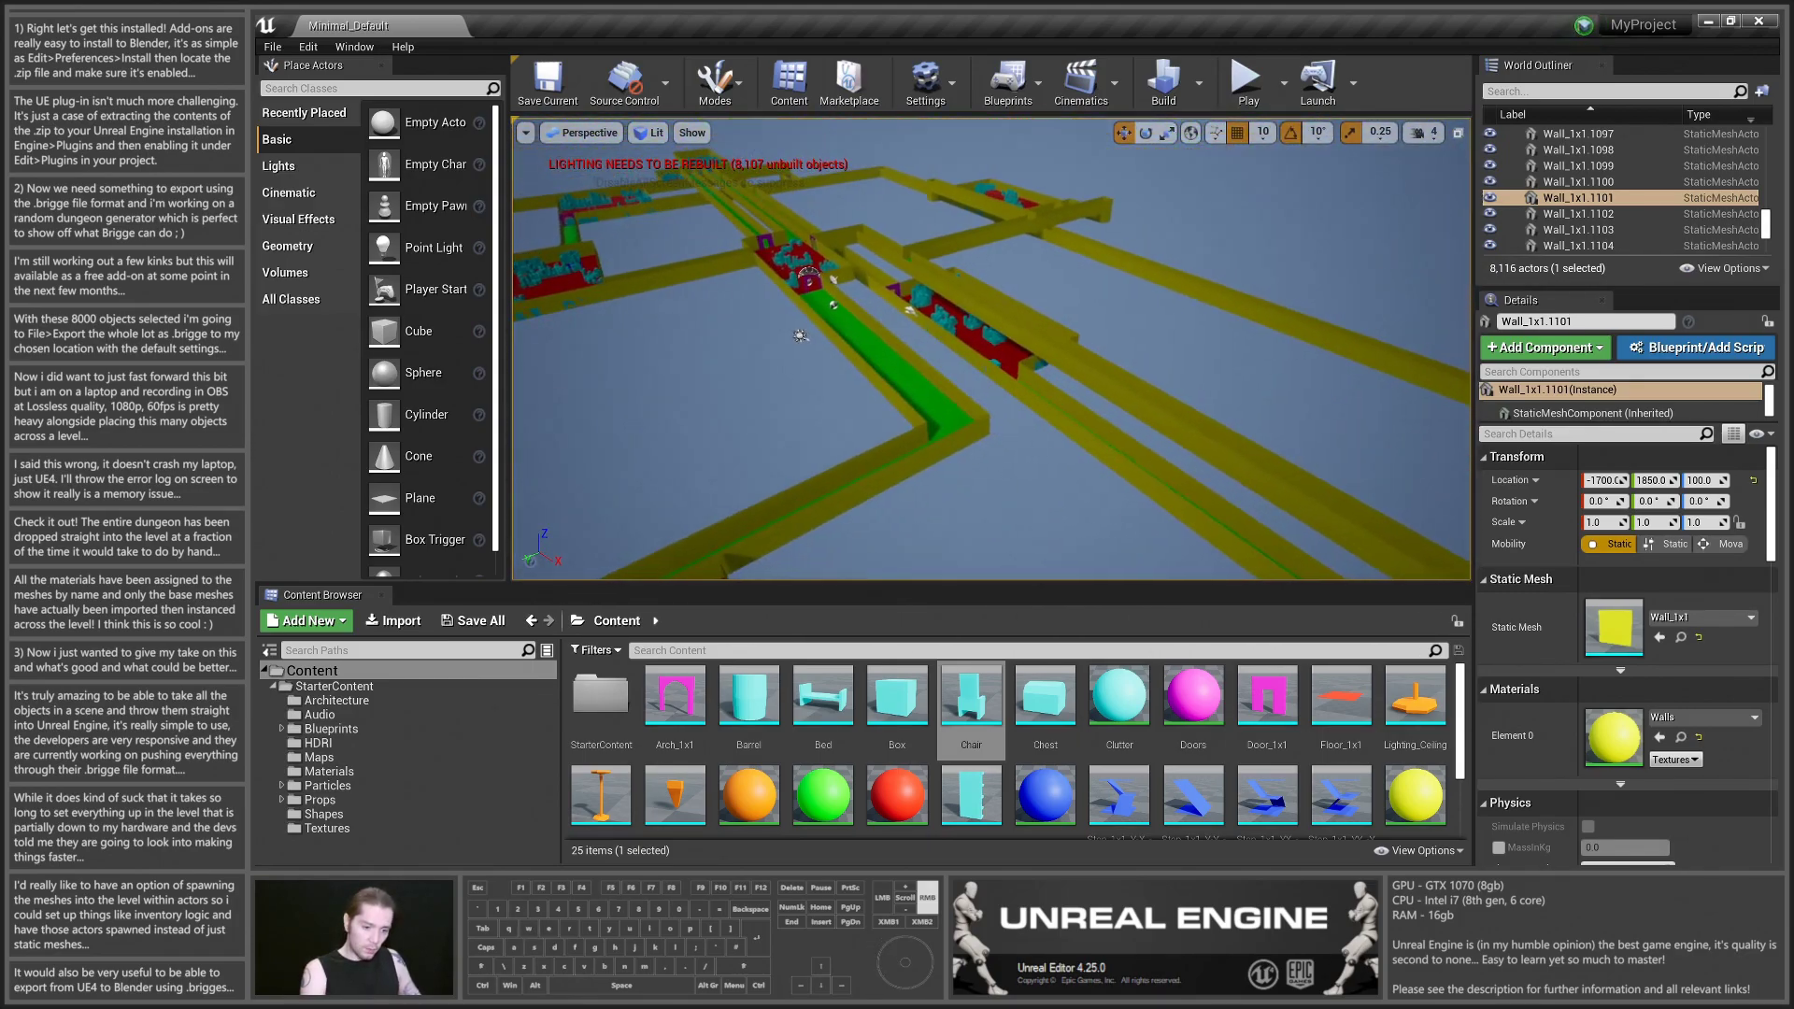
key(d)
key(s)
right_drag(1032, 353, 1031, 353)
key(w)
key(a)
key(d)
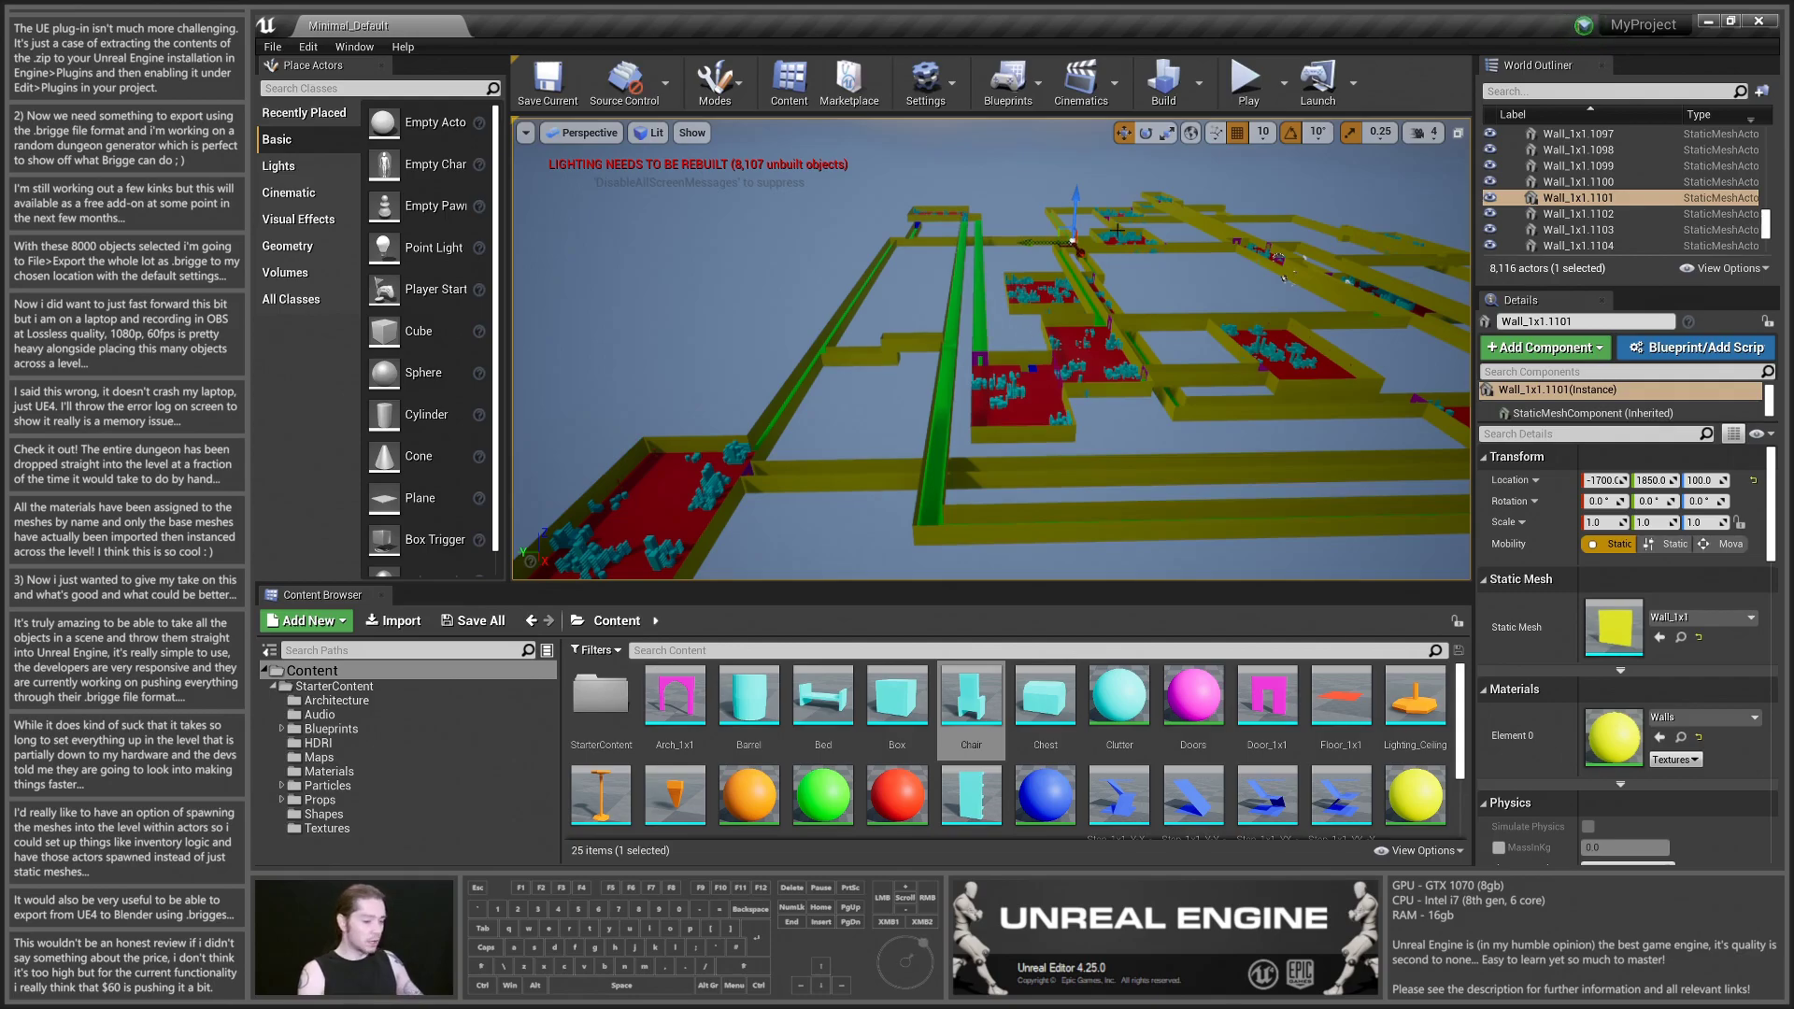
Step: View the whole imported dungeon from low and high angles, checking its rooms and connecting corridors
right_drag(1156, 432, 1156, 431)
right_drag(762, 278, 761, 279)
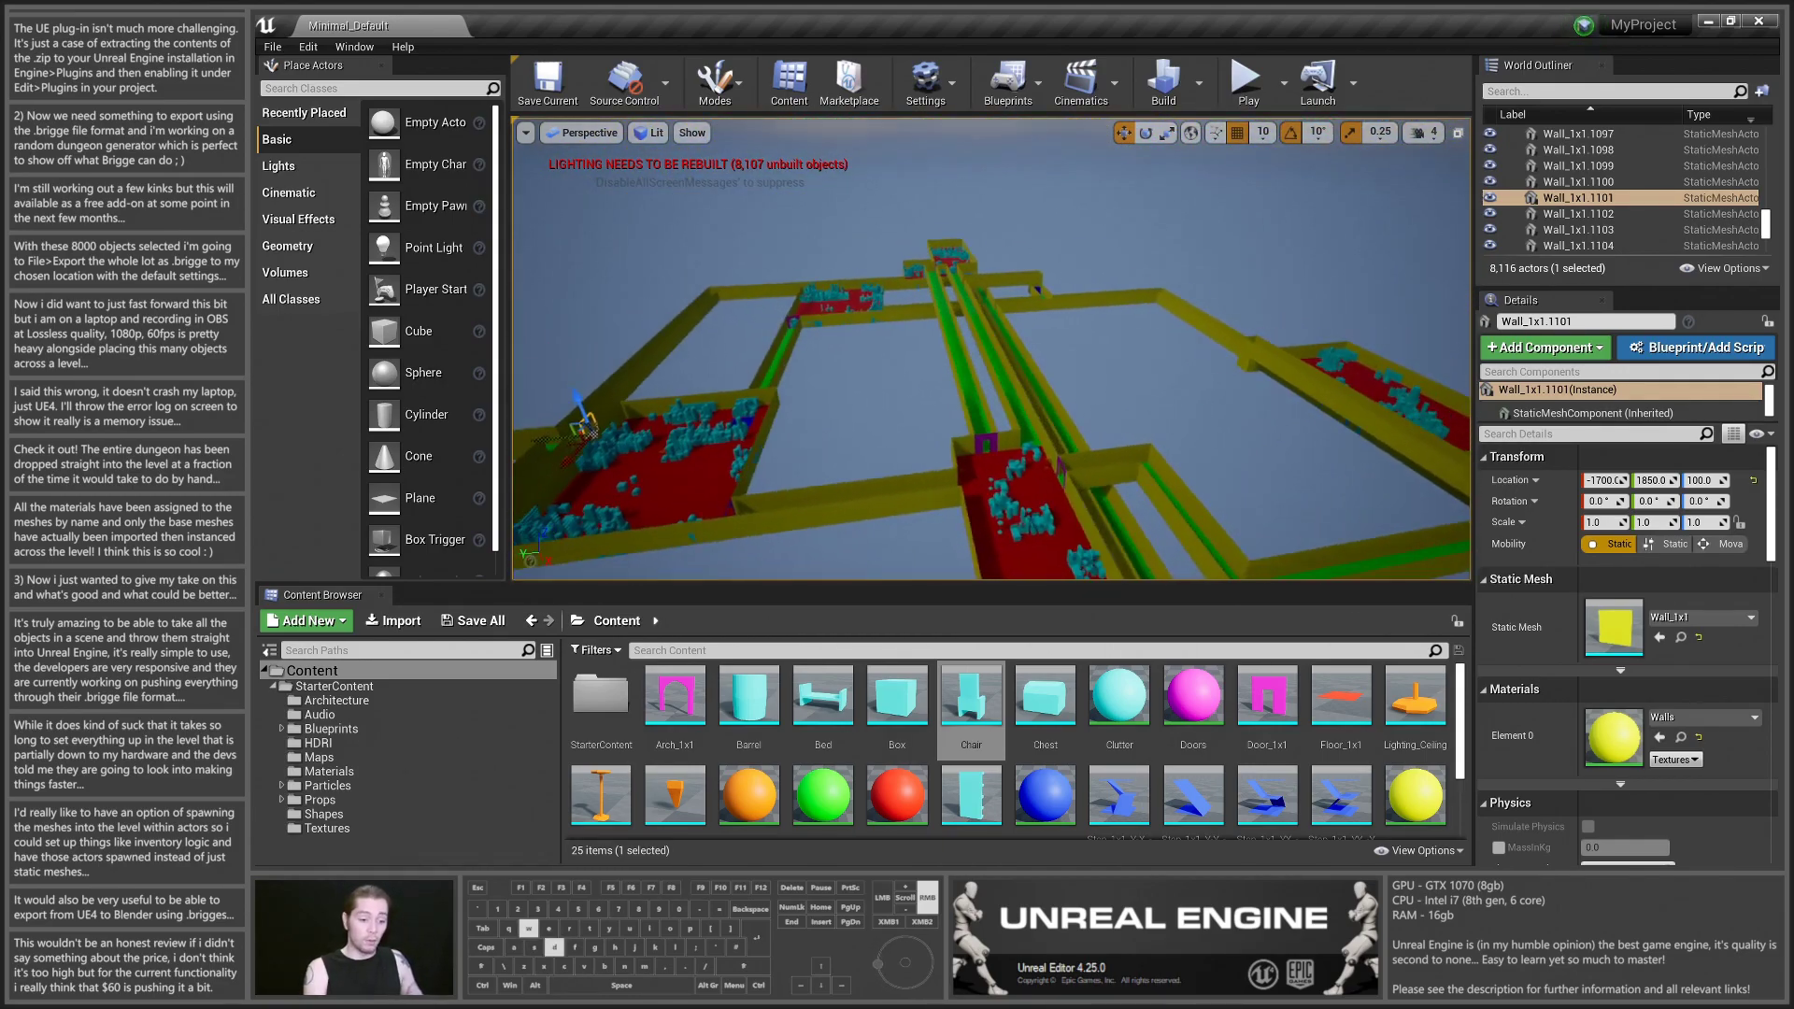
right_drag(762, 279, 761, 279)
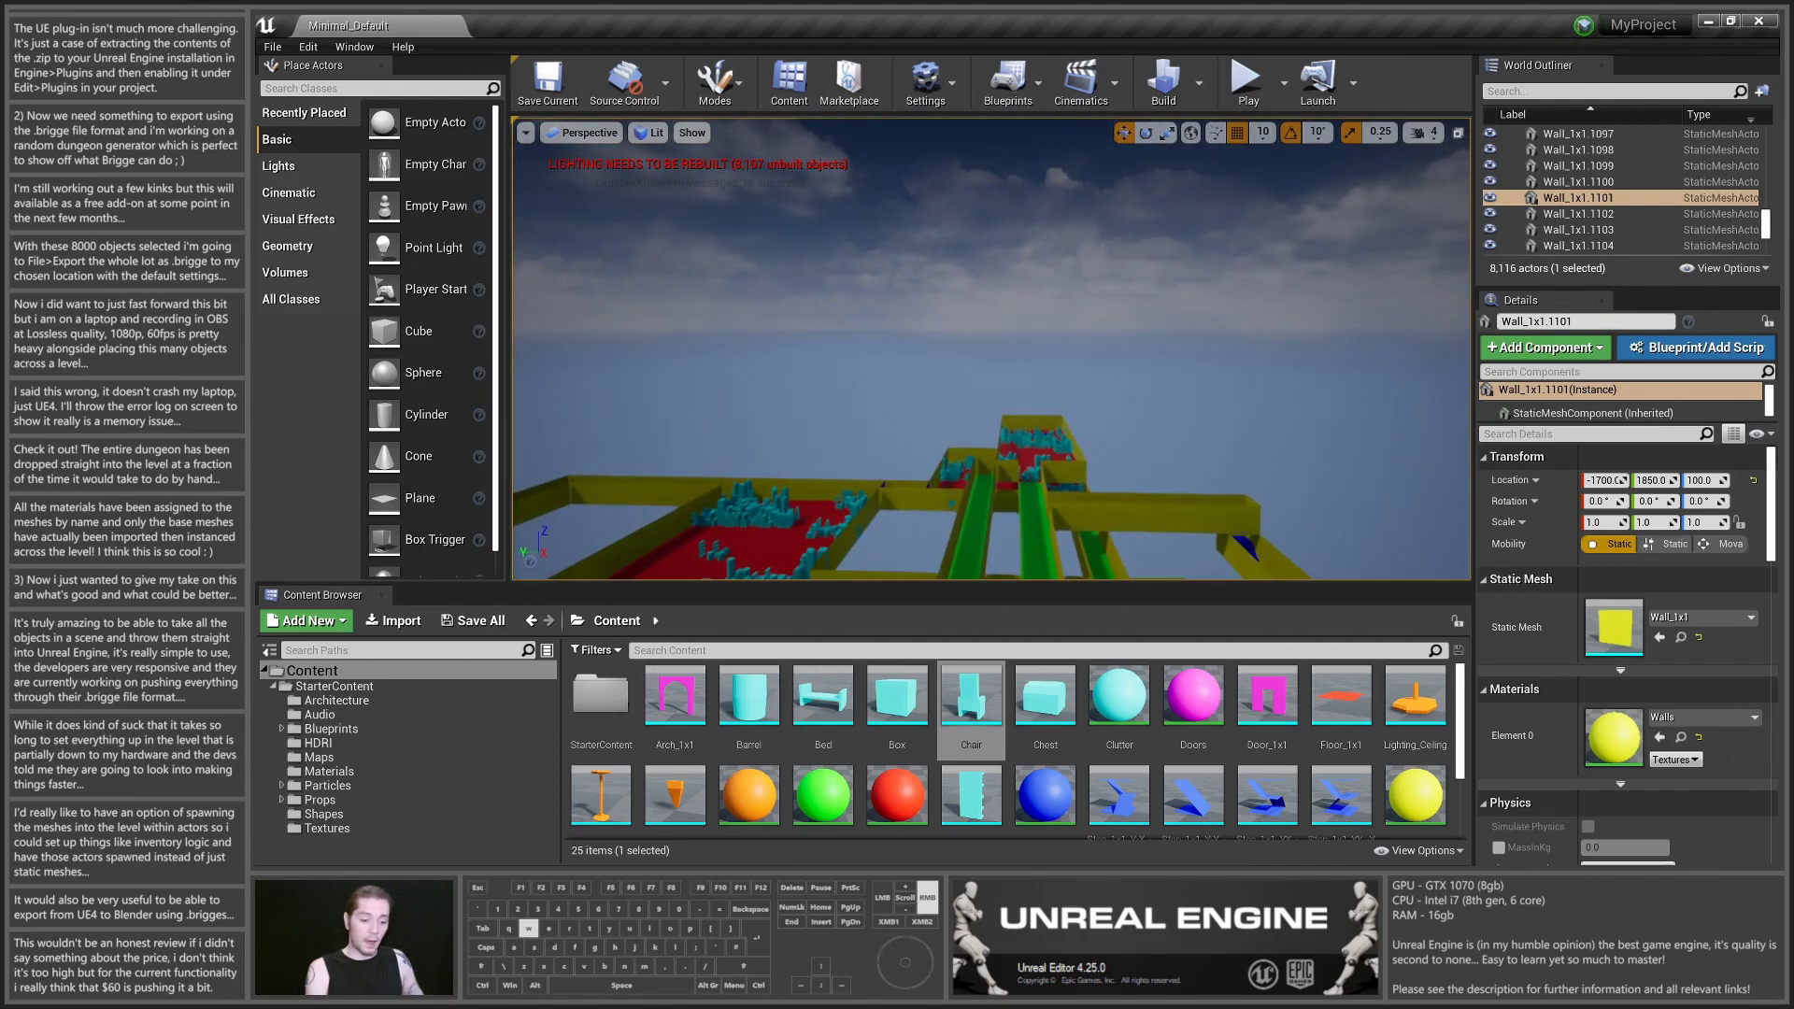
right_drag(627, 184, 627, 184)
key(d)
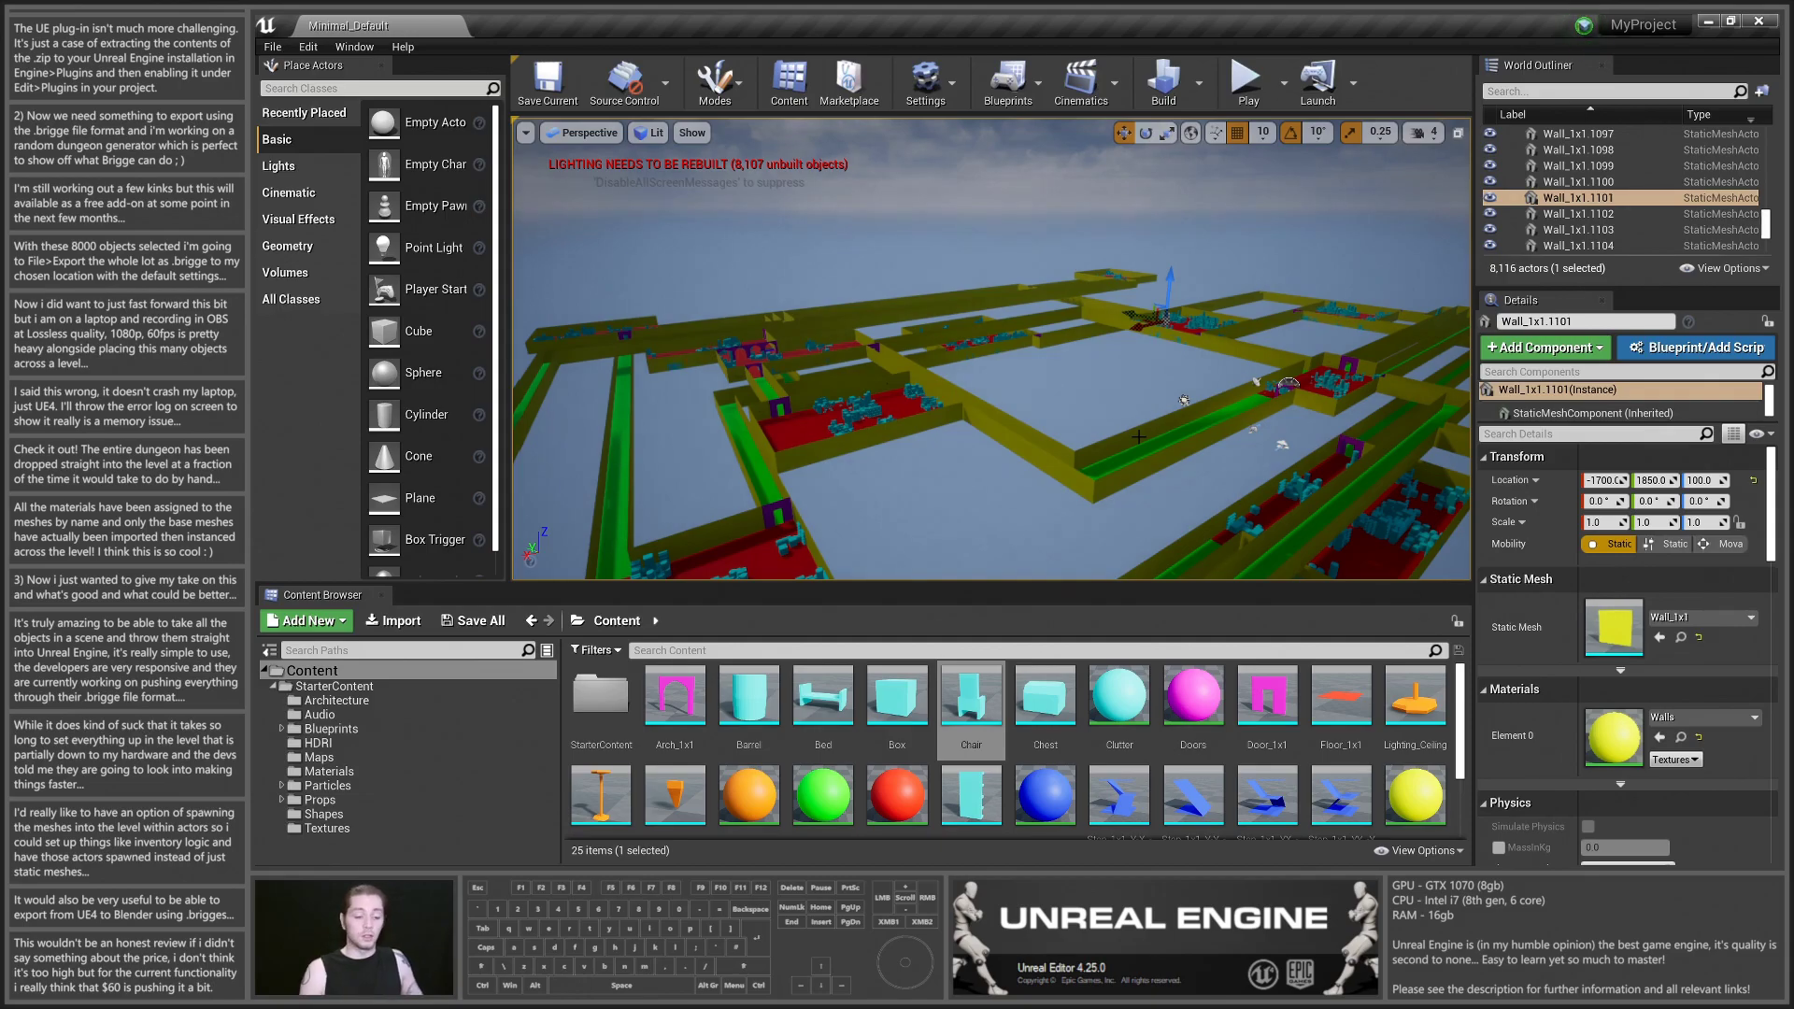
right_drag(1149, 357, 1383, 402)
key(a)
key(w)
right_drag(1134, 396, 1102, 373)
key(a)
key(s)
key(d)
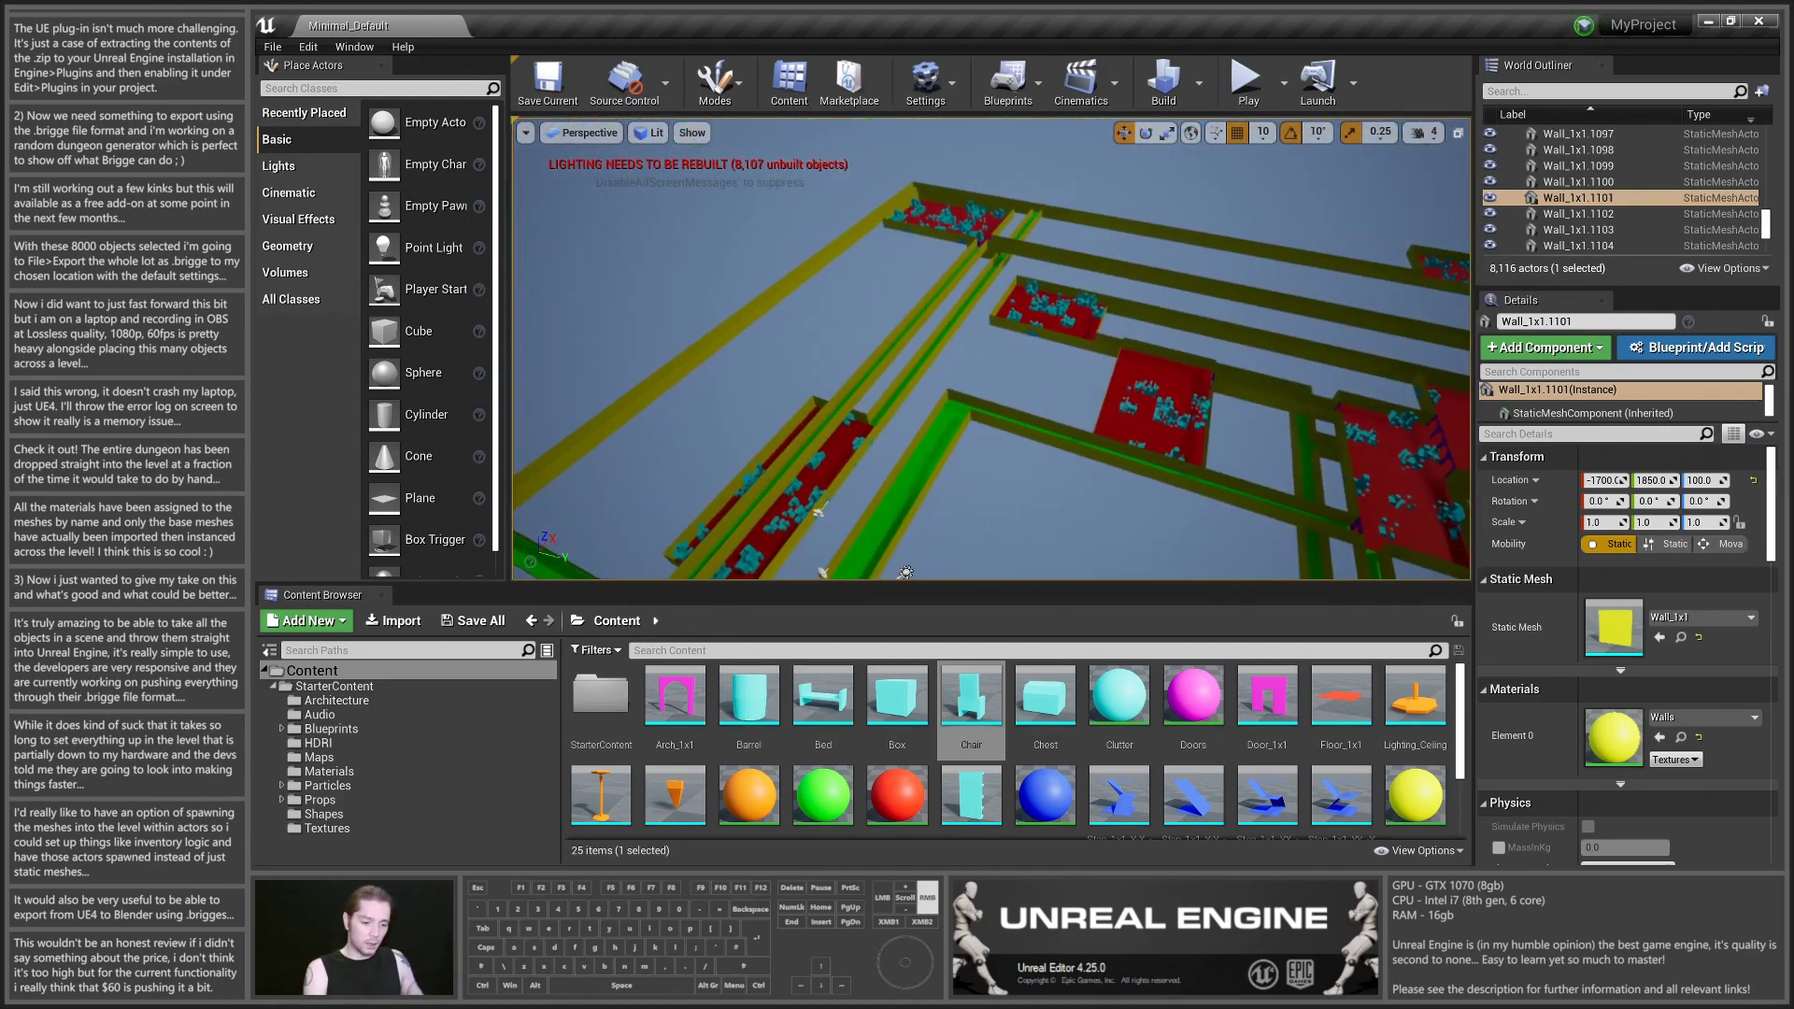
mouse_move(1102, 373)
right_down()
mouse_move(1215, 375)
mouse_move(1141, 414)
mouse_move(1005, 417)
mouse_move(1106, 378)
right_up()
key(a)
key(d)
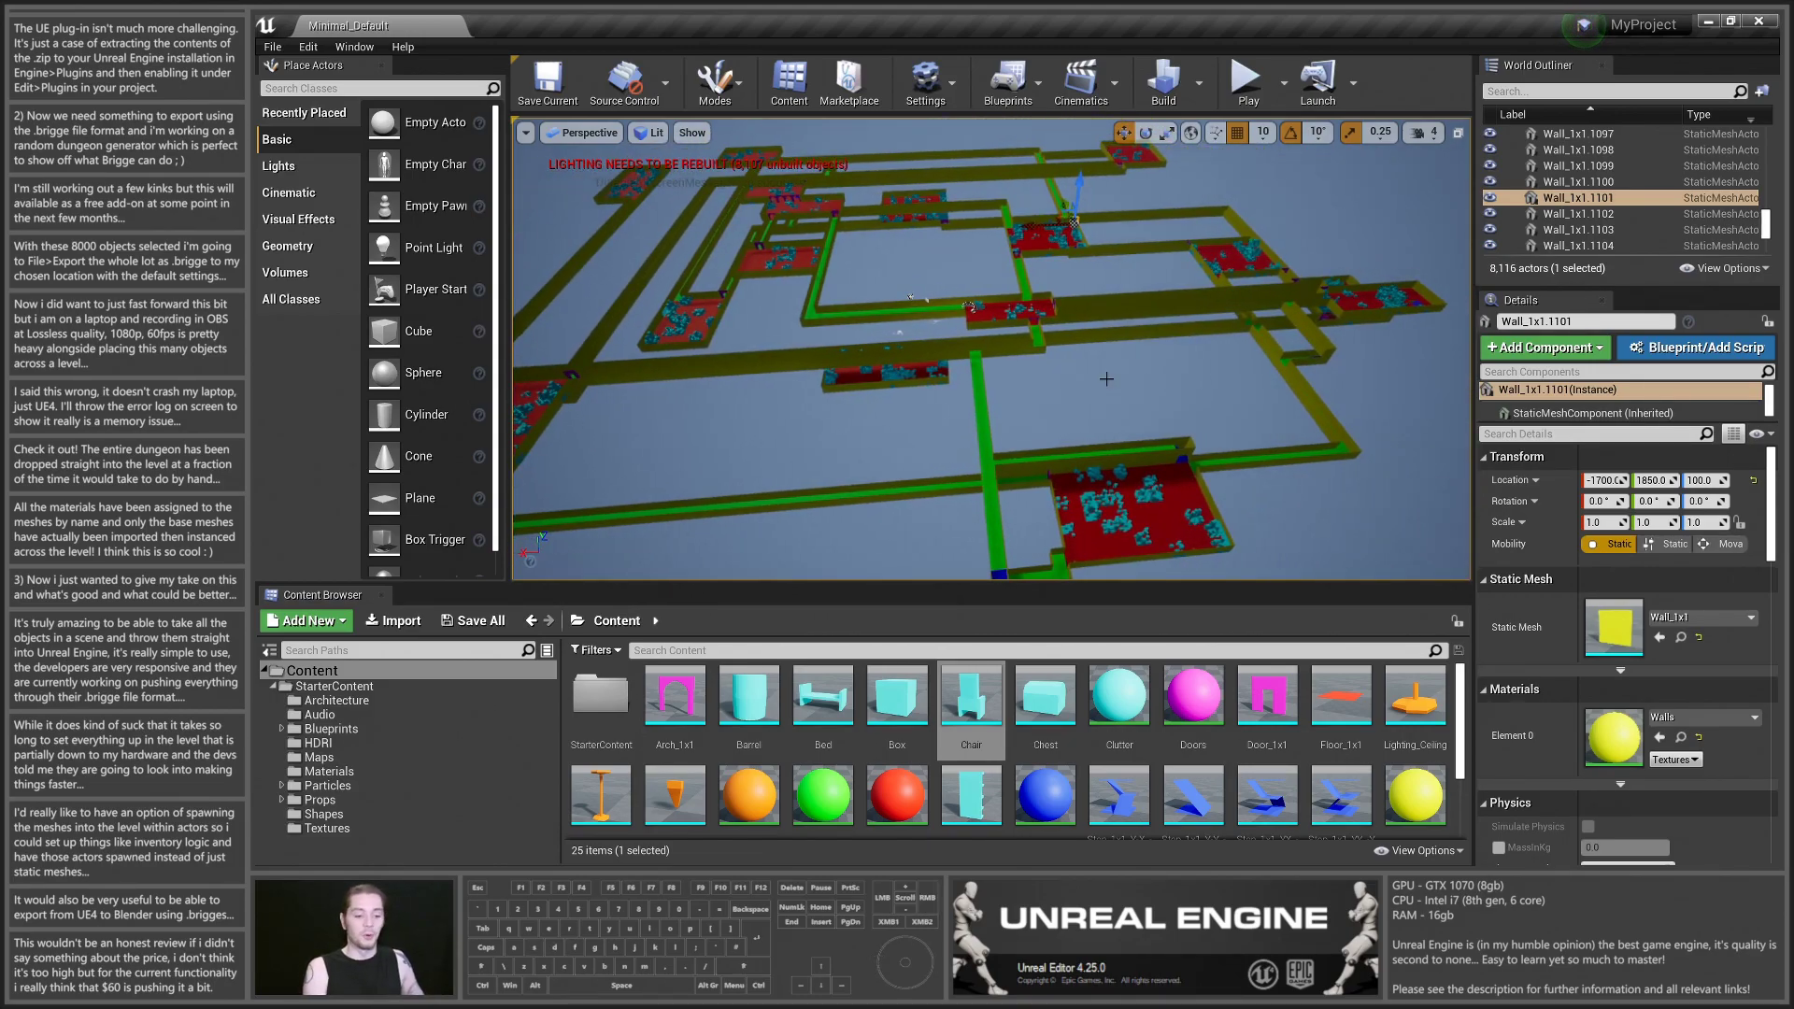
key(w)
right_drag(990, 347, 895, 301)
key(d)
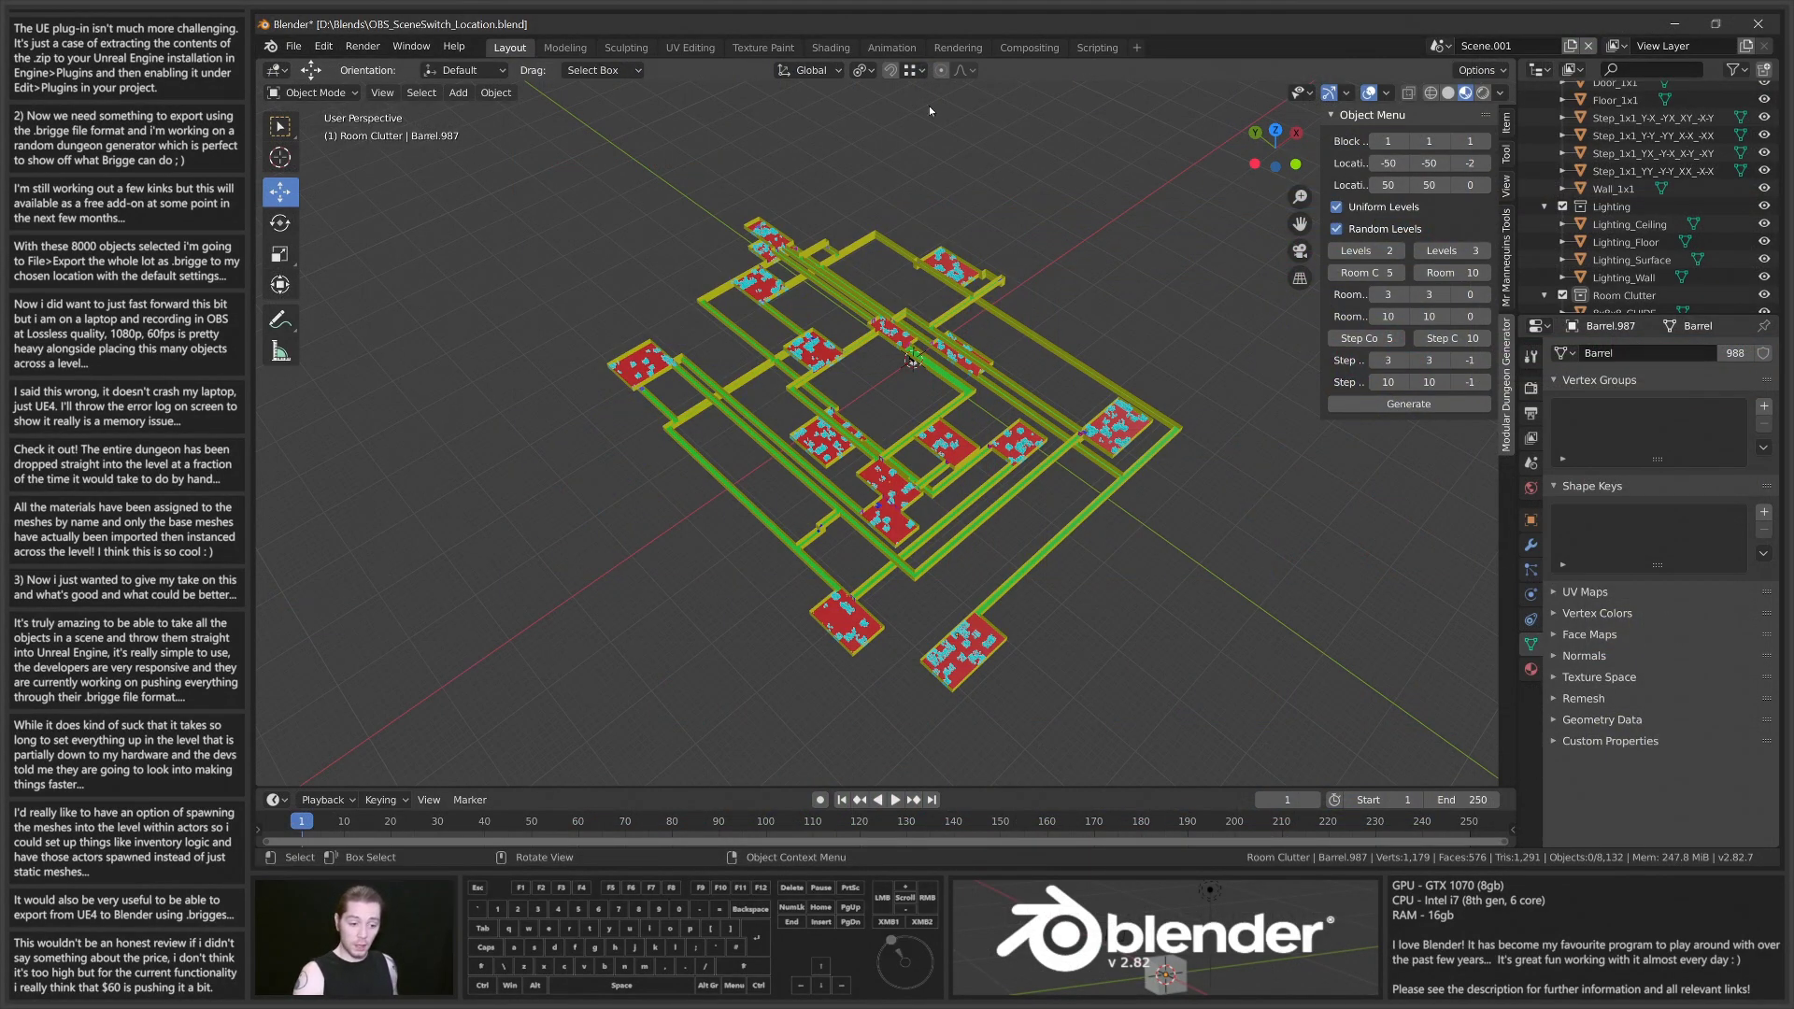
Step: Switch to Blender and examine the source dungeon from several angles, including one room's clutter up close
middle_drag(845, 468, 732, 390)
middle_drag(540, 498, 765, 349)
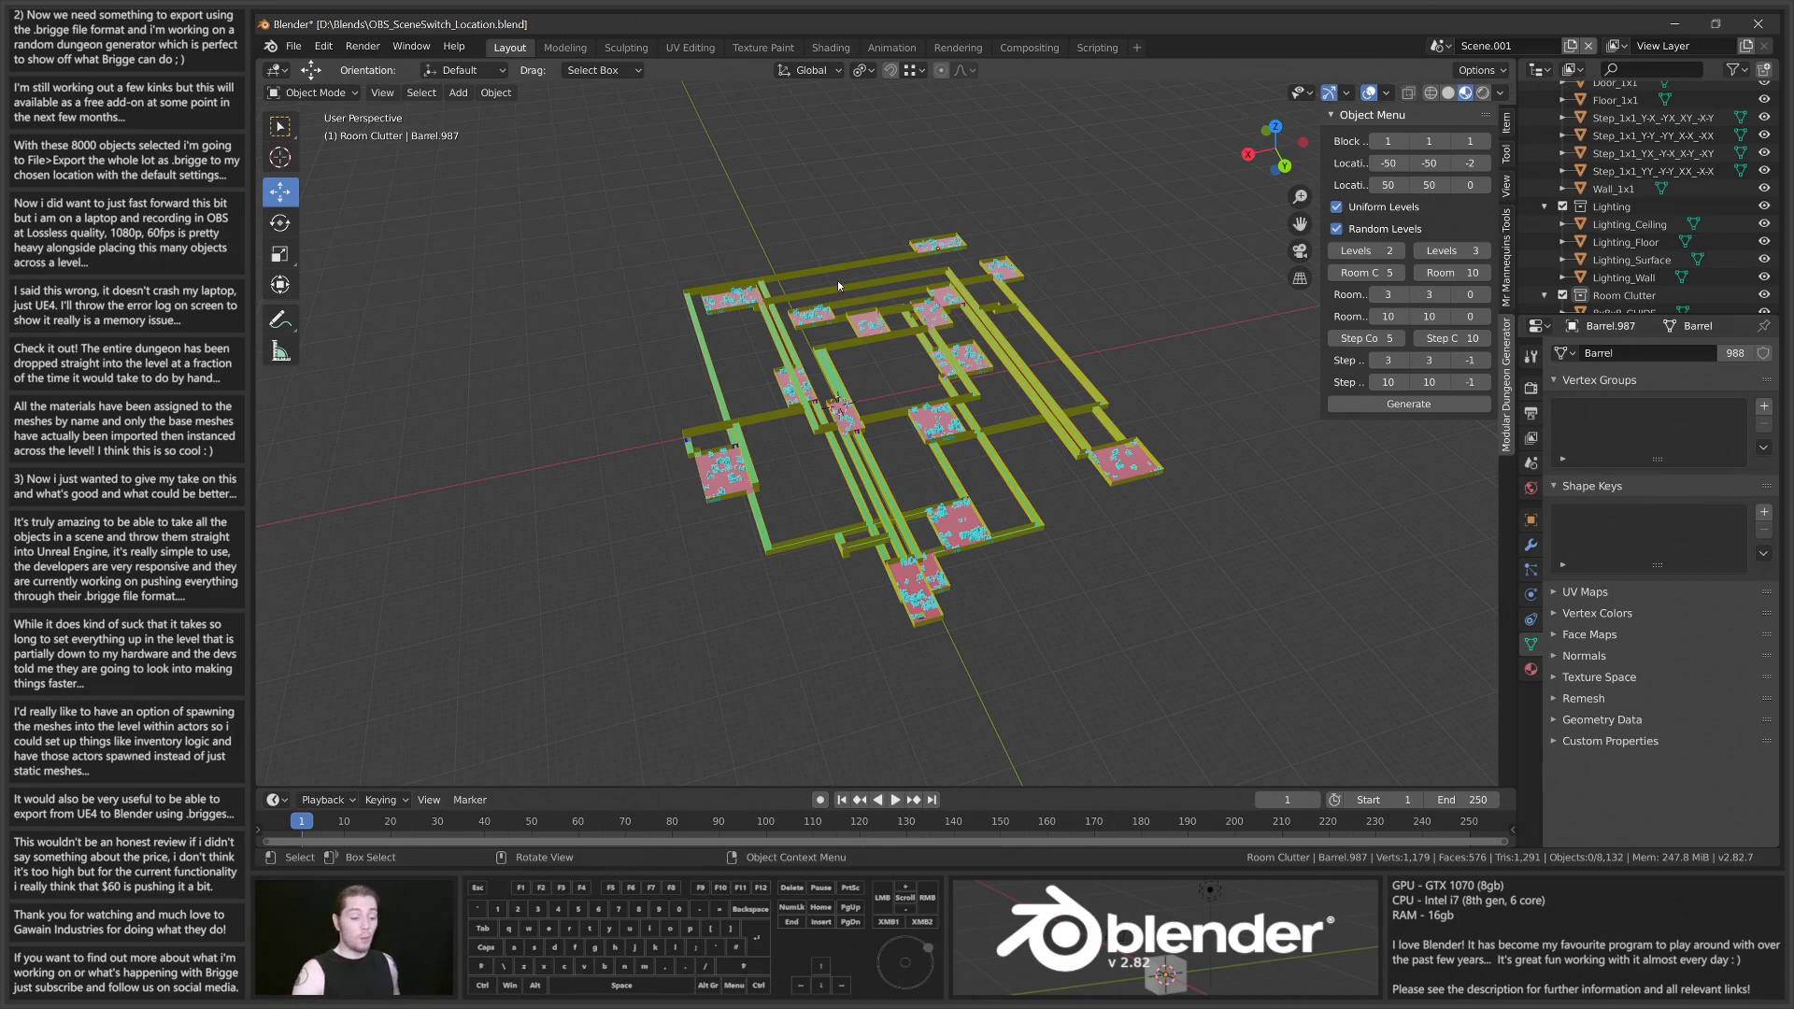
middle_drag(747, 384, 914, 420)
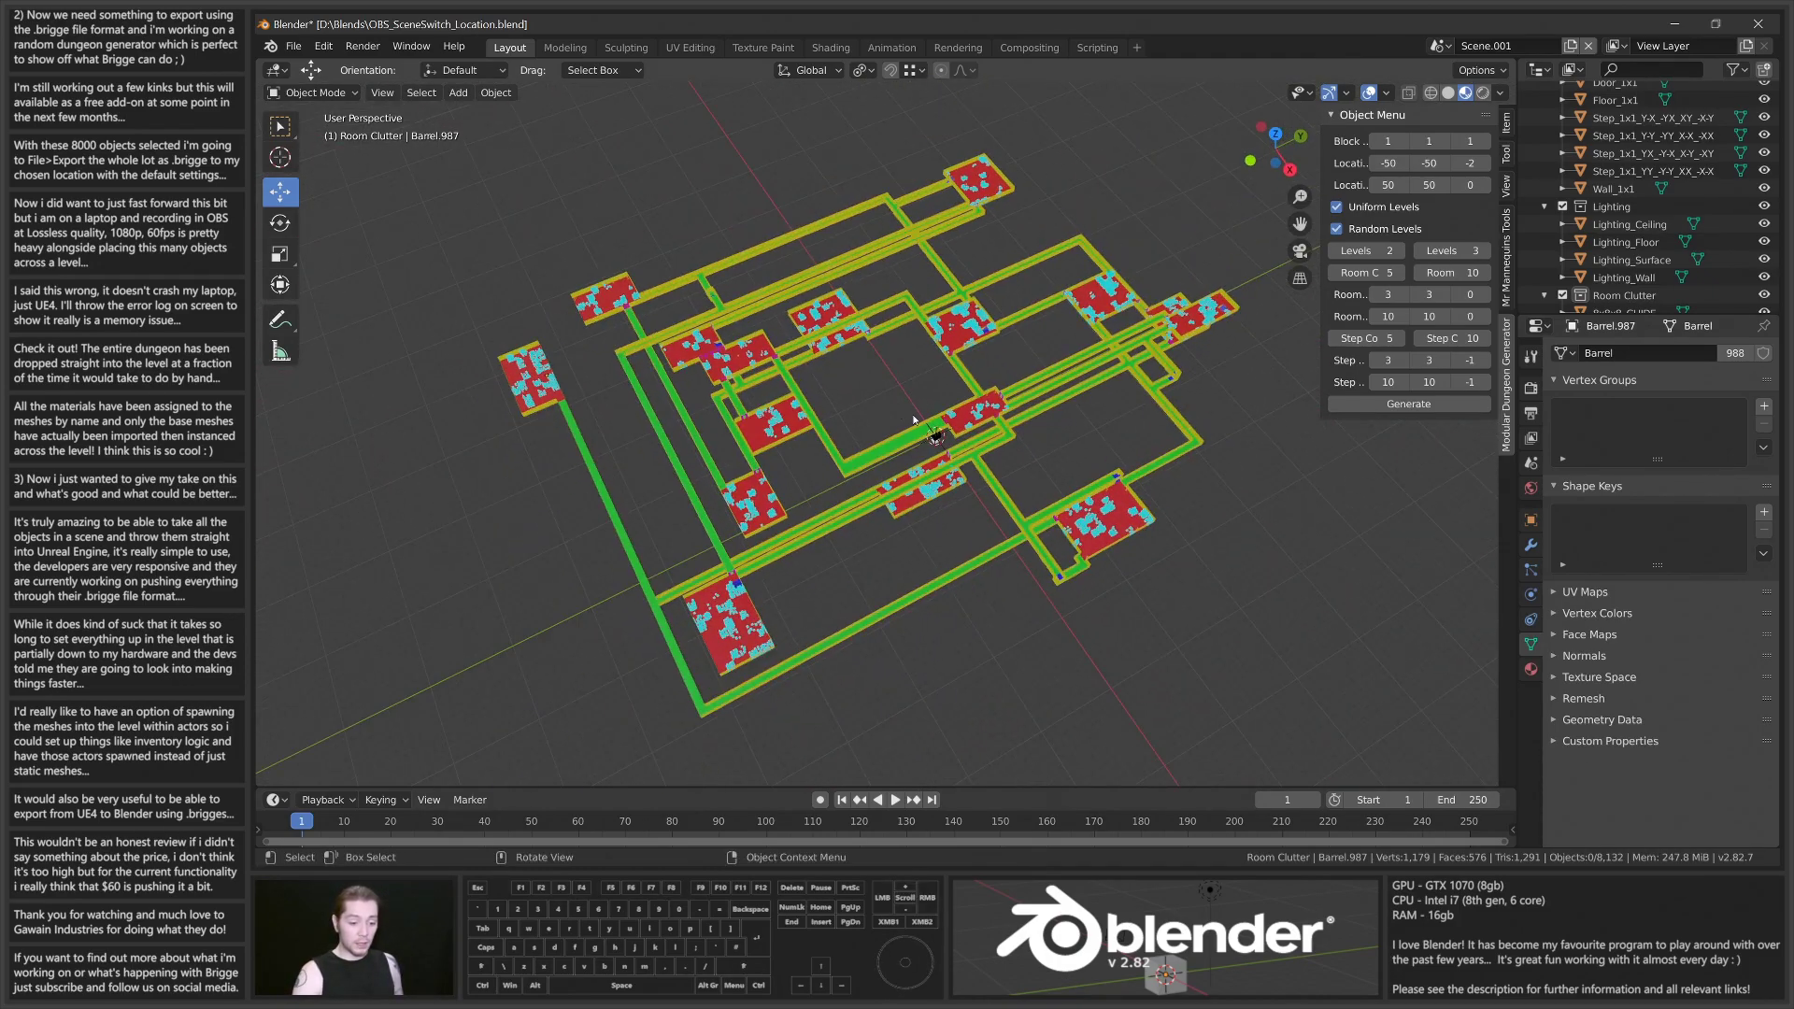
middle_drag(1081, 299, 851, 285)
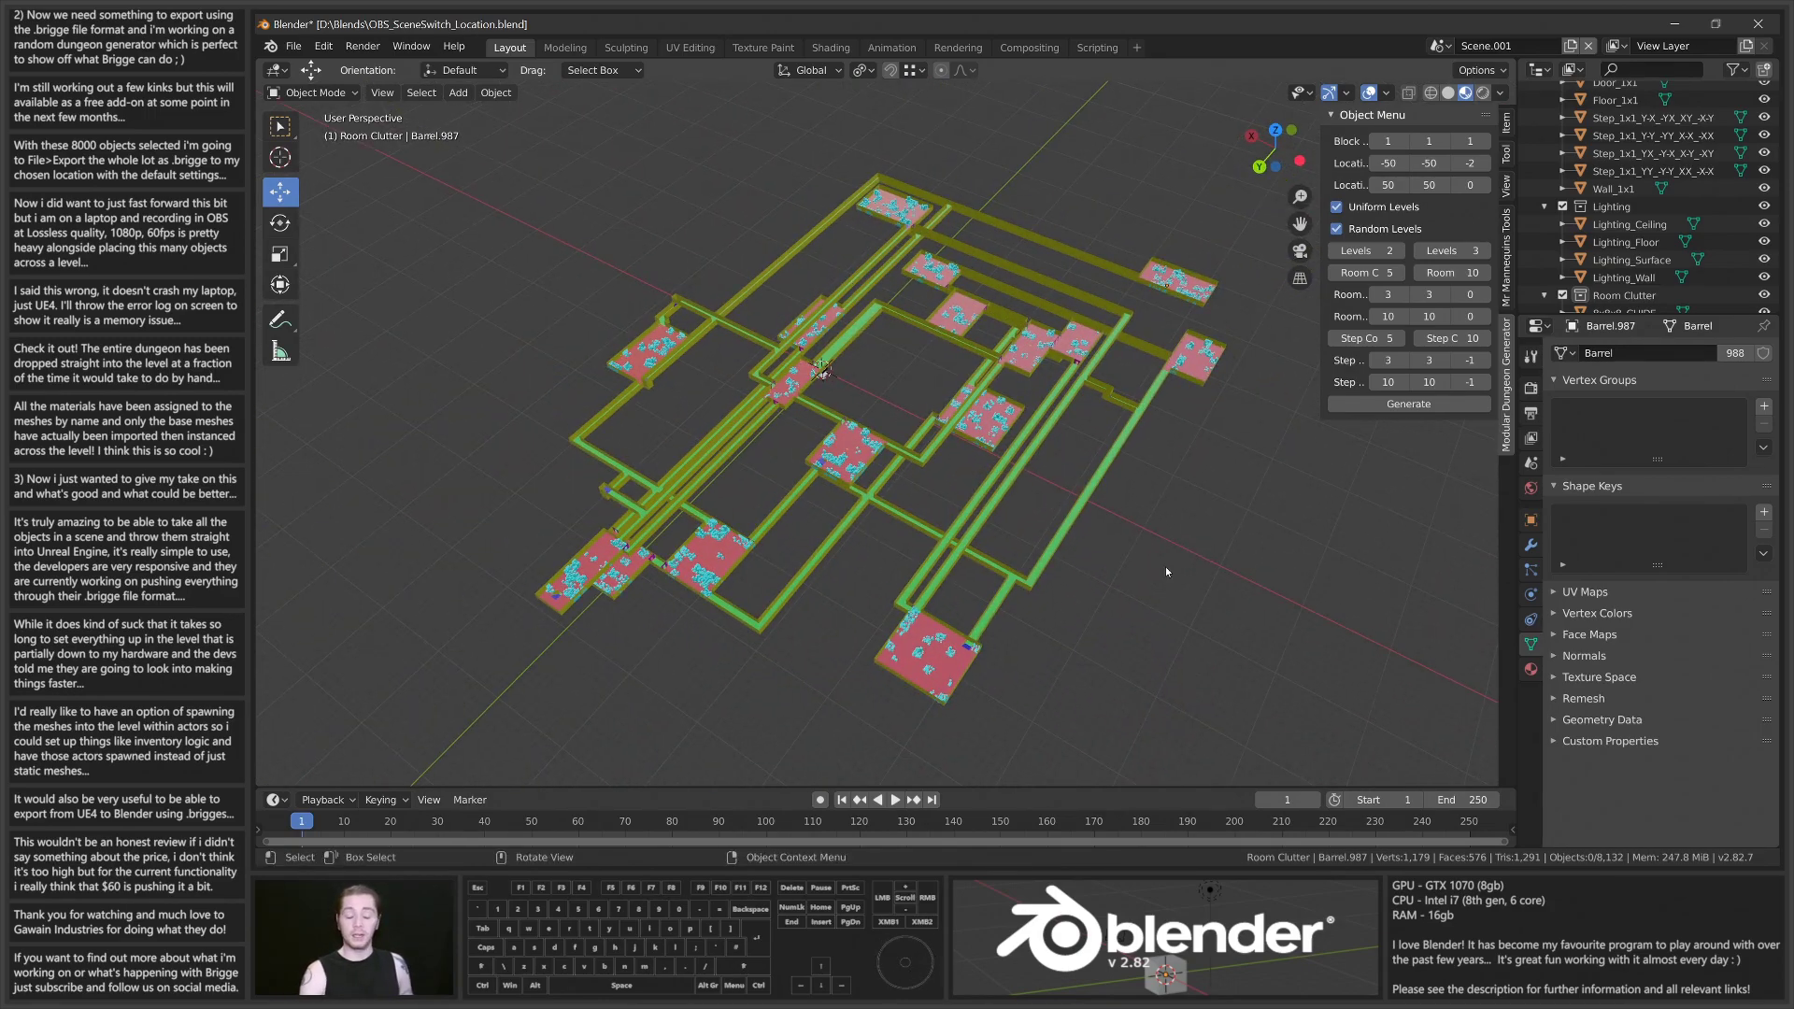
scroll(1037, 539, up, 5)
scroll(741, 496, up, 4)
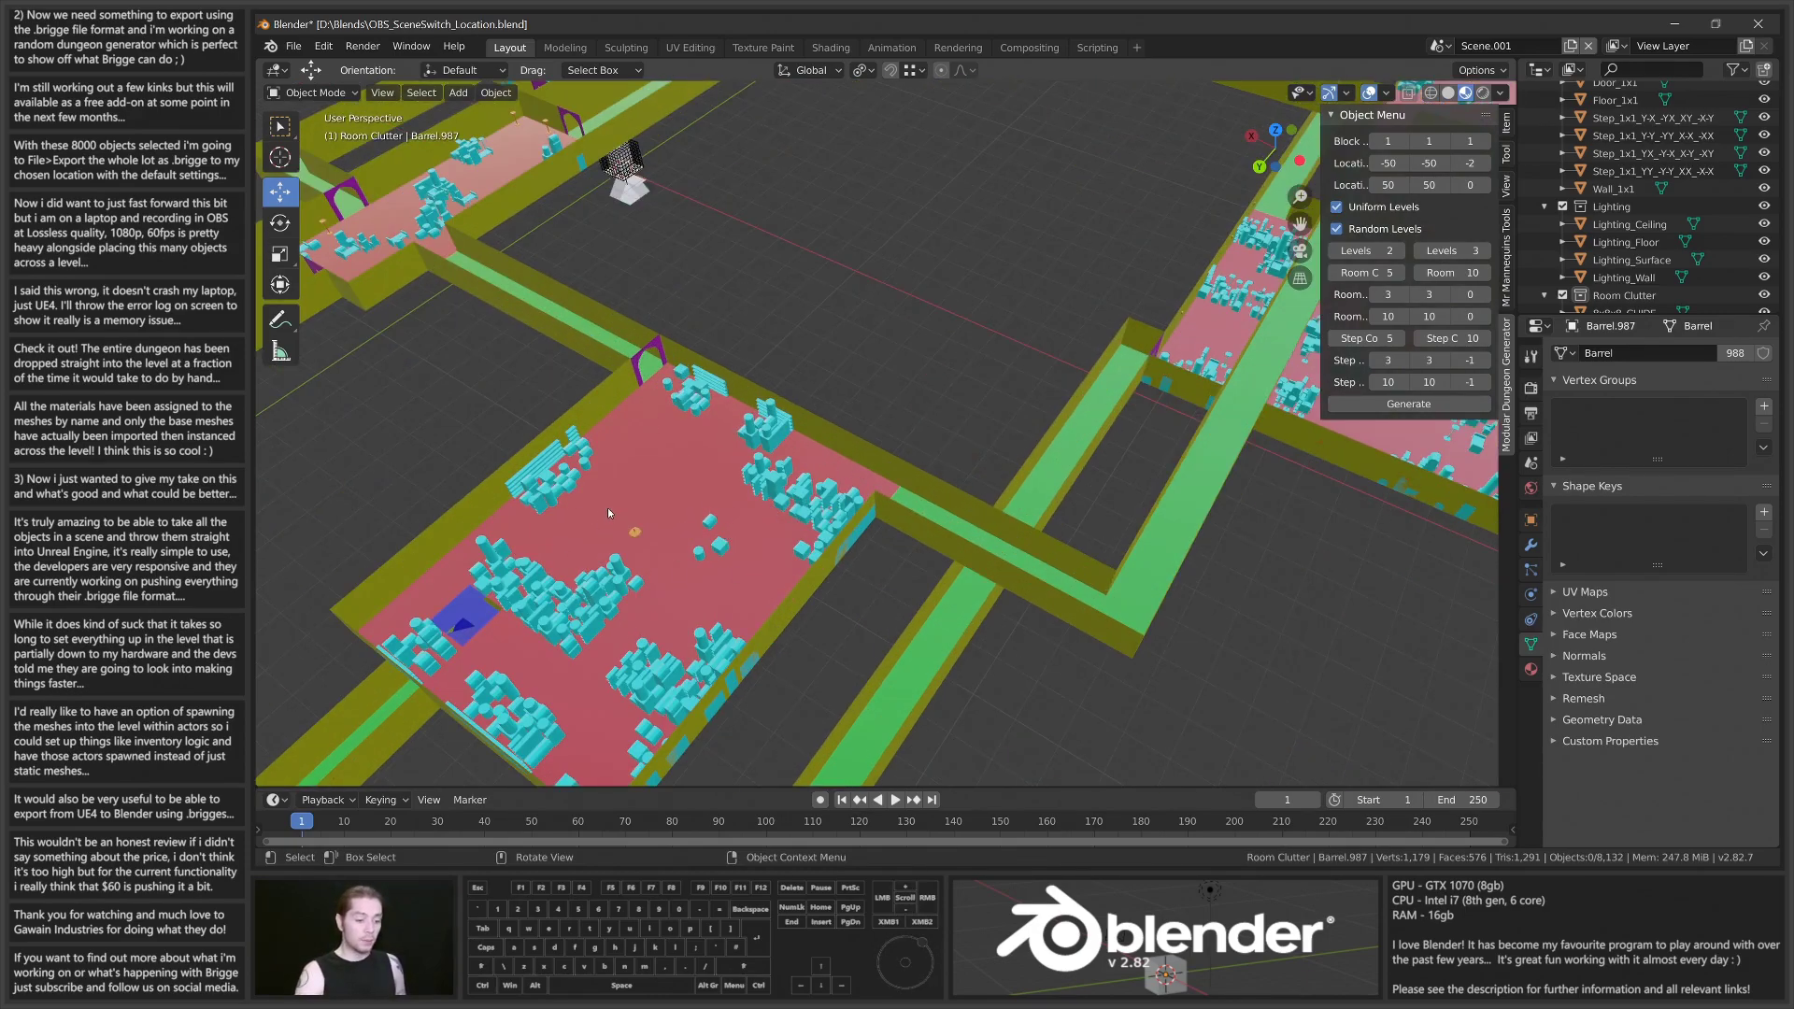
middle_drag(608, 513, 642, 481)
scroll(551, 416, up, 6)
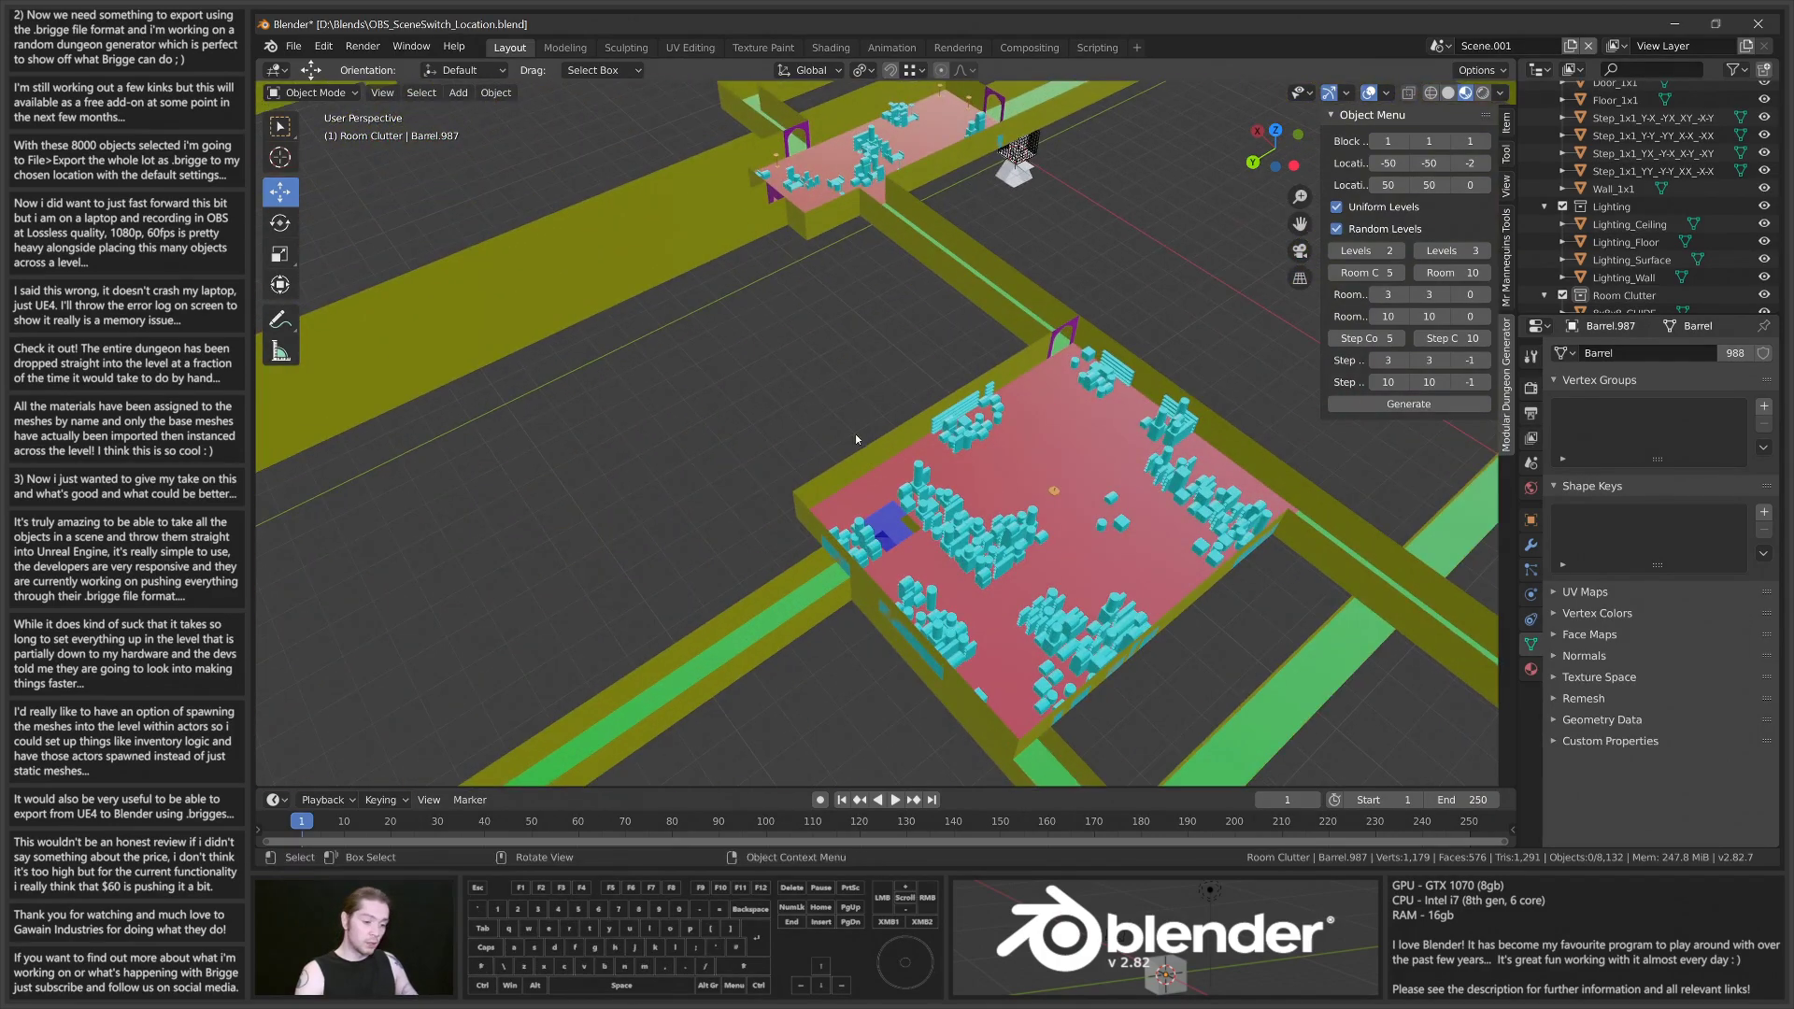
scroll(644, 633, down, 3)
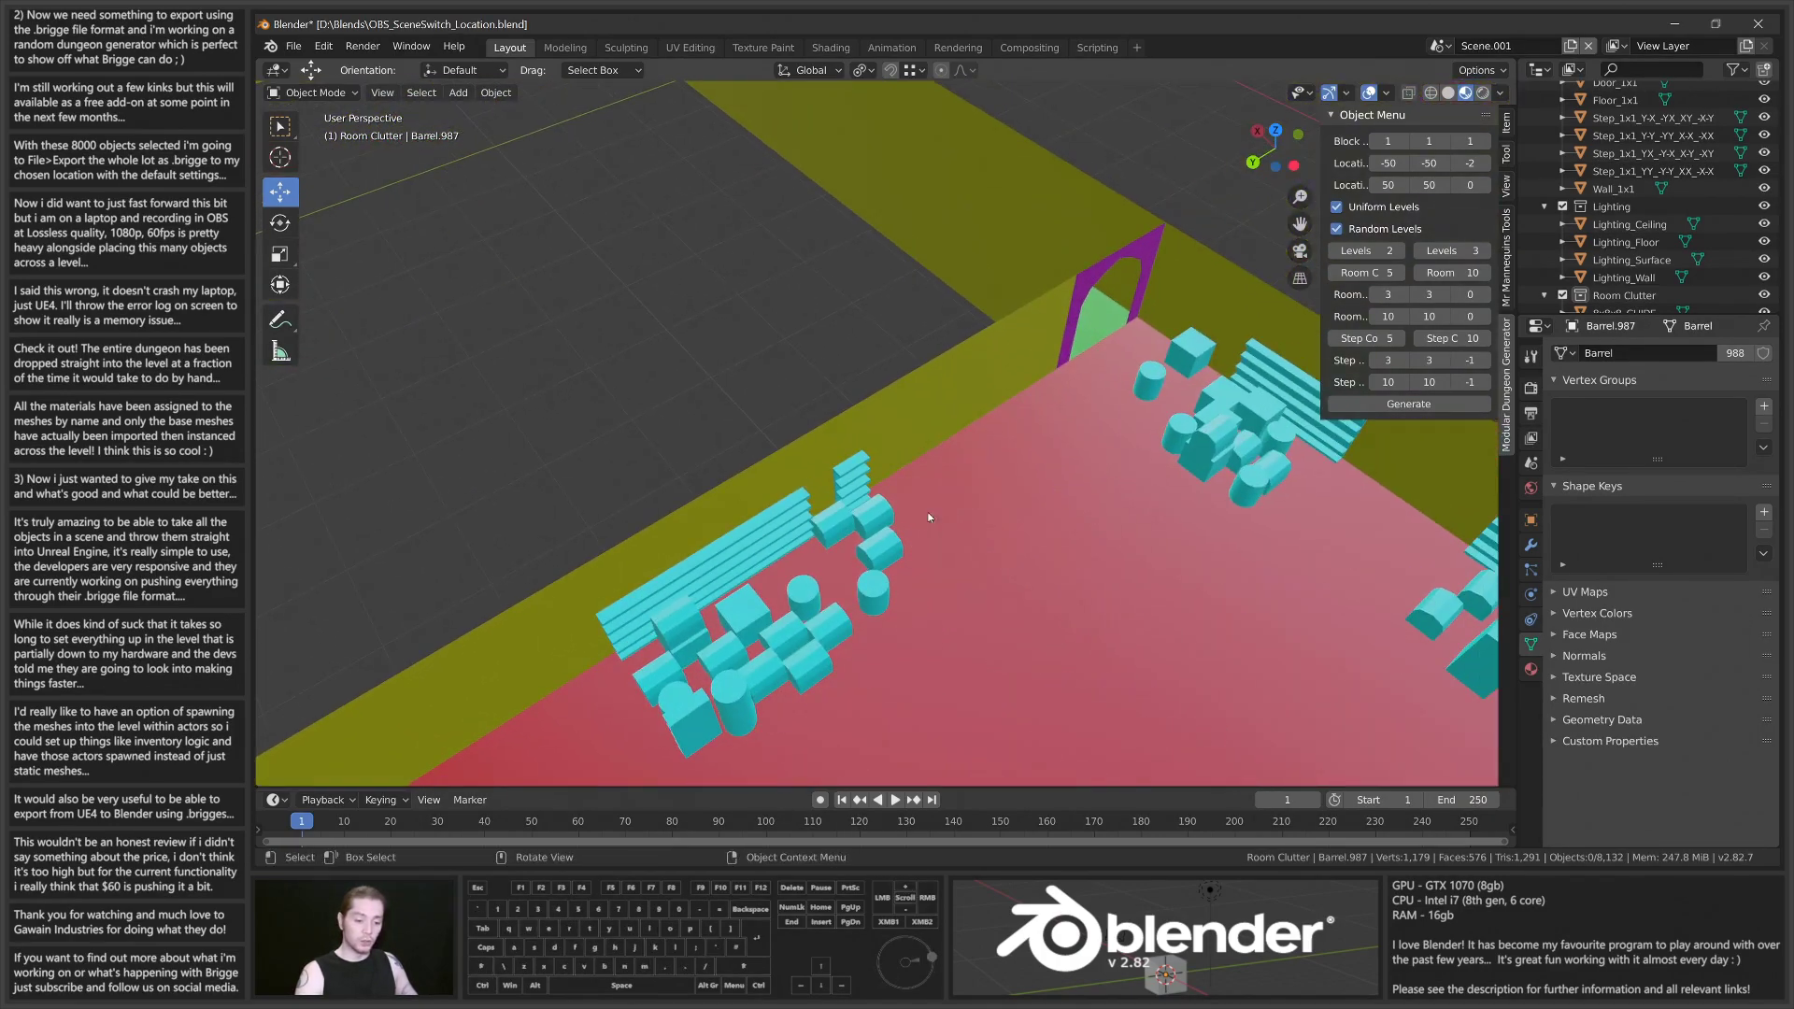
scroll(928, 517, down, 8)
scroll(623, 551, down, 6)
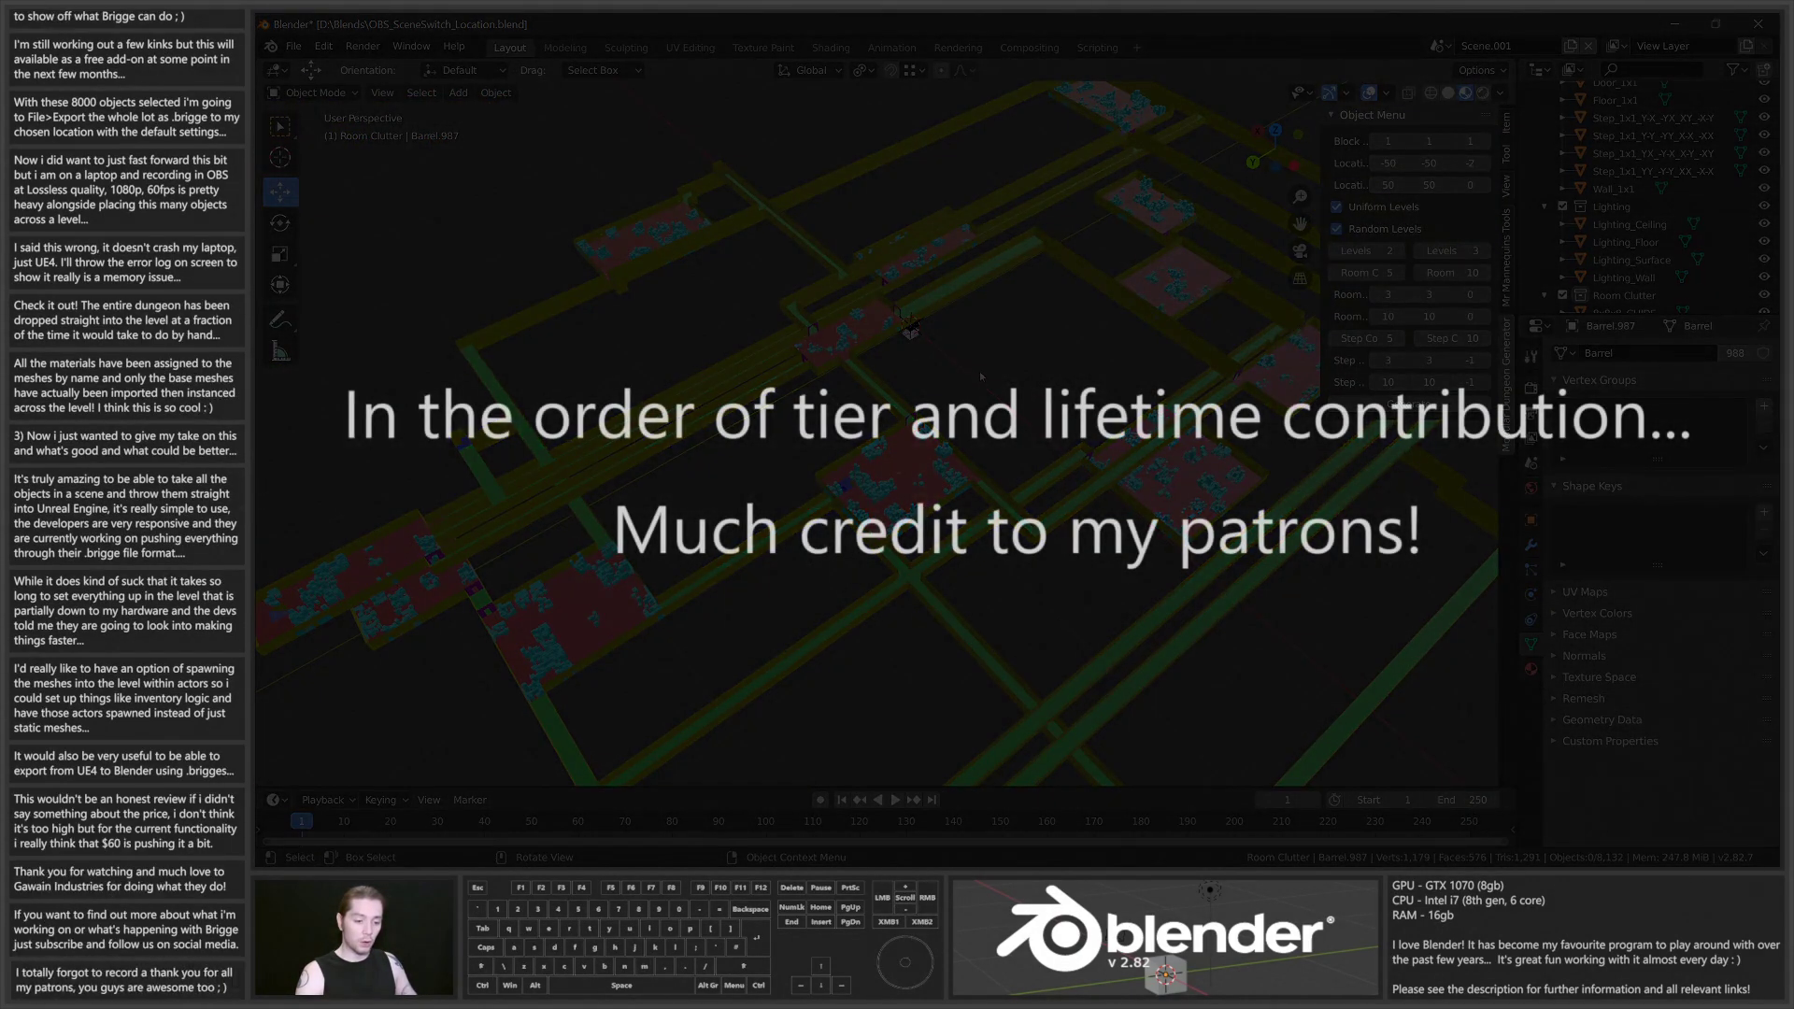
scroll(934, 523, down, 3)
middle_drag(1112, 500, 897, 381)
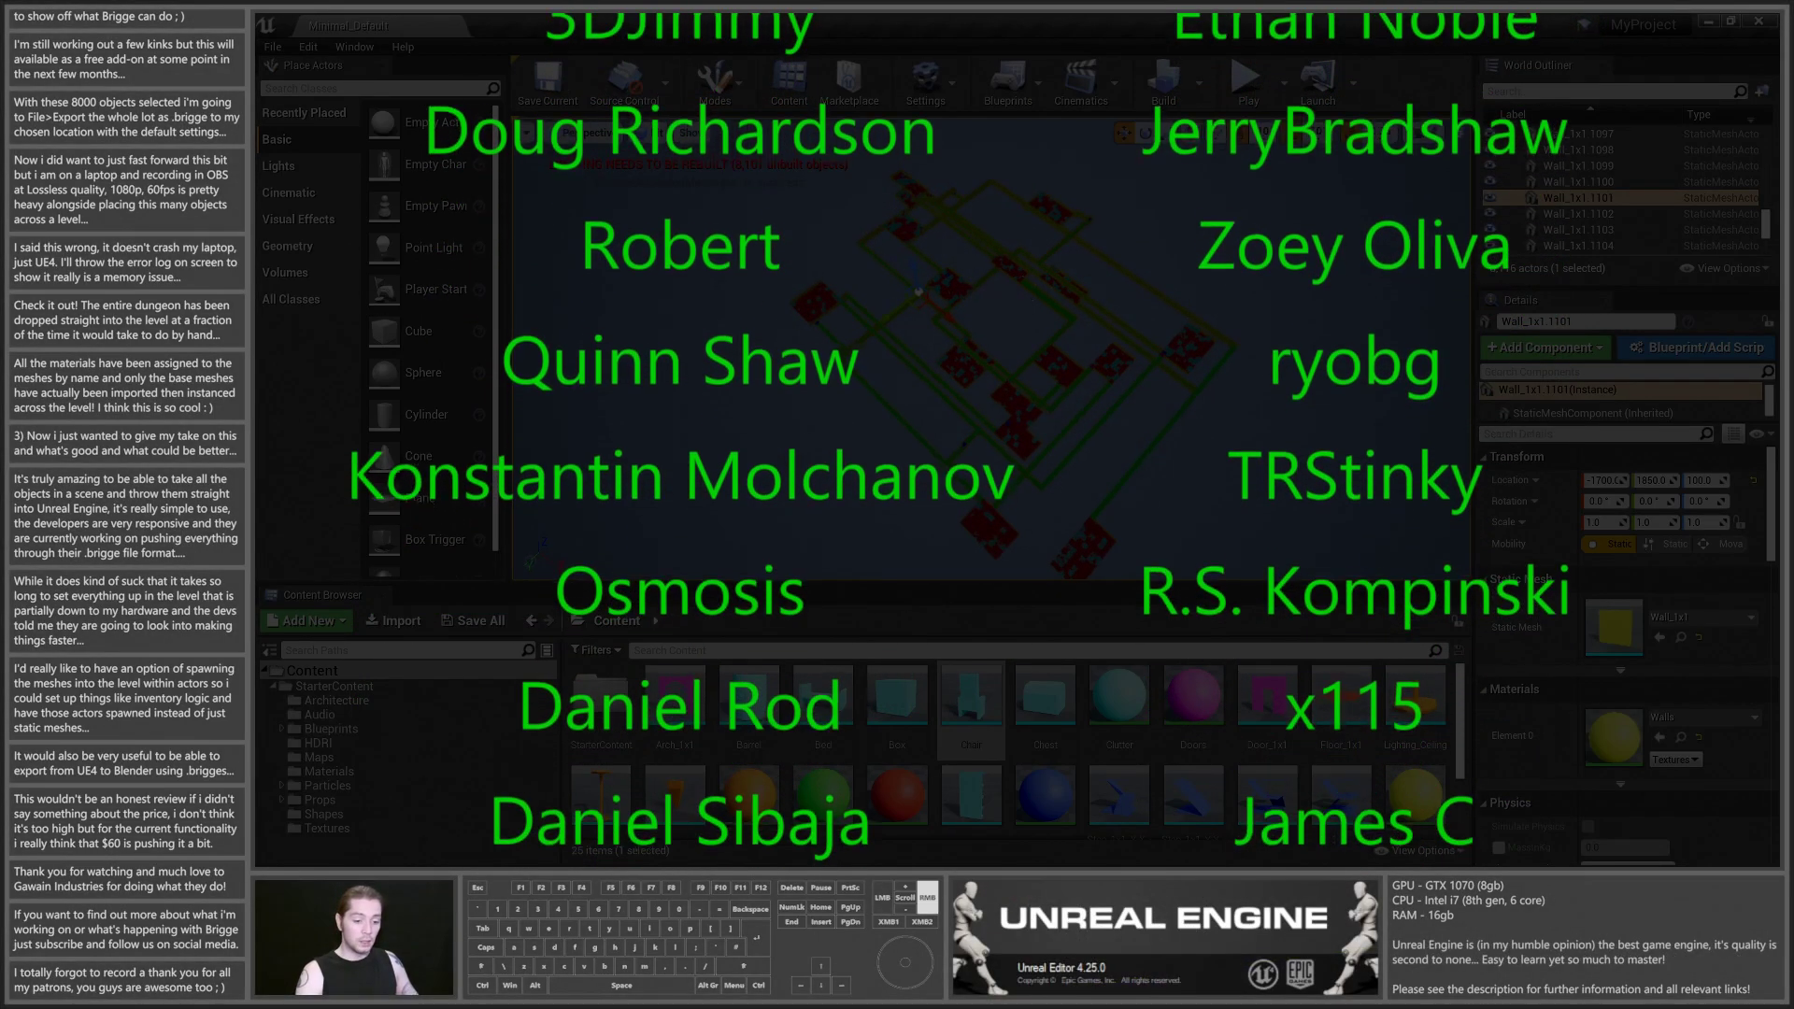
Step: Switch back to Unreal Engine, inspect a room and corridor crossing up close, and select the sky sphere
right_drag(1282, 394, 1285, 397)
key(w)
key(d)
right_drag(840, 277, 729, 265)
key(w)
key(s)
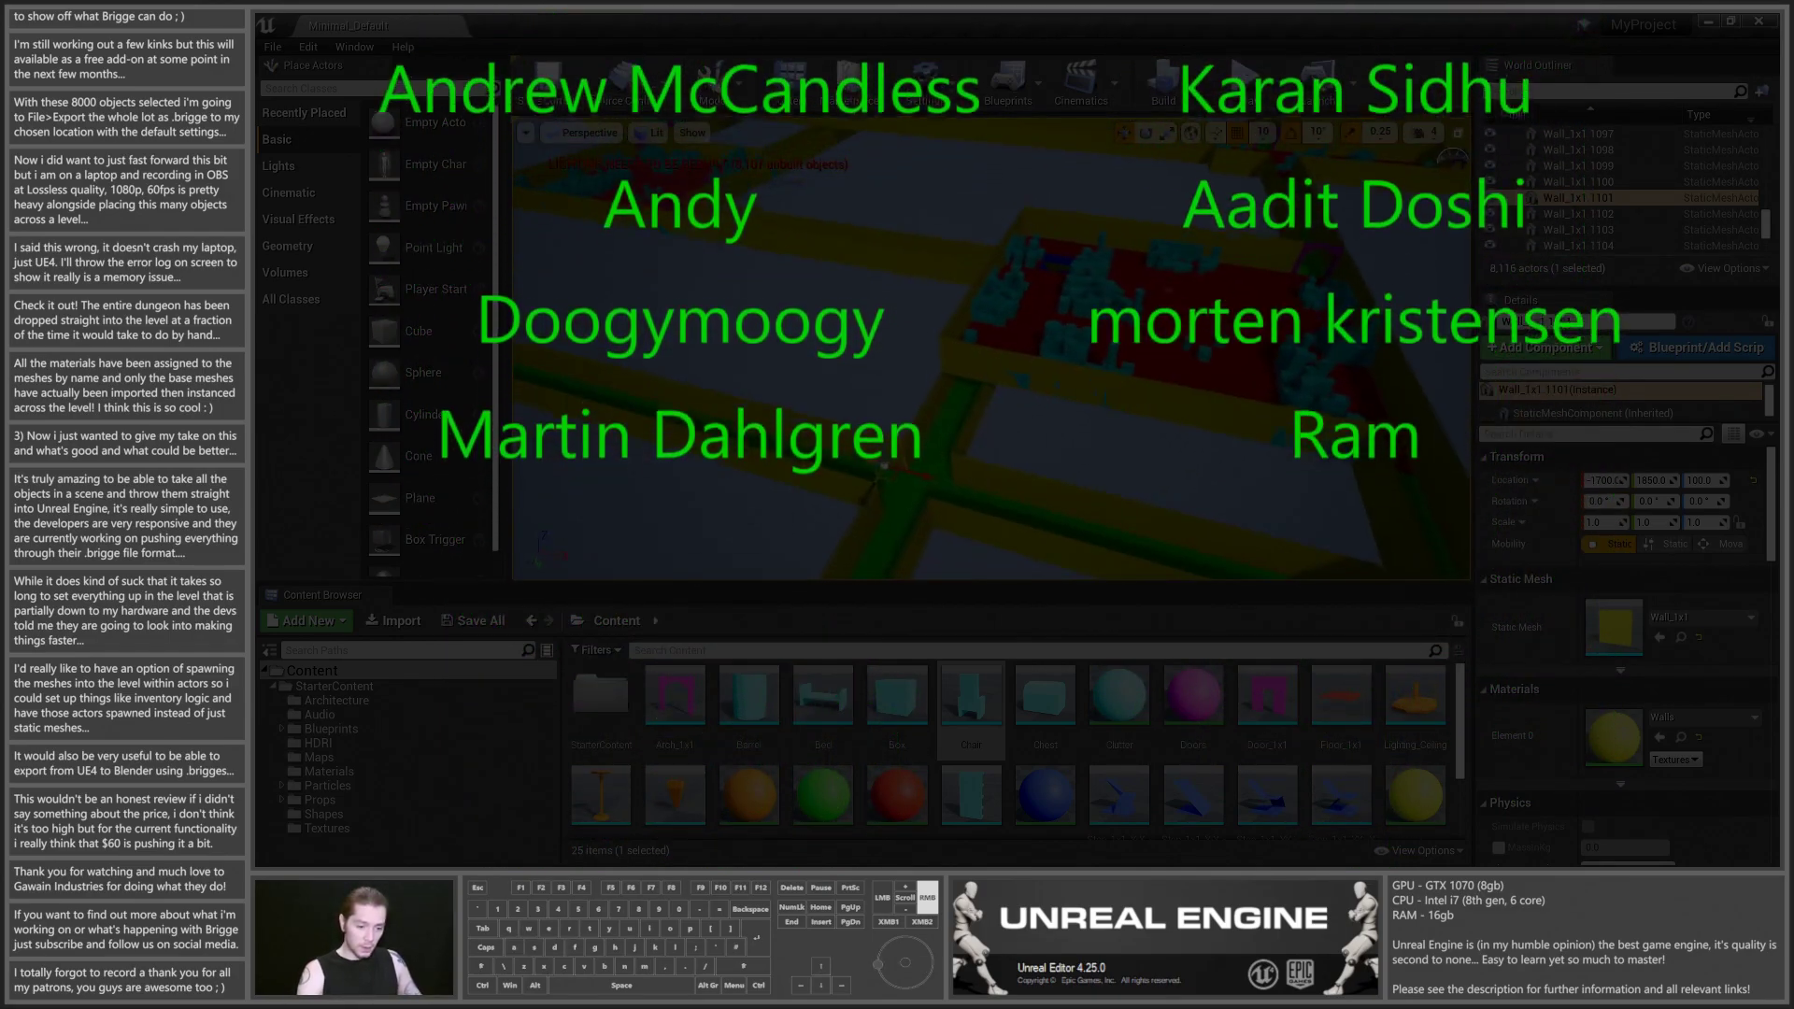
click(808, 344)
right_drag(808, 344, 849, 295)
key(s)
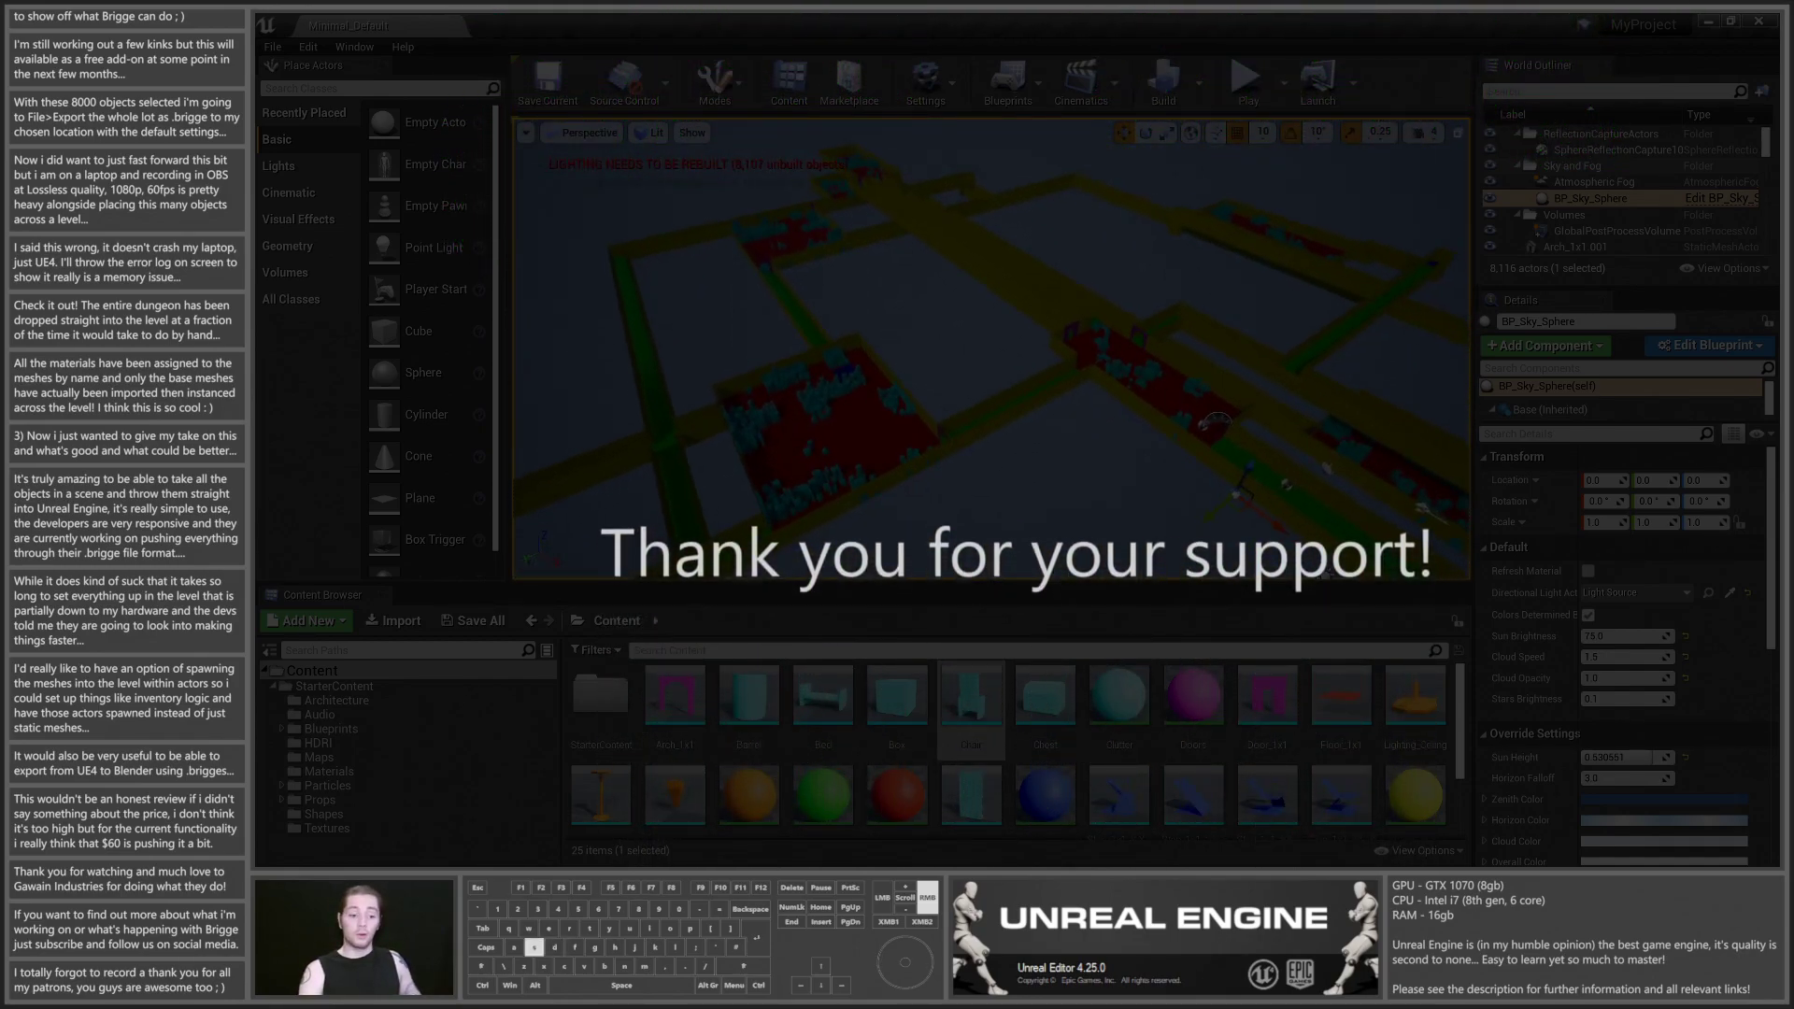